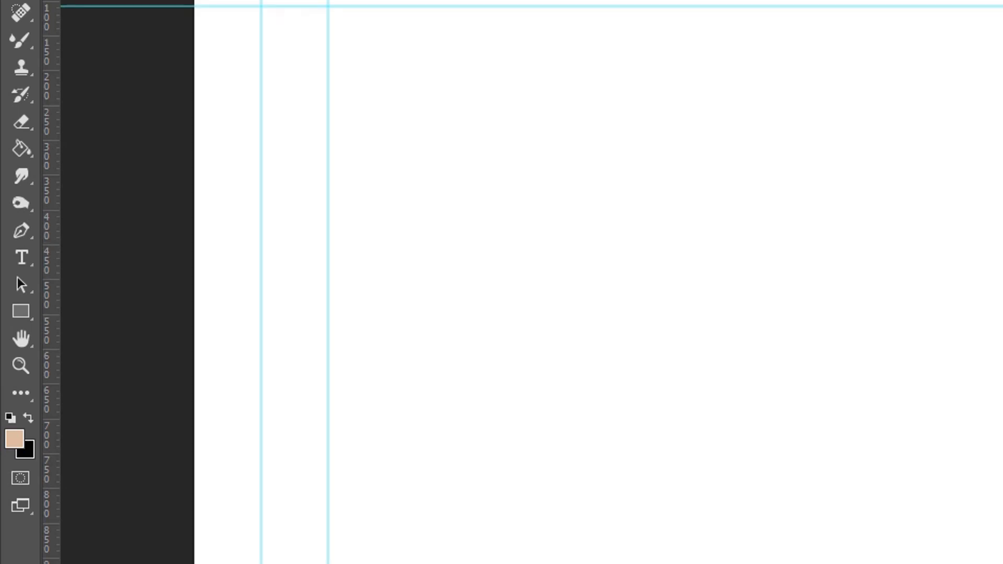
key(alt+d)
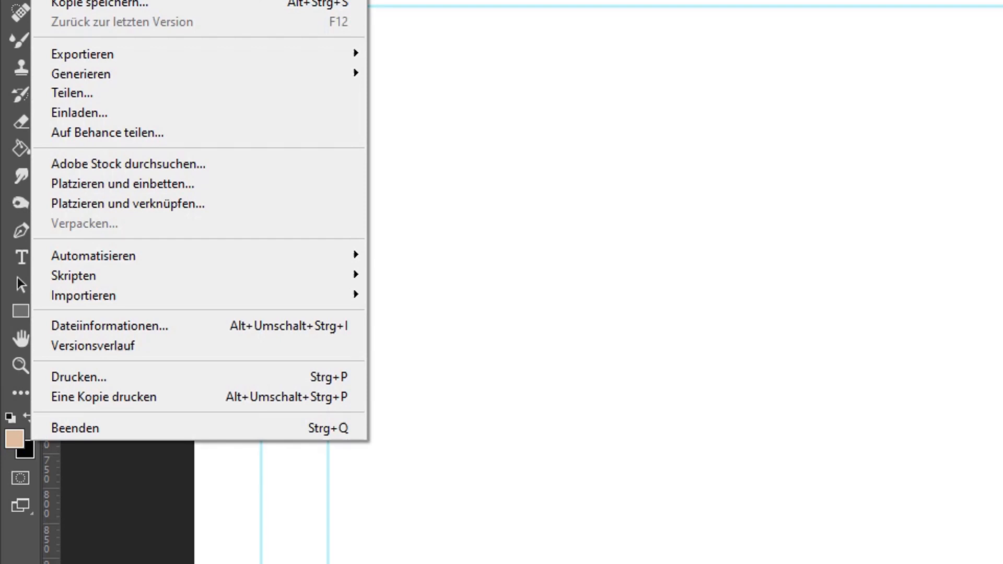
key(ctrl+n)
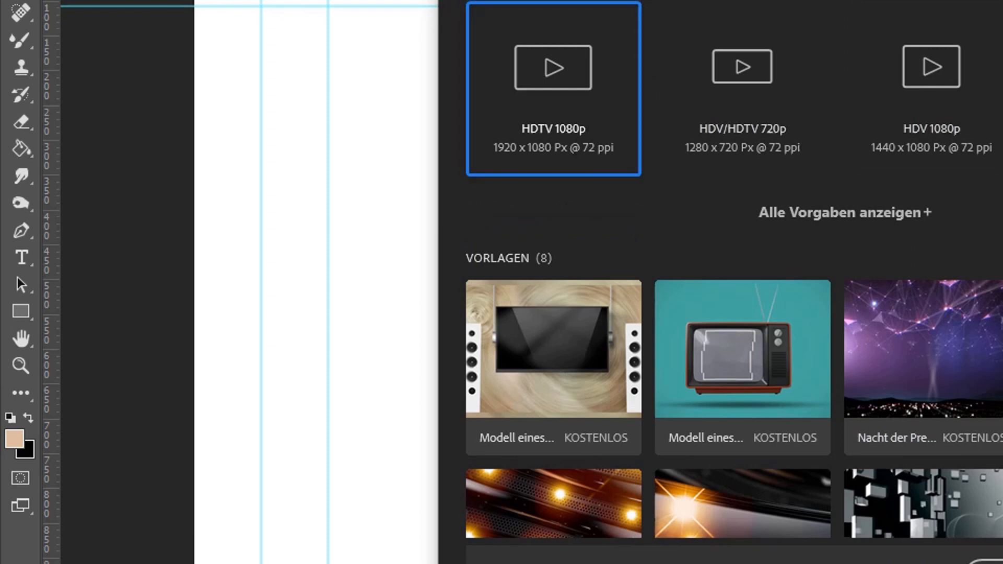
key(Escape)
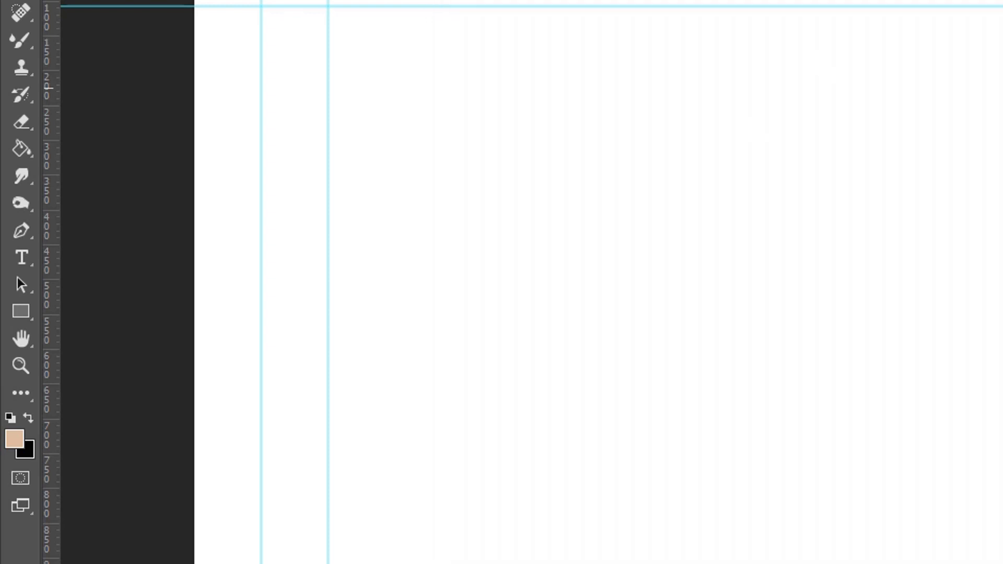
Activate the Horizontal Type tool, keep Alternate Gothic ATF Demi, and set the text size to 30 Pt
click(24, 259)
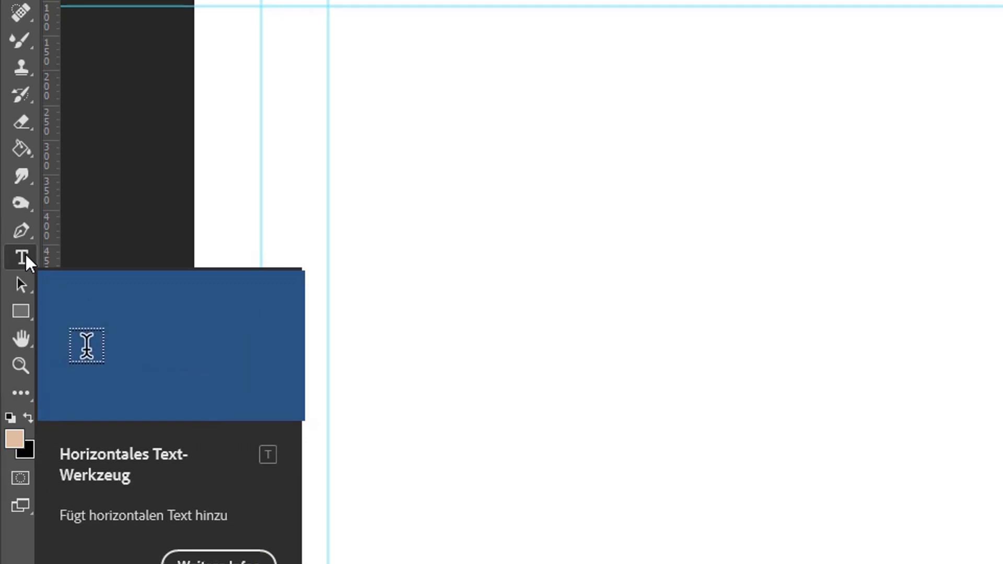
click(22, 257)
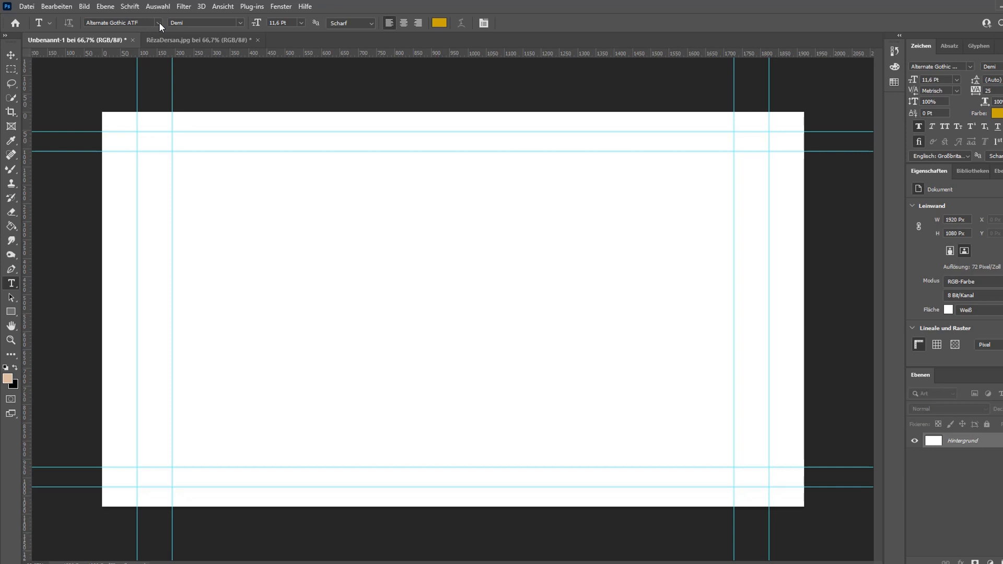
click(159, 23)
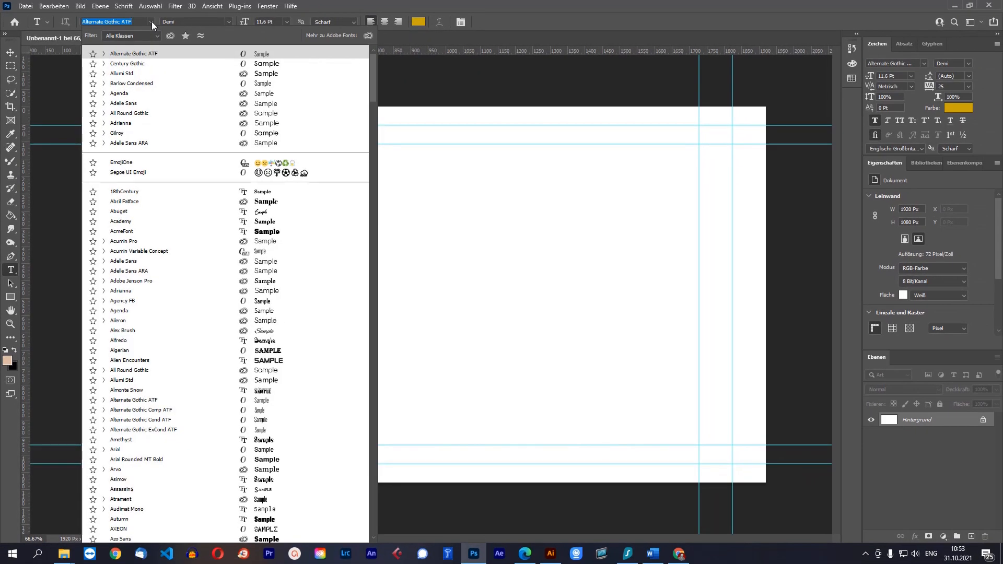
click(152, 21)
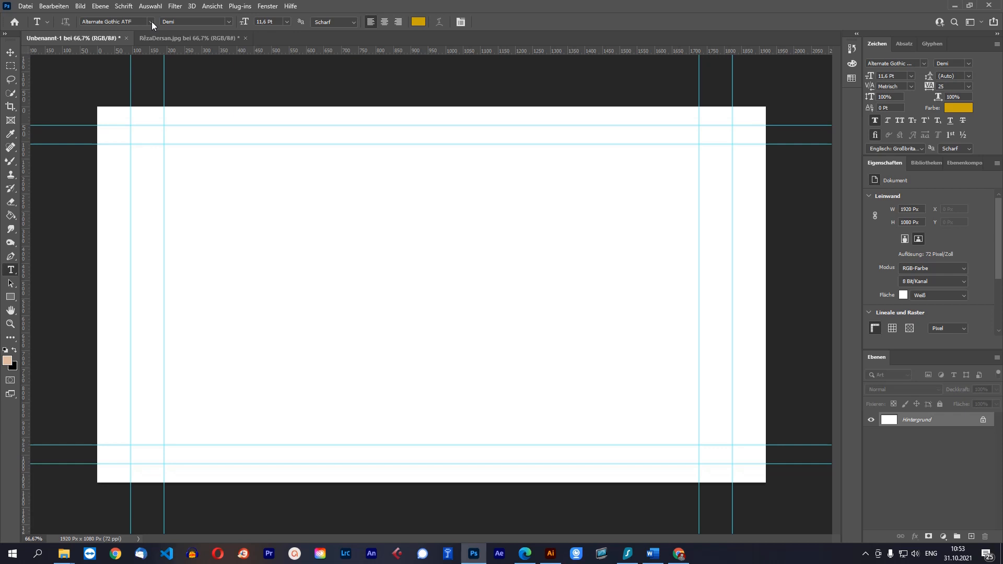
click(229, 22)
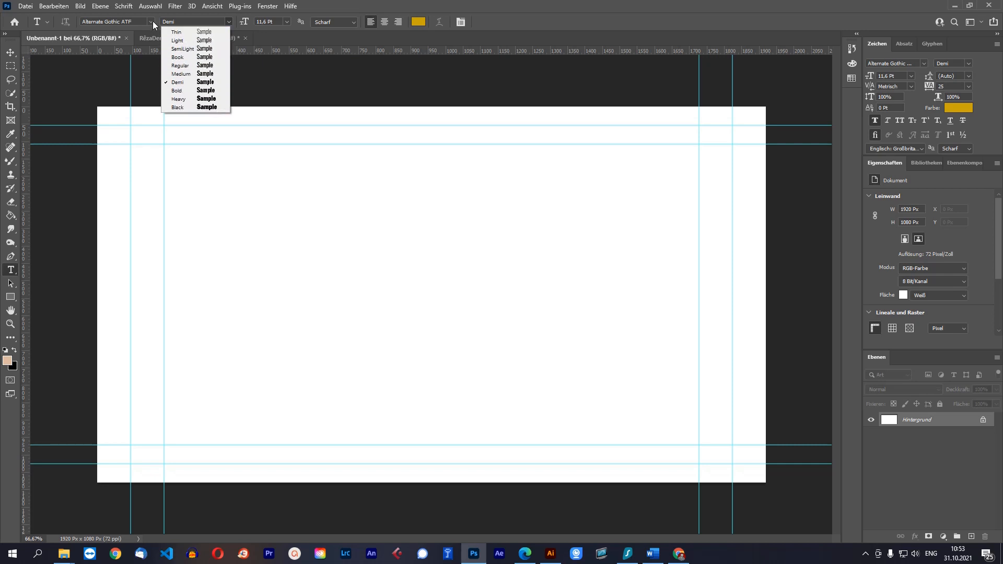
click(229, 22)
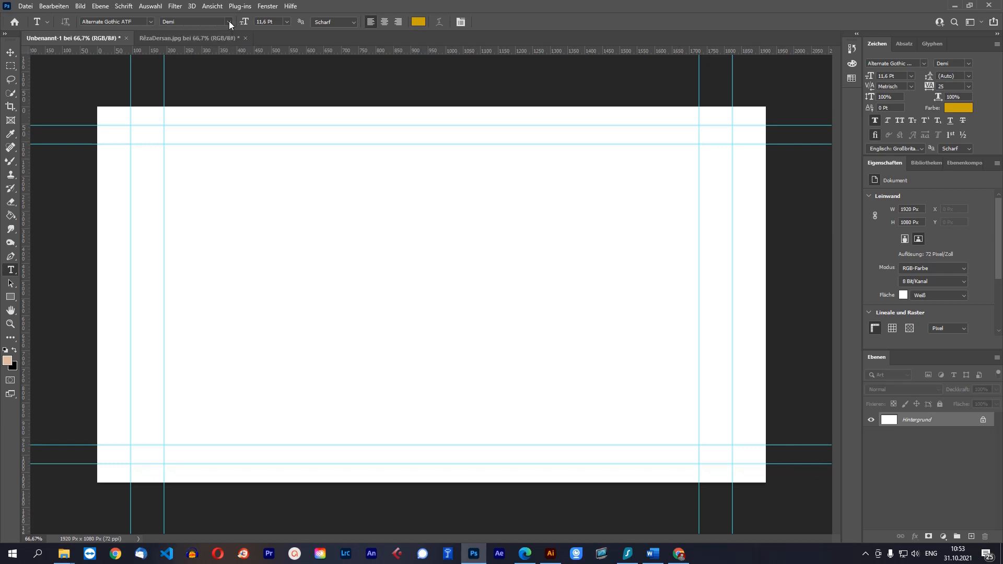
click(287, 21)
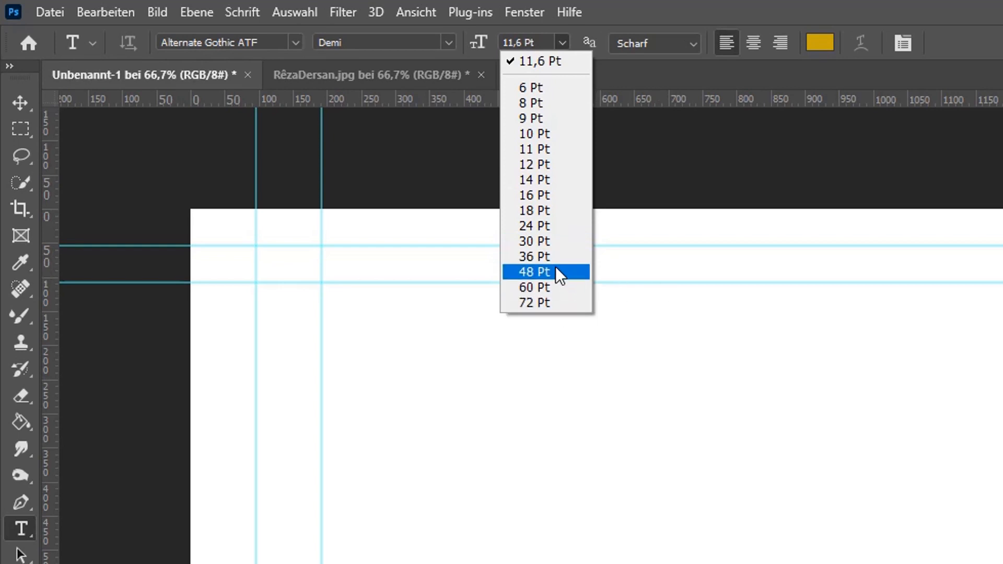
click(554, 243)
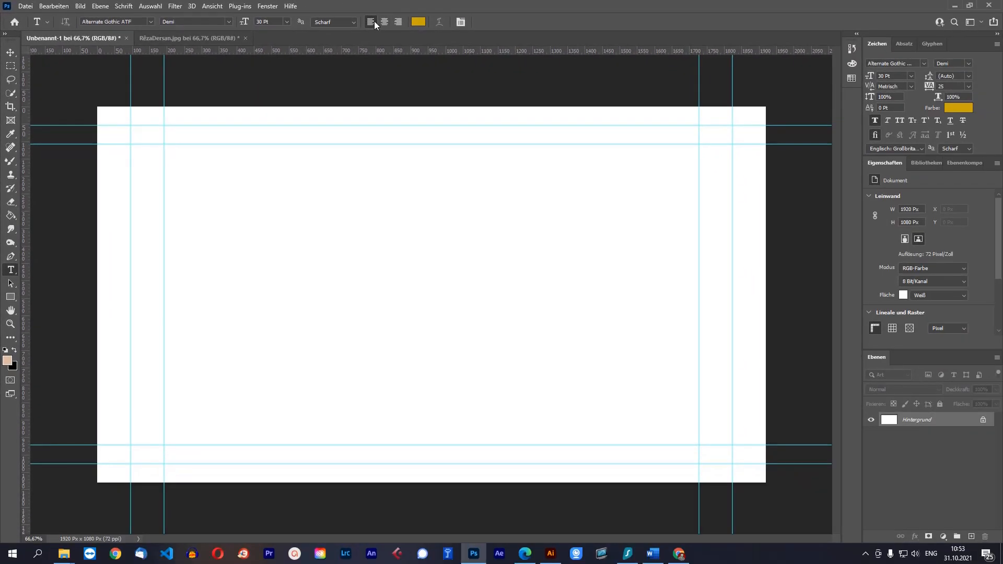
Set the text colour to the bright orange-yellow fcb802
click(422, 23)
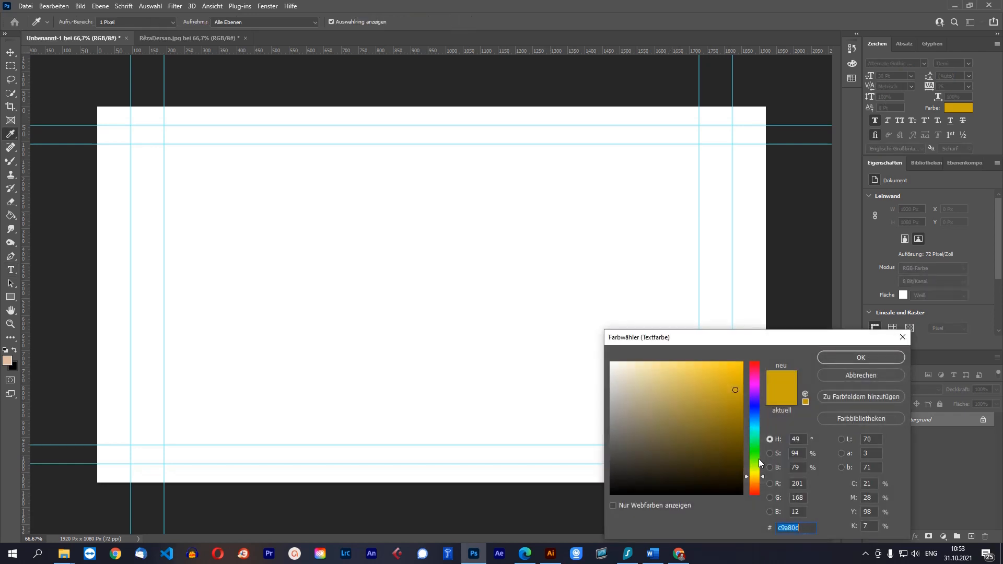
click(756, 478)
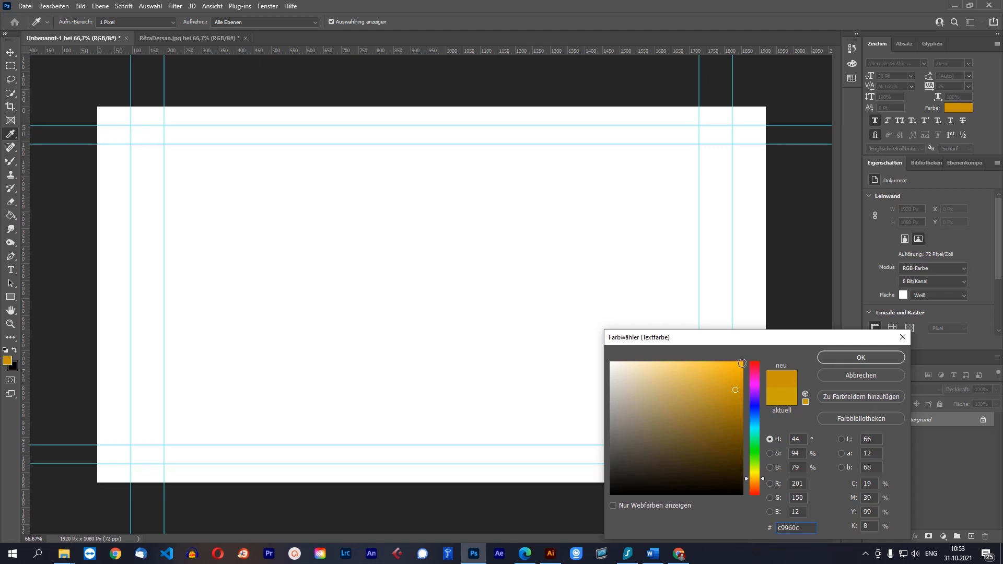
click(741, 364)
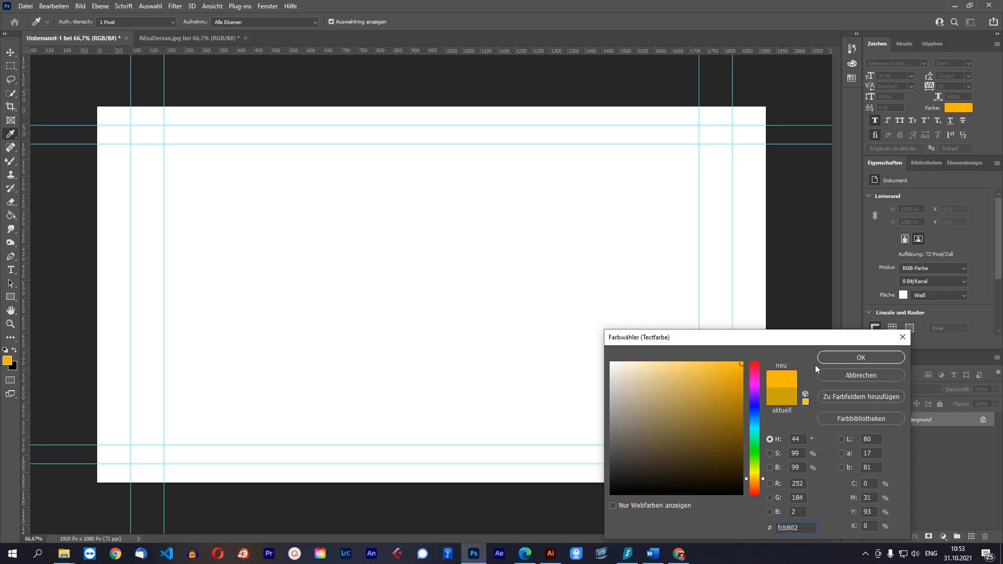
click(841, 357)
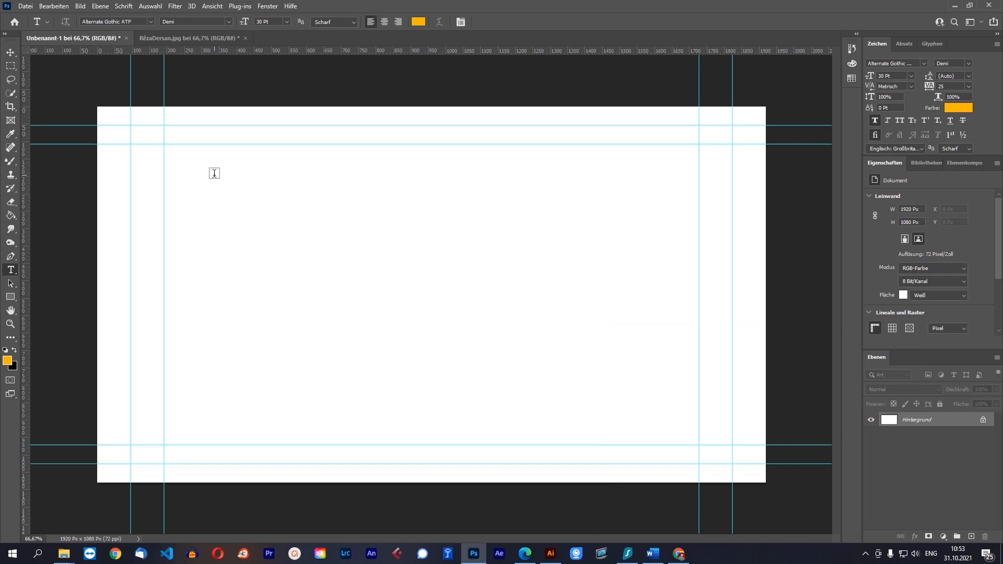
Draw a paragraph text box about 1225 × 687 px in the middle of the canvas and select all its placeholder text
drag(214, 173, 641, 412)
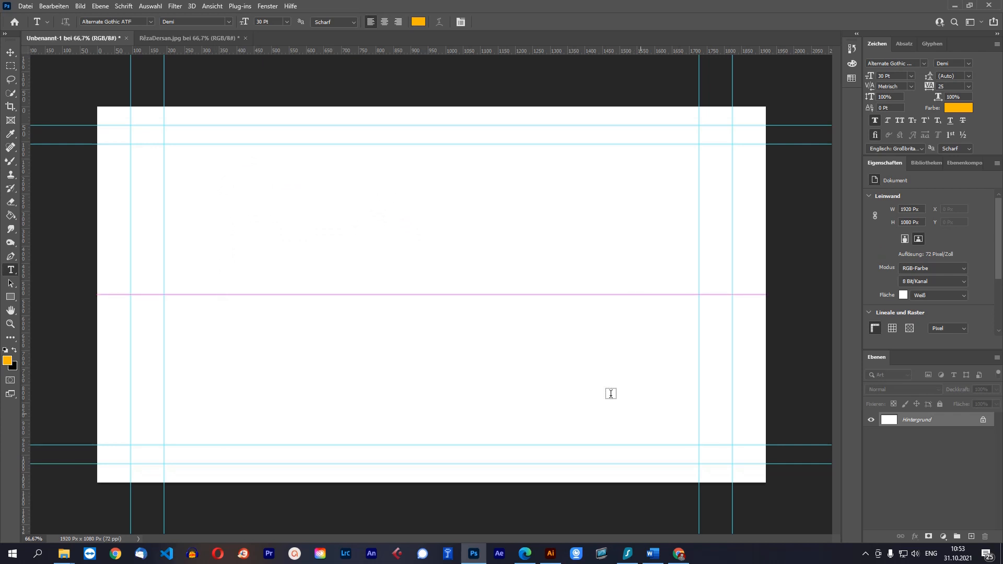
click(443, 219)
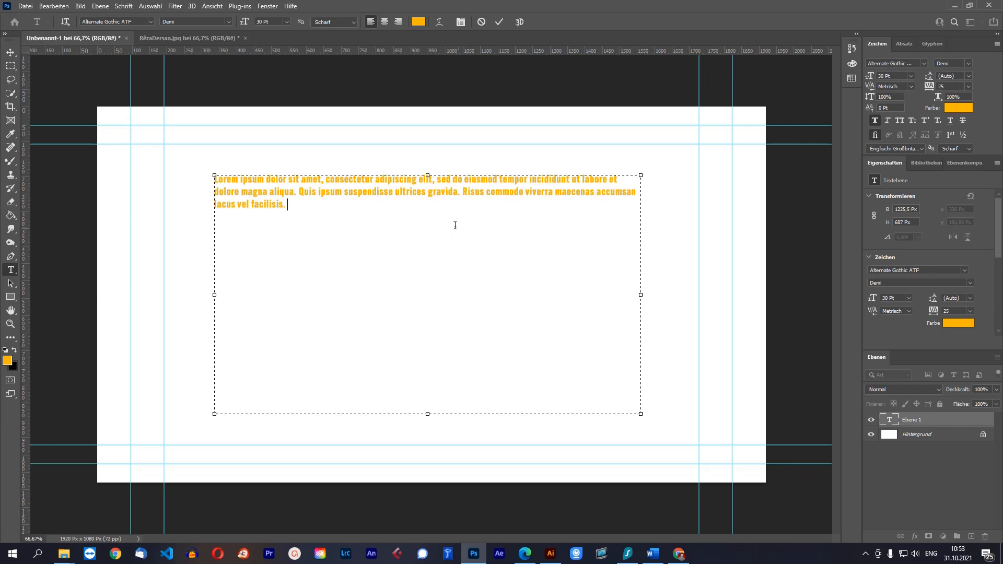
key(ctrl+a)
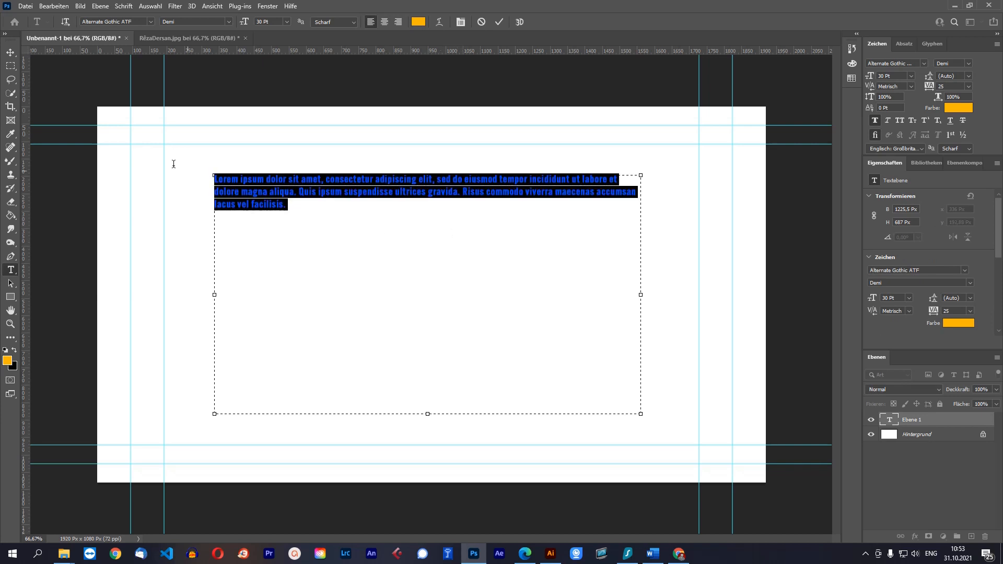
Deselect and reselect the entire Lorem ipsum placeholder text several times inside its text box
click(297, 214)
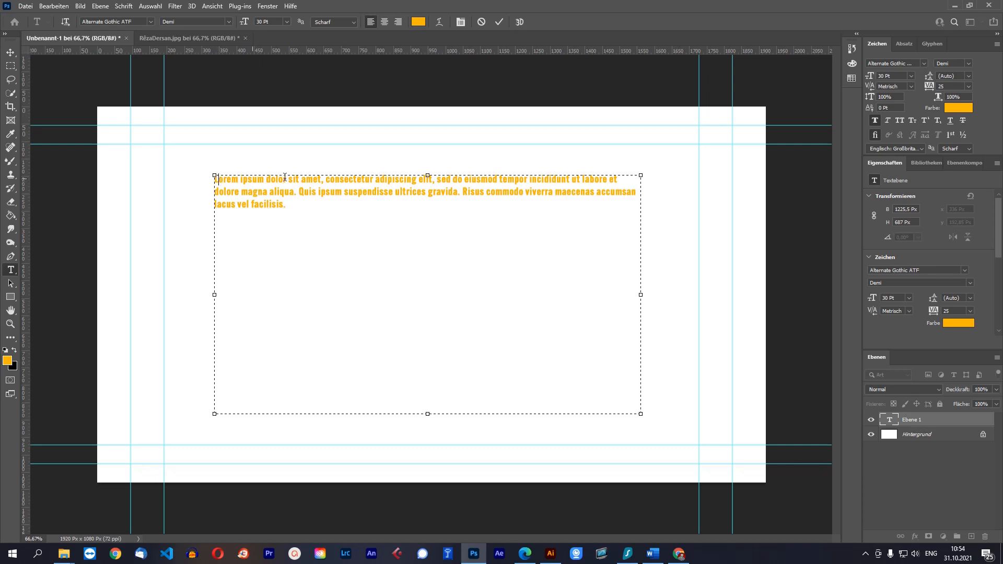
drag(215, 179, 363, 198)
click(363, 201)
key(ctrl+a)
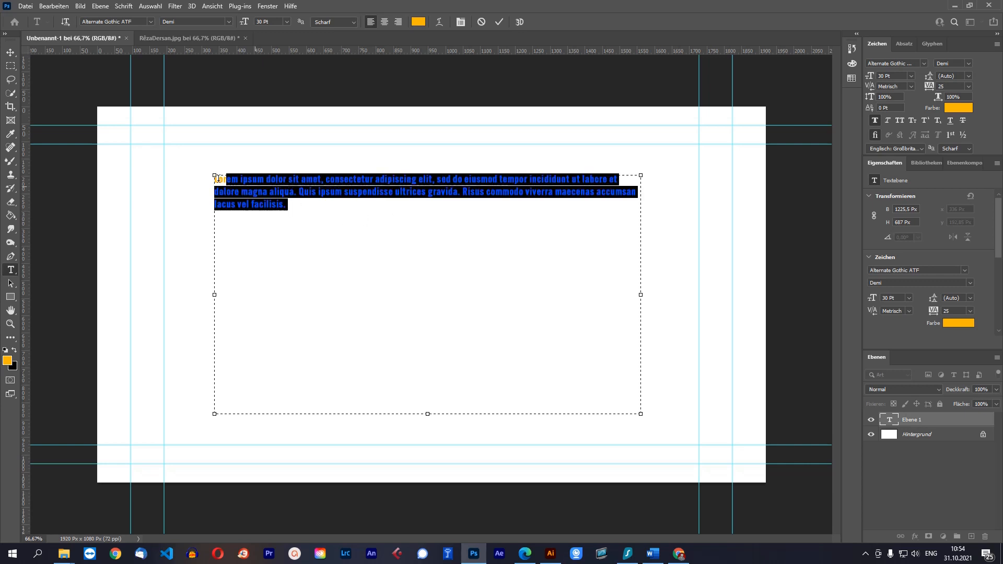
click(336, 210)
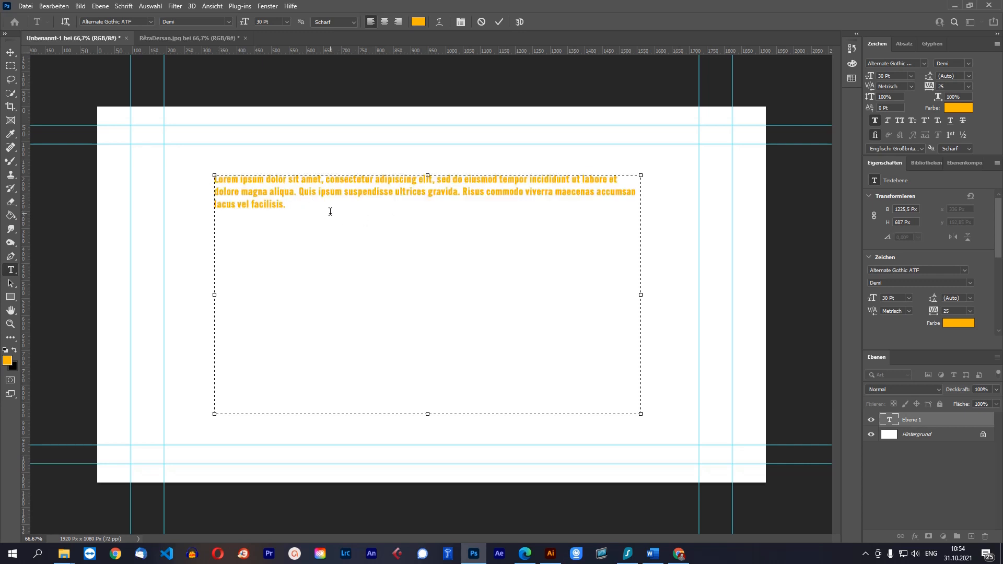
key(ctrl+a)
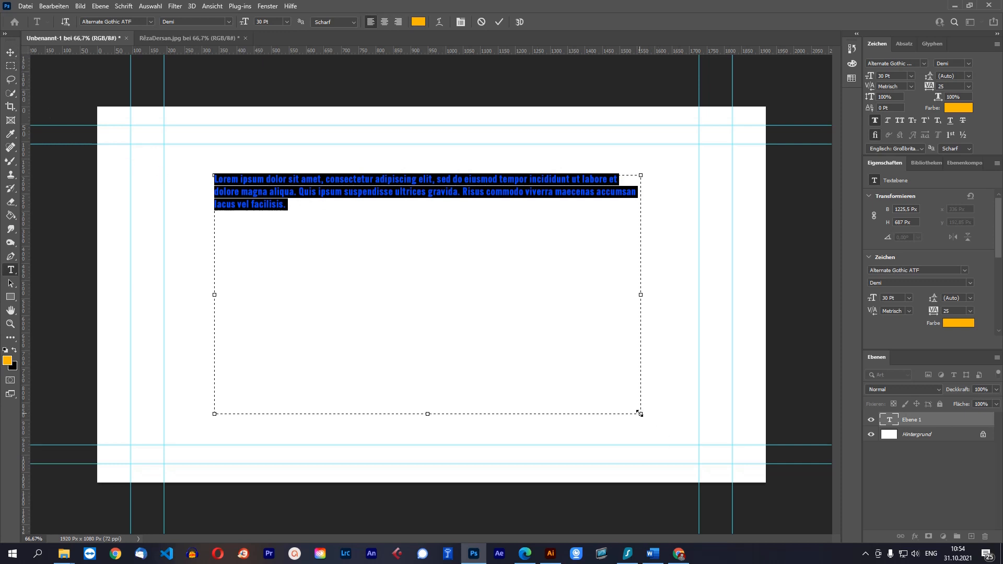
Shrink the paragraph text box to about 891 × 170 px, reselect its text, and extend the box height to about 497 px
drag(641, 413, 518, 238)
click(356, 204)
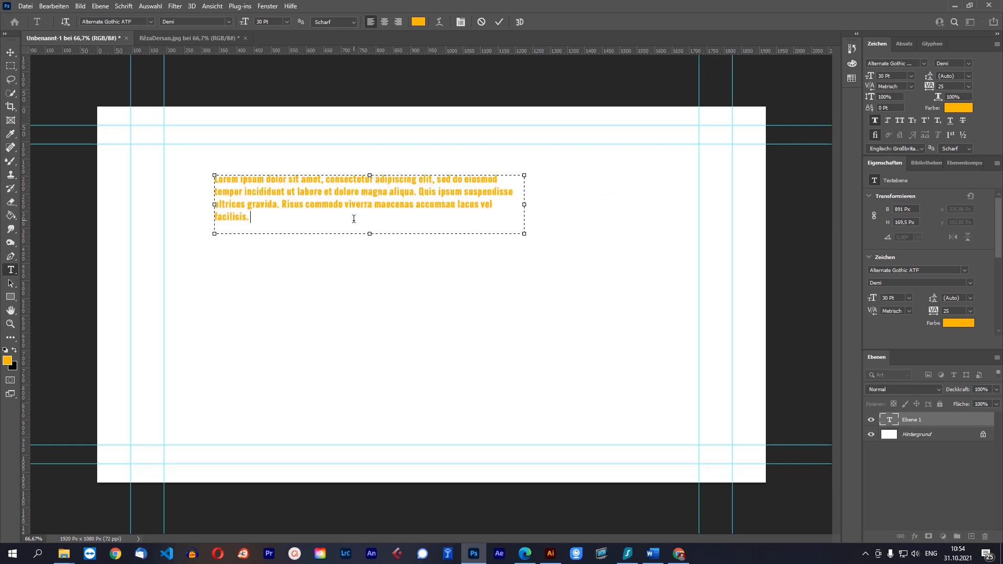
drag(354, 219, 204, 172)
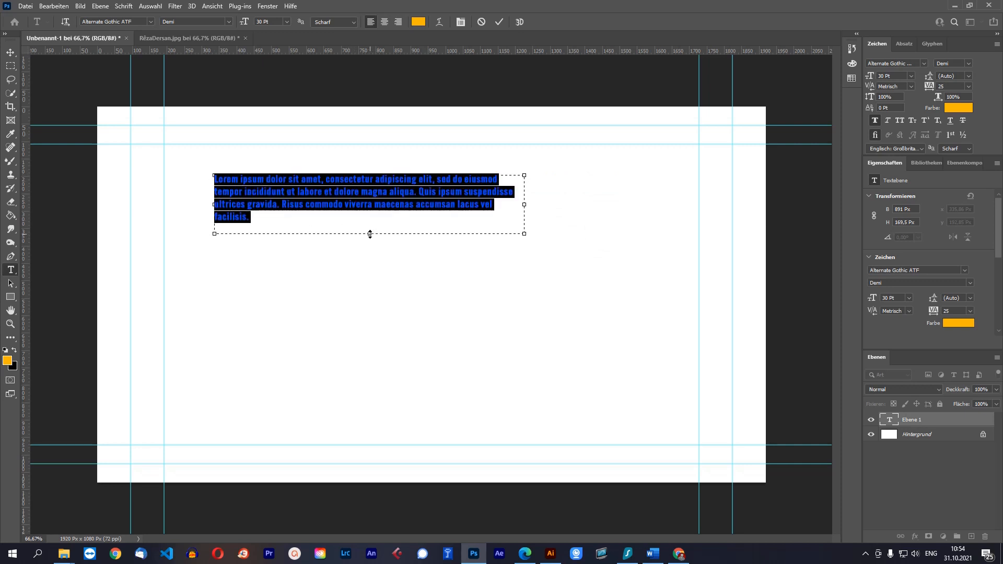
drag(370, 234, 389, 347)
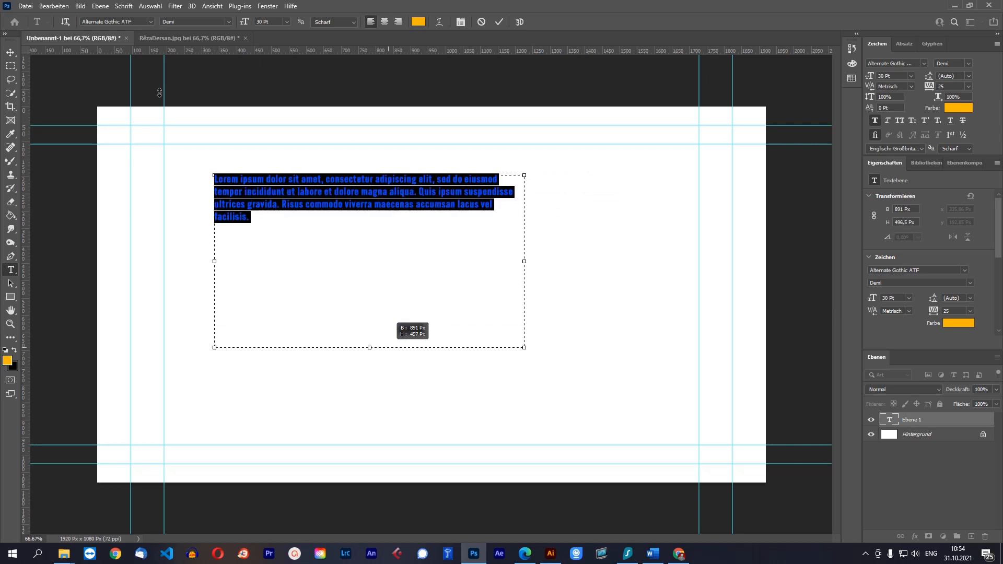
Try to stretch the committed text layer wider with the Move tool's transform controls, and cancel the transformation
click(10, 52)
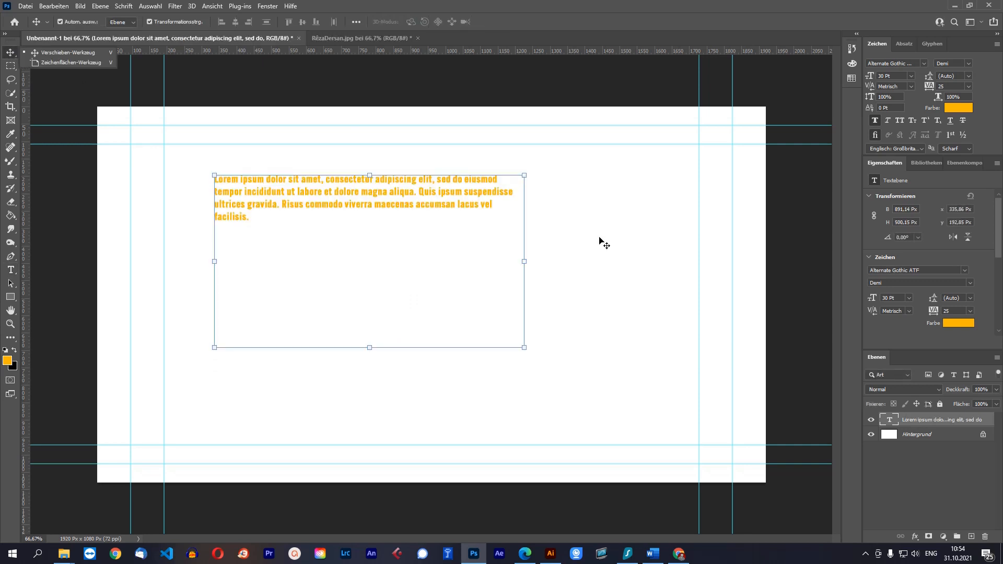
click(600, 242)
click(430, 203)
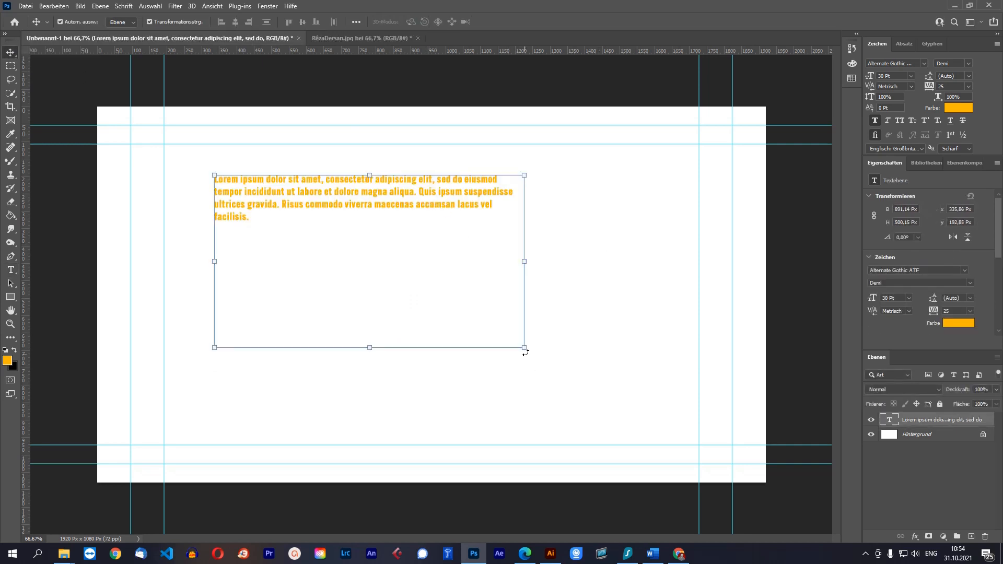
drag(524, 348, 624, 343)
key(ctrl+z)
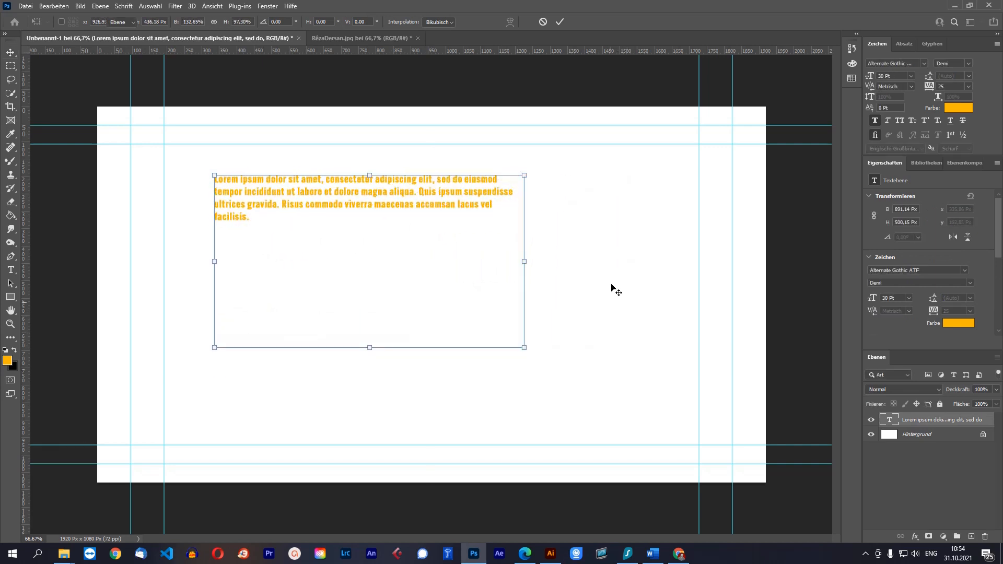
key(Escape)
Step the document history back to the state before the current text layer, and return to the latest state
click(852, 48)
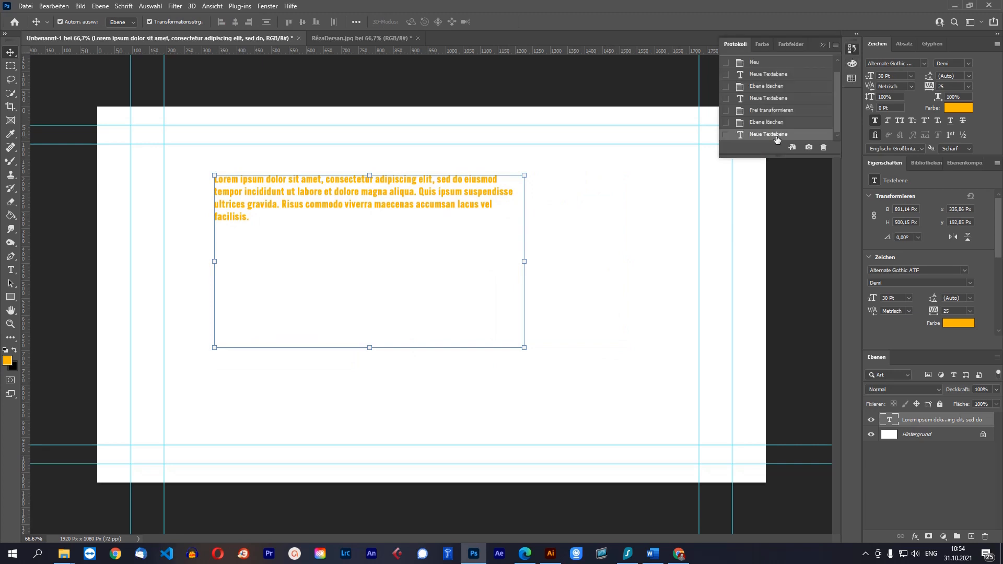
click(777, 124)
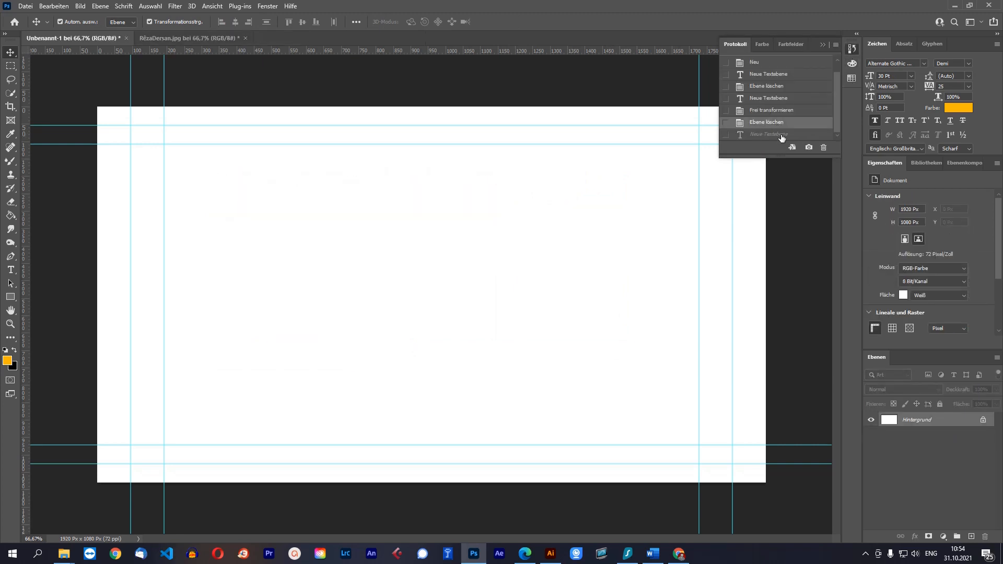
click(781, 135)
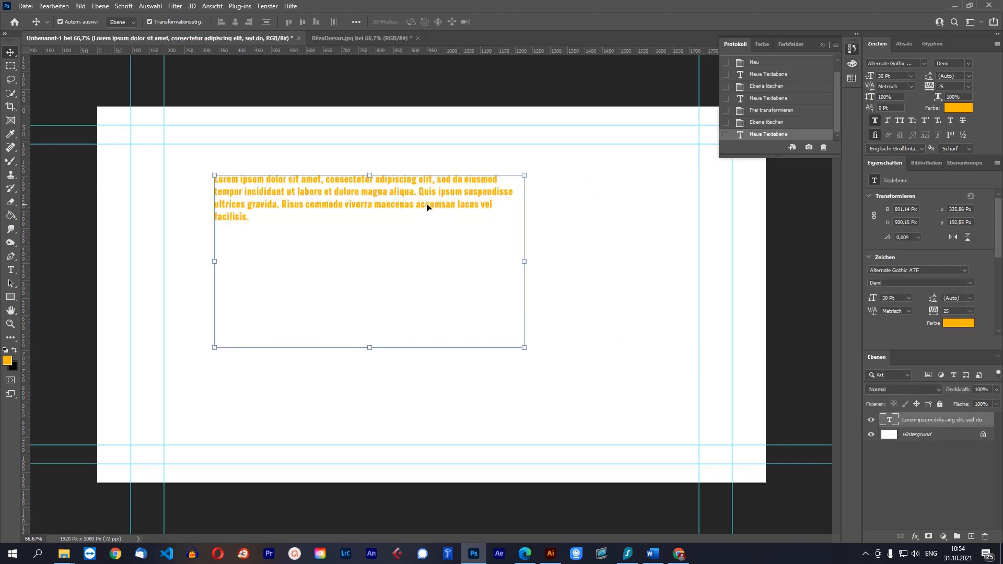
Reopen the paragraph text for editing, select all of it, and reduce the text box height to about 244 px
double_click(427, 208)
click(321, 235)
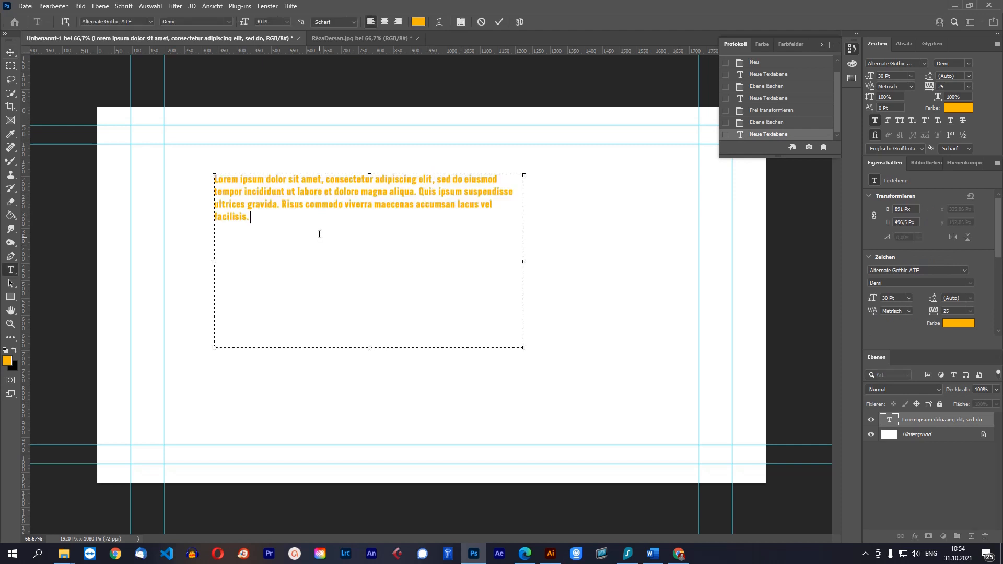
drag(271, 222, 186, 169)
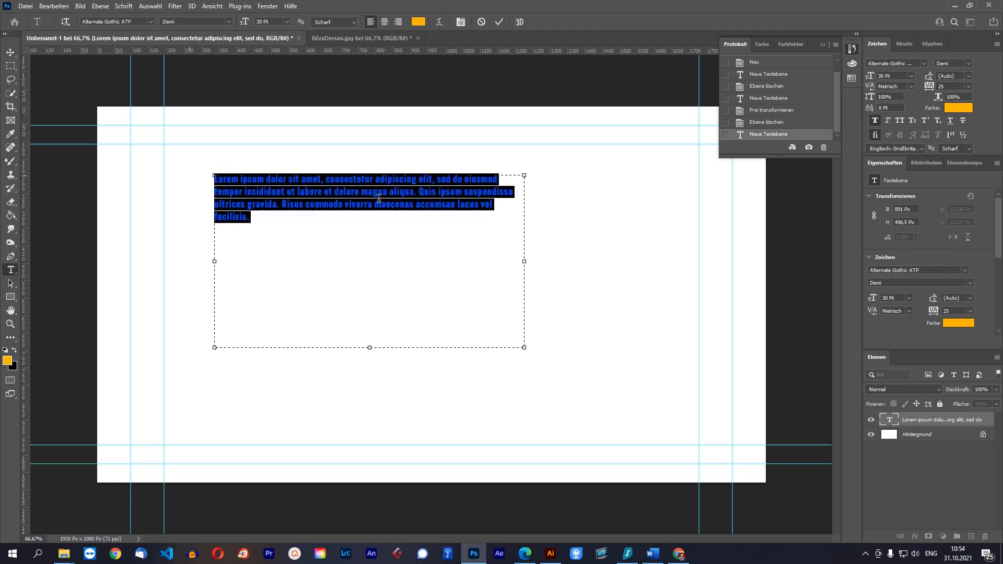
drag(370, 348, 345, 258)
Commit the text edit with the Move tool and delete the Lorem ipsum text layer
click(10, 52)
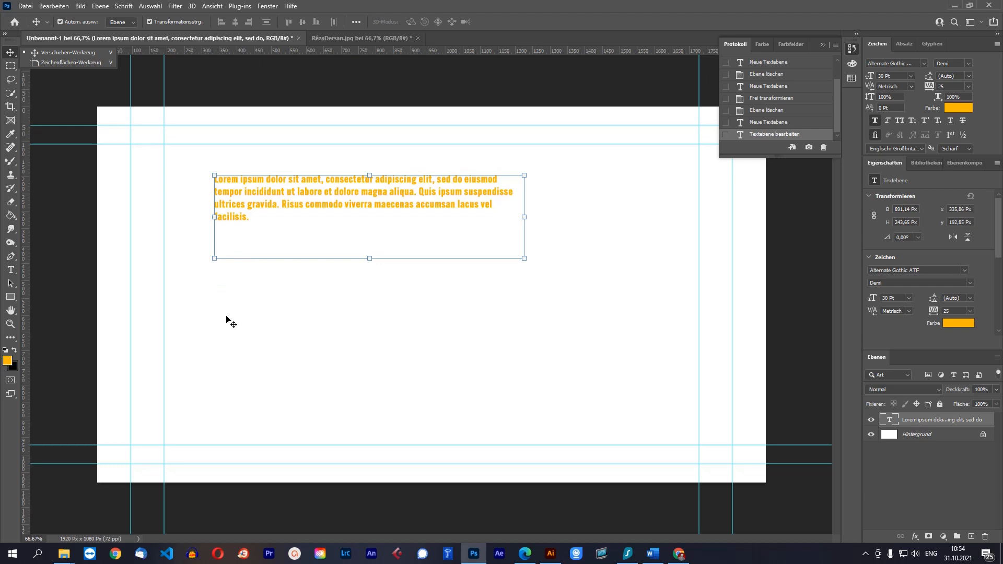
click(326, 196)
key(Delete)
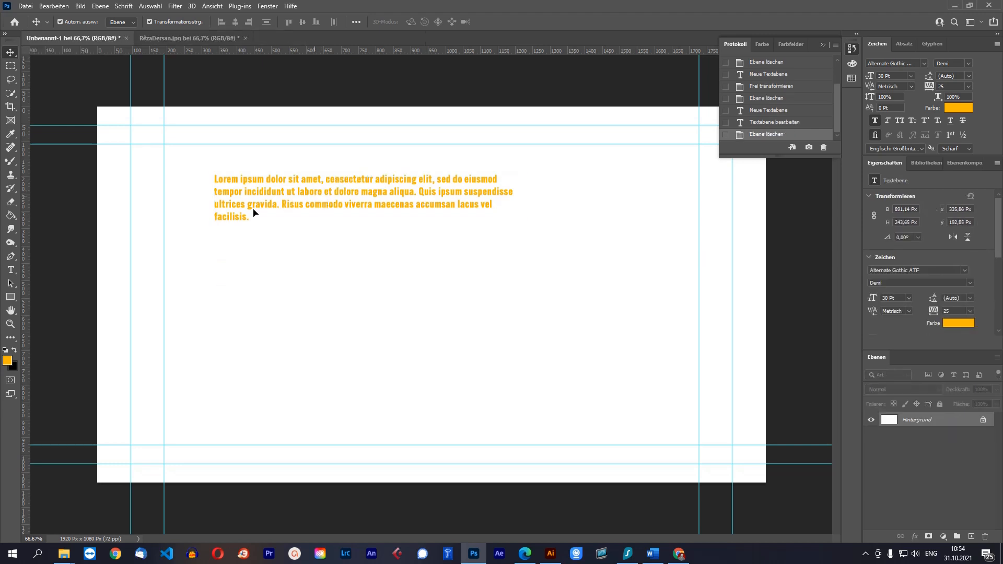
Draw an orange square of about 327 × 327 px with the Rectangle tool, starting at the outer guides' upper-left intersection
click(10, 298)
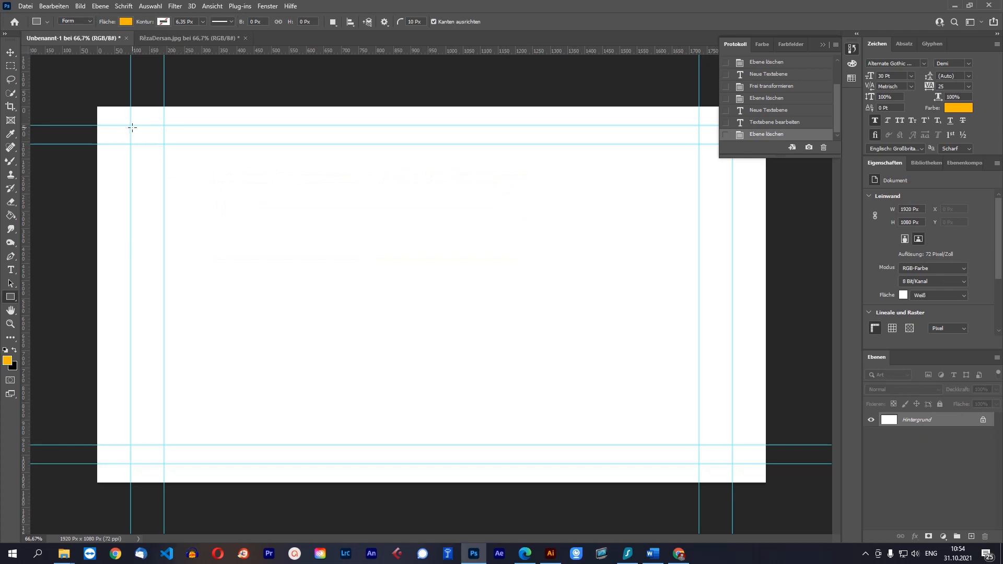
drag(131, 126, 270, 250)
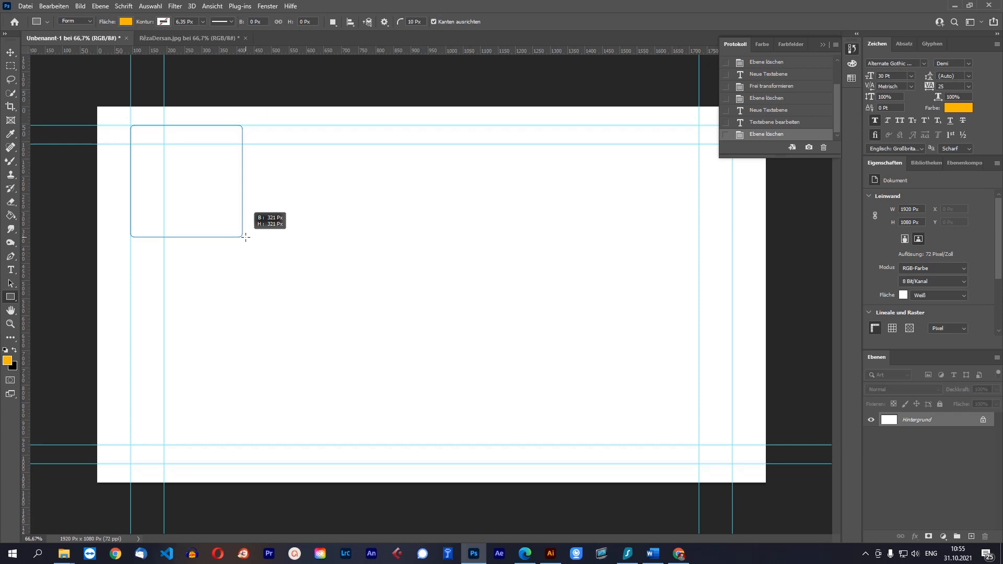
drag(246, 238, 261, 250)
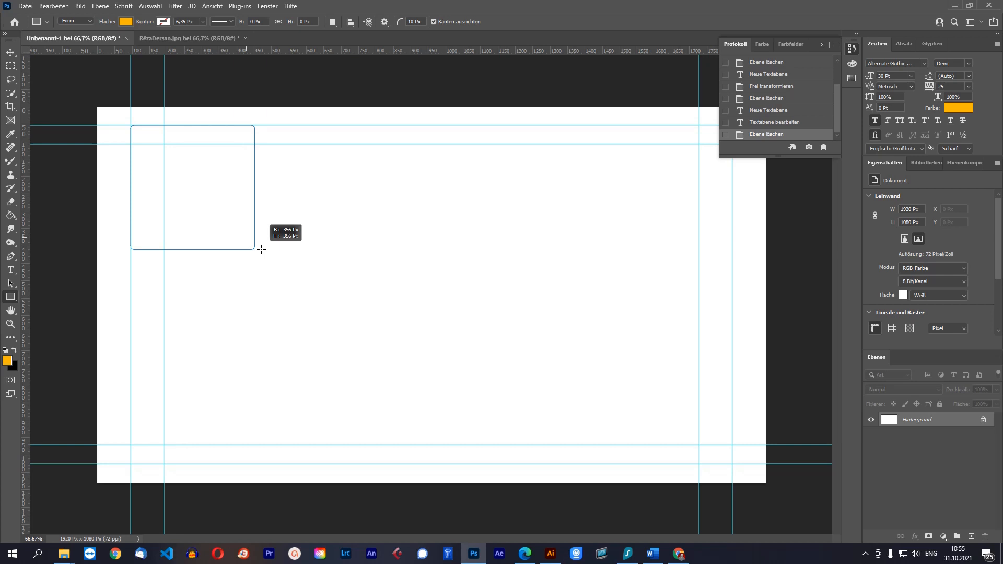
mouse_move(262, 250)
mouse_down()
mouse_move(247, 242)
mouse_move(294, 285)
mouse_move(276, 244)
mouse_move(340, 276)
mouse_move(274, 240)
mouse_up()
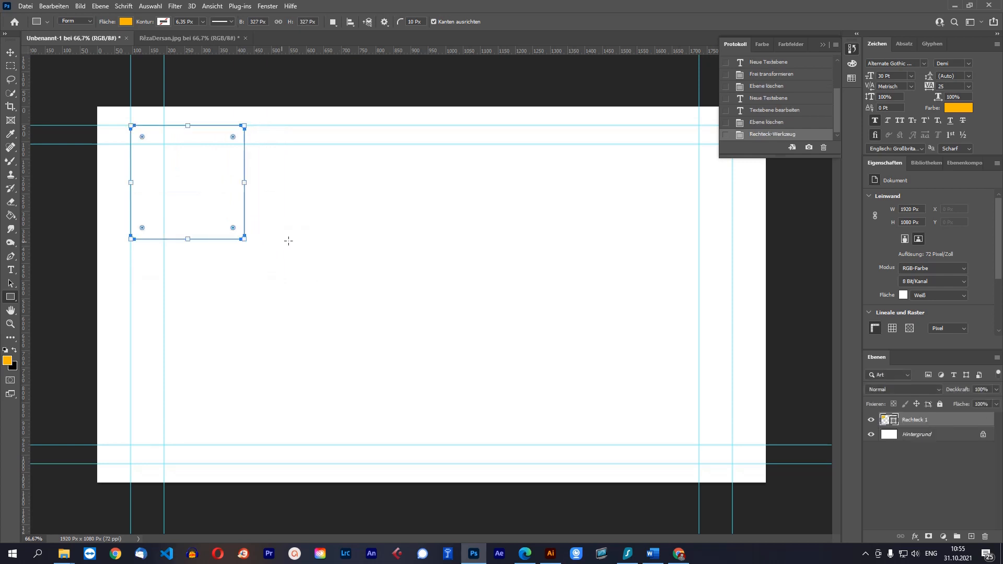
Move the square to the inner guides' upper-left intersection and duplicate it into a row of four evenly spaced squares
click(10, 54)
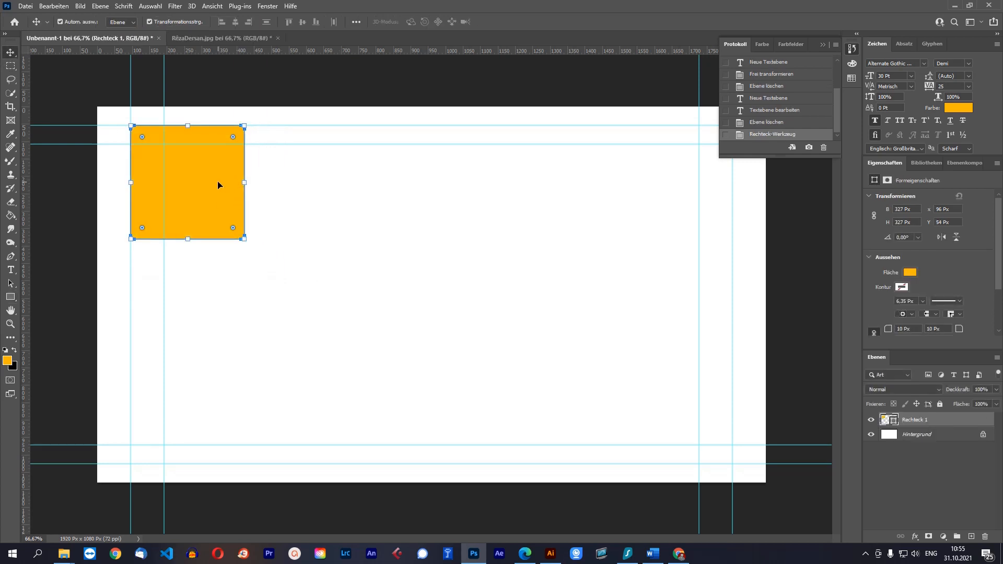
drag(219, 184, 355, 192)
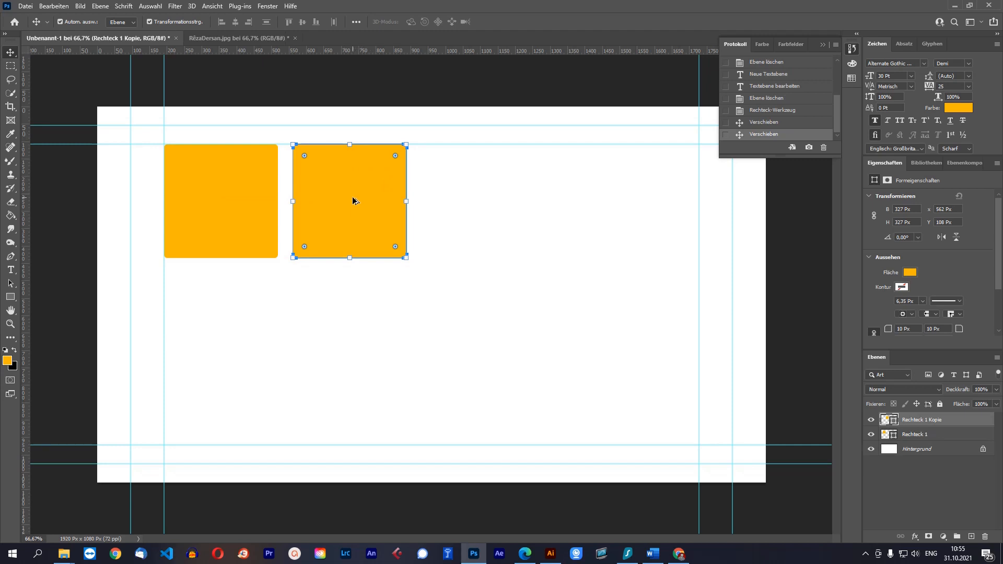
drag(353, 201, 613, 190)
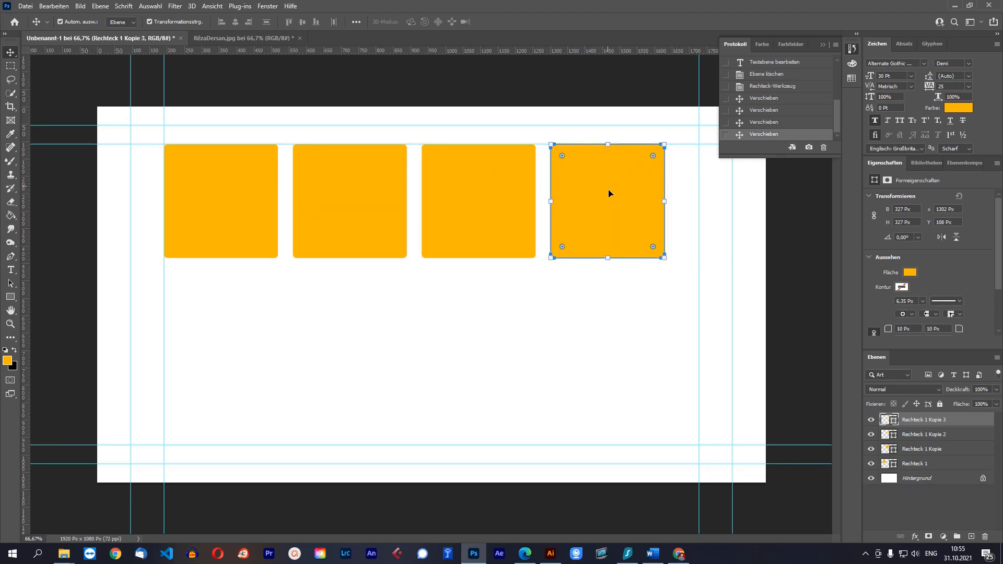
click(601, 285)
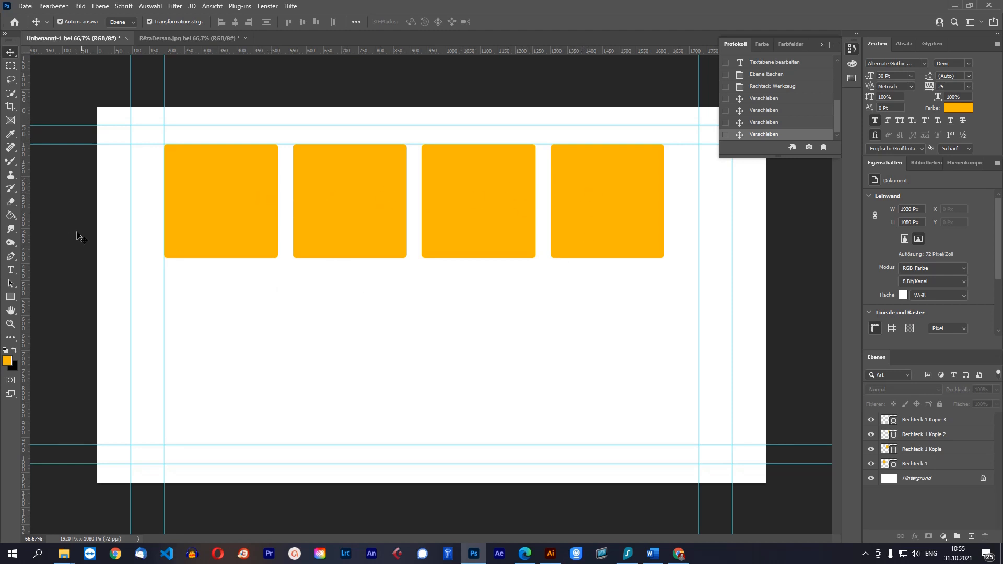
Create a horizontal paragraph text box of about 327 × 500 px below the first square and commit its Lorem ipsum text
click(13, 272)
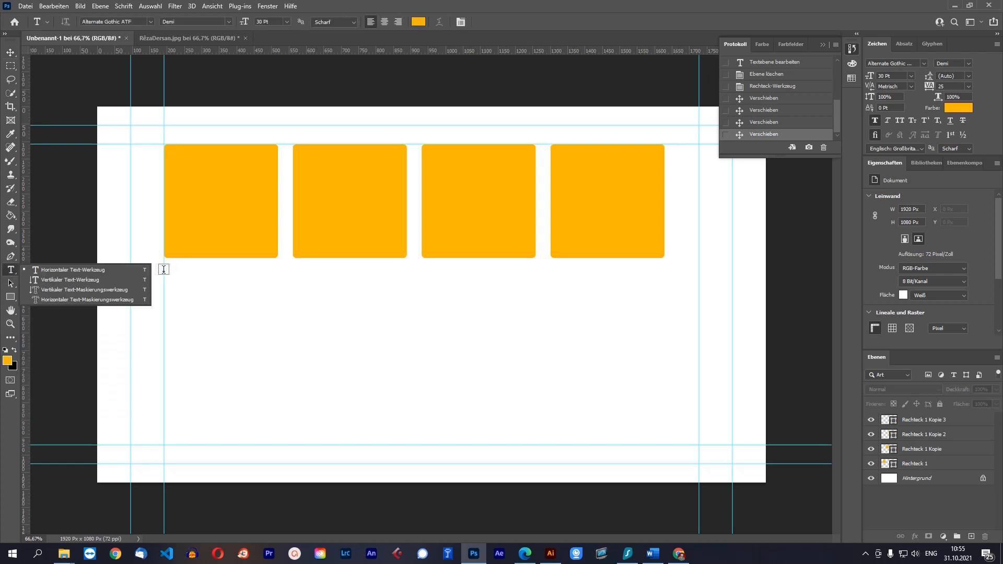
drag(164, 269, 278, 443)
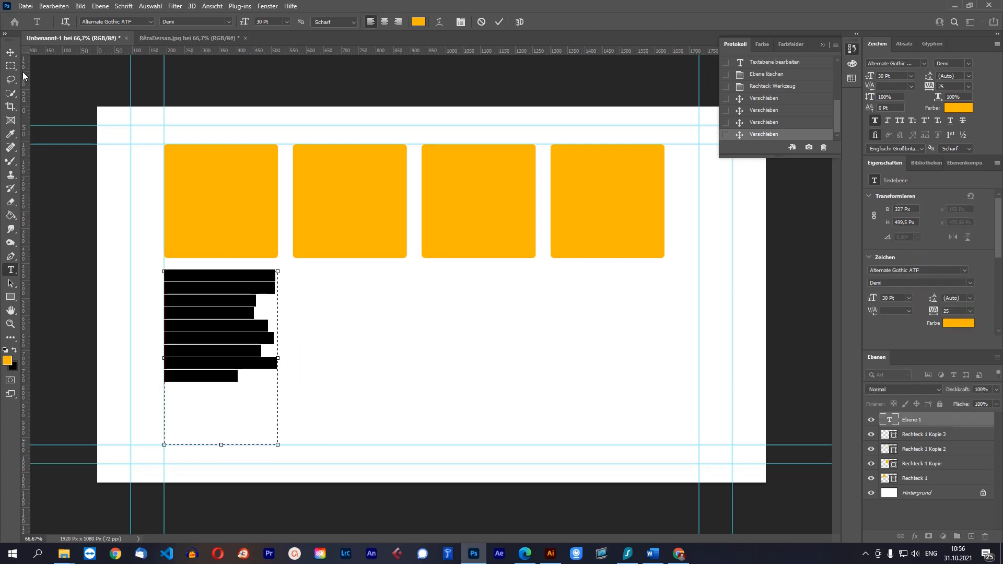
click(10, 53)
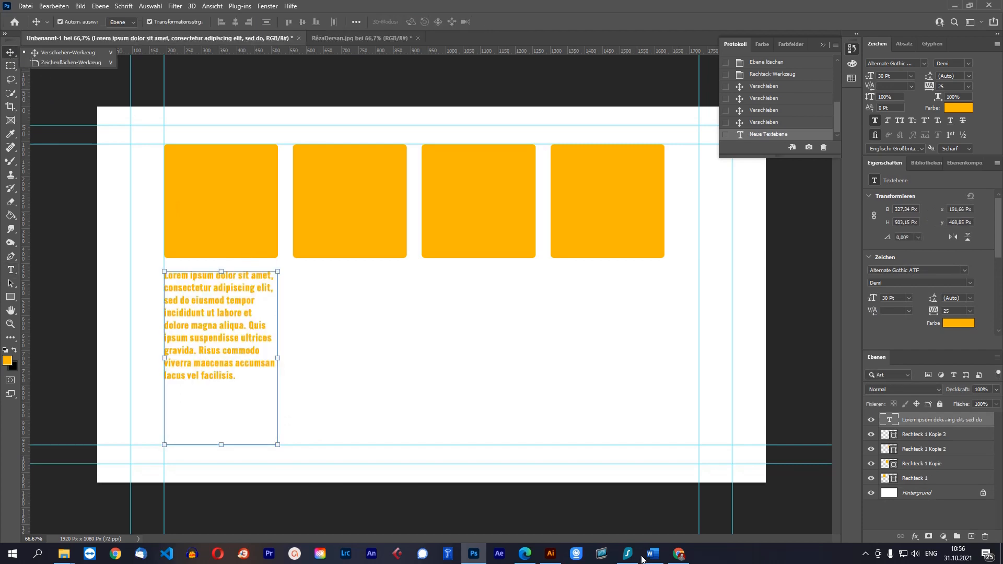
Switch to Word, copy the document's first paragraph, and minimize the window to return to Photoshop
click(659, 558)
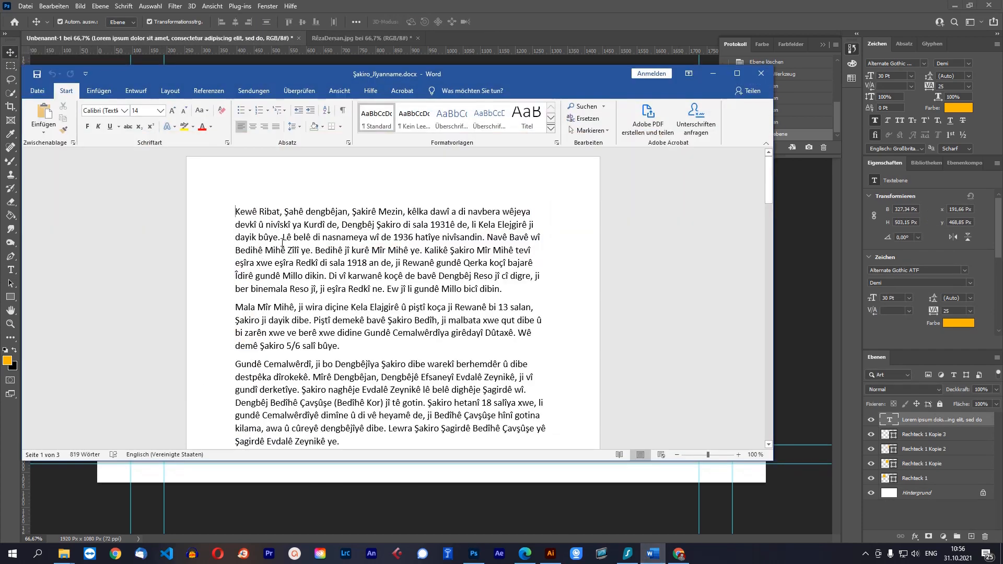
scroll(283, 238, down, 10)
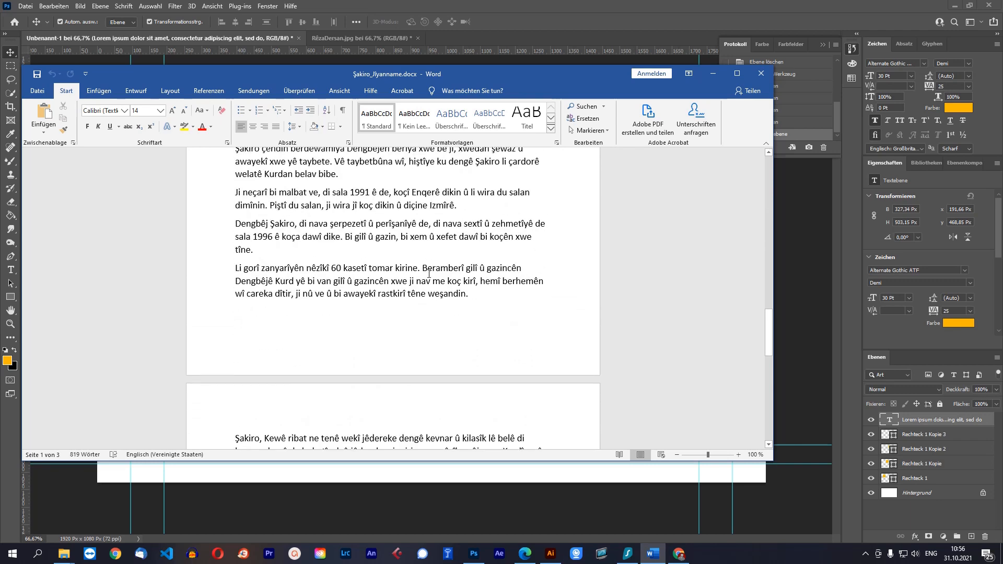
scroll(429, 271, up, 10)
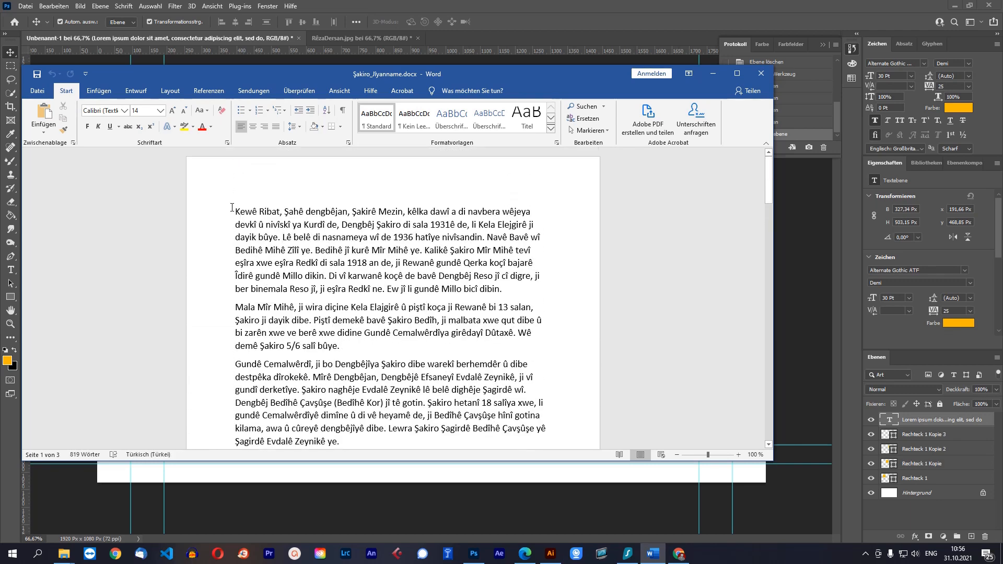
drag(236, 212, 505, 289)
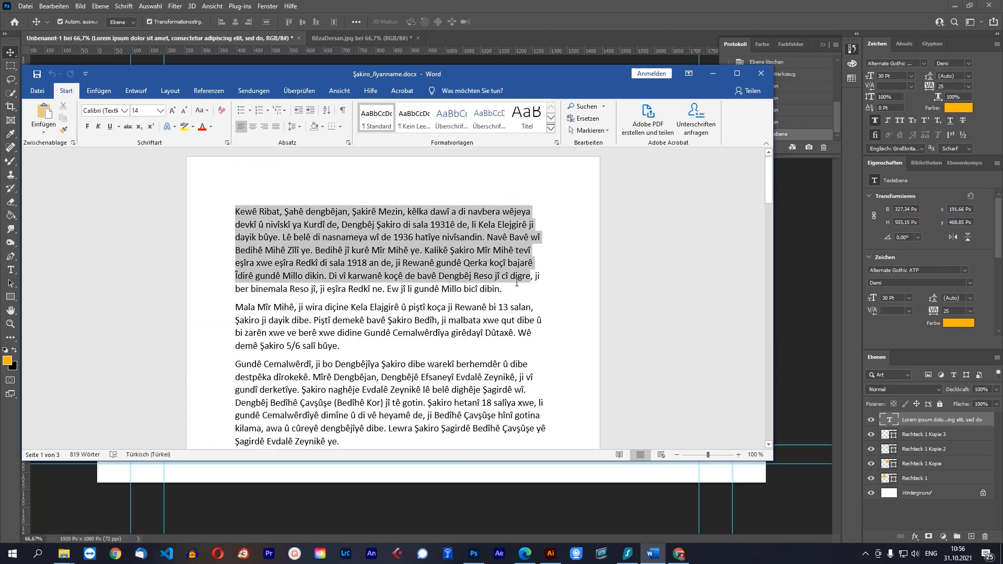
click(505, 289)
triple_click(281, 231)
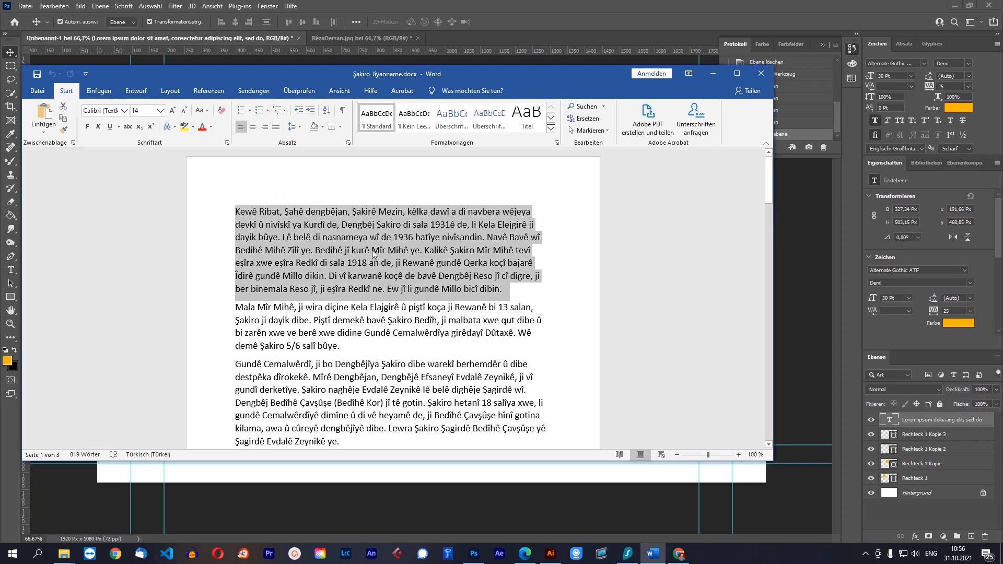
click(715, 74)
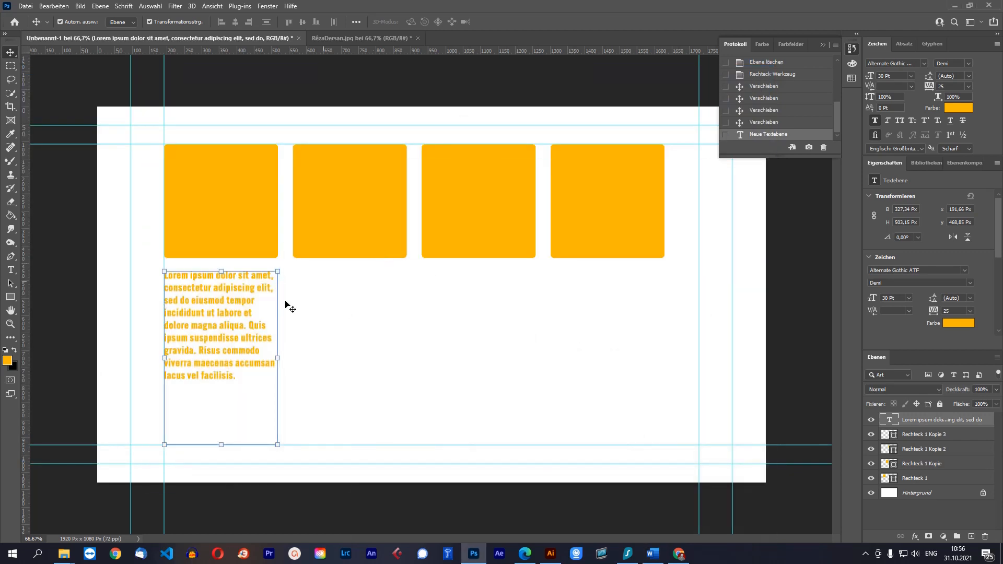
Replace the Lorem ipsum text below the first square with the copied paragraph and commit the edit
double_click(251, 387)
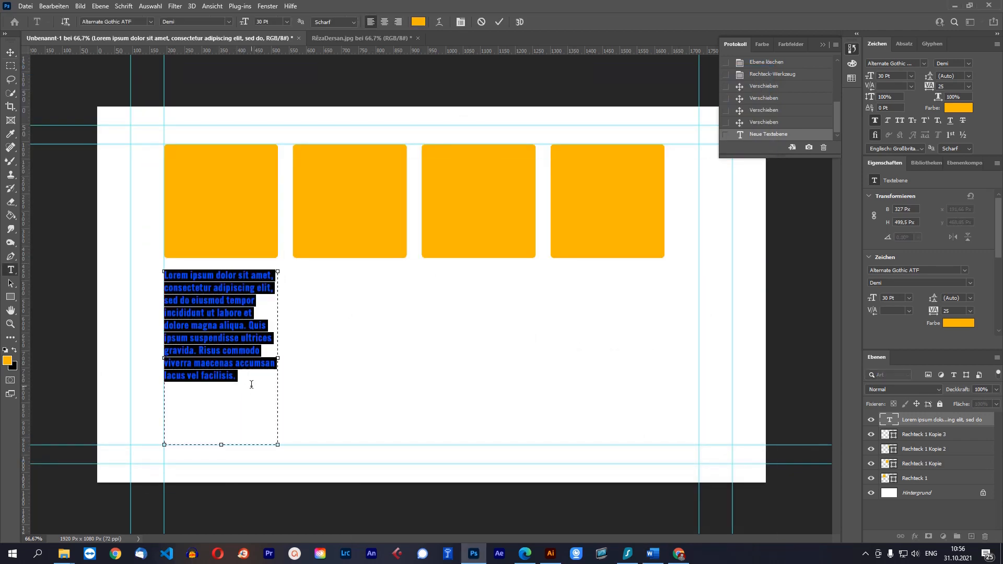
key(ctrl+v)
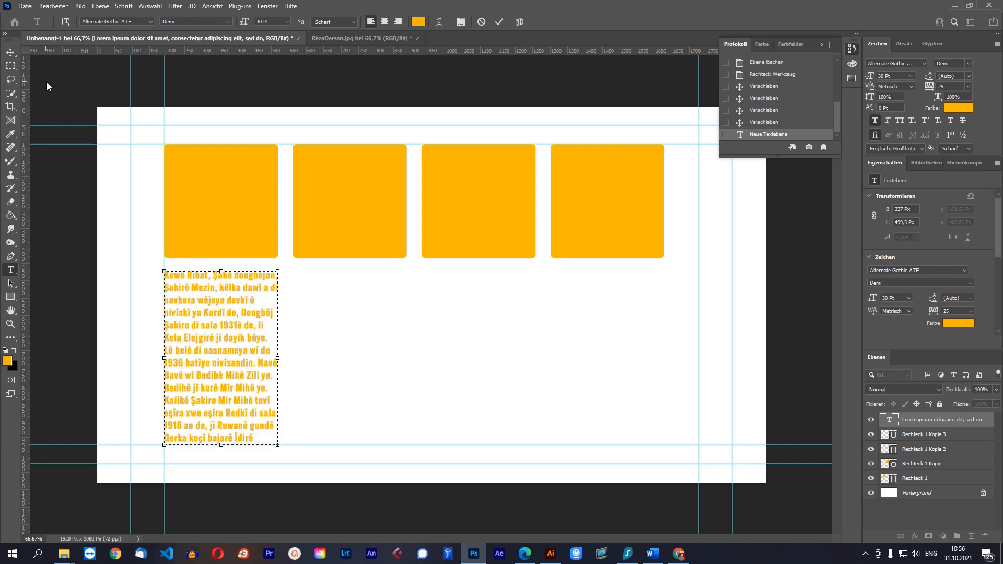
click(10, 52)
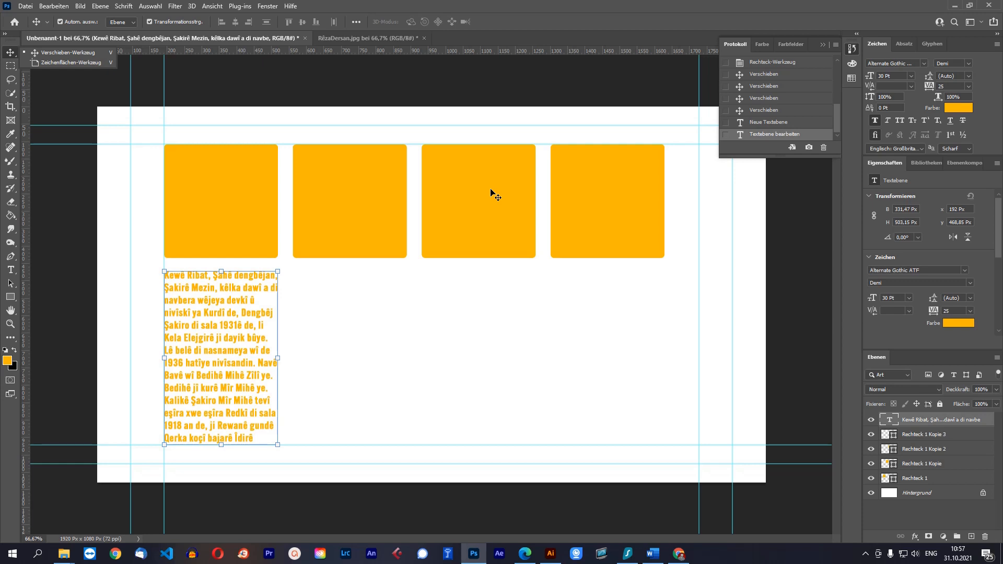
Try 14 and 16 pt on the whole paragraph, then set its font size to 24 pt and commit the edit
double_click(233, 403)
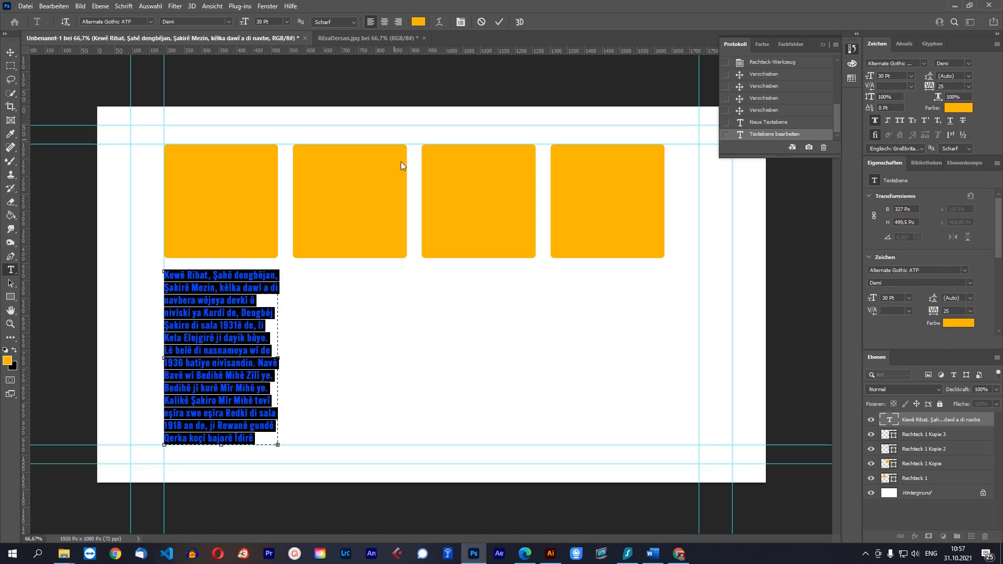
click(287, 21)
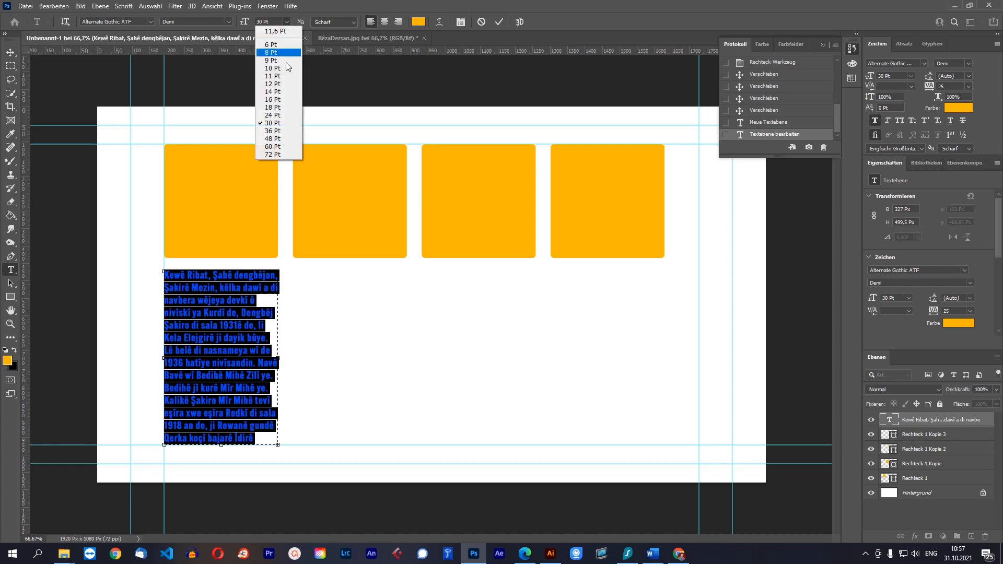
click(282, 89)
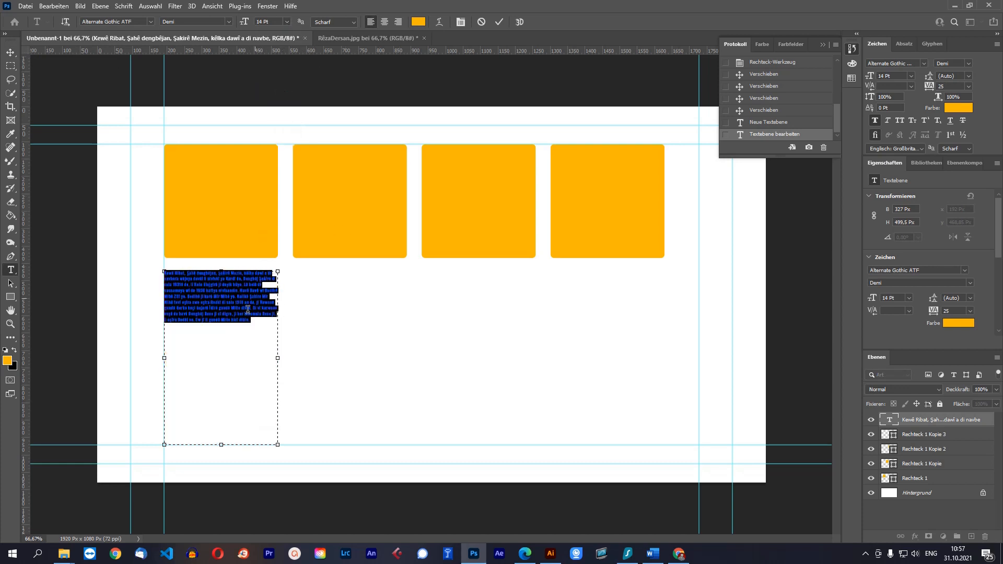
click(287, 22)
click(281, 101)
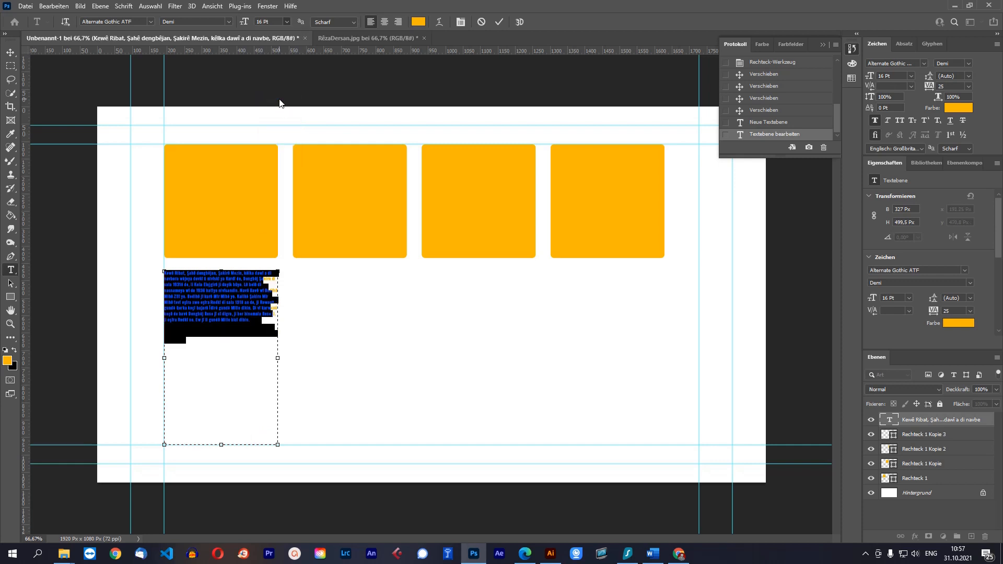
click(286, 22)
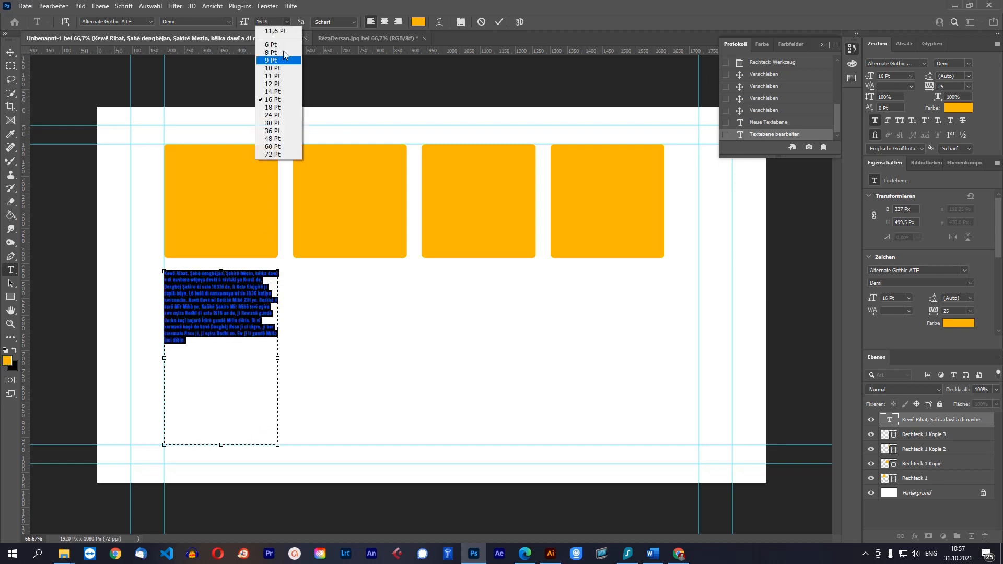
click(281, 118)
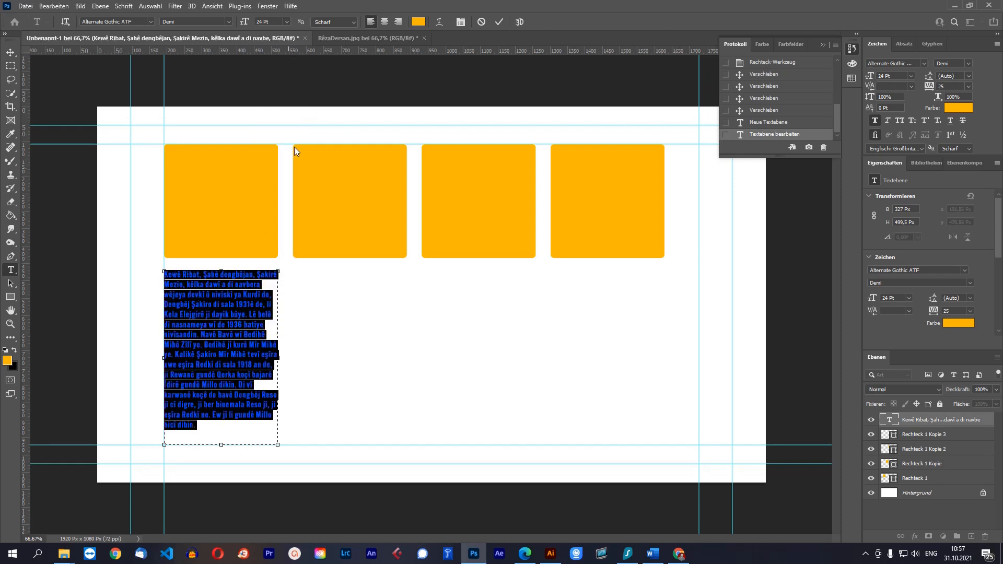
click(10, 52)
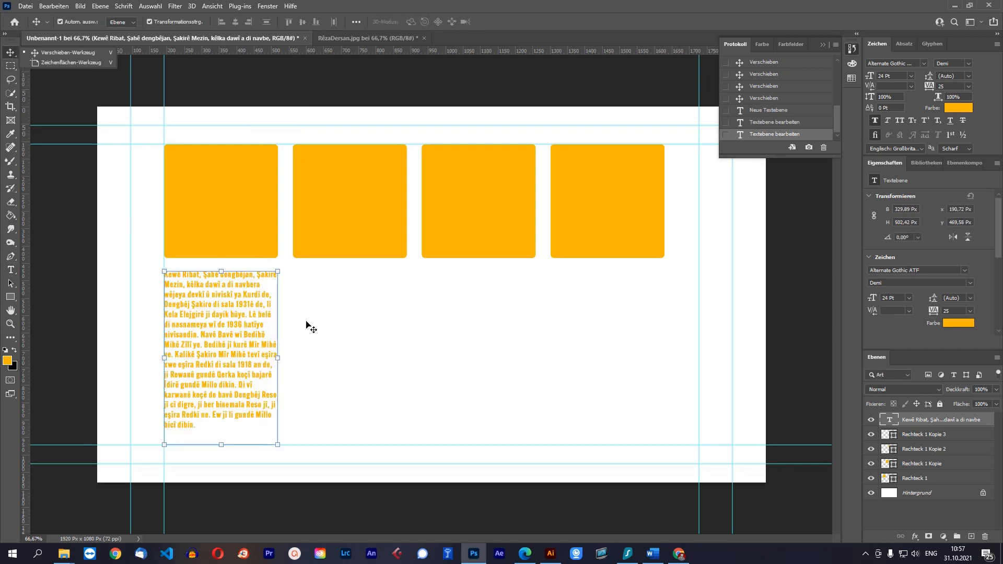
Change the whole paragraph's text colour to dark grey #686764 and commit the edit
double_click(217, 419)
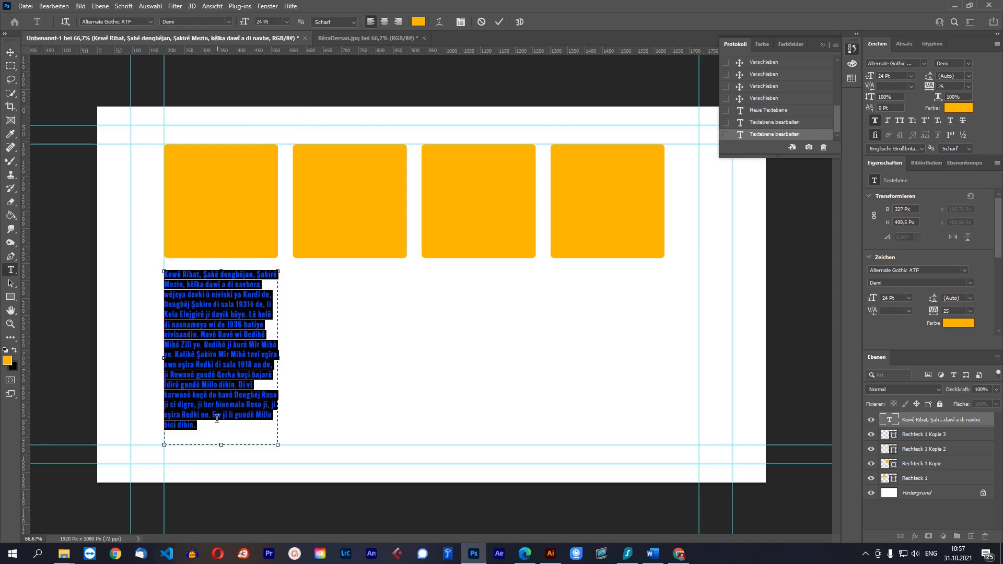
click(418, 22)
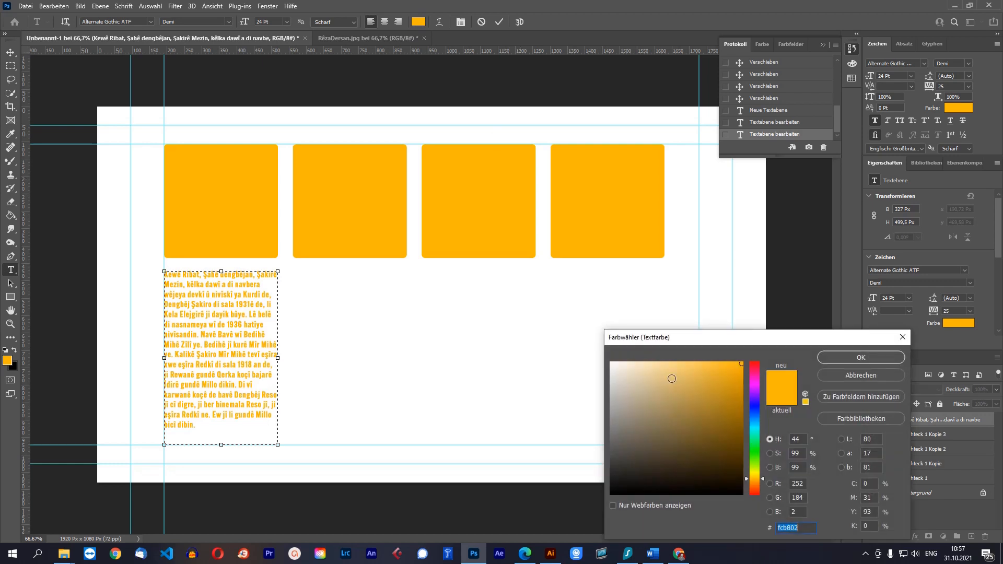
click(652, 450)
click(623, 449)
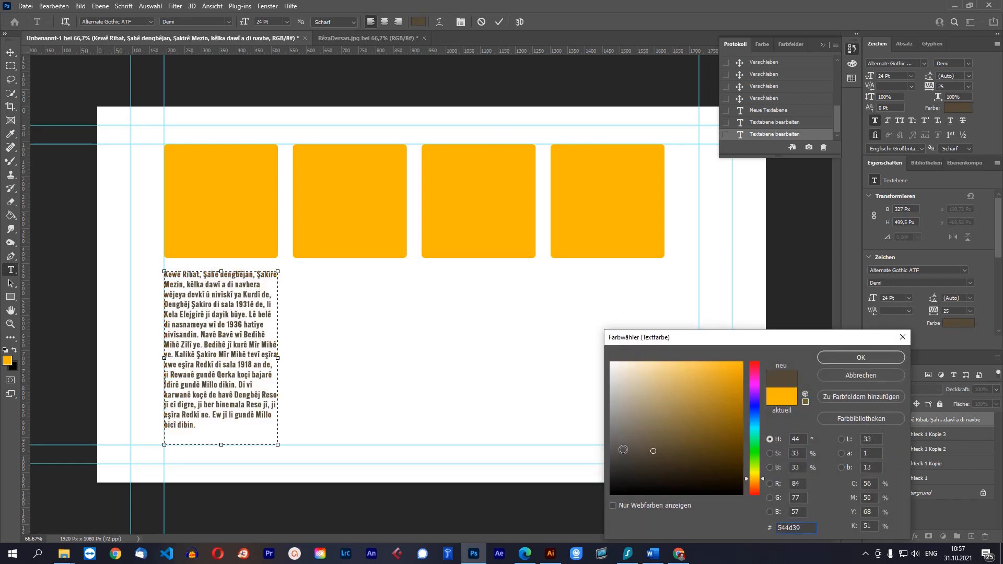
click(613, 434)
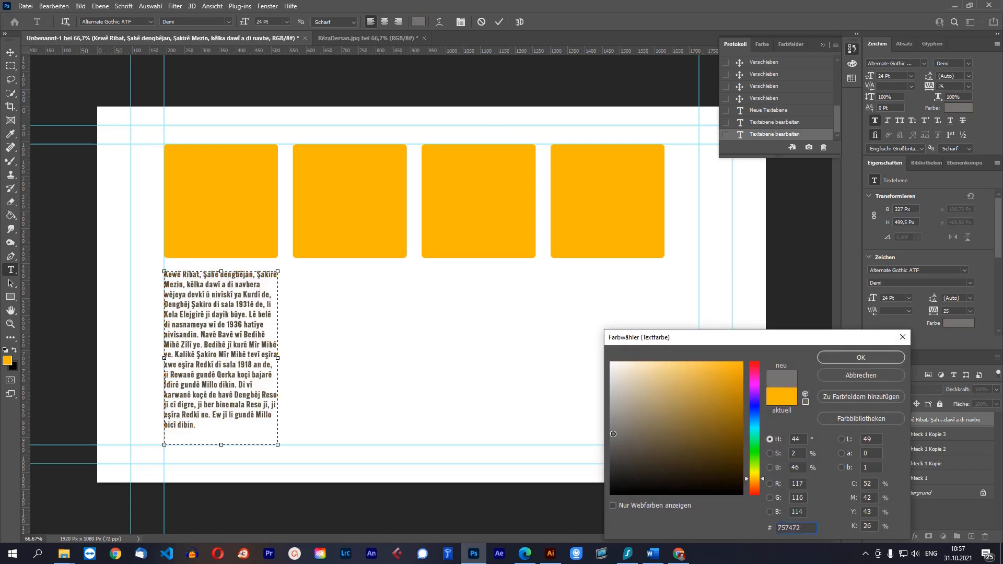
click(615, 441)
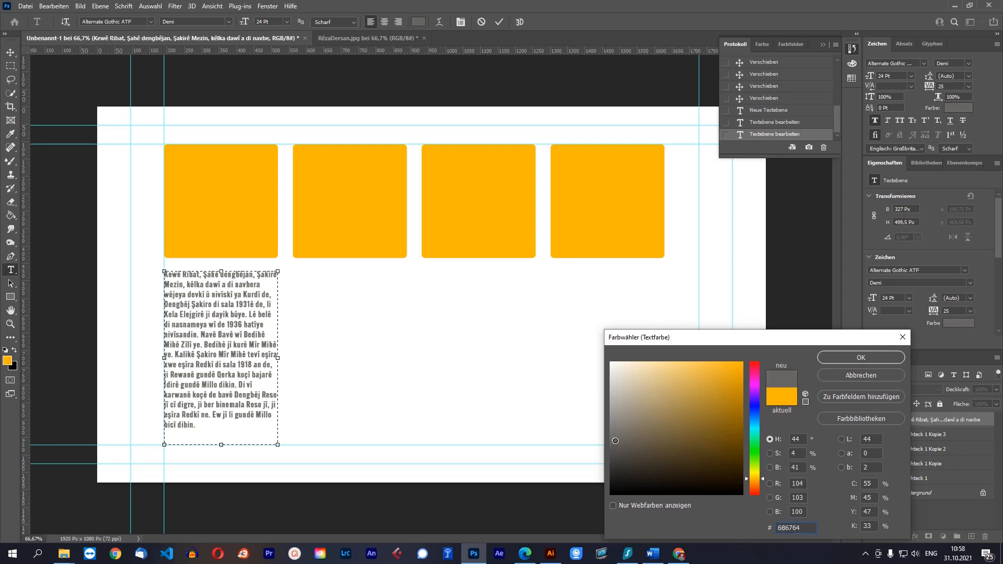
click(829, 362)
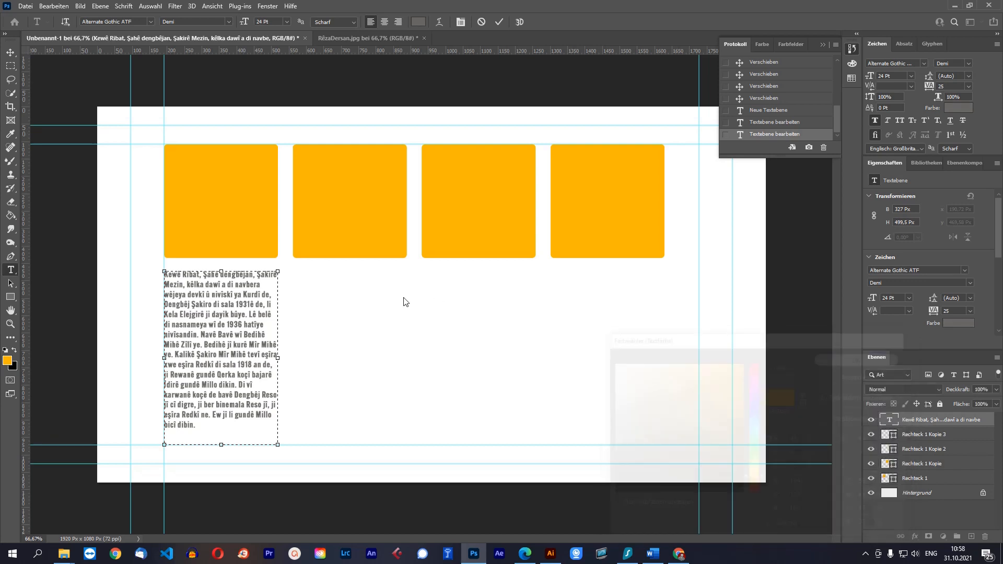
click(11, 54)
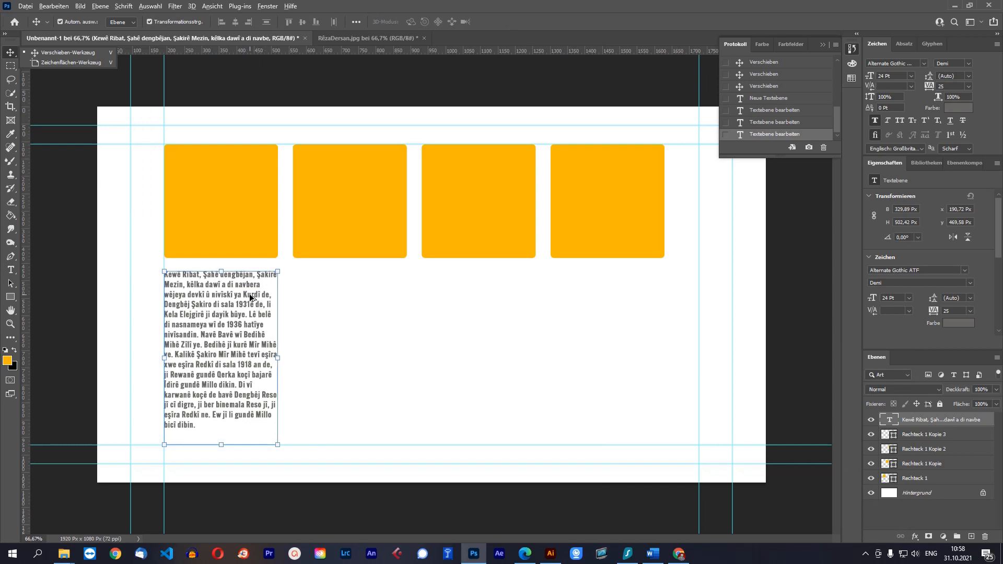
Duplicate the paragraph beneath the second, third and fourth squares, aligning each copy with its square
drag(253, 296, 480, 317)
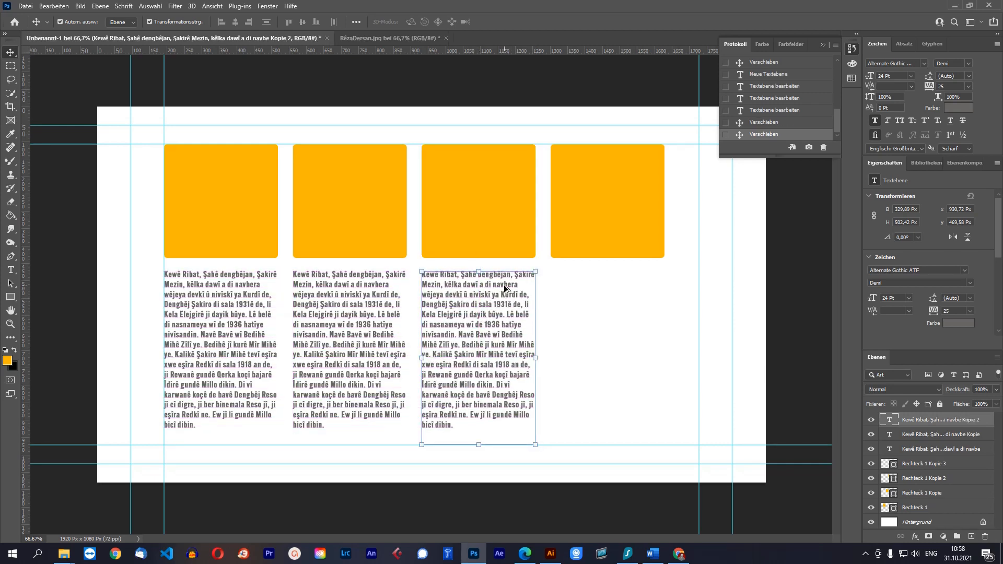
drag(506, 287, 639, 288)
drag(641, 288, 632, 286)
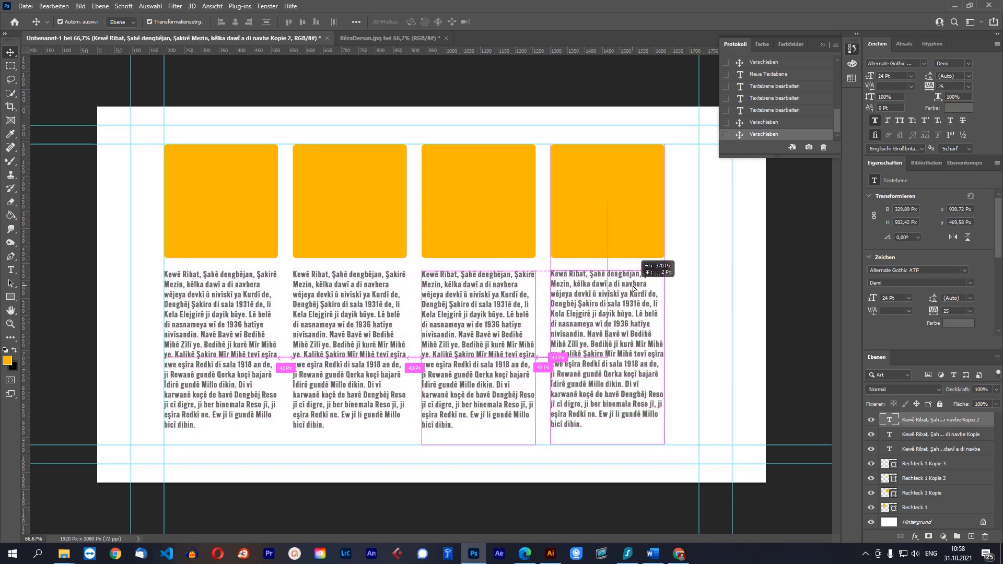
drag(633, 288, 634, 289)
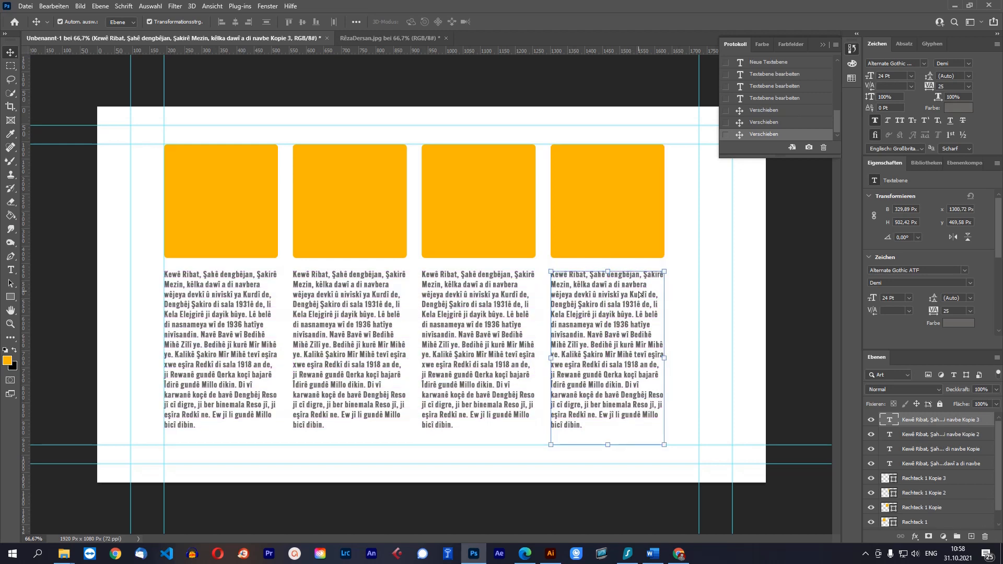
click(754, 283)
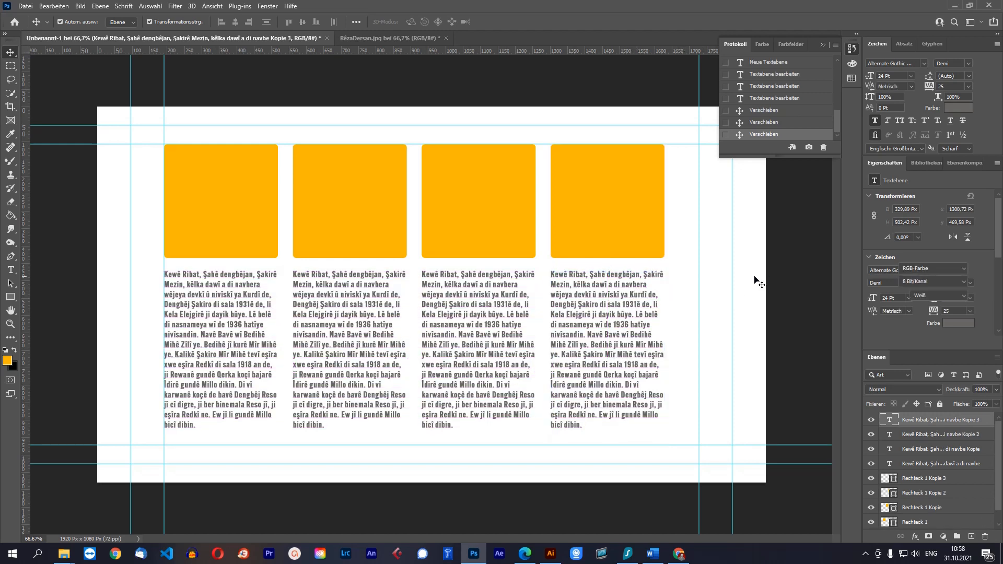
Centre-align all the text of the paragraph below the first square and commit the edit
click(243, 289)
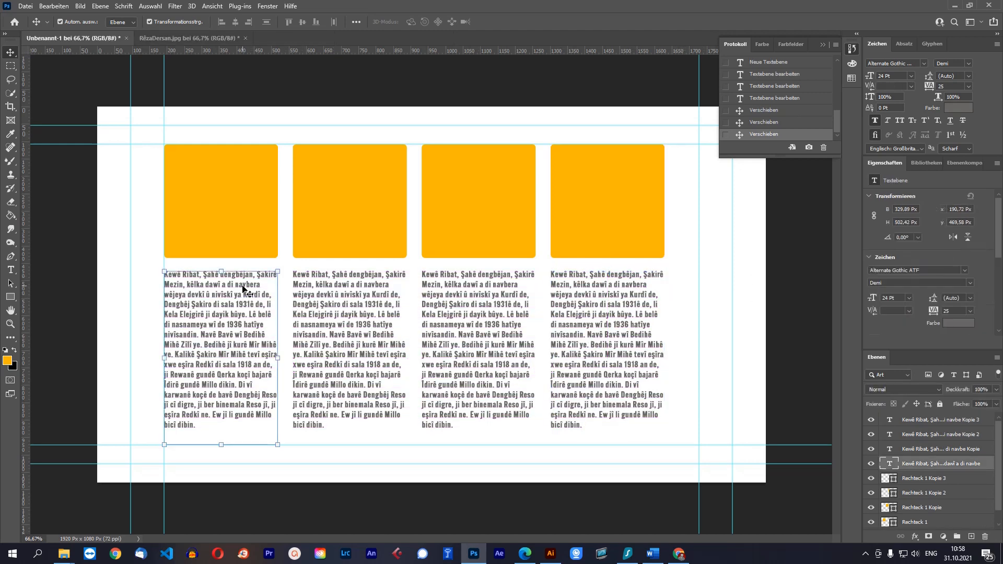
double_click(243, 289)
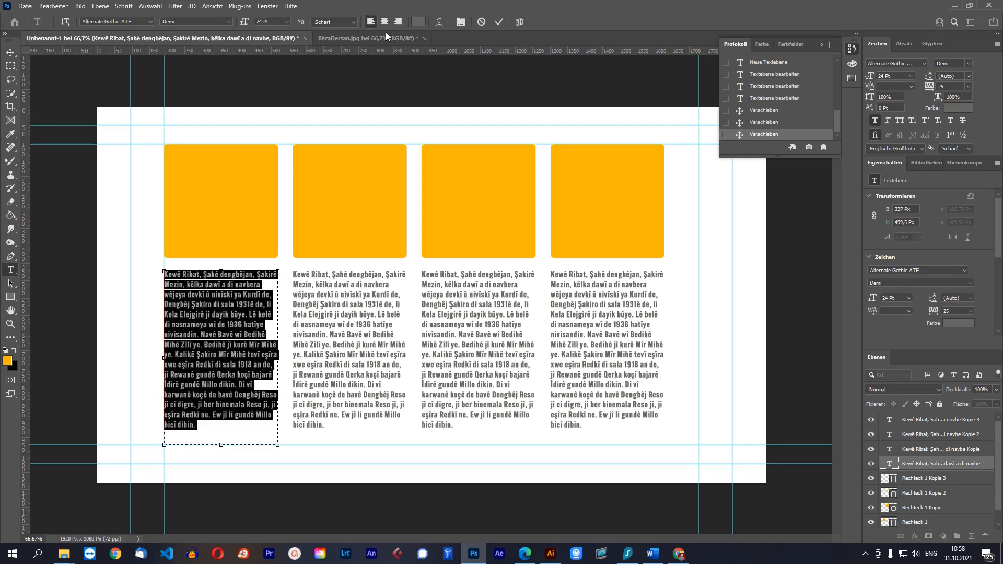
click(10, 52)
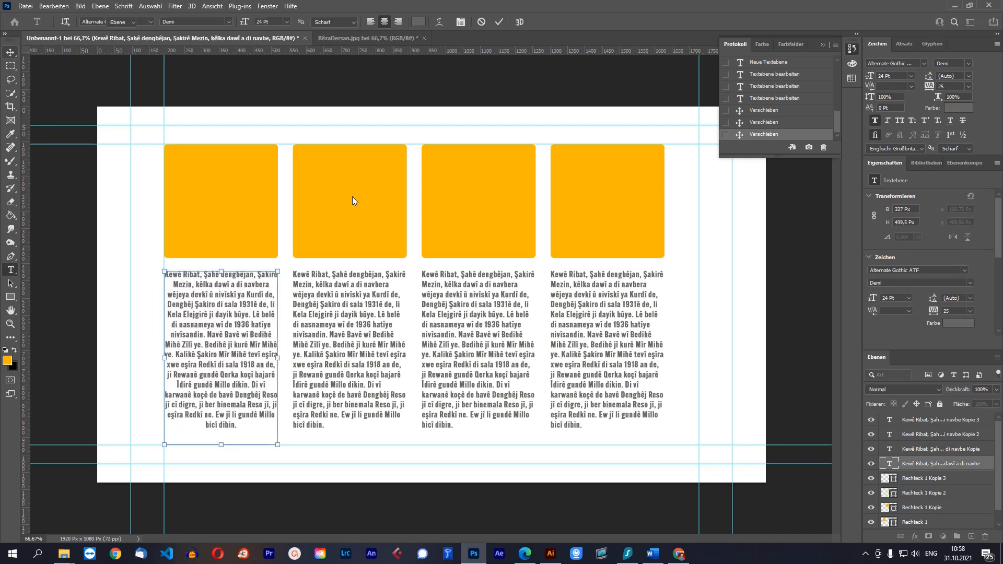
click(757, 293)
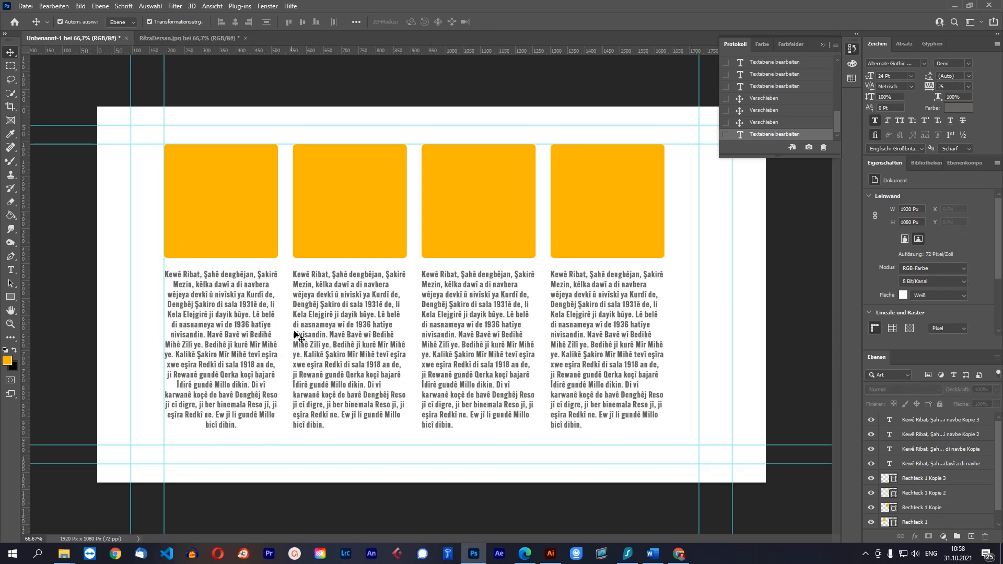
click(262, 211)
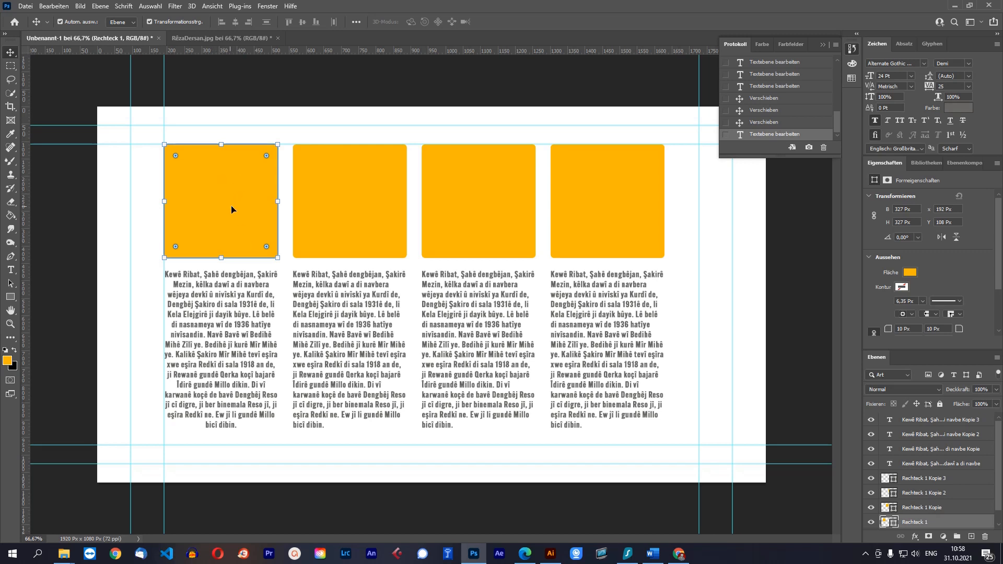
click(313, 212)
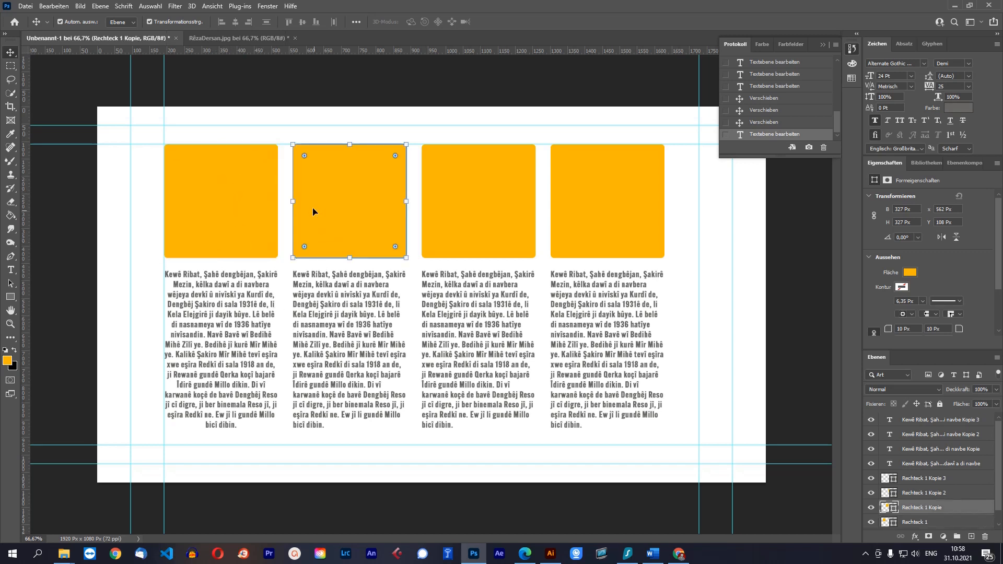
click(452, 206)
Set the font size of the whole first paragraph to 18 pt and commit the edit
click(223, 303)
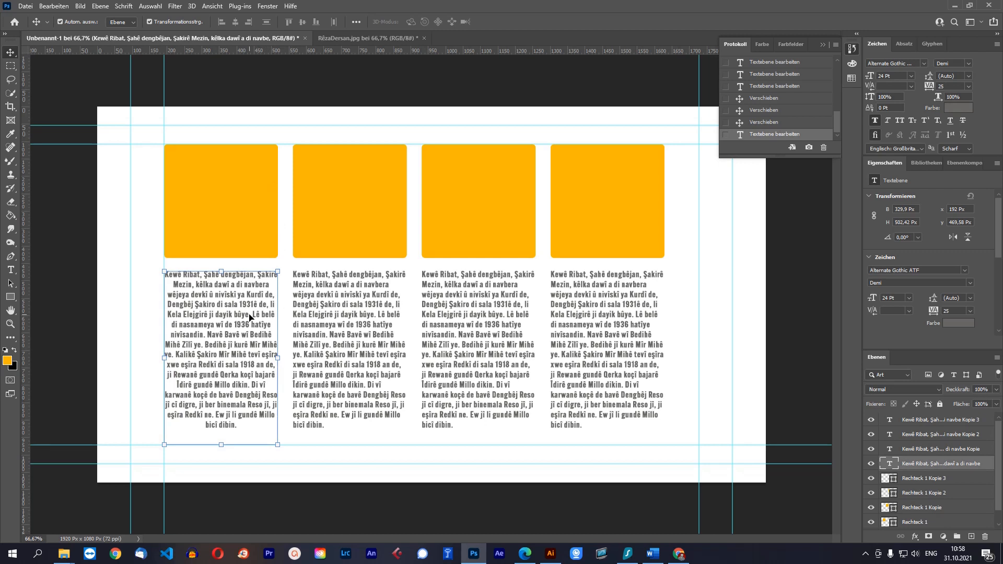
double_click(228, 333)
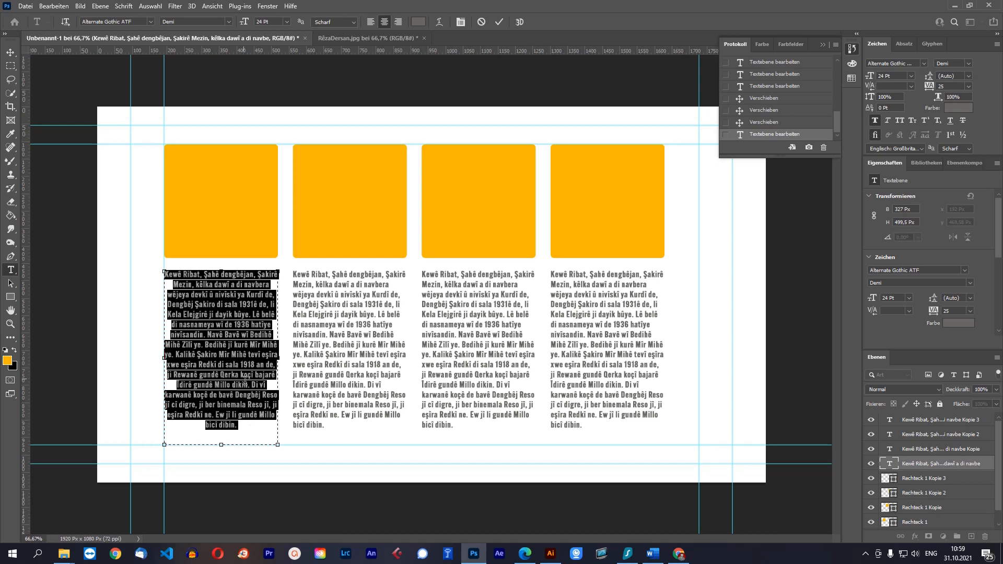
click(287, 21)
click(287, 105)
click(10, 52)
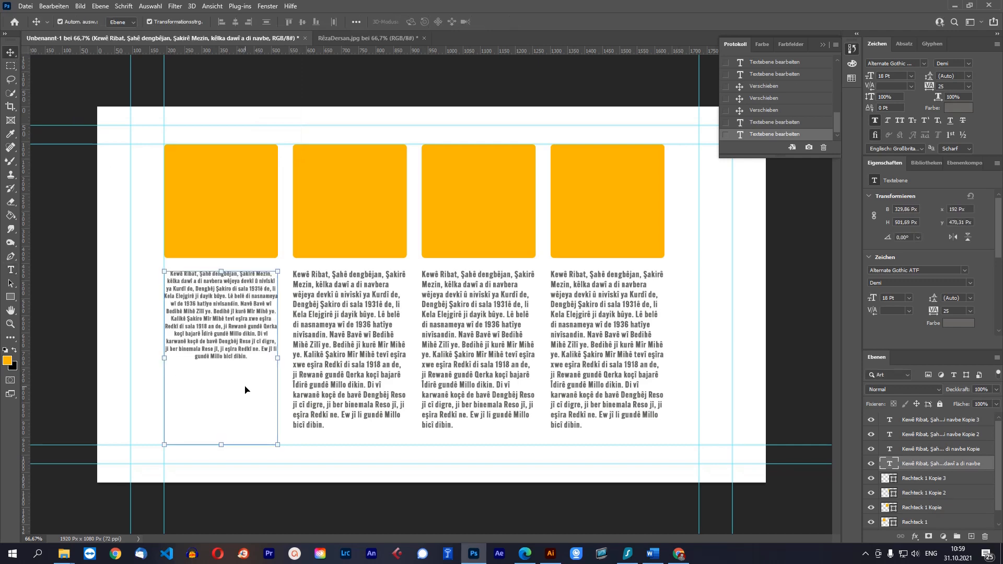
Shorten the first paragraph's text frame to about 305 px high and move it down to about y 676 px
double_click(226, 357)
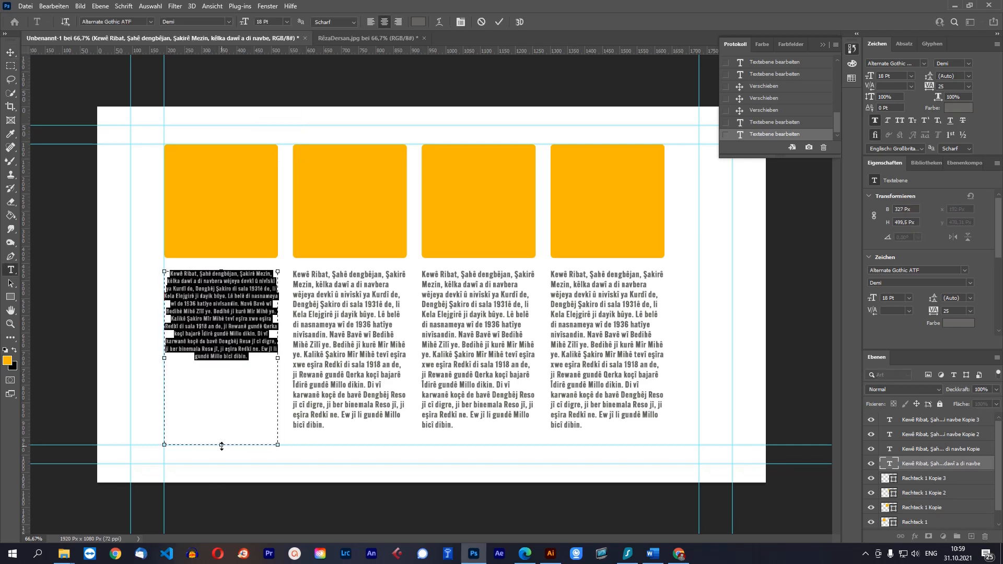
drag(221, 404, 221, 377)
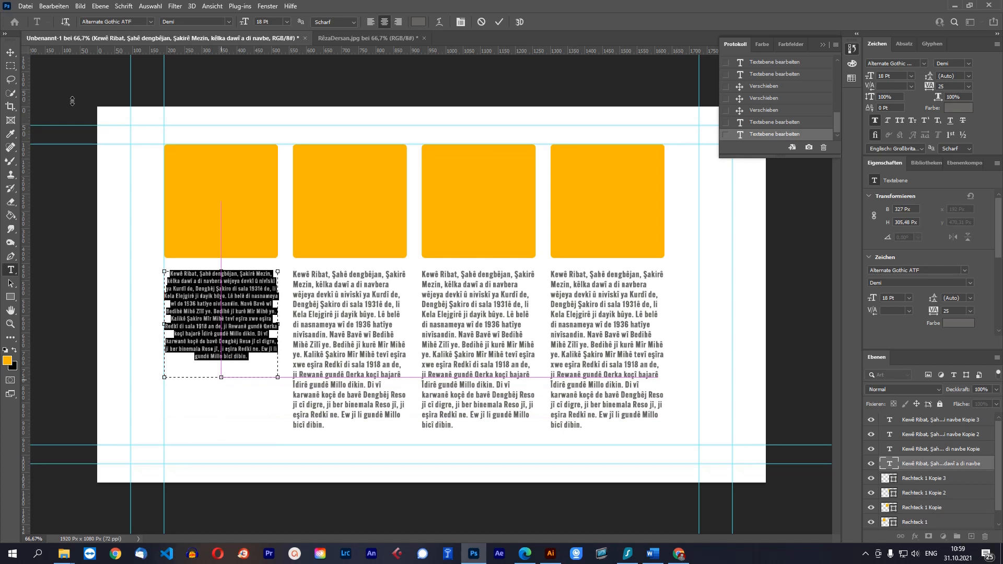
click(10, 52)
drag(238, 296, 238, 368)
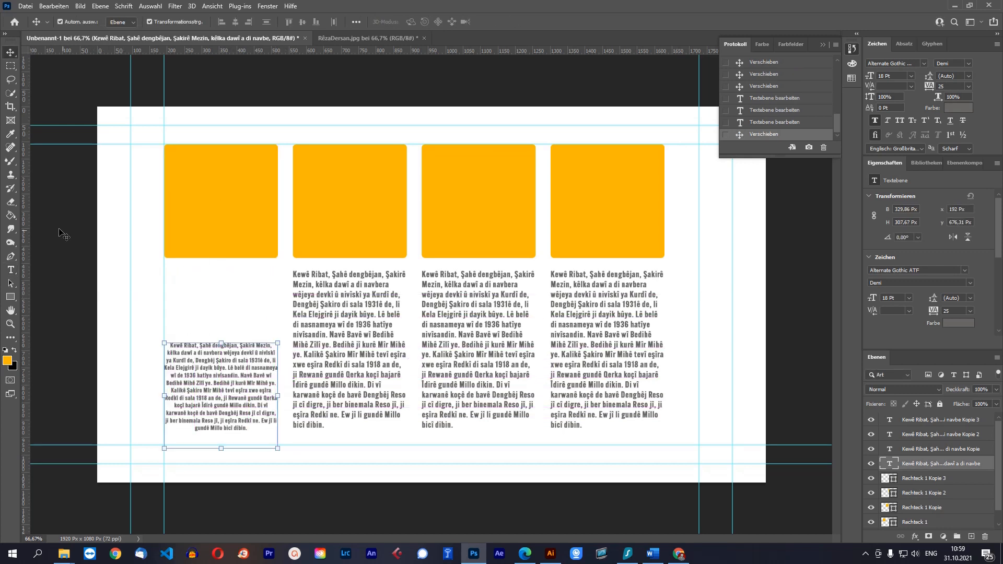
click(64, 234)
click(12, 270)
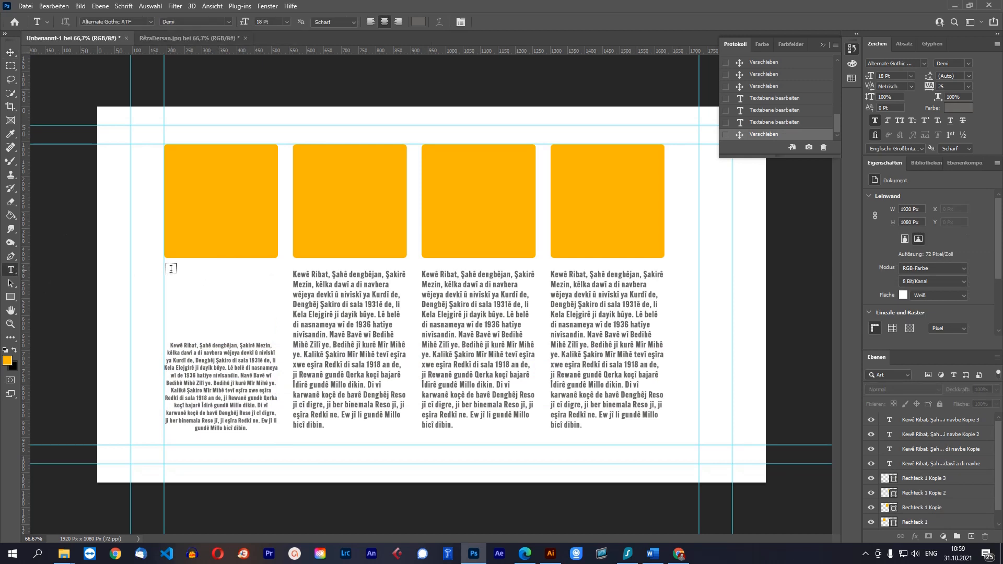
drag(171, 269, 277, 317)
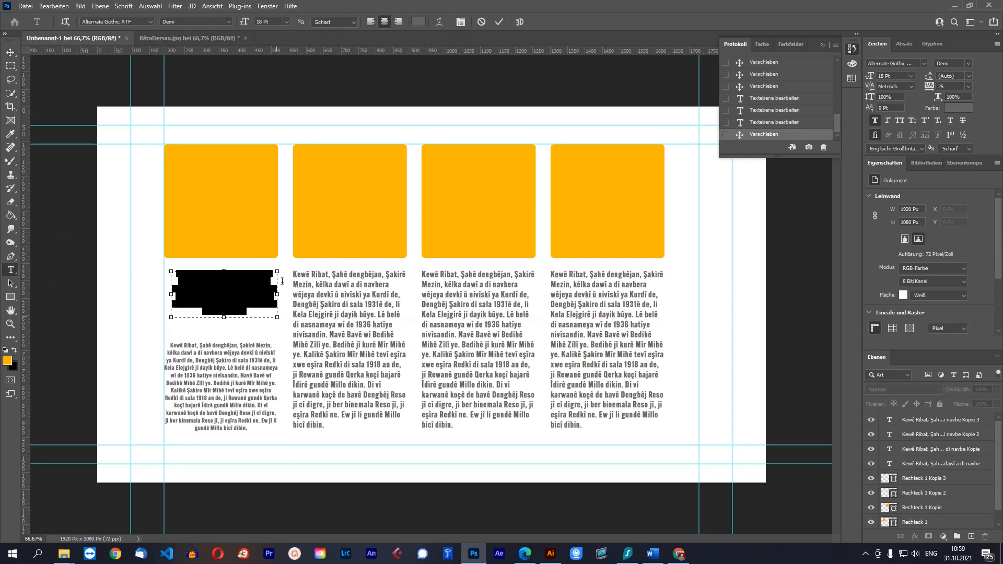
click(493, 271)
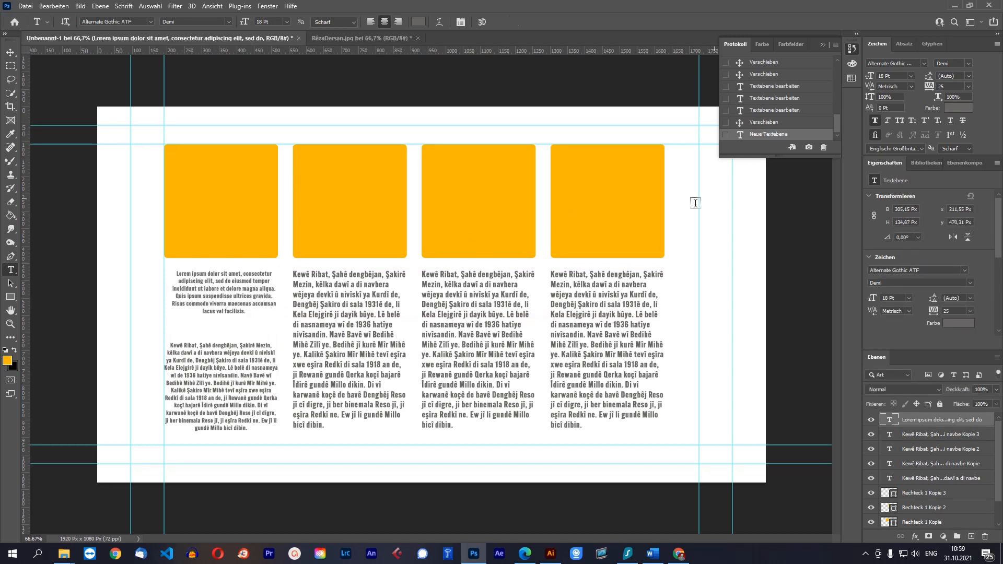
click(772, 124)
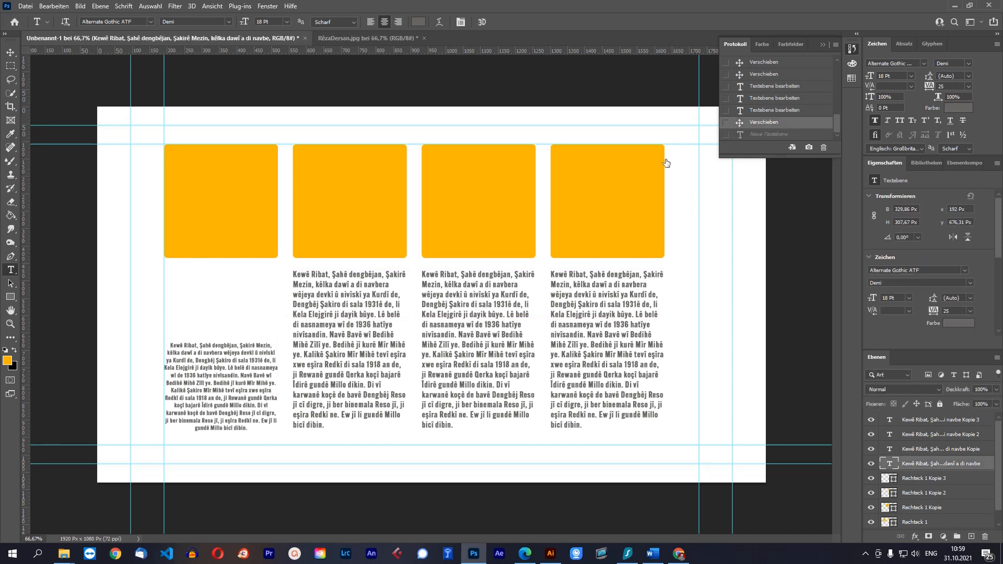
Add the point-text heading "Jîyannameya Şakiro" and position it between the first square and its paragraph, roughly centred
click(175, 286)
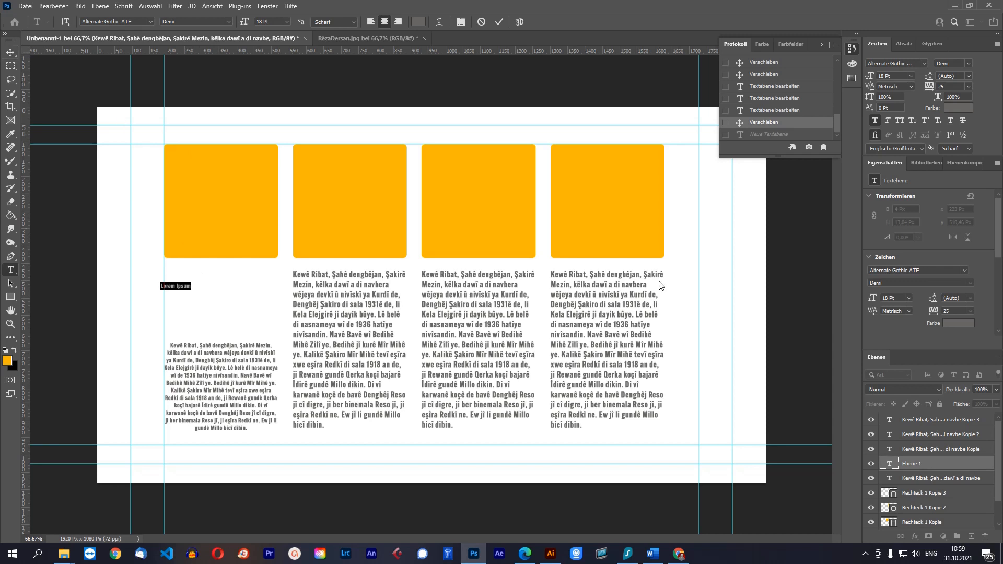
key(BackSpace)
text(Jiyanname)
text(ameya Şakiro)
click(10, 52)
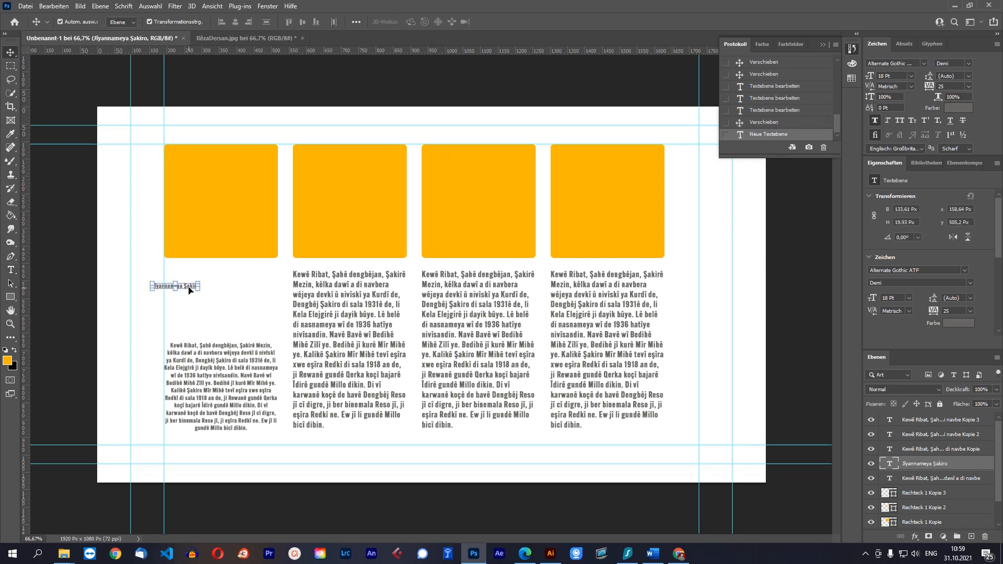
mouse_move(209, 286)
mouse_down()
mouse_move(241, 284)
mouse_move(227, 288)
mouse_up()
Set the heading's font to Century Gothic Regular and change its text colour to a darker grey
key(t)
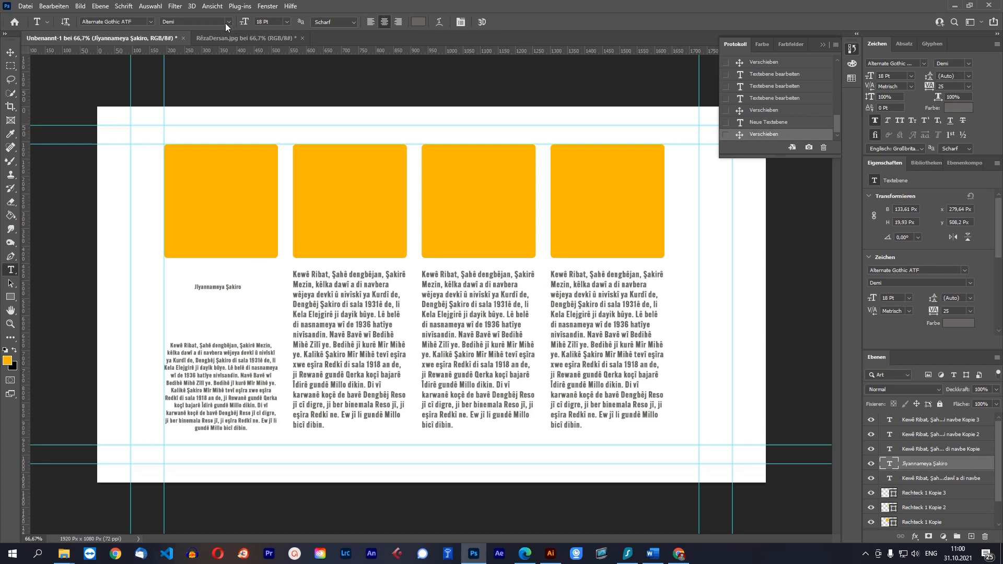
click(150, 22)
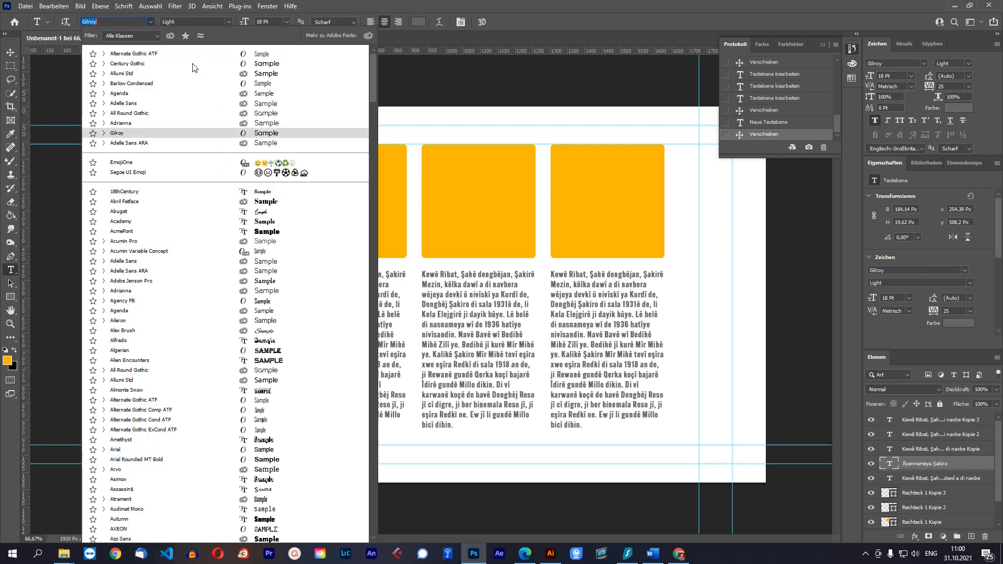
click(180, 64)
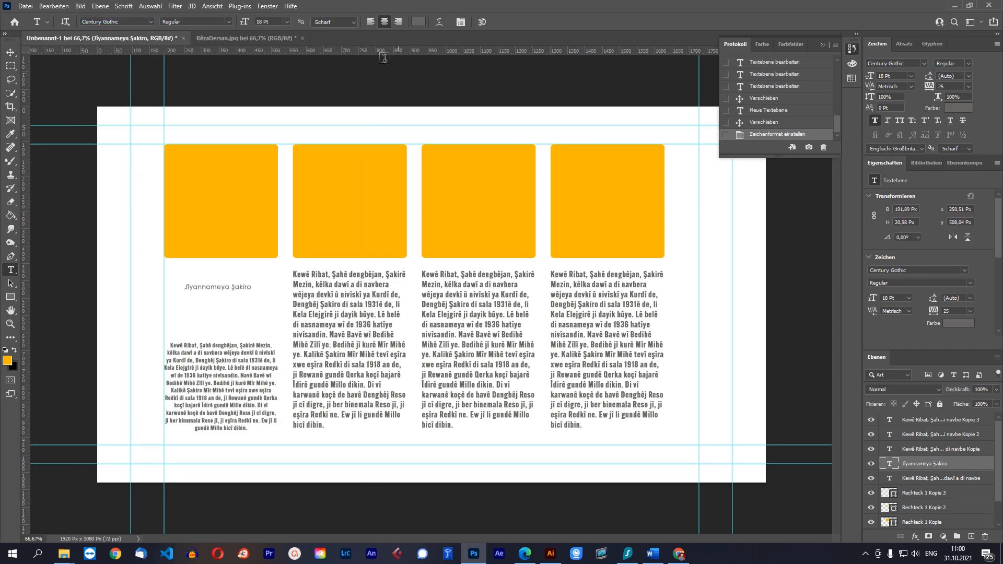
click(418, 22)
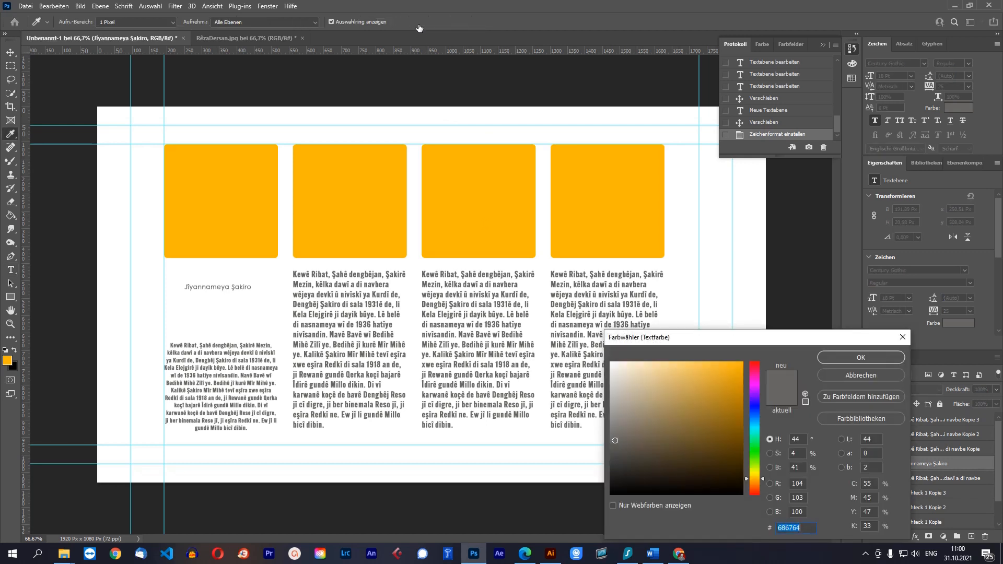
click(613, 459)
click(840, 361)
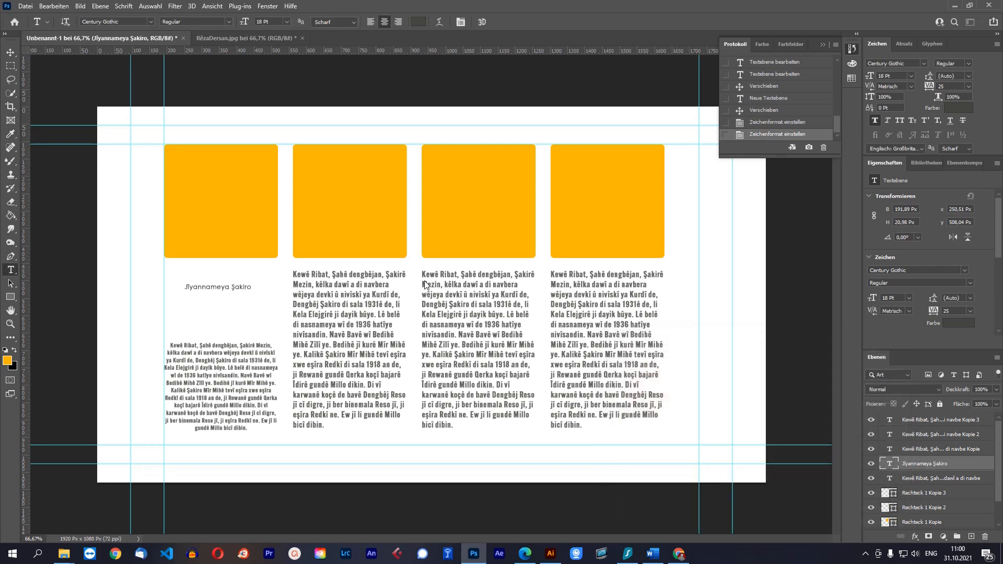
Set the heading's font size to 30 pt
click(286, 21)
click(289, 125)
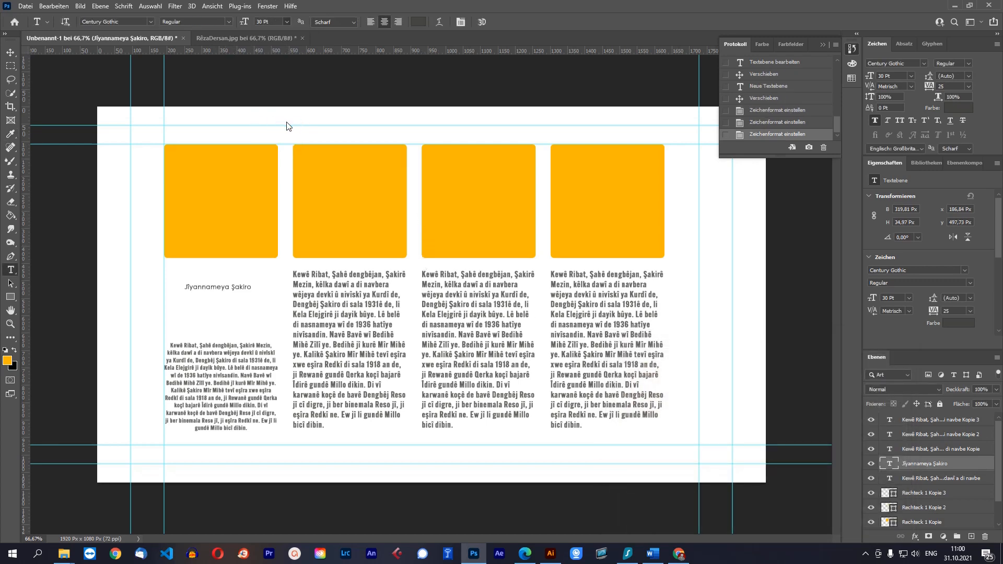
click(11, 52)
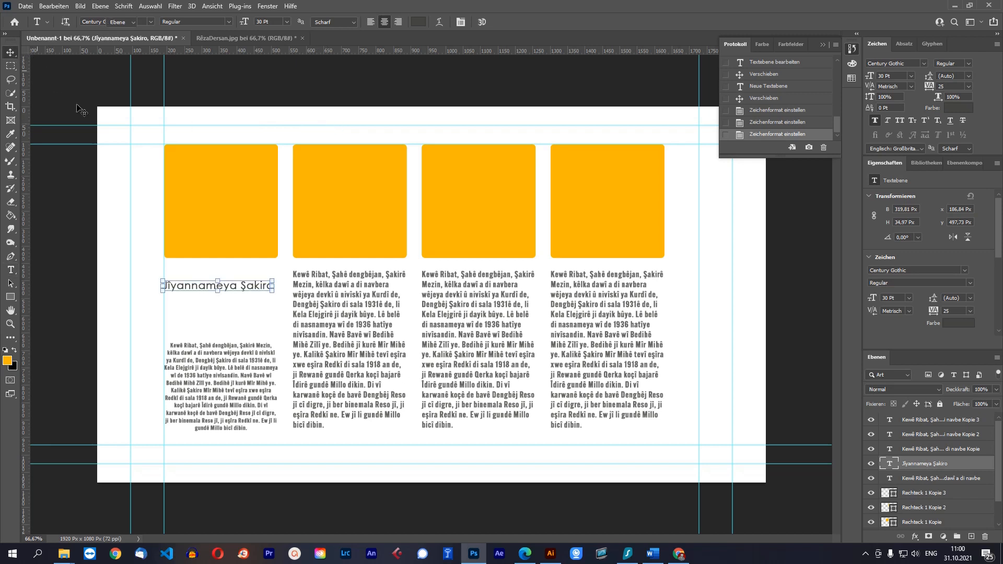
Move the heading up close beneath the first square and place the paragraph below it at about y 611 px
drag(244, 289, 248, 283)
drag(238, 363, 239, 322)
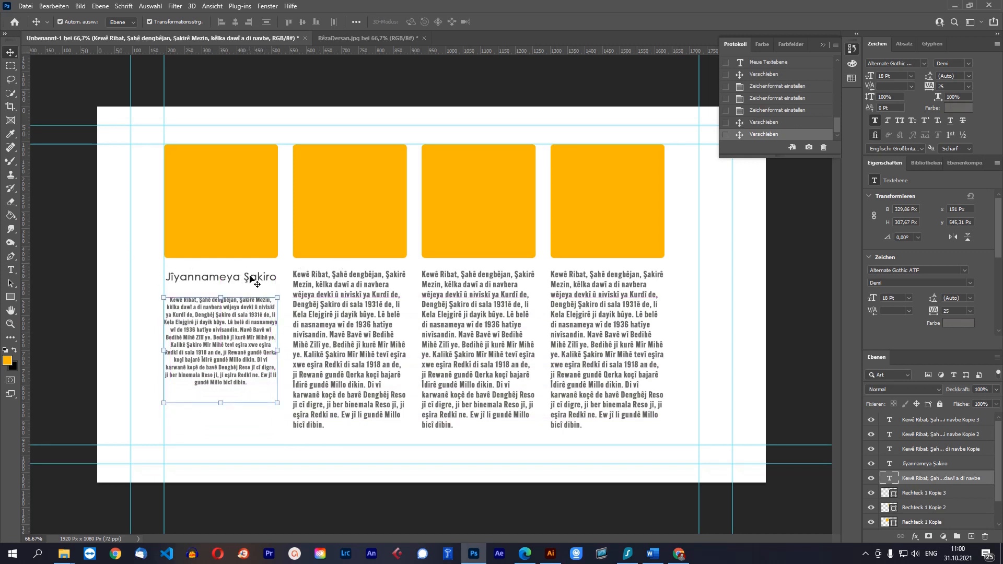
click(252, 280)
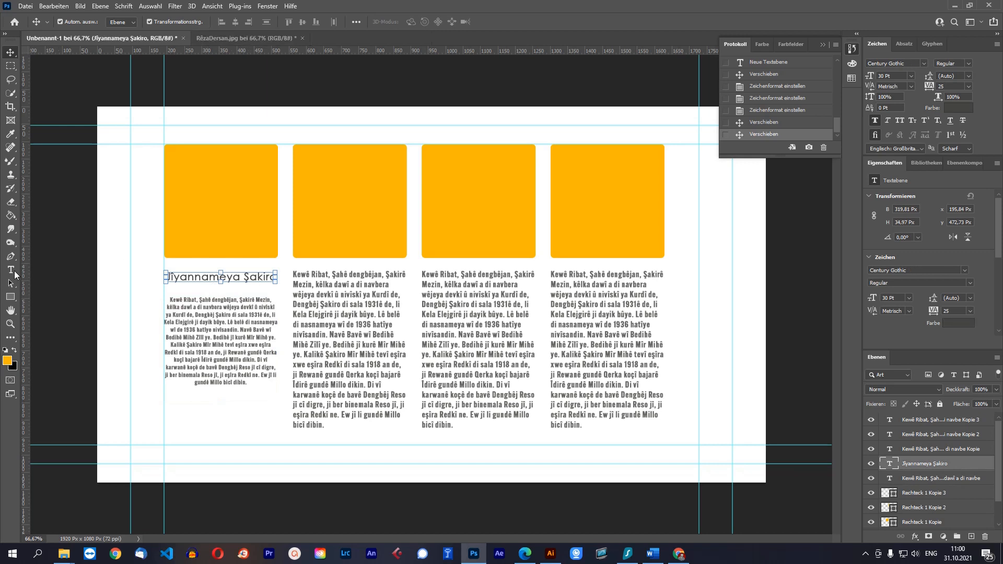
drag(240, 325, 240, 348)
Select the entire text of the heading beneath the first square for editing
click(240, 276)
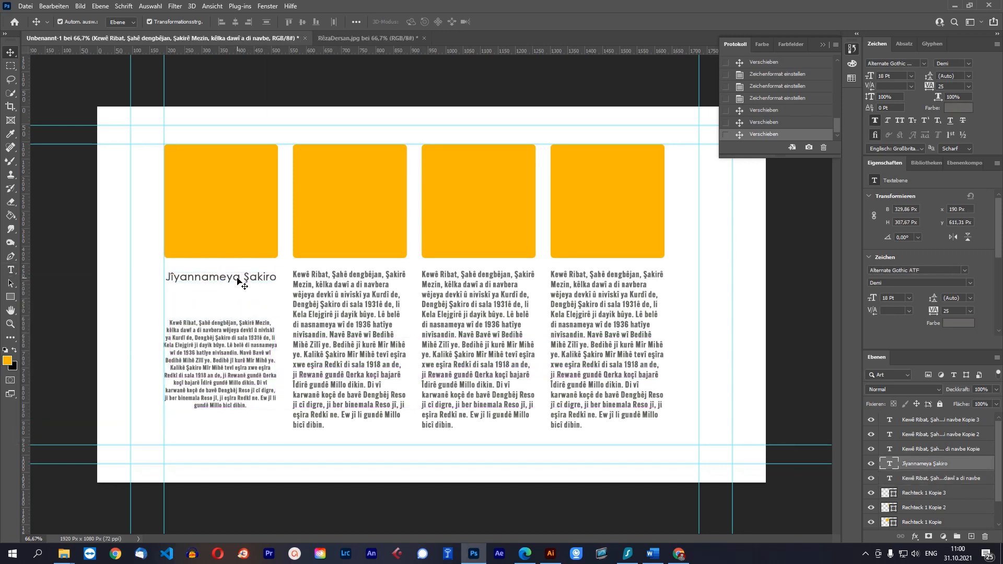
click(16, 276)
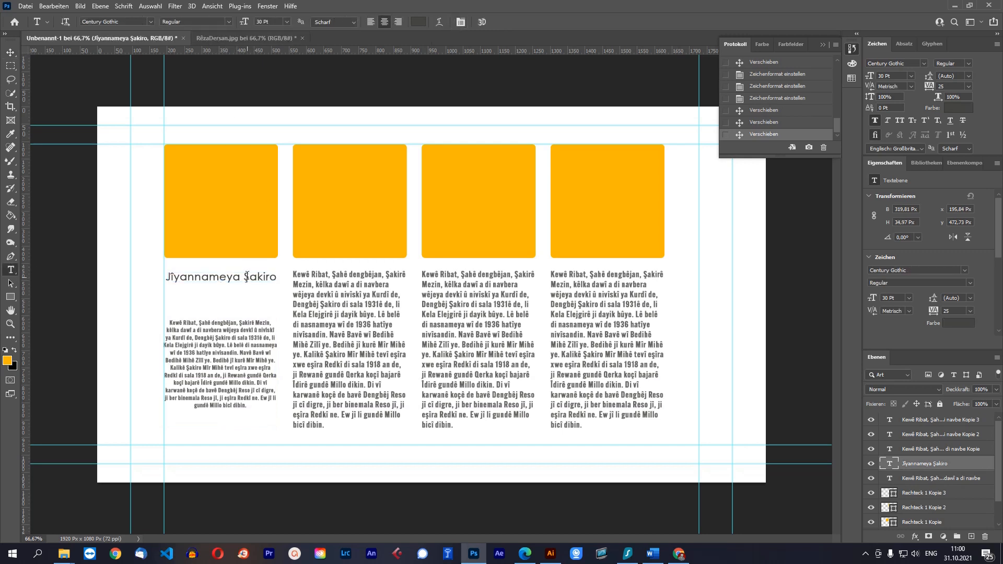
drag(275, 277, 140, 280)
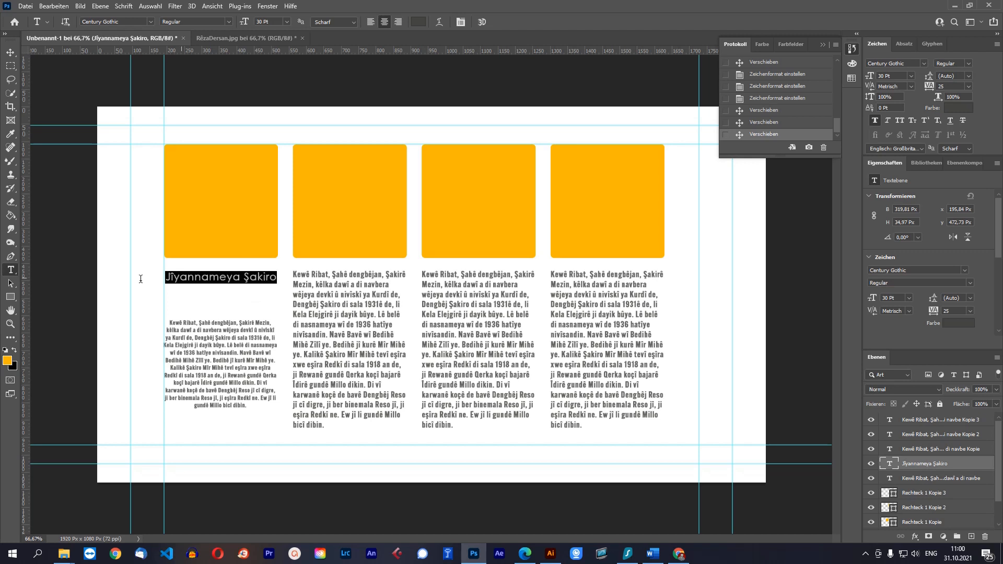
Hide and show the Character and Paragraph panels repeatedly while the heading text stays selected
click(460, 22)
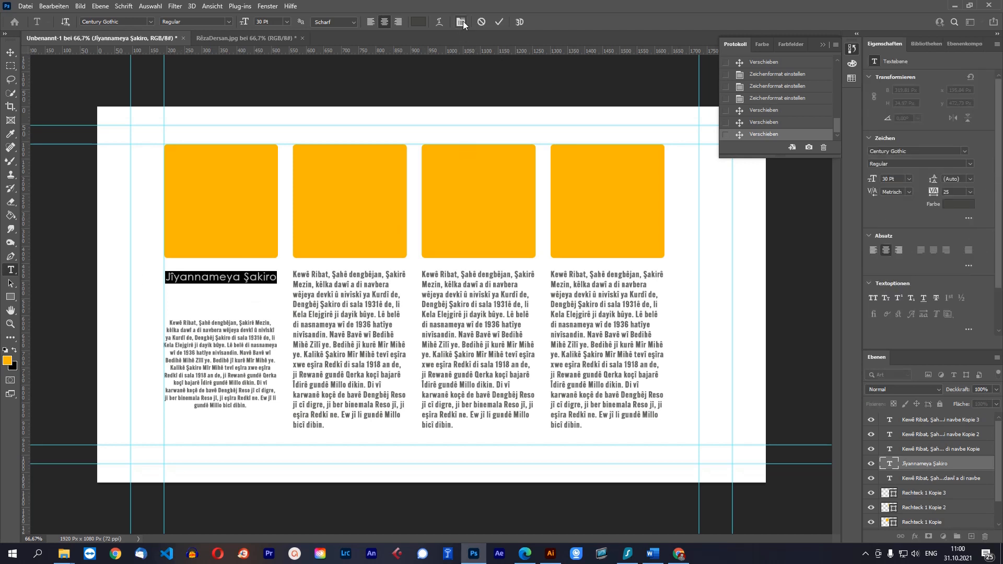
click(462, 22)
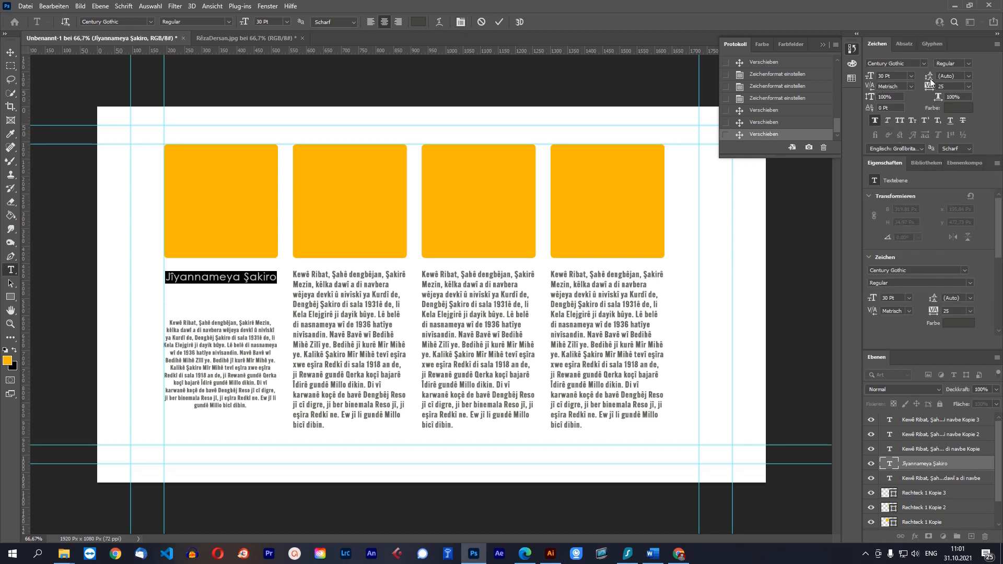
click(462, 21)
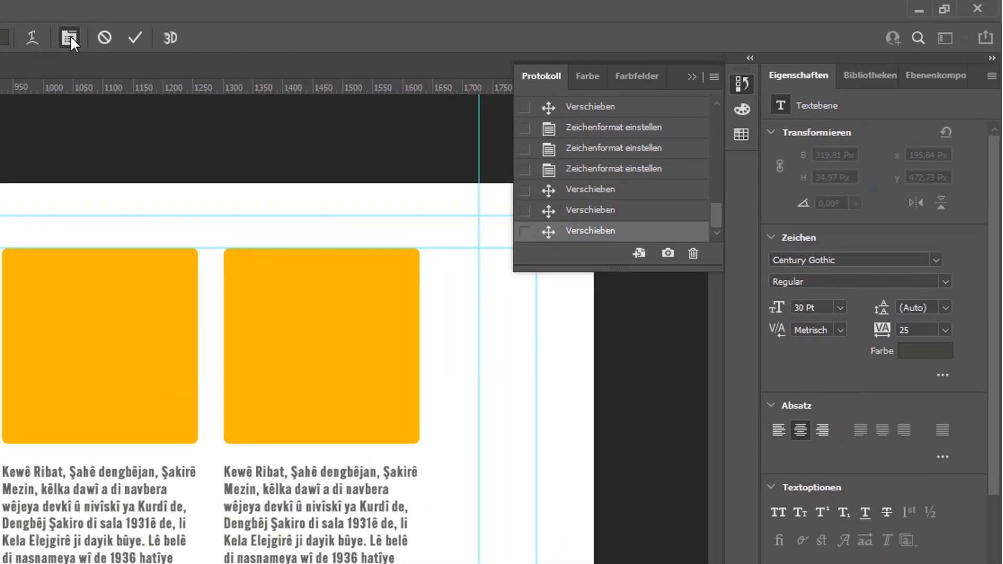
click(462, 22)
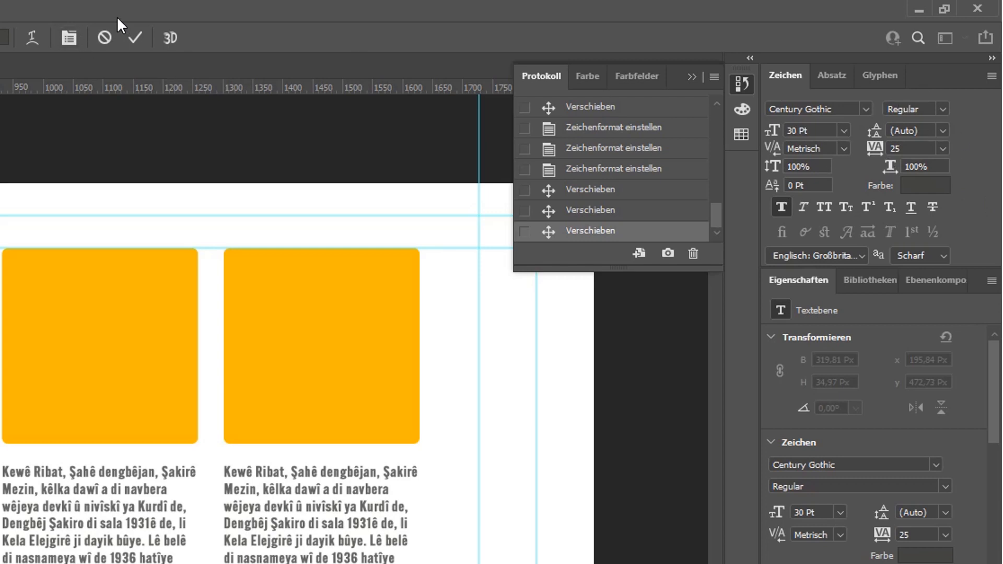
click(69, 40)
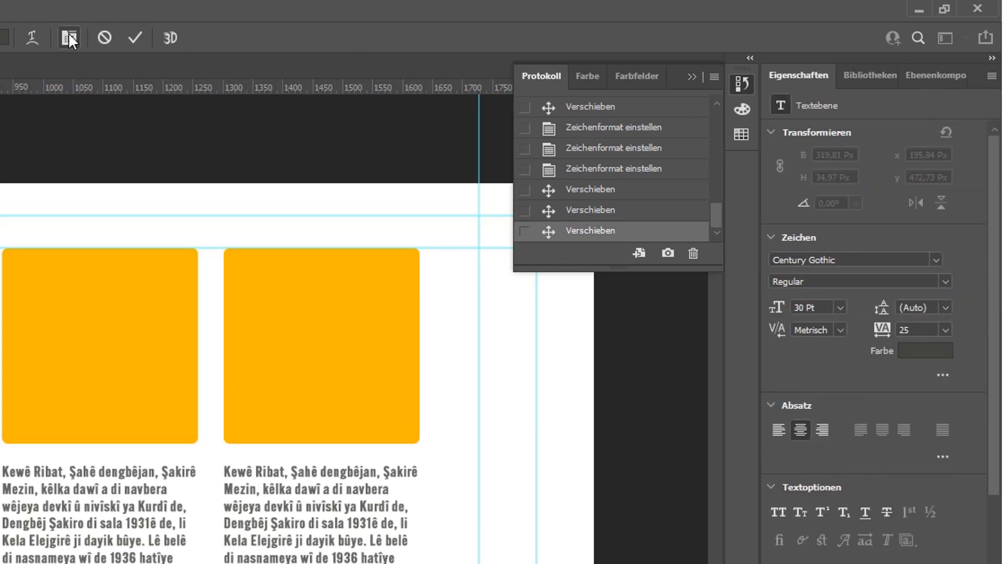
click(69, 38)
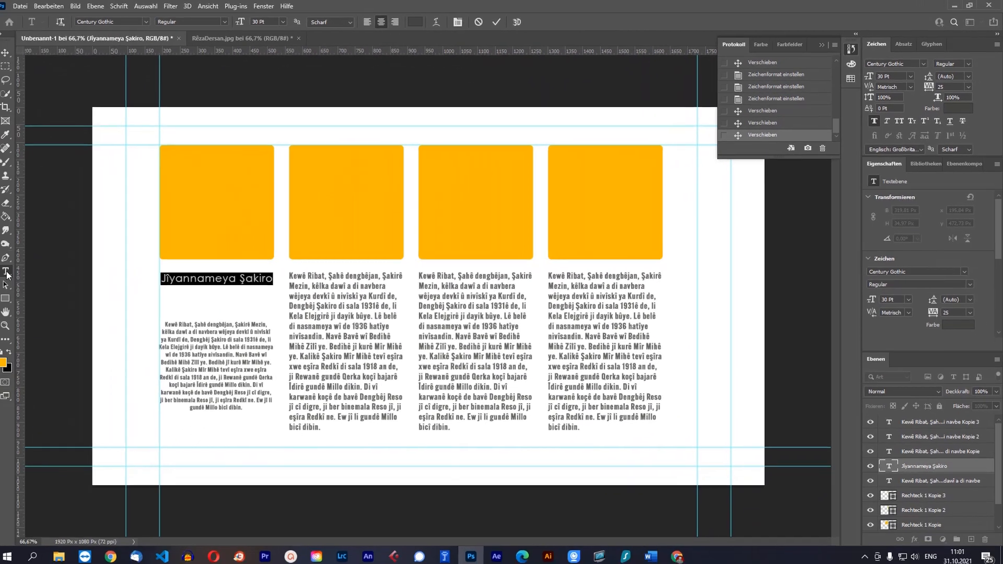
Review the type tool variants and the Character entry in the list of available windows
right_click(8, 275)
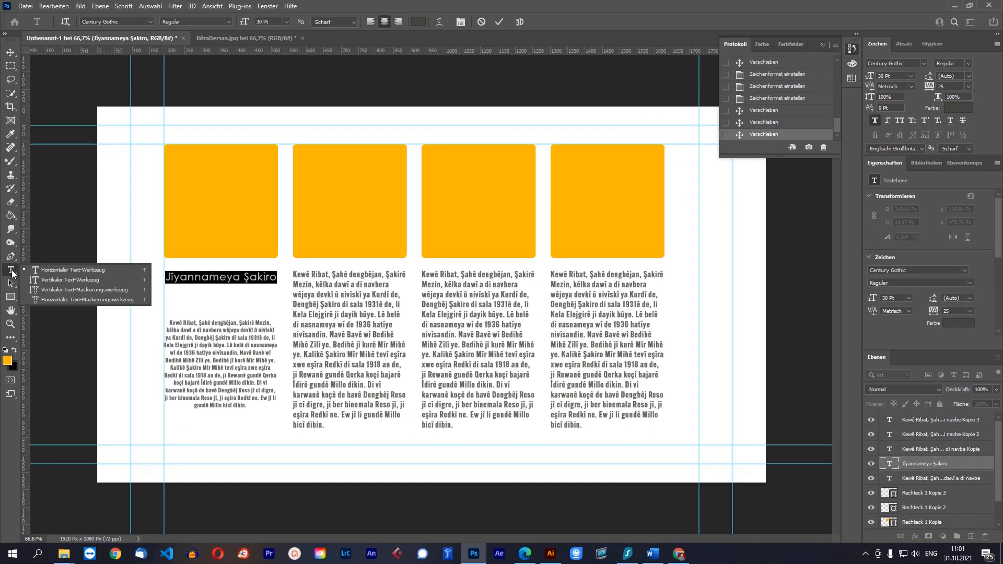
click(12, 274)
right_click(11, 271)
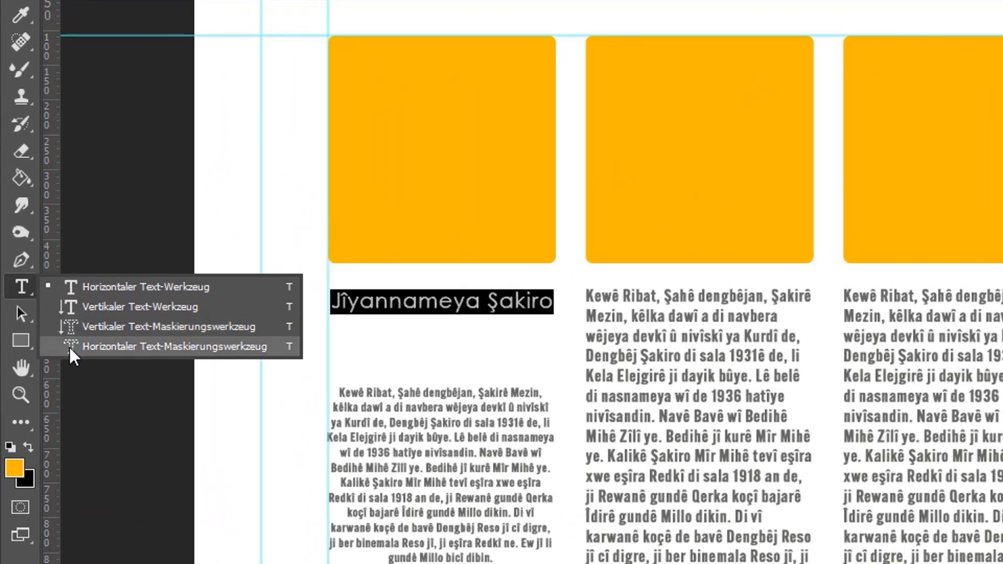
click(19, 292)
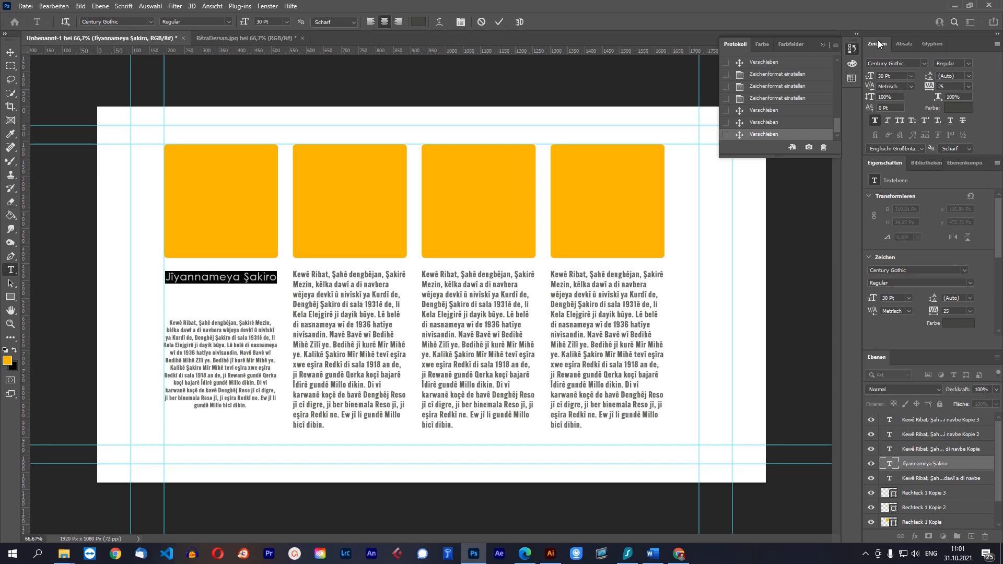
click(261, 6)
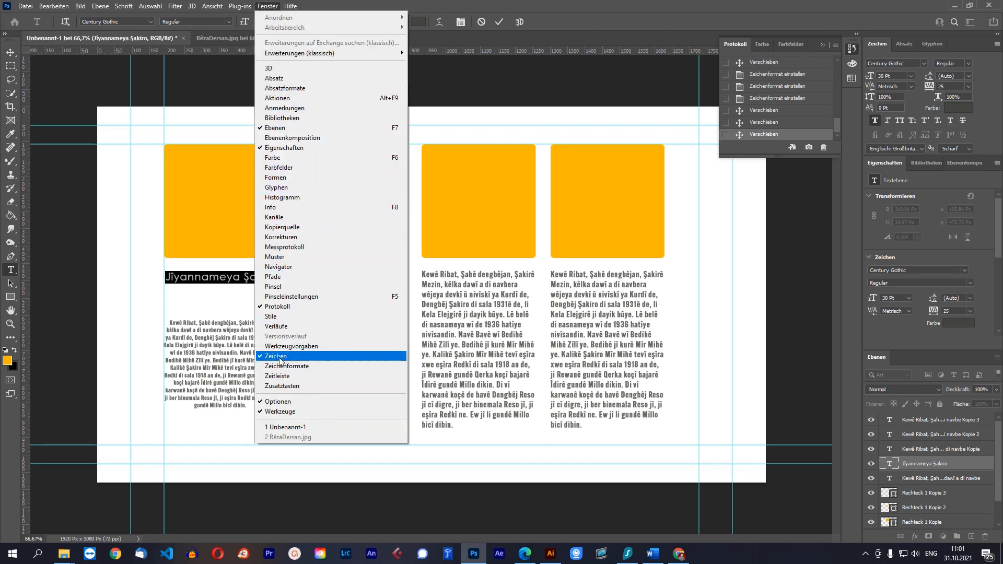
click(269, 6)
Undock the Character panel from its group and leave it floating beside the four-square layout
drag(886, 47, 380, 118)
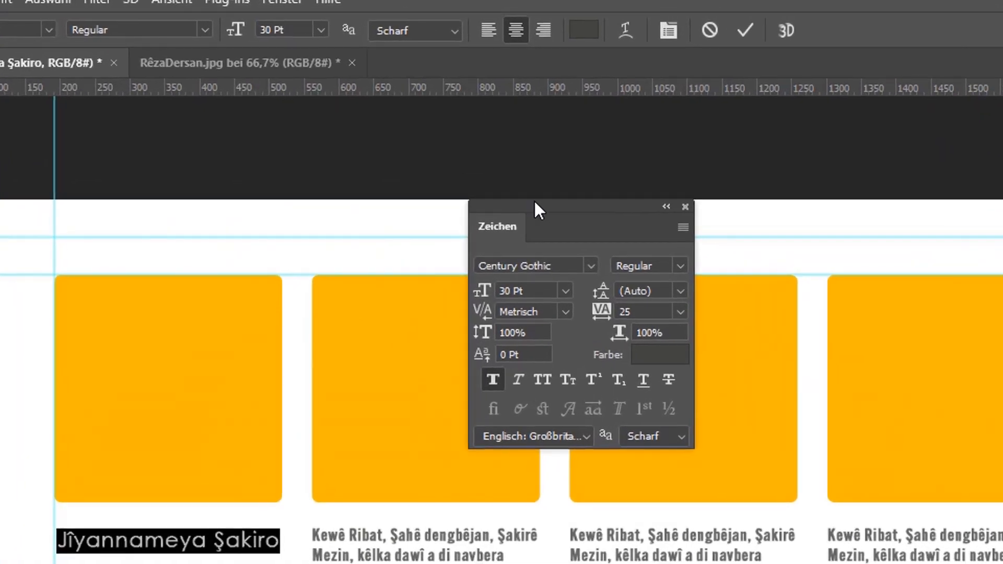
drag(405, 111, 860, 48)
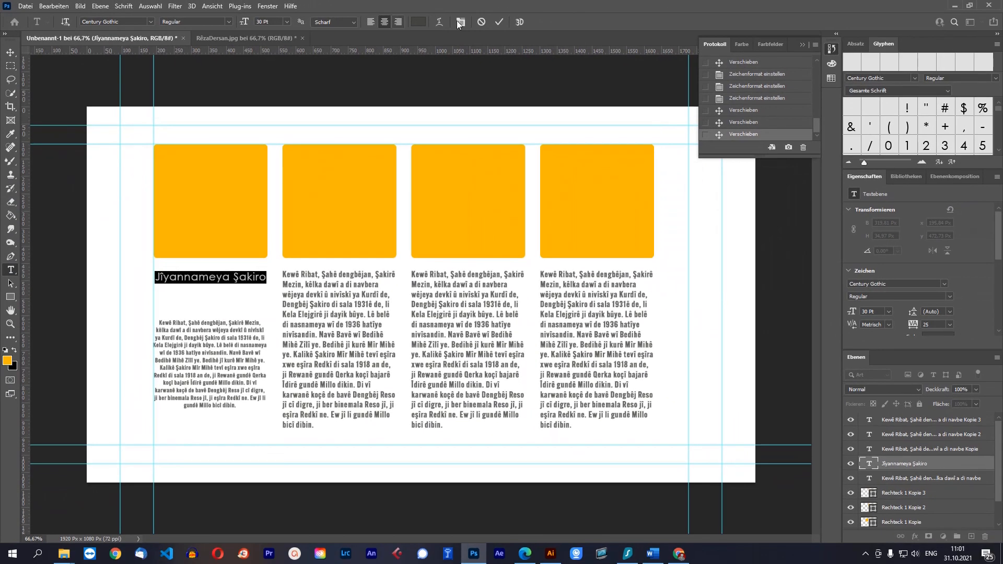
click(459, 23)
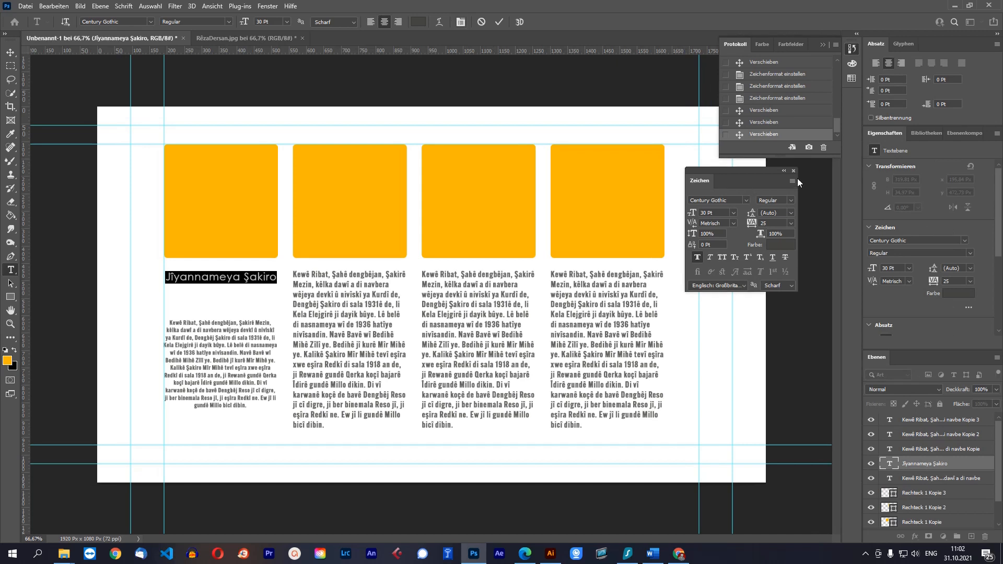
click(793, 170)
click(460, 22)
Apply All Caps to the whole heading beneath the first square
click(210, 273)
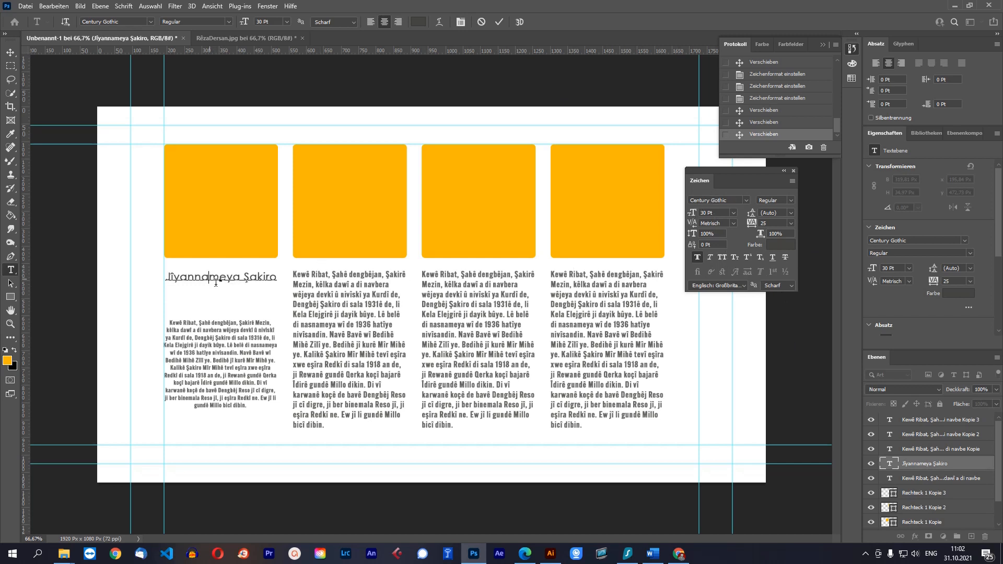
drag(169, 276, 289, 278)
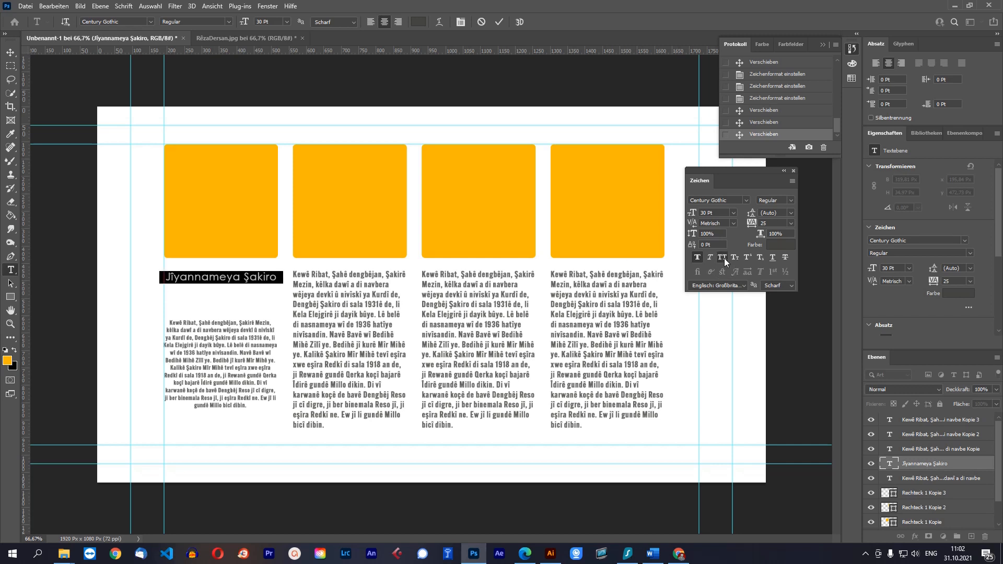
click(724, 258)
click(284, 278)
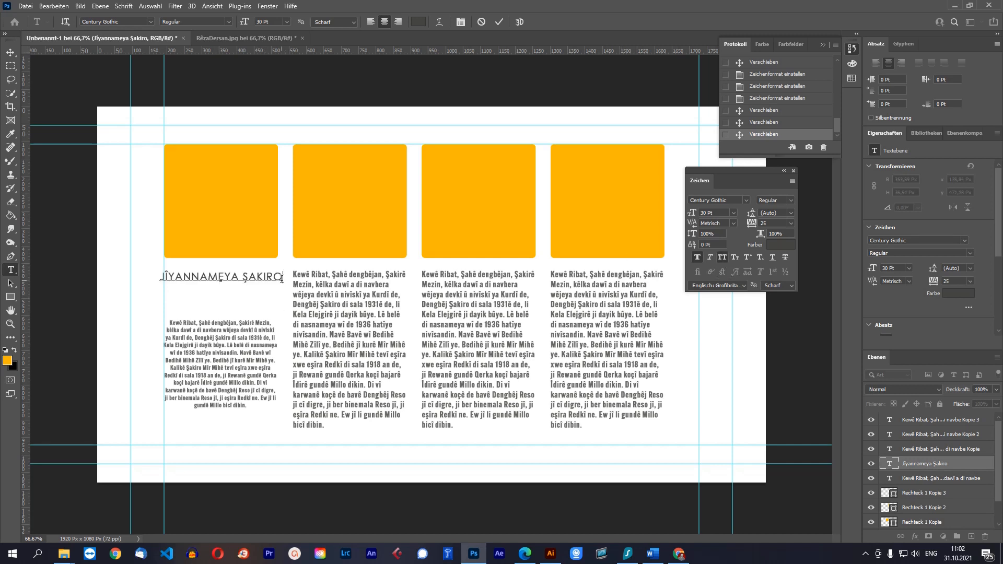
Set the heading's font size to 24 pt and commit the text edit
drag(285, 276, 171, 267)
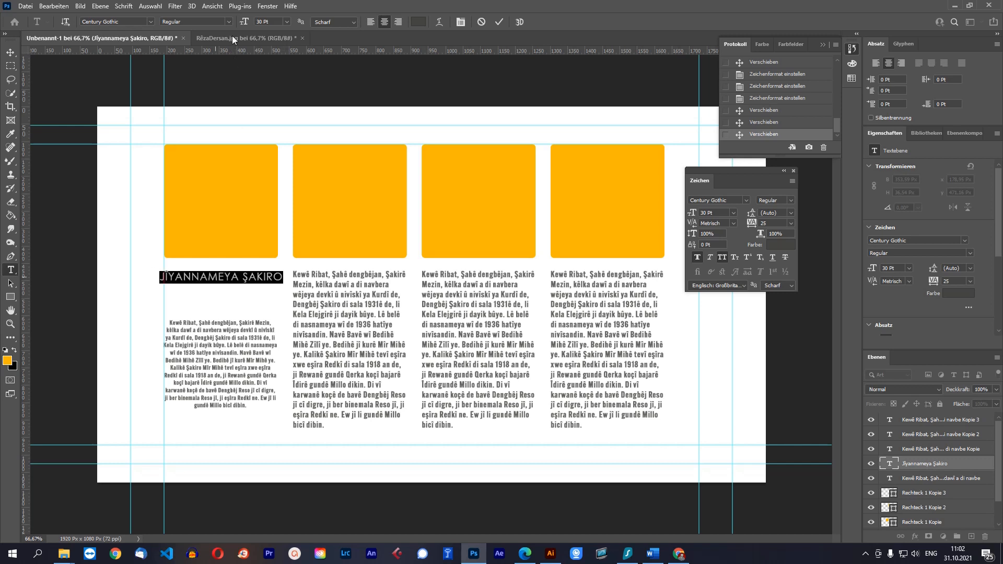
click(286, 21)
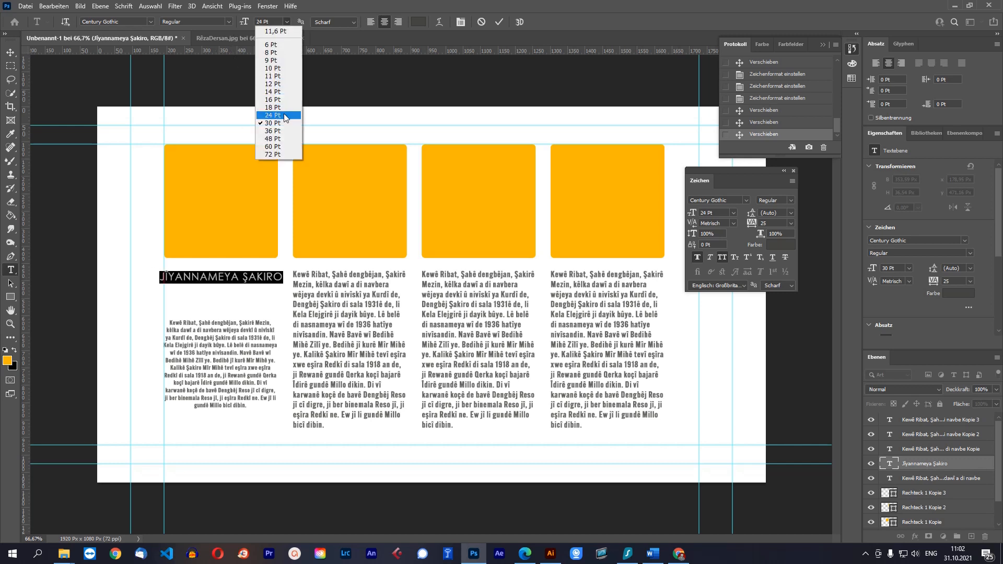
click(275, 115)
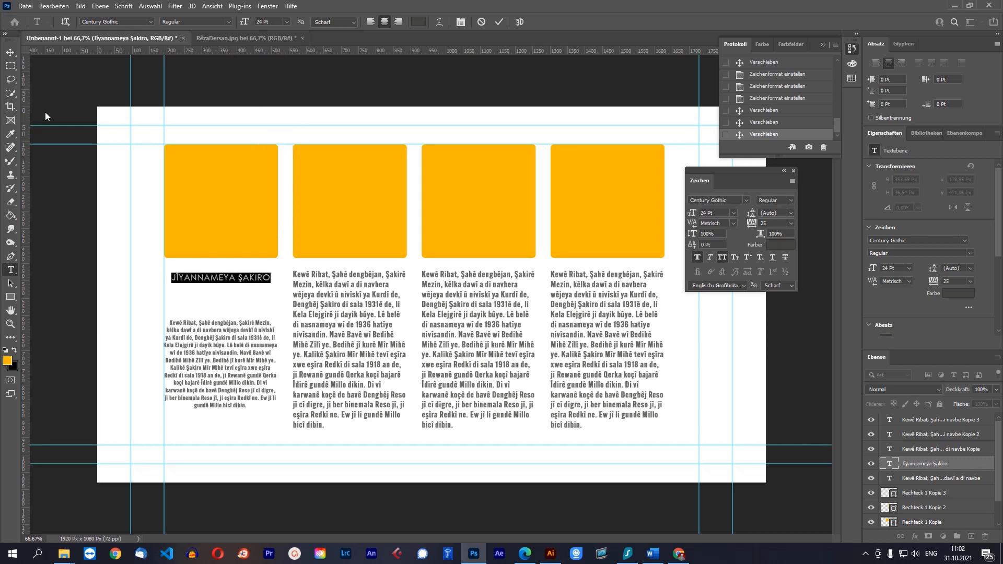
click(10, 52)
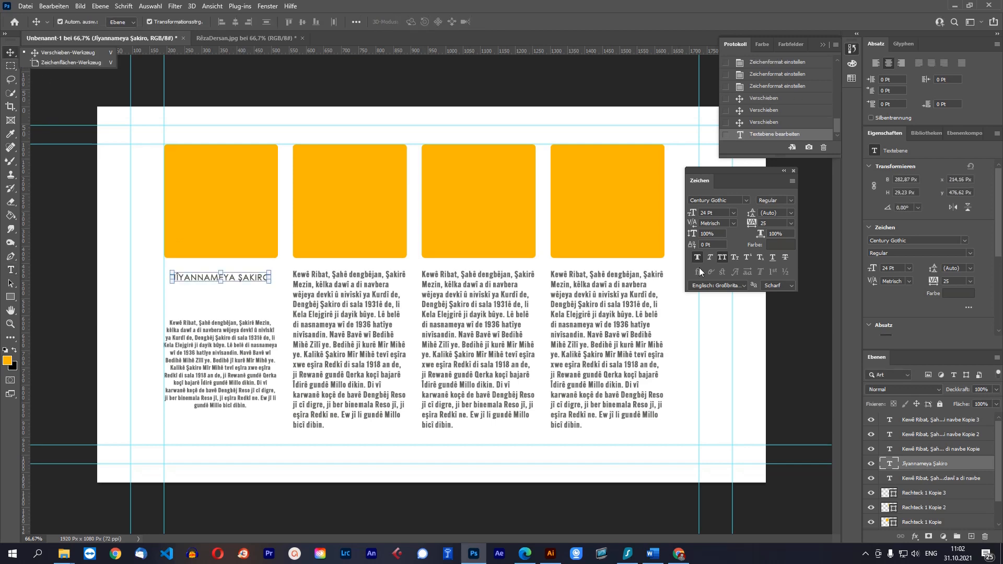
Change the heading's font to Abril Fatface Regular
click(748, 199)
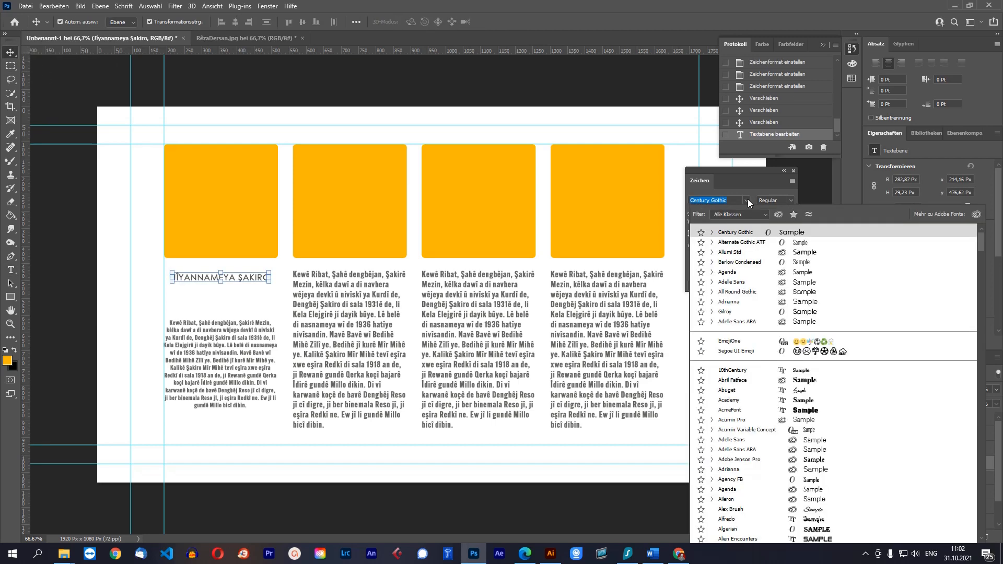
click(815, 380)
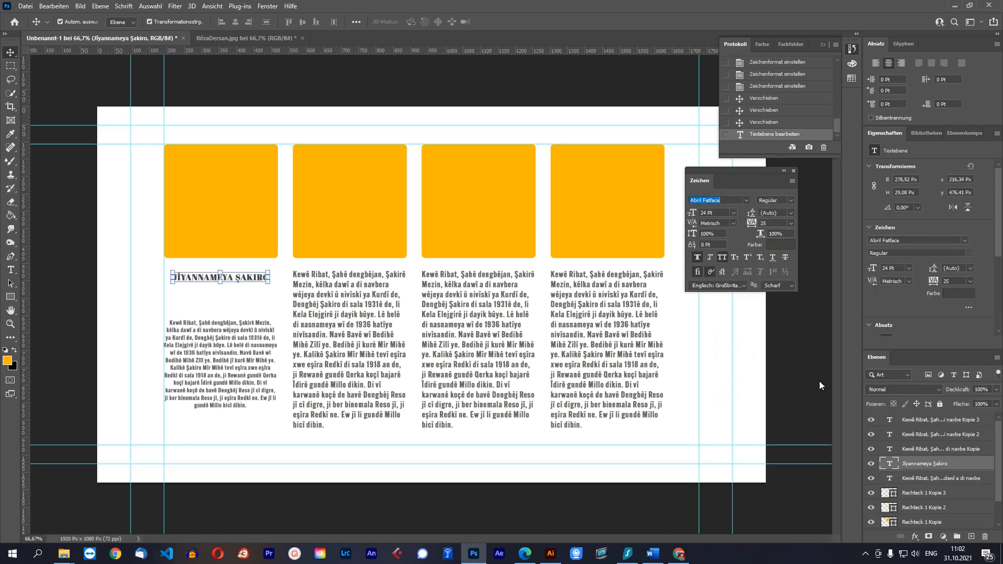
click(302, 303)
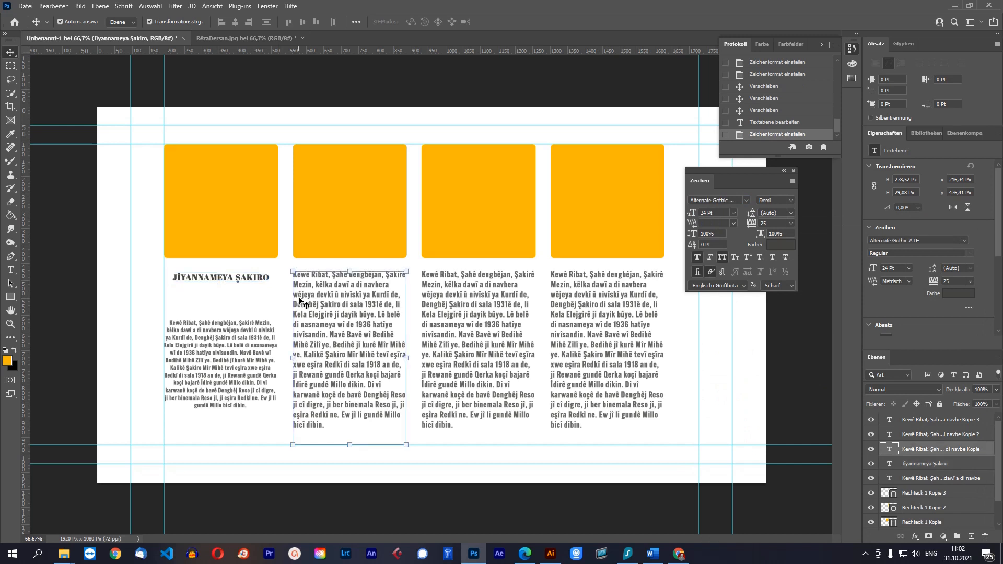
Change the text colour of the heading beneath the first square to dark gold, #b3860b
click(245, 282)
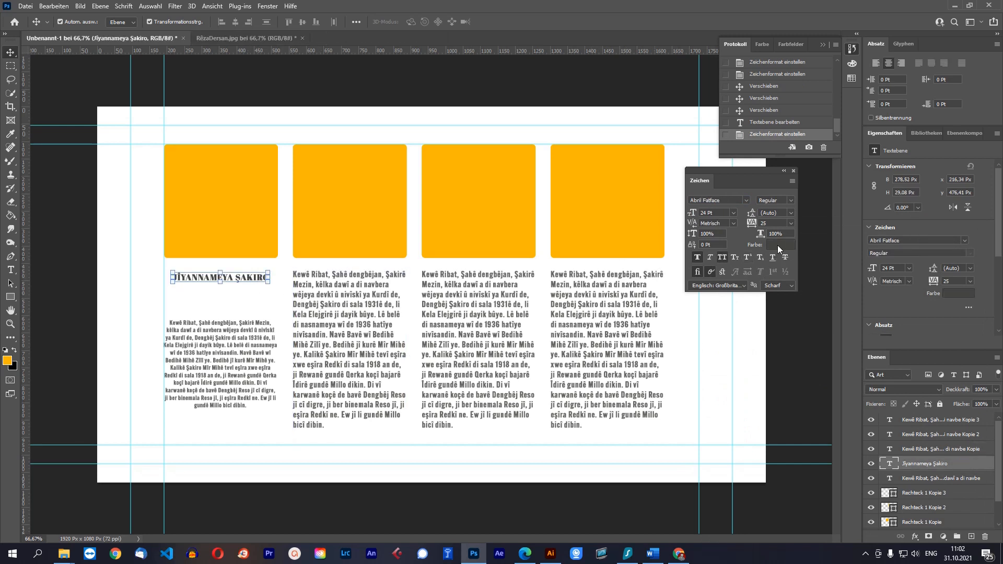
click(781, 245)
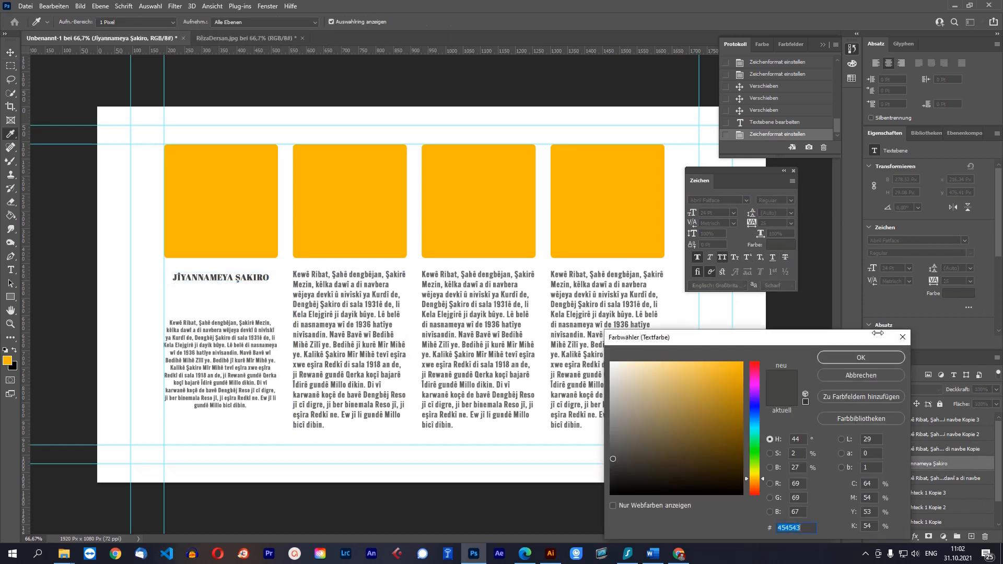
click(906, 336)
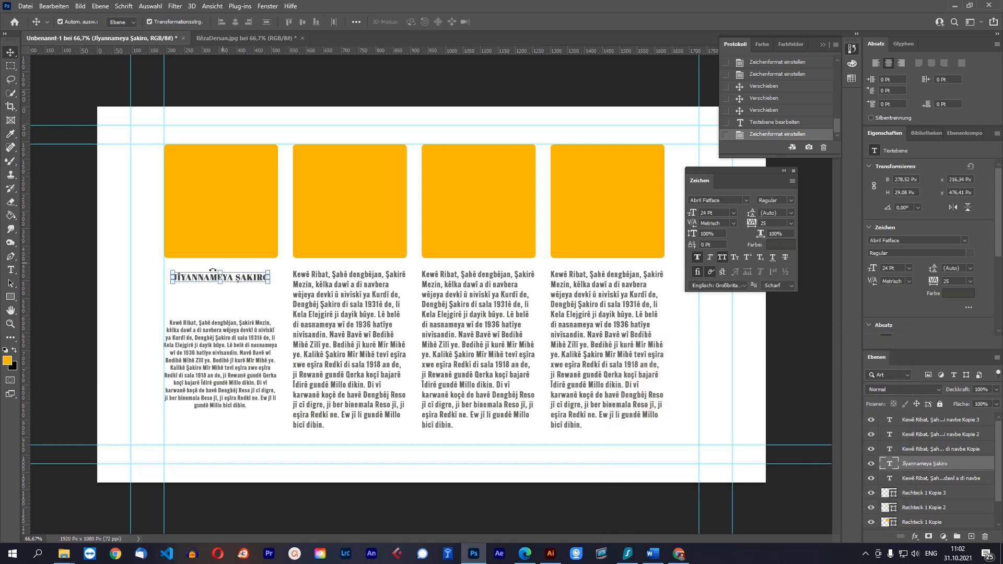
click(11, 269)
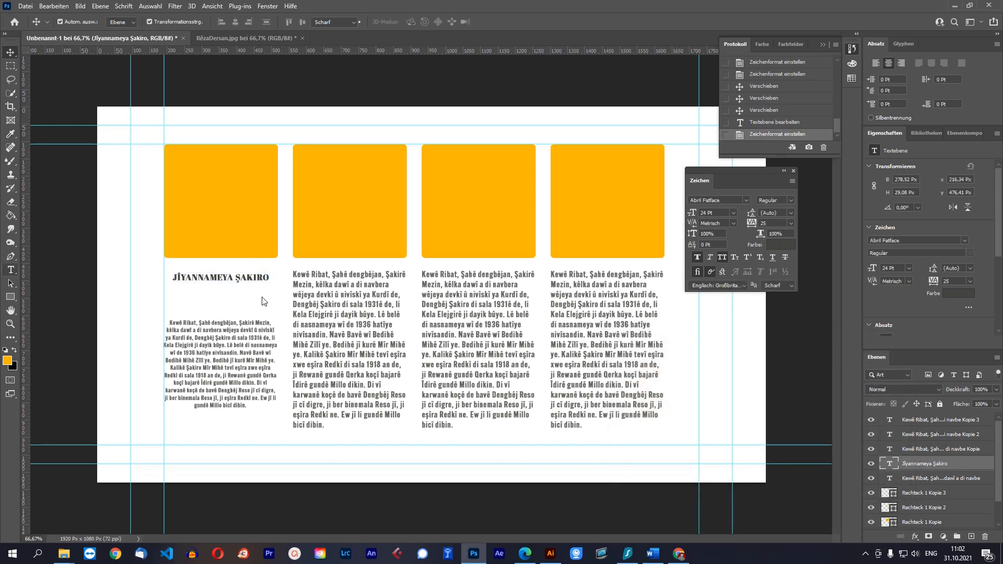
click(241, 278)
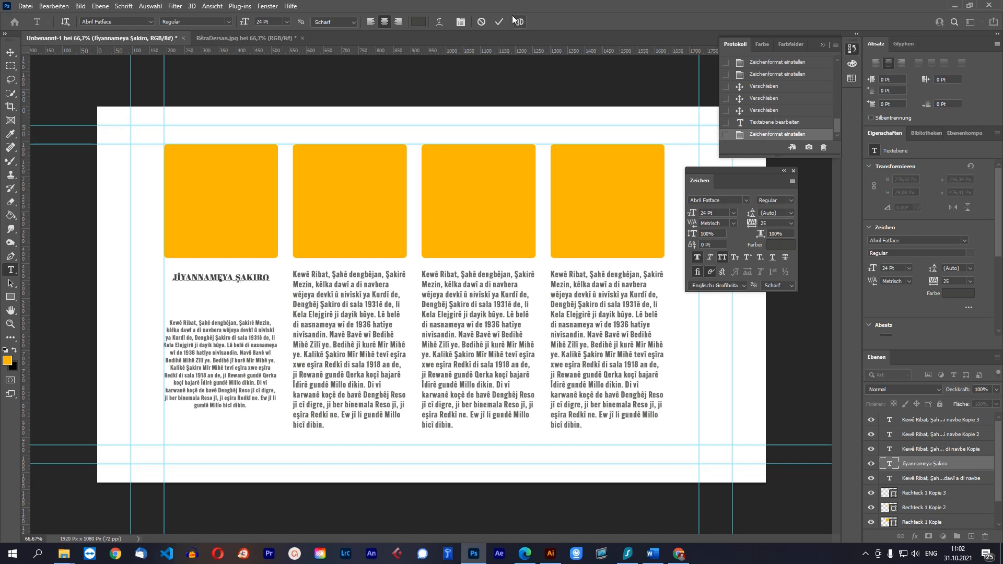
click(500, 24)
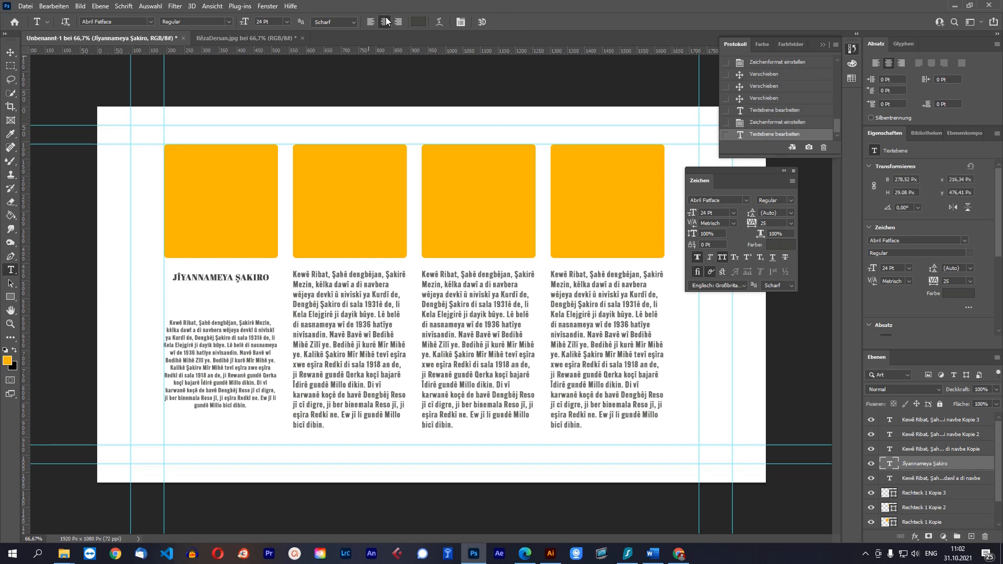
click(419, 24)
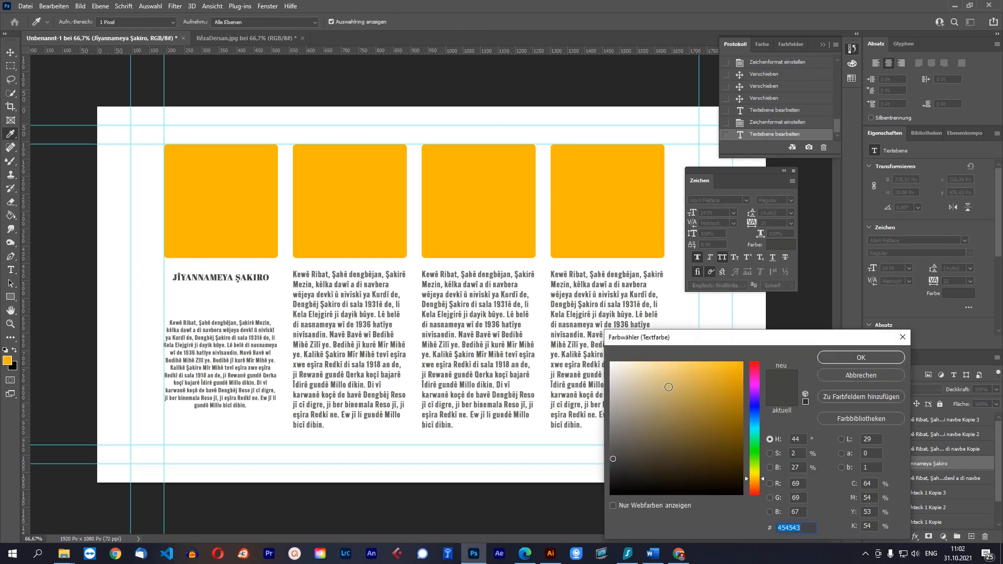
click(736, 406)
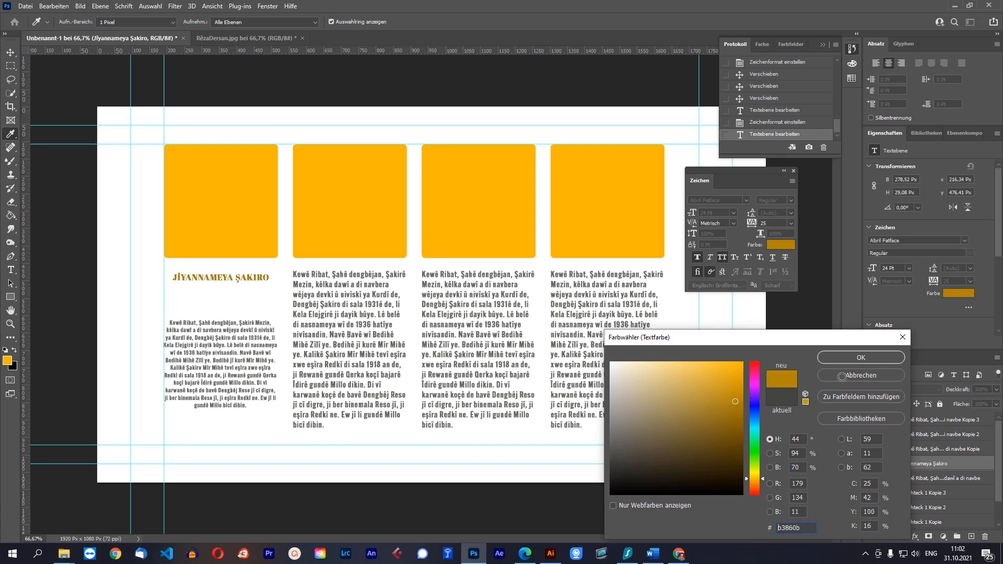
click(868, 356)
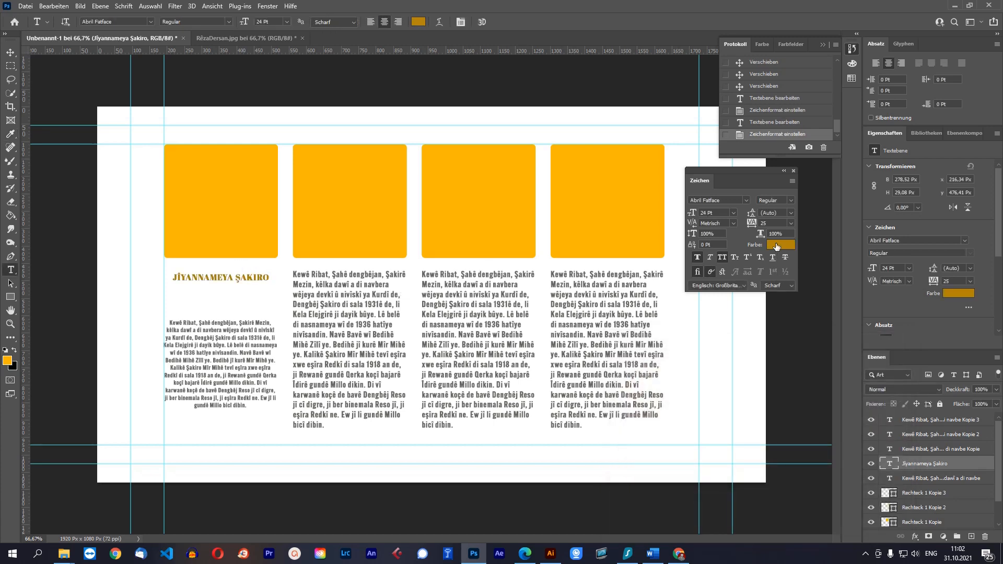
Try green and blue for the heading beneath the first square and set its text colour to dark orange, #ad5f0b
click(777, 245)
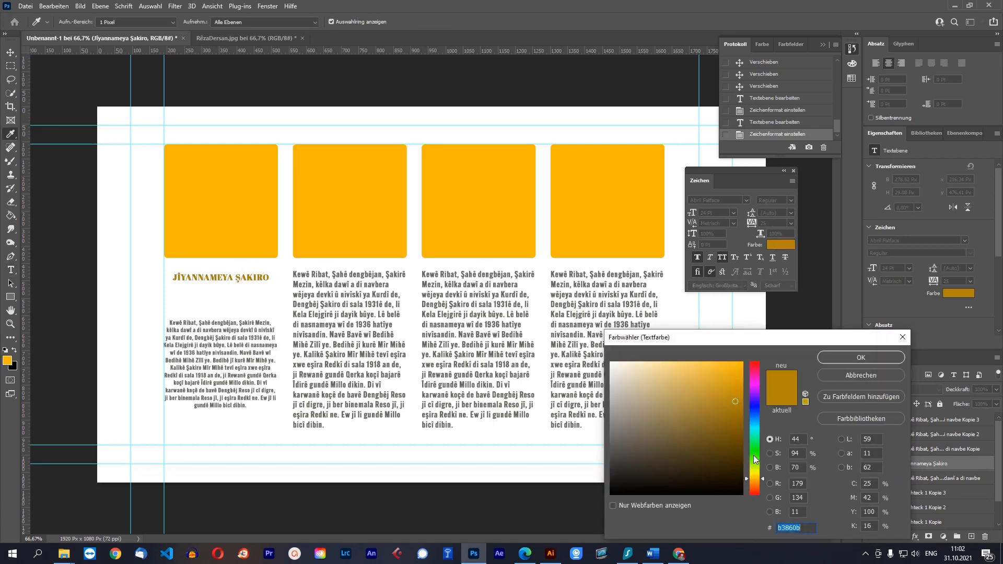
click(754, 456)
click(742, 448)
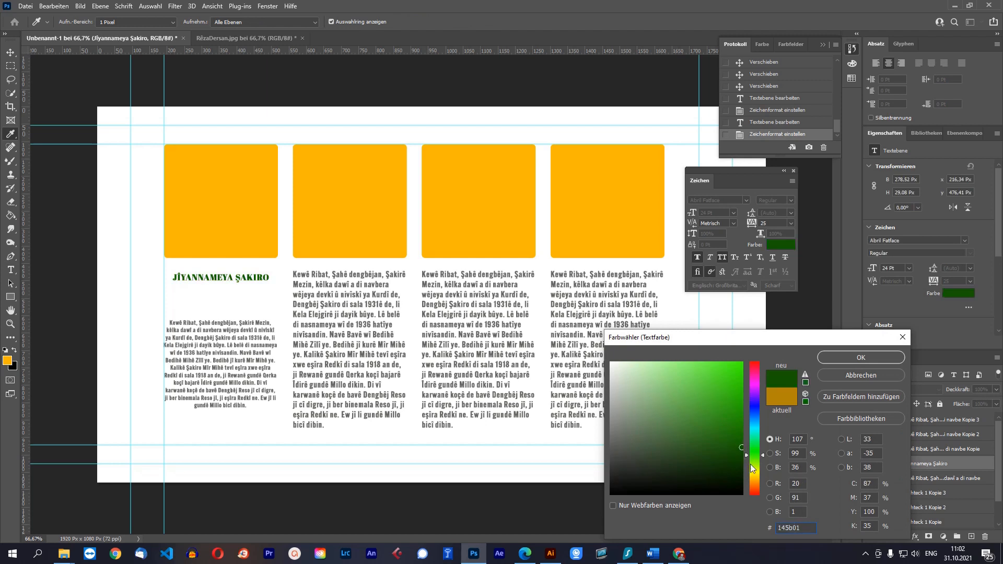
click(755, 409)
click(737, 419)
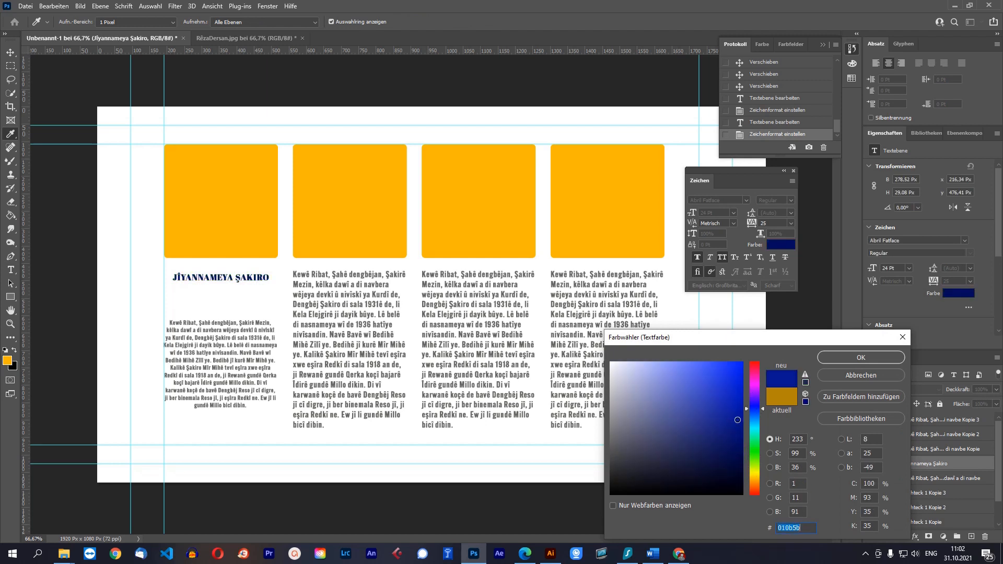
click(734, 405)
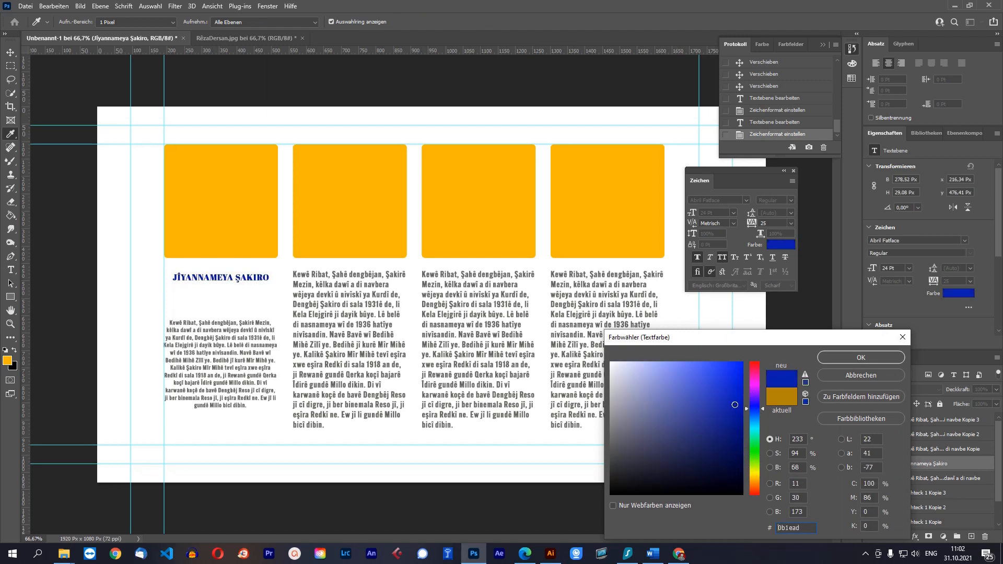
click(755, 484)
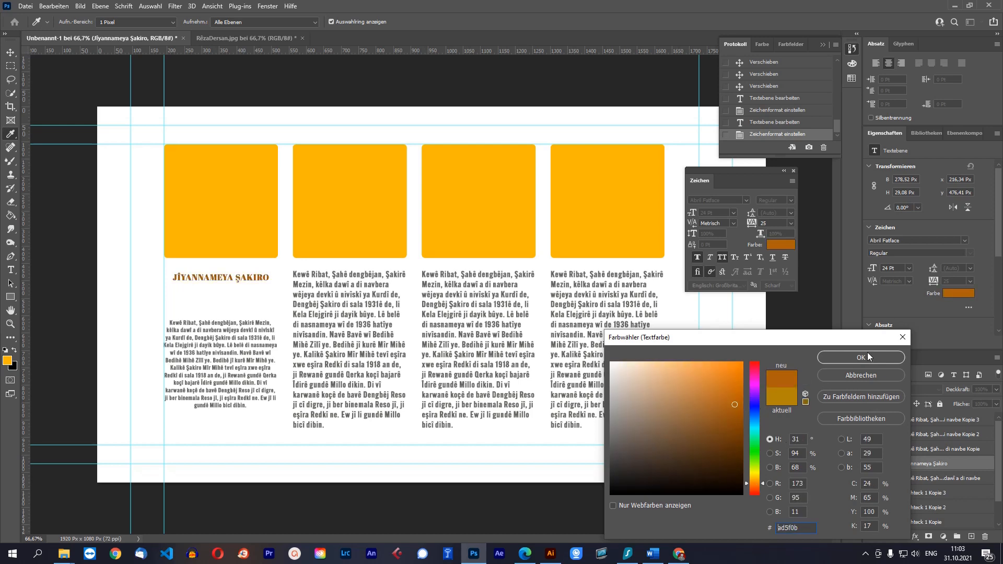
click(867, 356)
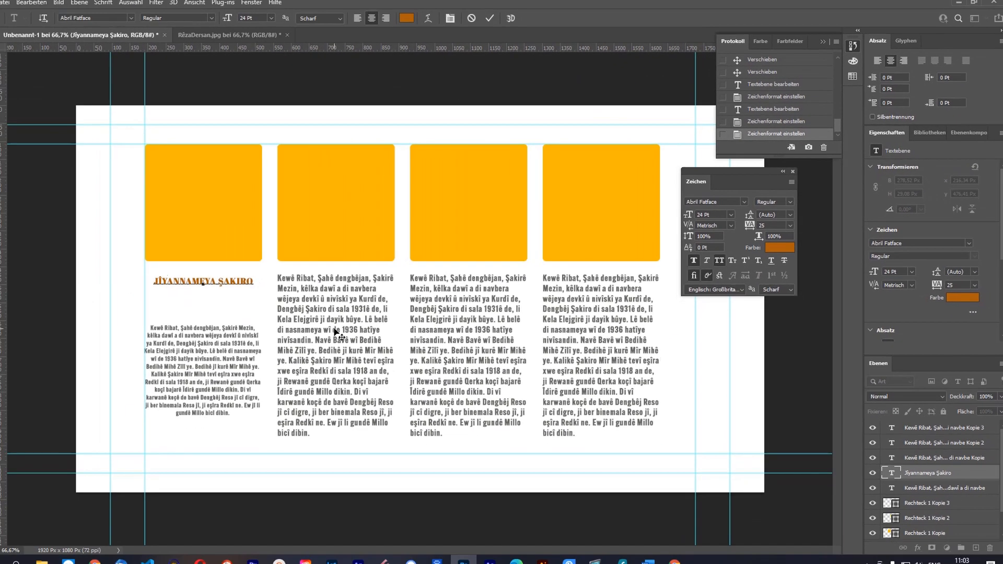
Add the word "DENGBÊJ" to the end of the heading, format only that word as Superscript, and commit the edit
text(D)
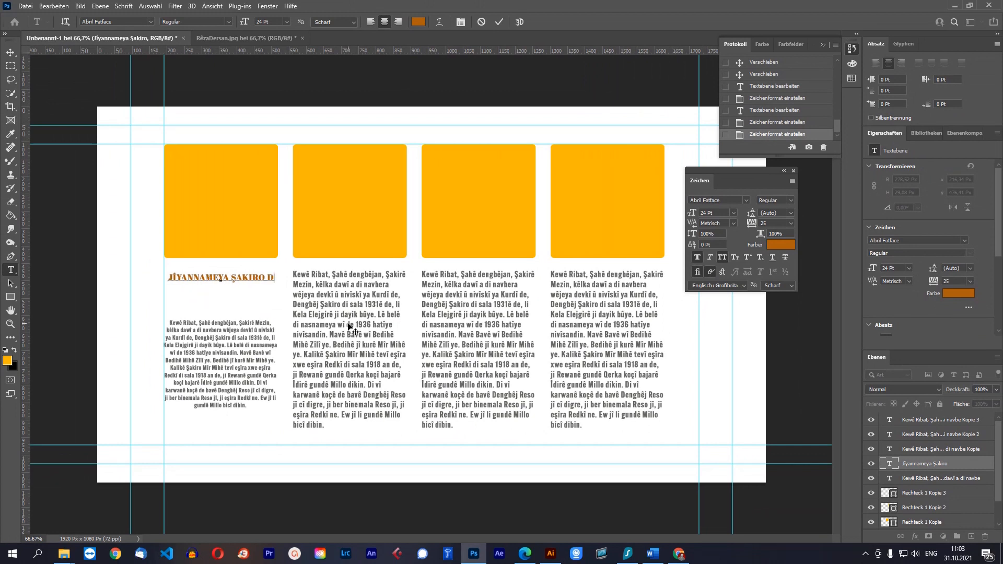
text(ENGBÊJ)
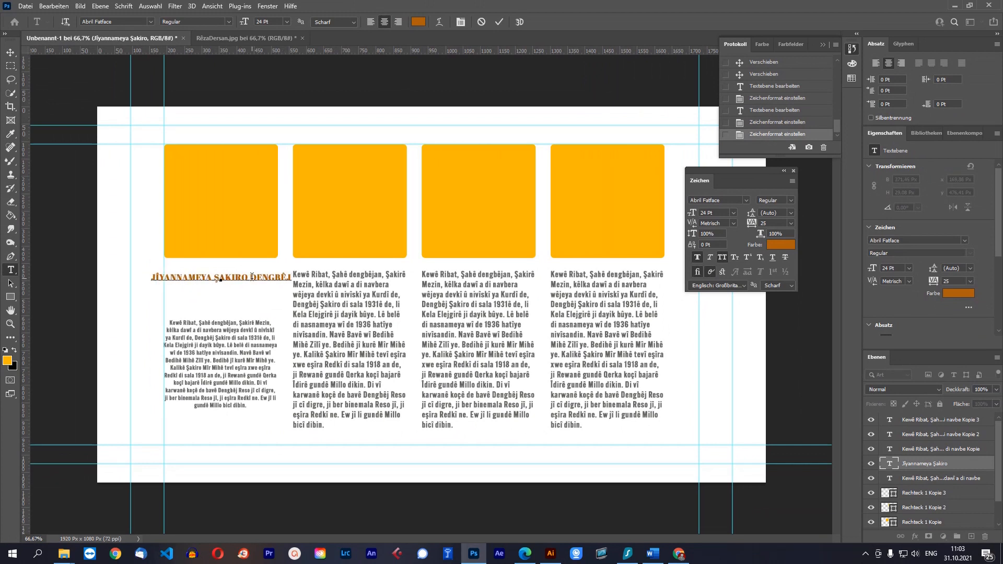
drag(252, 277, 328, 277)
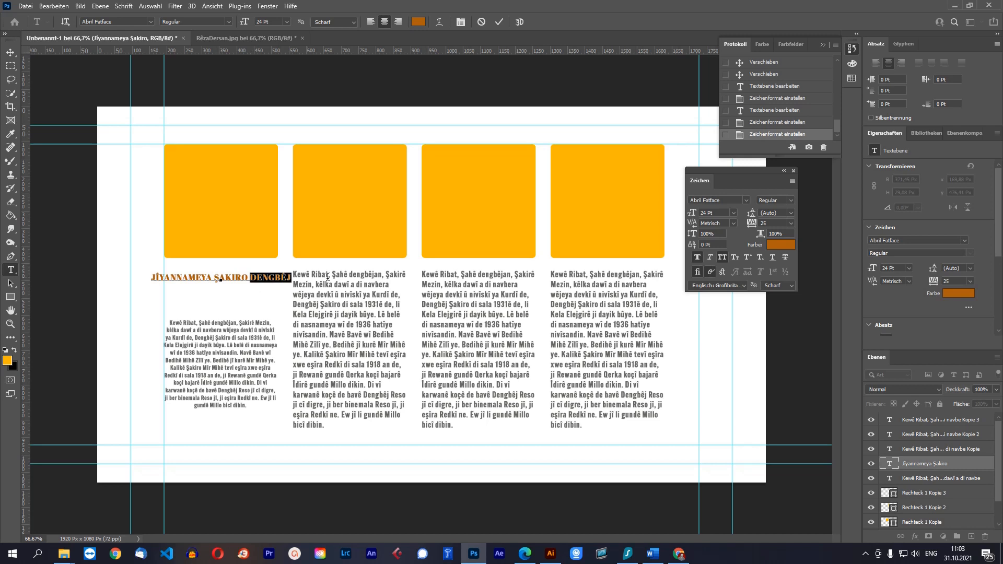
click(749, 258)
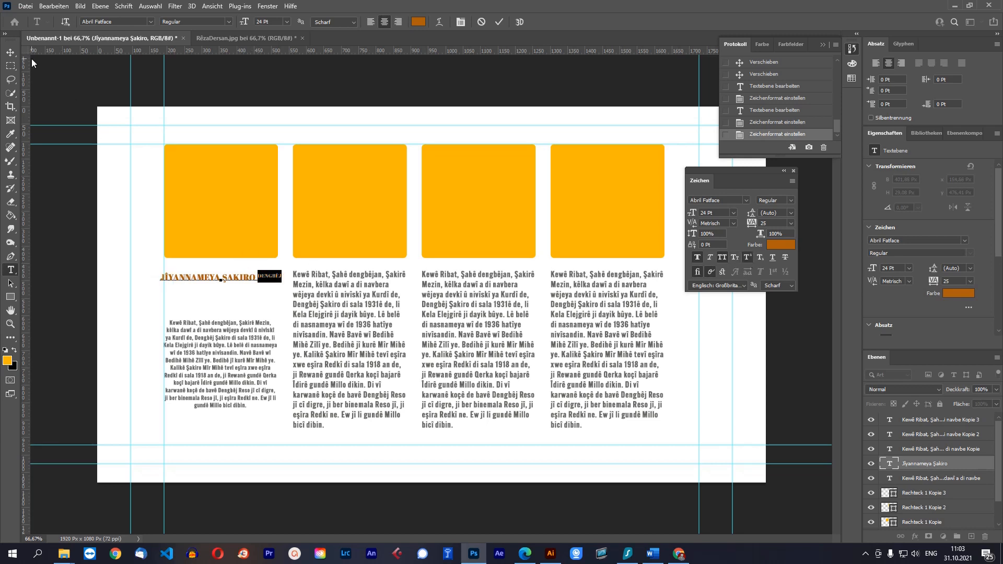
click(11, 52)
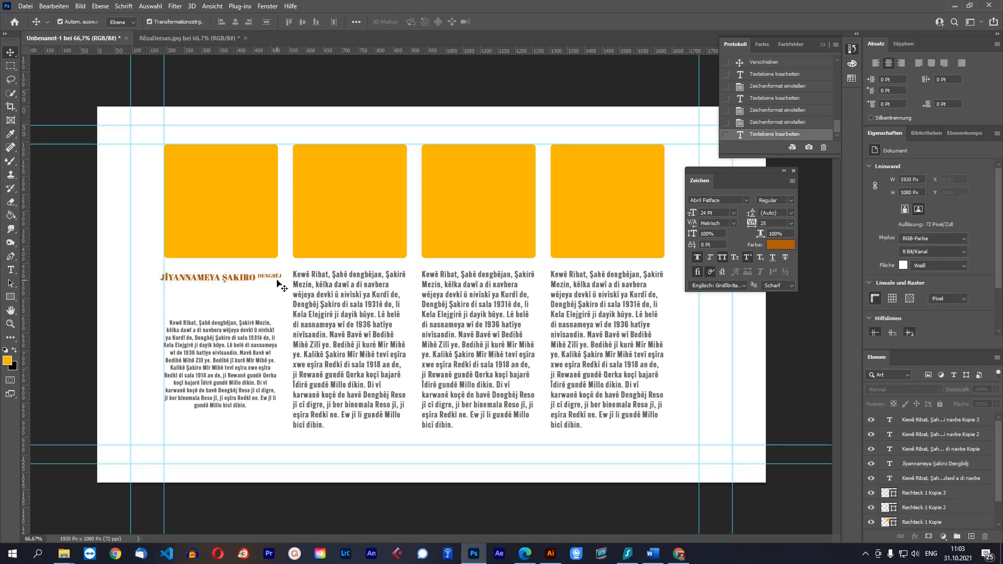
Replace the superscript word at the end of the heading with an asterisk and commit the text edit
key(t)
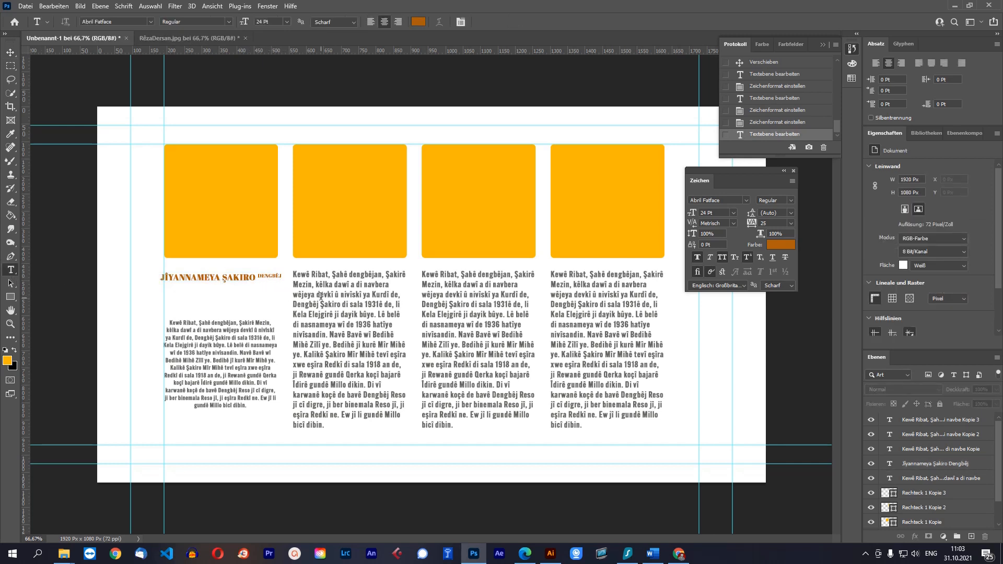
drag(257, 275, 293, 276)
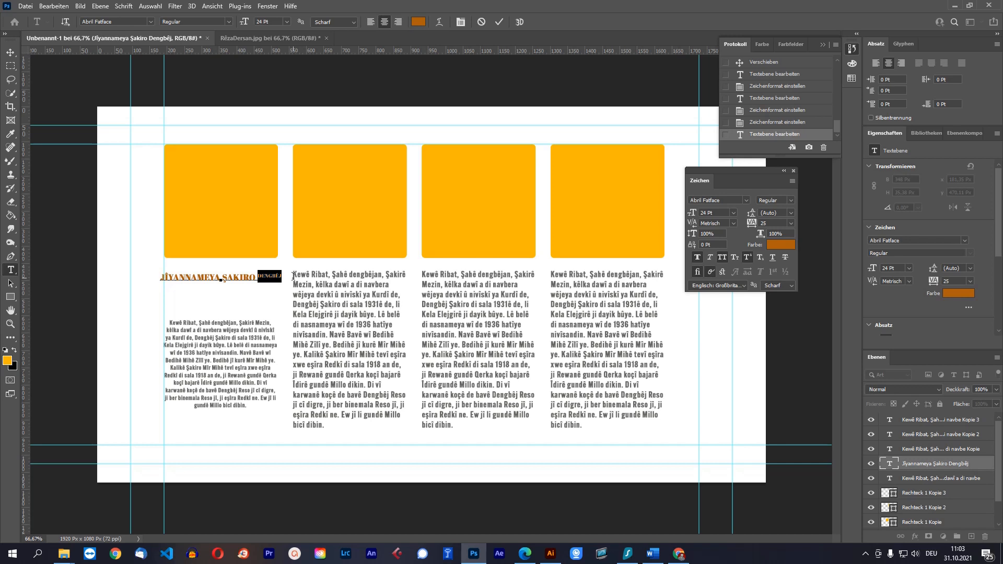
key(BackSpace)
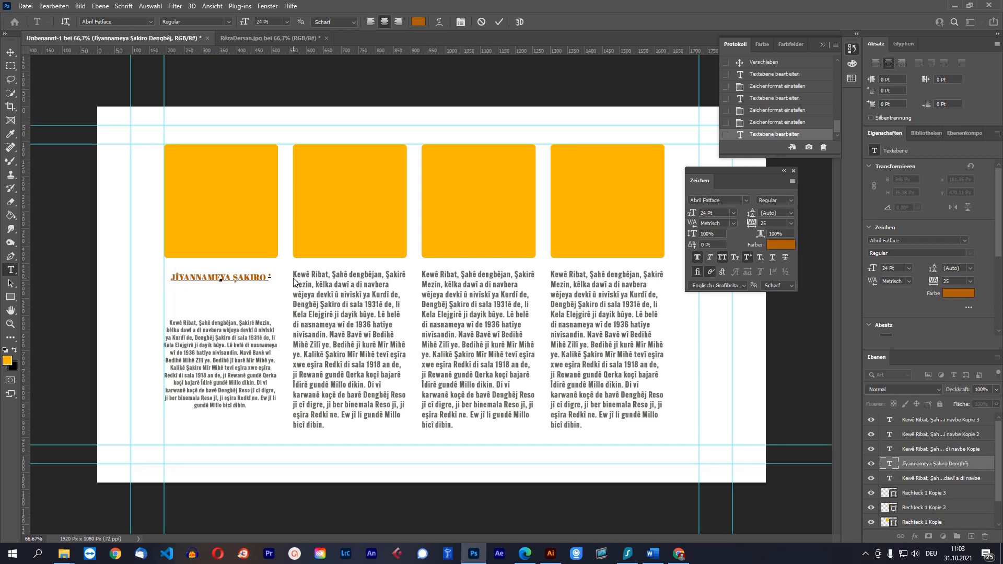
scroll(209, 290, up, 4)
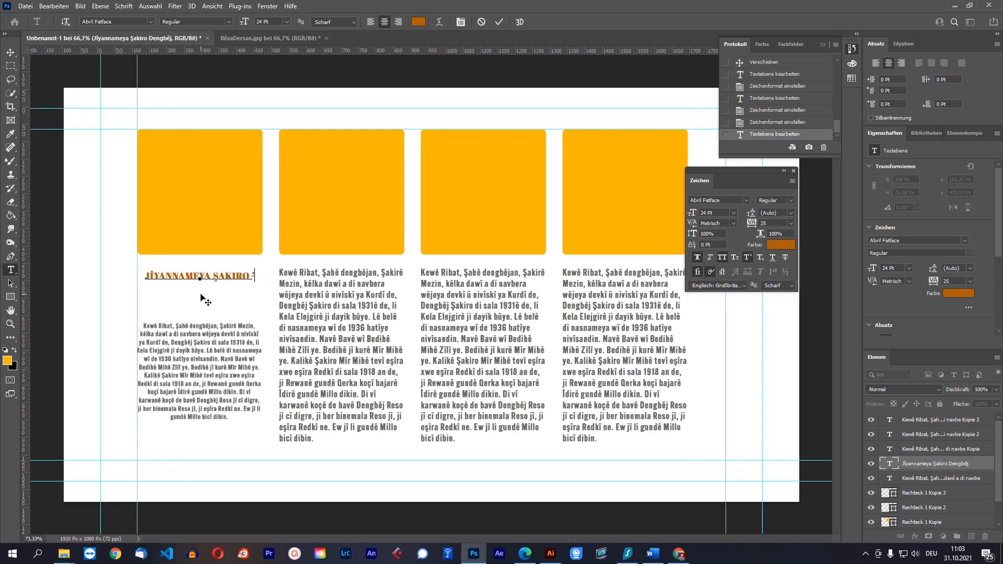
scroll(208, 262, up, 3)
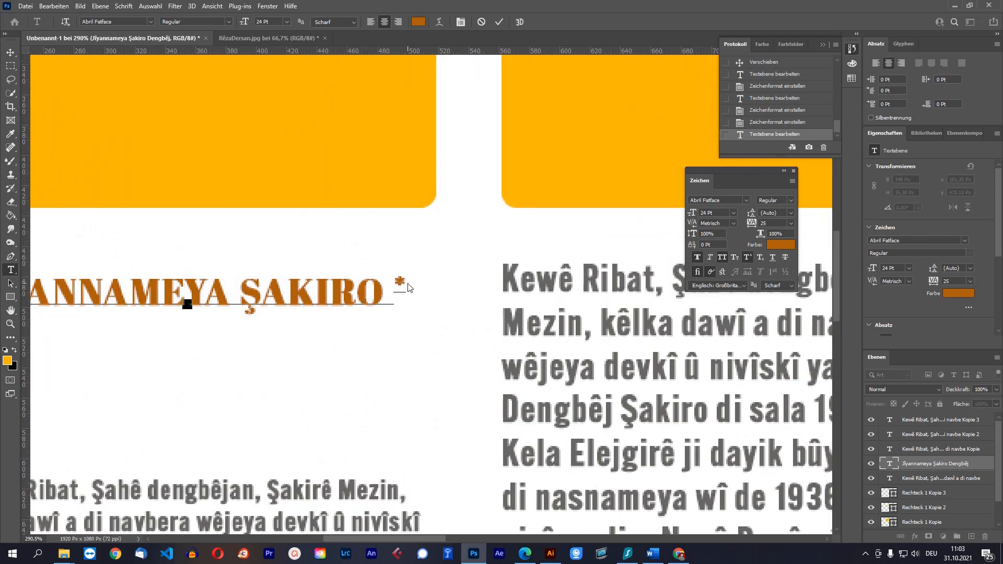
scroll(411, 288, down, 7)
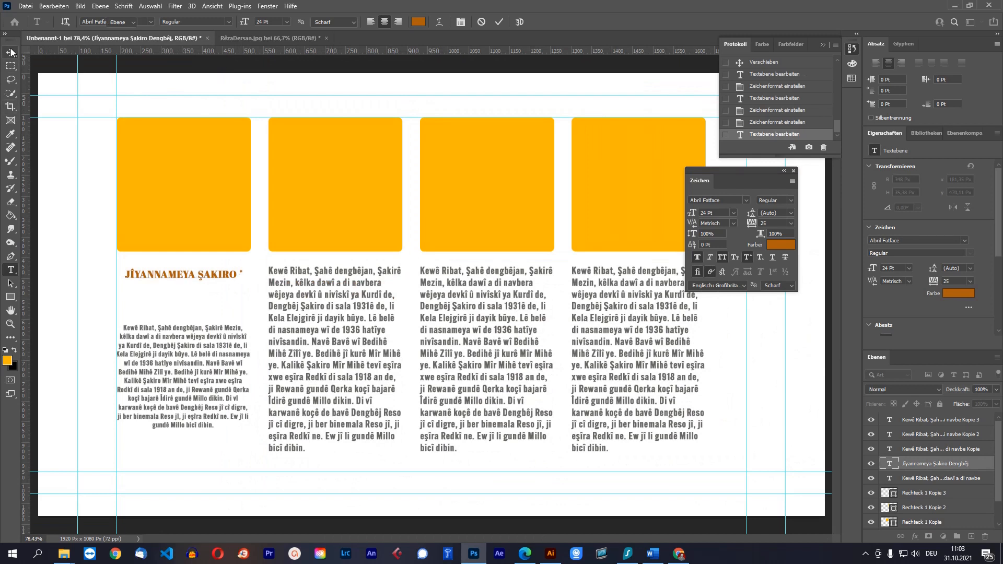
click(10, 53)
Undo a trial Subscript on the whole heading and apply Subscript only to the asterisk at its end
click(760, 257)
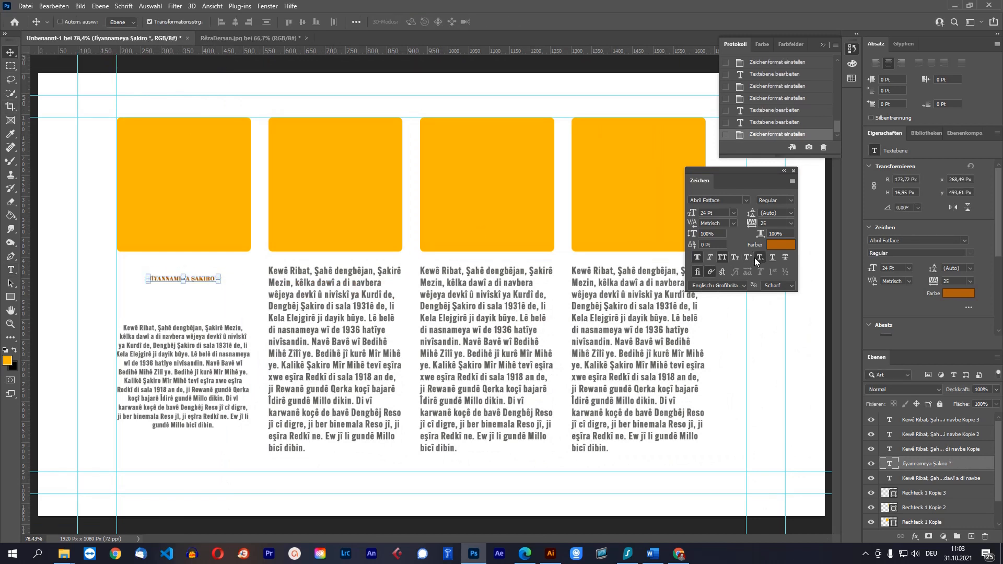
key(ctrl+z)
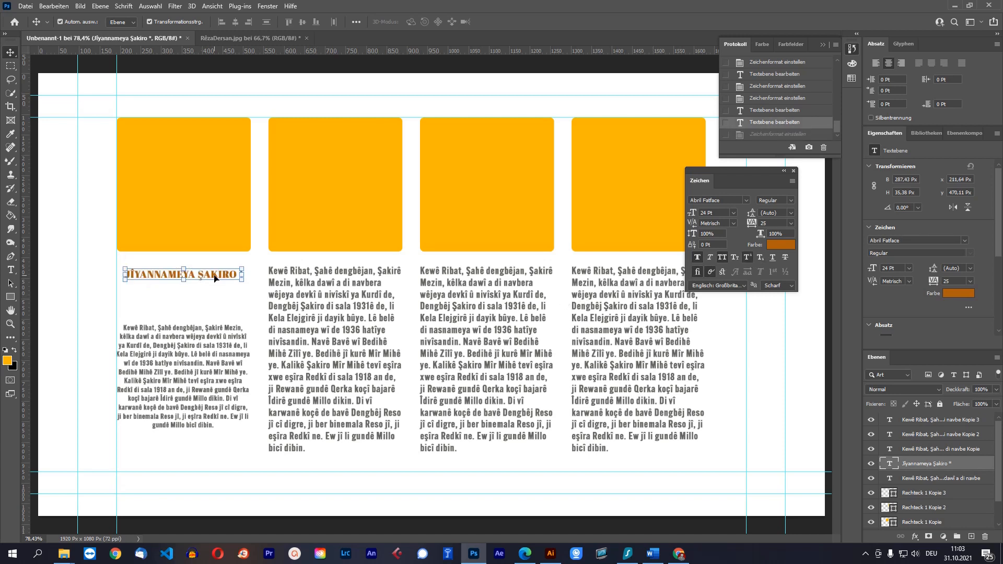
double_click(238, 277)
click(238, 273)
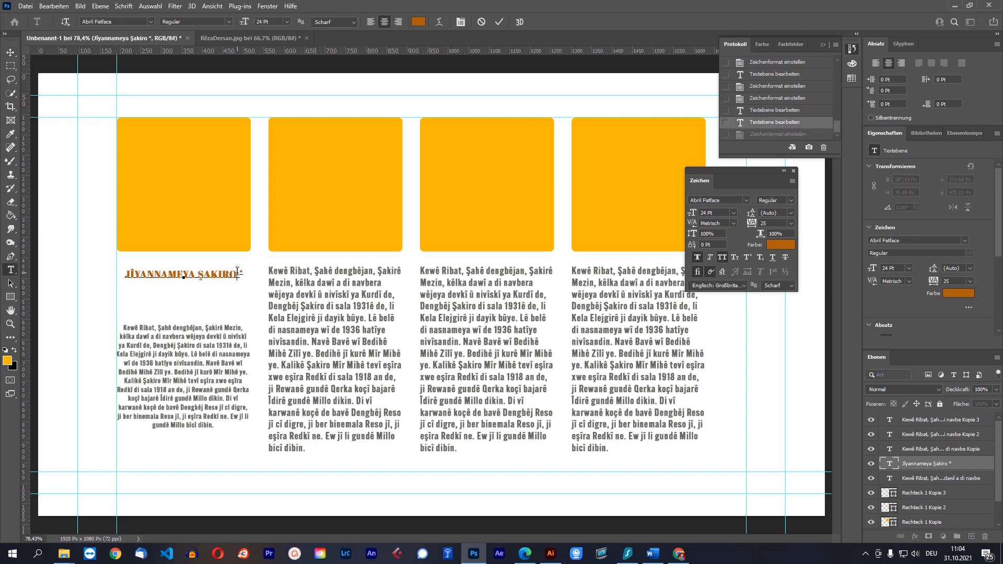
drag(237, 272, 250, 272)
click(761, 258)
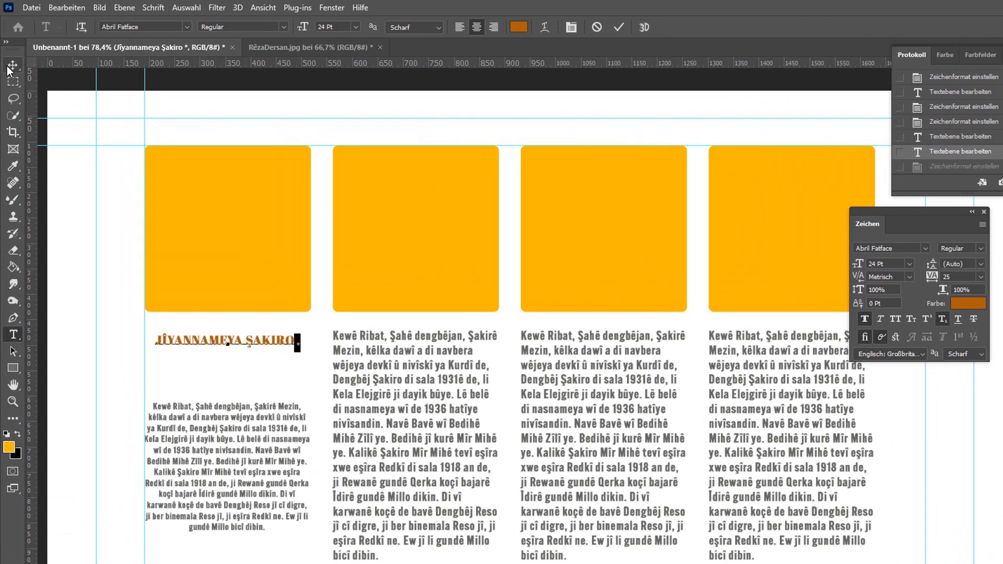
click(8, 68)
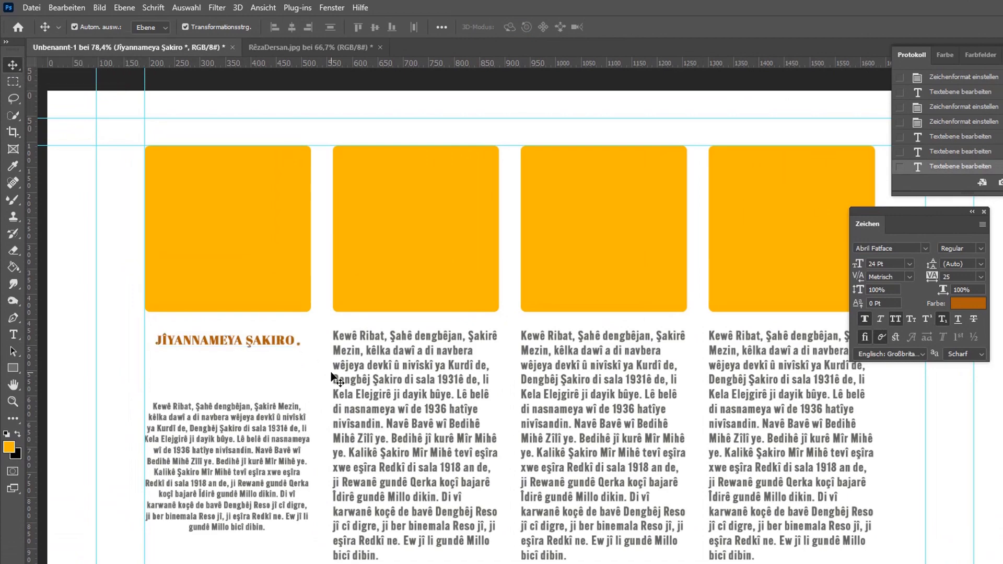
click(285, 358)
scroll(250, 340, up, 7)
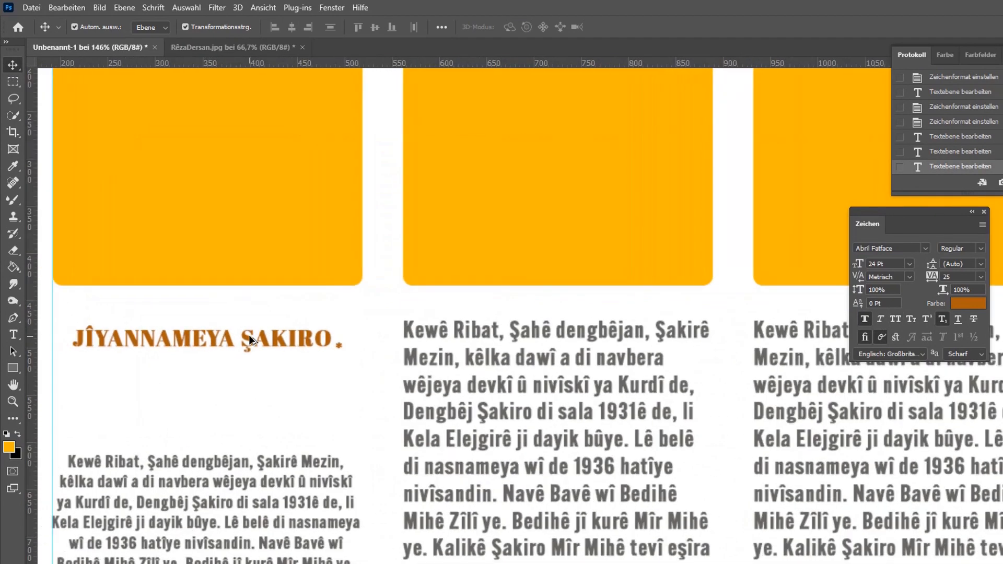
scroll(249, 334, down, 7)
Try underlining the whole heading beneath the first square and remove the underline again
click(13, 335)
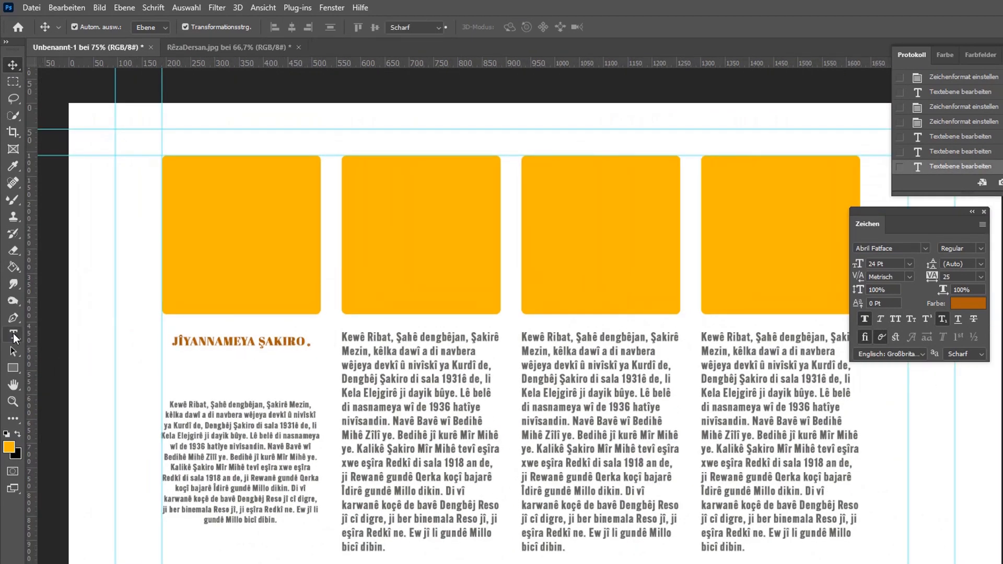
drag(173, 341, 323, 346)
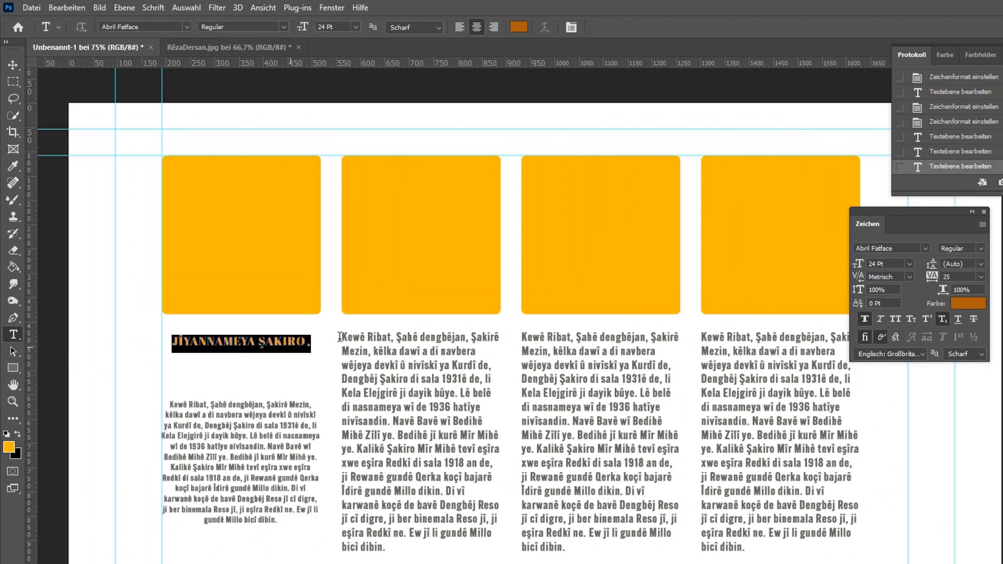
scroll(526, 334, down, 2)
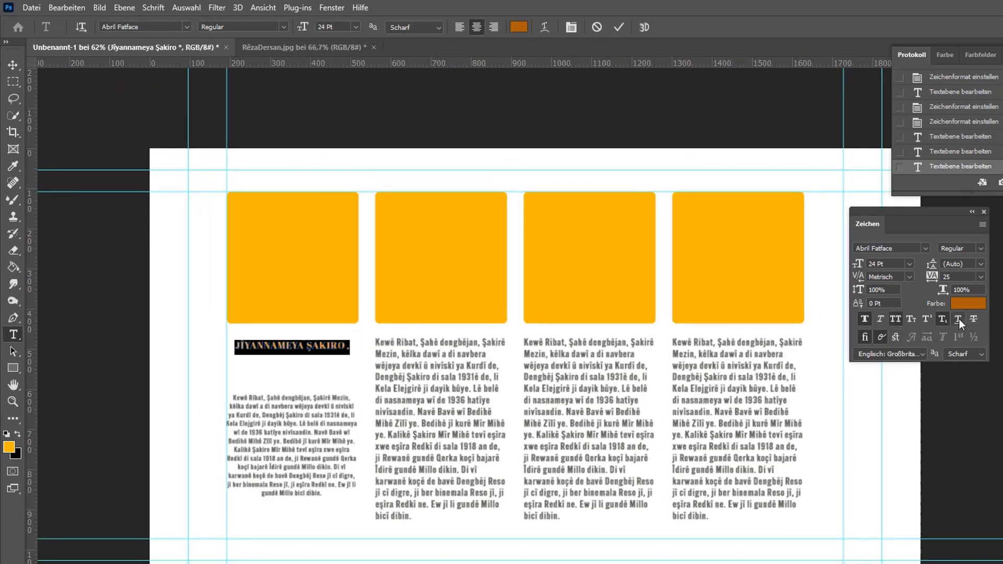
click(960, 320)
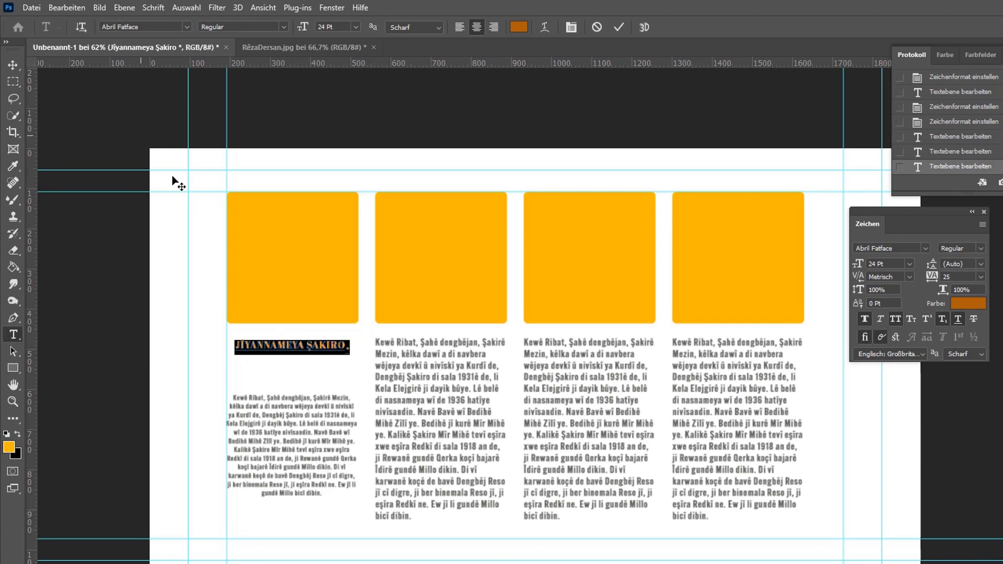
click(13, 65)
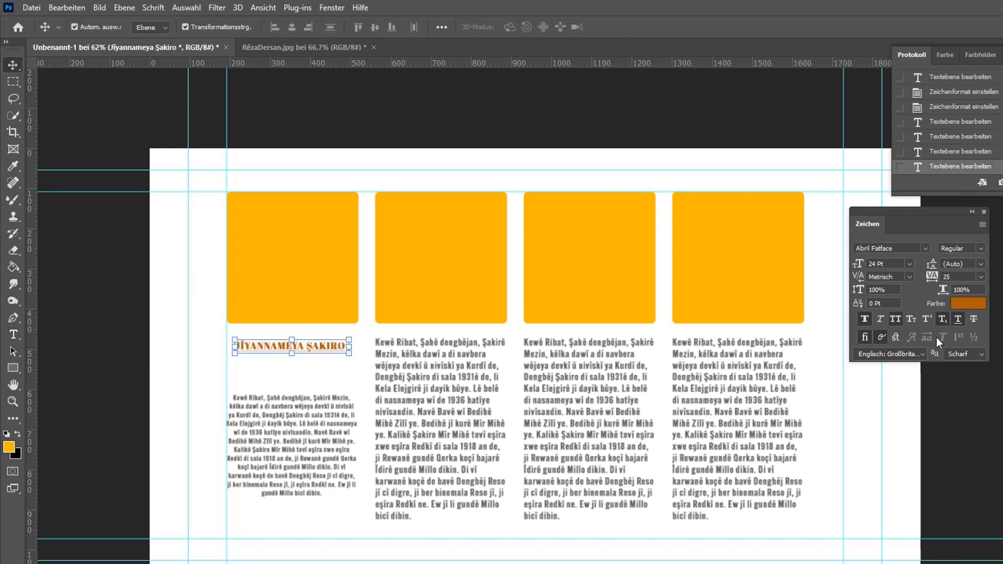
click(959, 319)
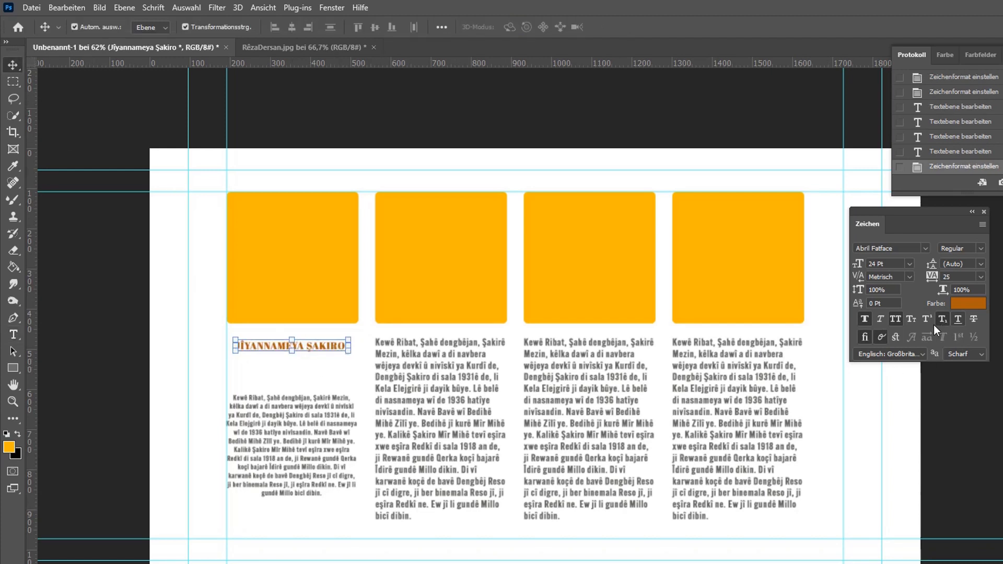
Try Faux Italic on the heading beneath the first square and switch it off again
click(882, 322)
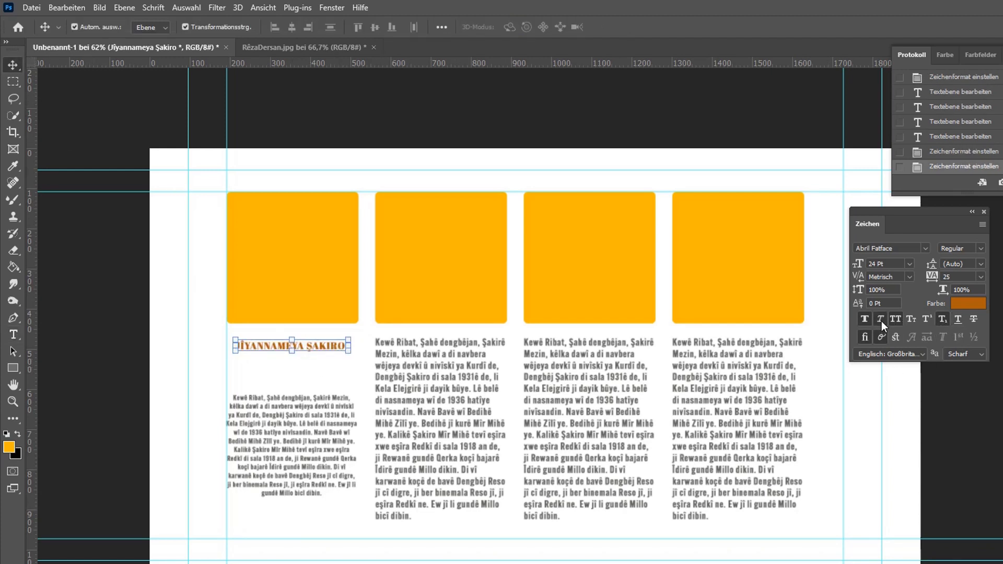
click(357, 373)
click(343, 349)
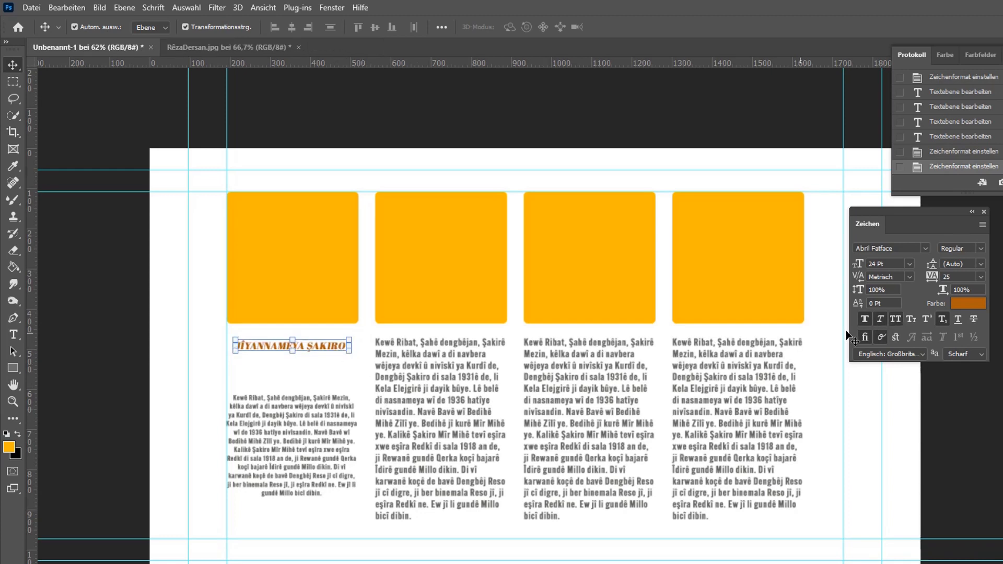
click(884, 321)
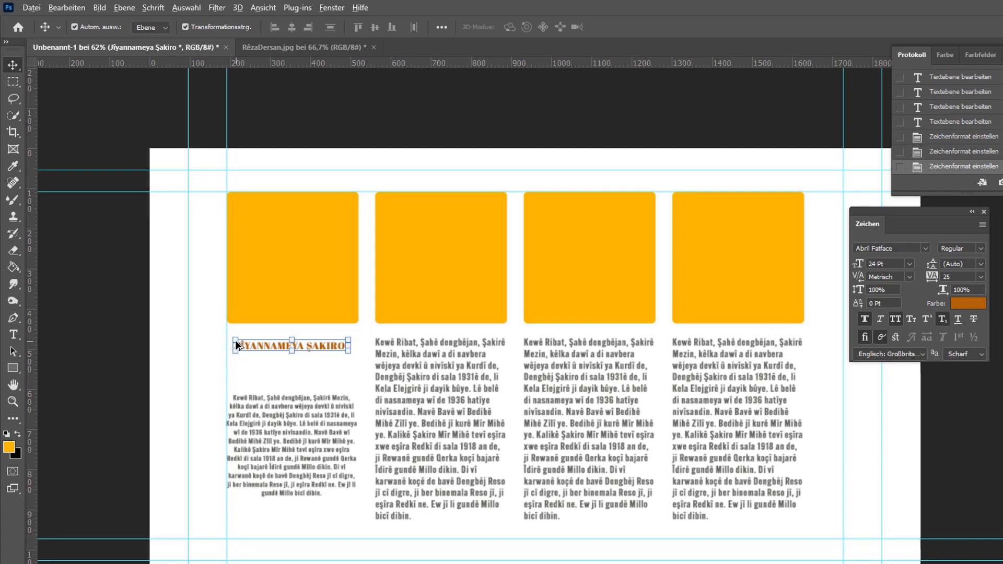
Set the vertical scale of the paragraph text beneath the first square to 50%
scroll(324, 348, up, 3)
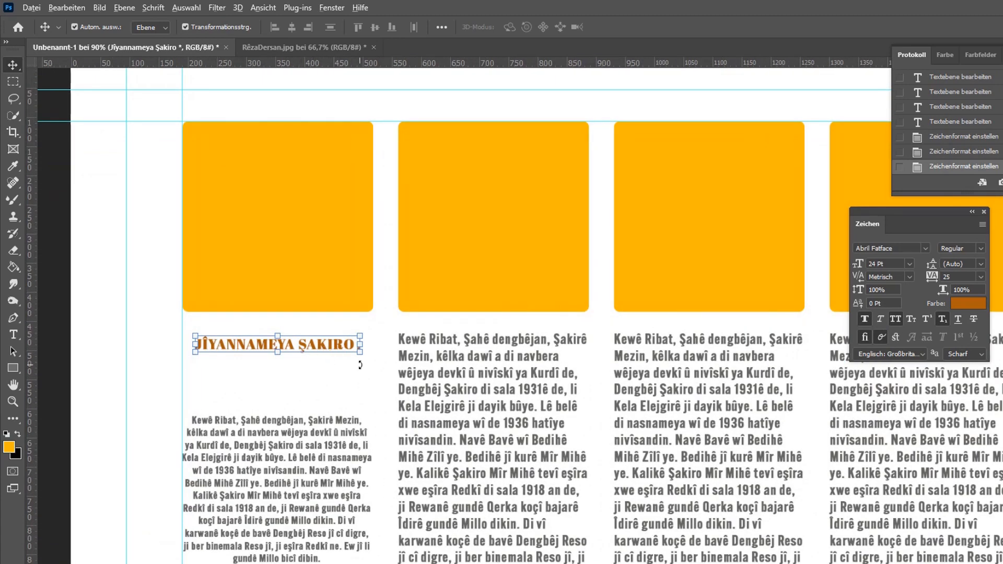
key(alt)
click(890, 277)
click(278, 442)
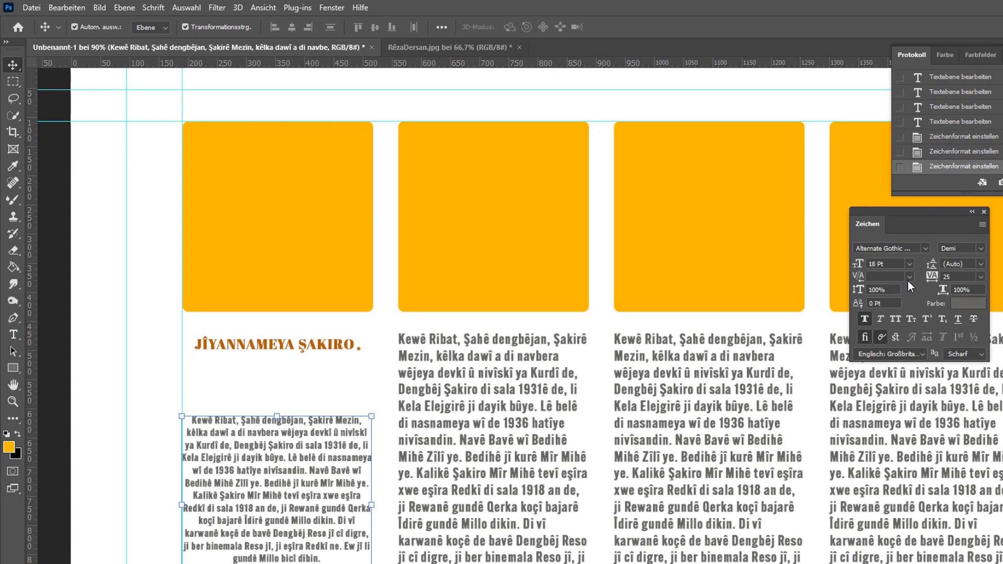
click(889, 289)
text(50)
key(Return)
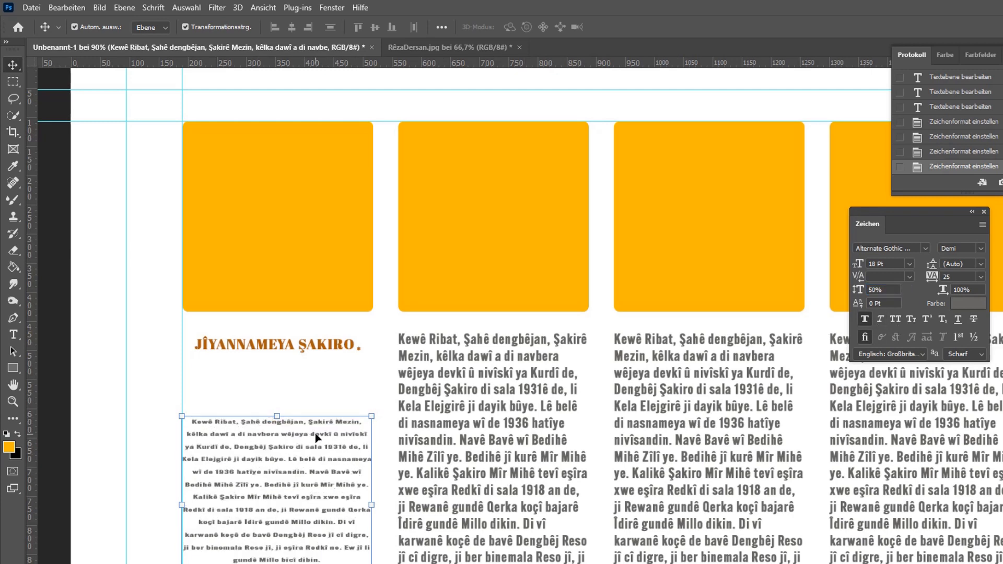
Set the vertical scale of the paragraph text beneath the first square to 100%
click(891, 290)
text(100)
key(Return)
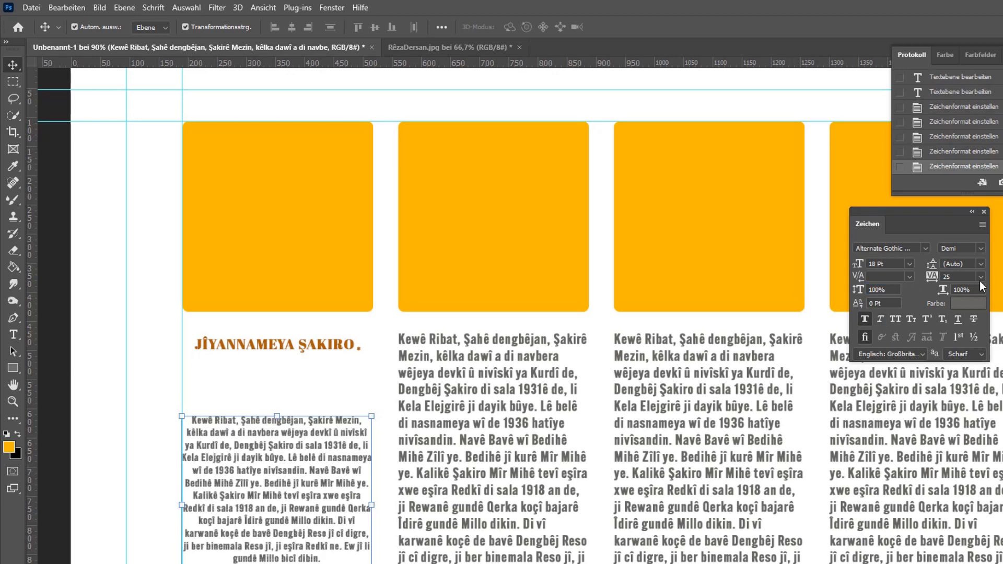
Try 36 pt and 72 pt leading on the paragraph beneath the first square and return it to Auto
click(982, 264)
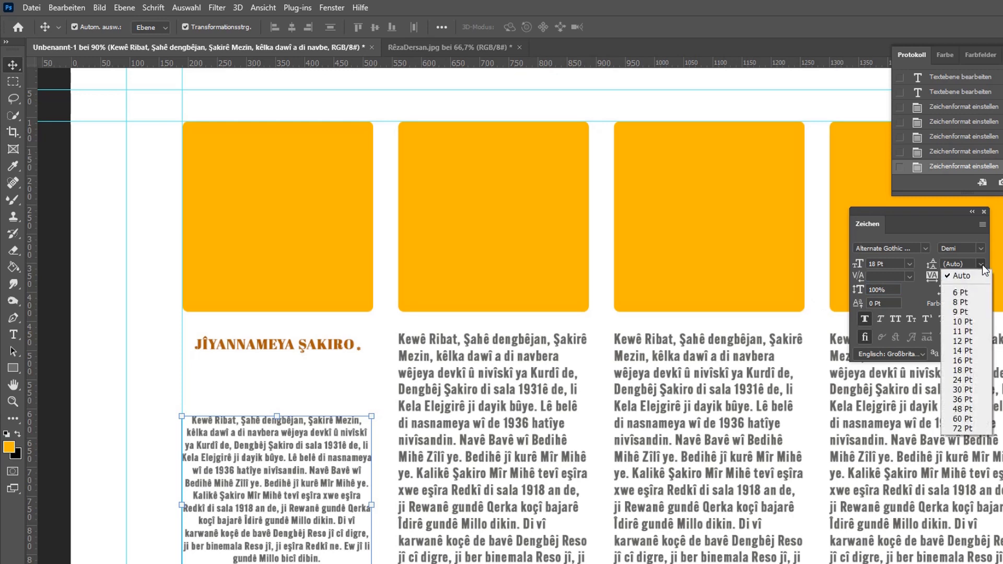
click(961, 399)
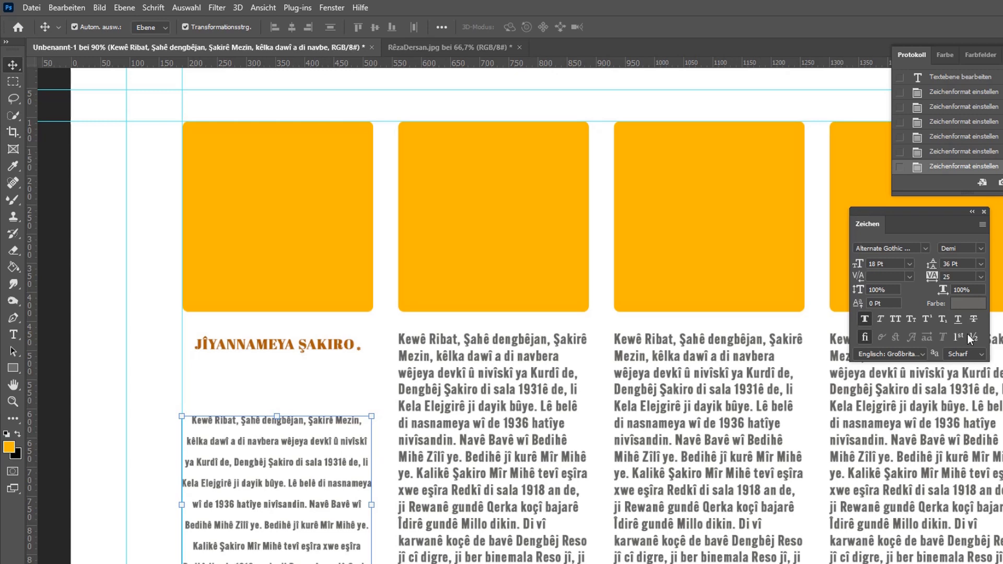
click(981, 264)
click(968, 430)
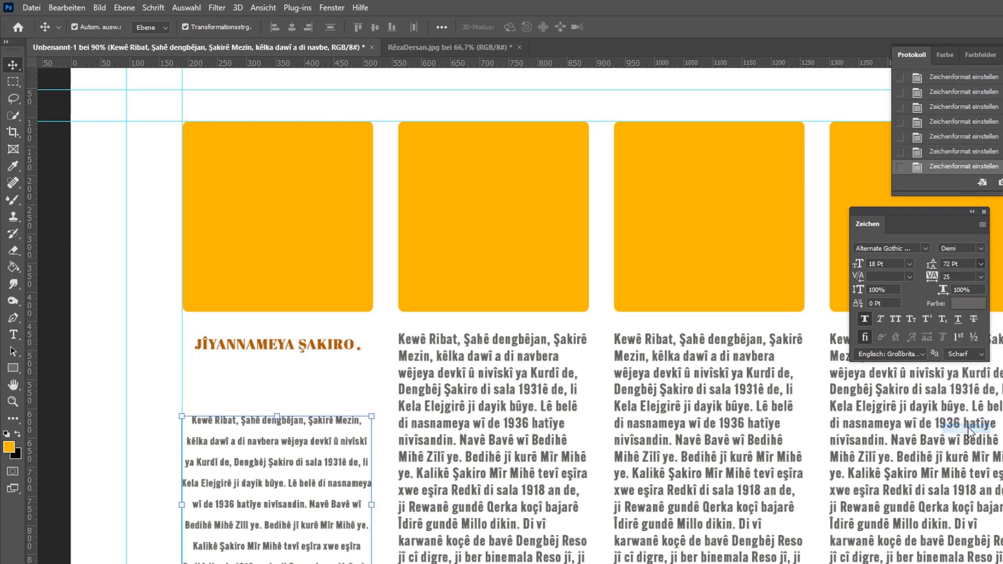
click(984, 266)
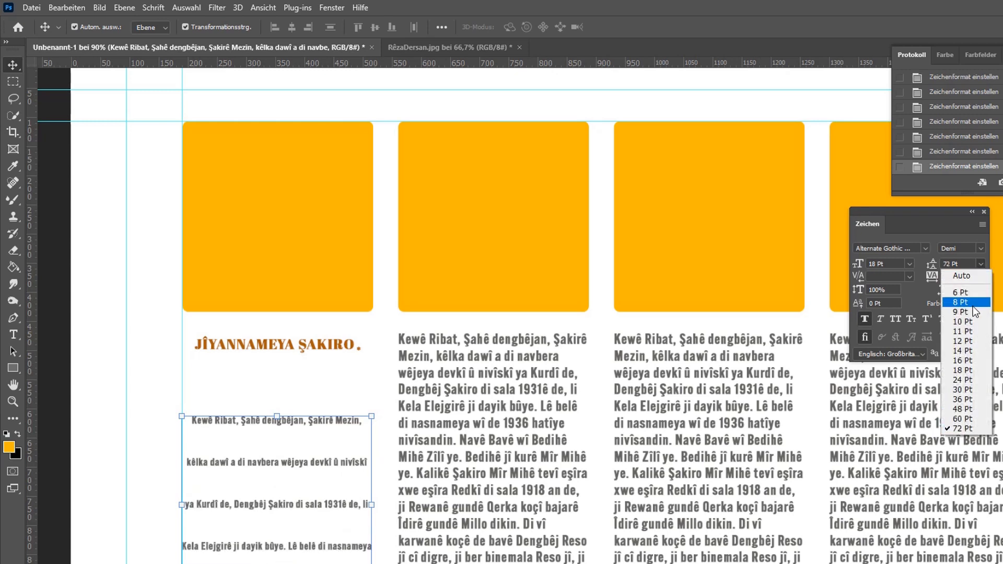
click(971, 277)
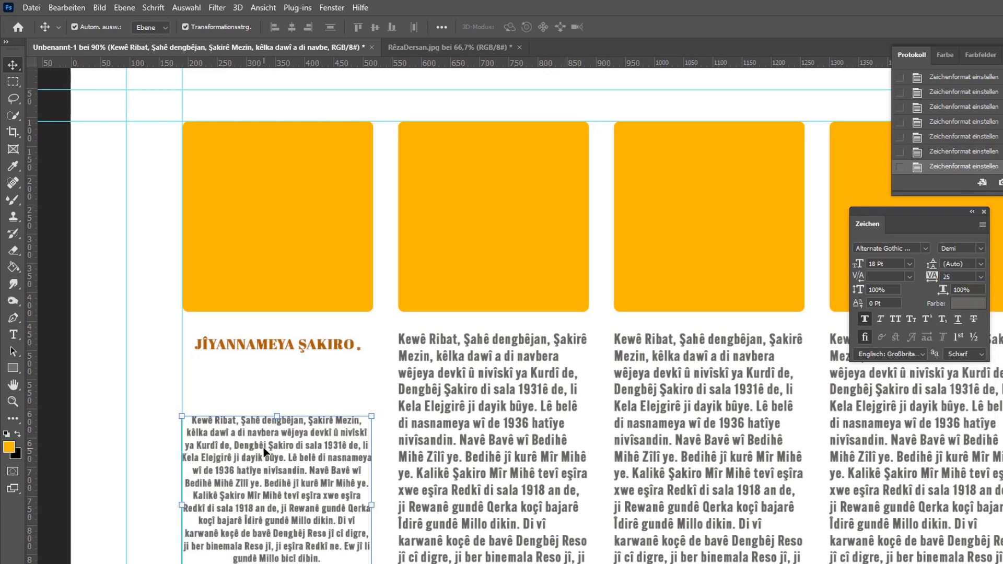
Compare 18, 36 and 72 pt leading on the first square's paragraph and reset the leading to Auto
click(983, 265)
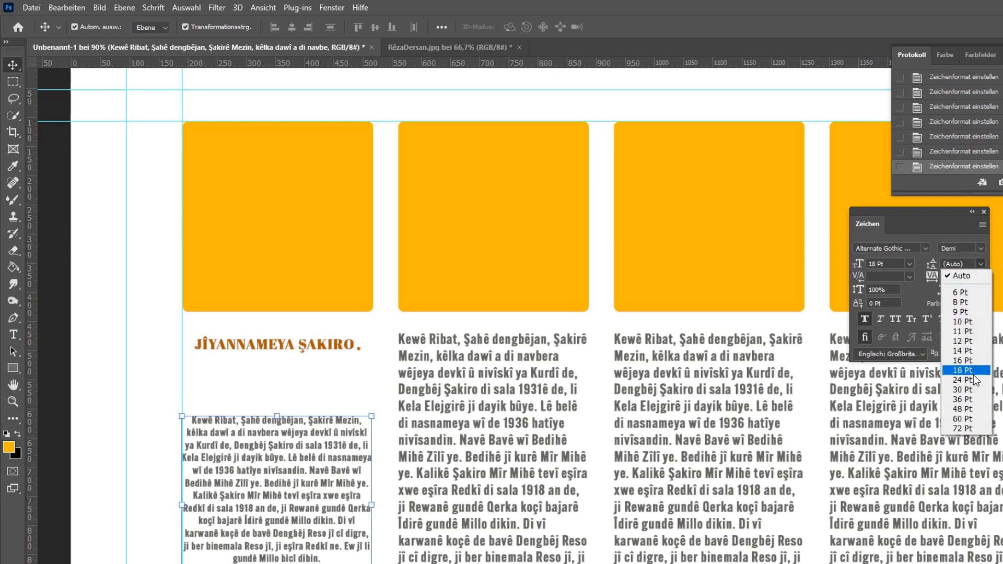
click(968, 371)
click(982, 265)
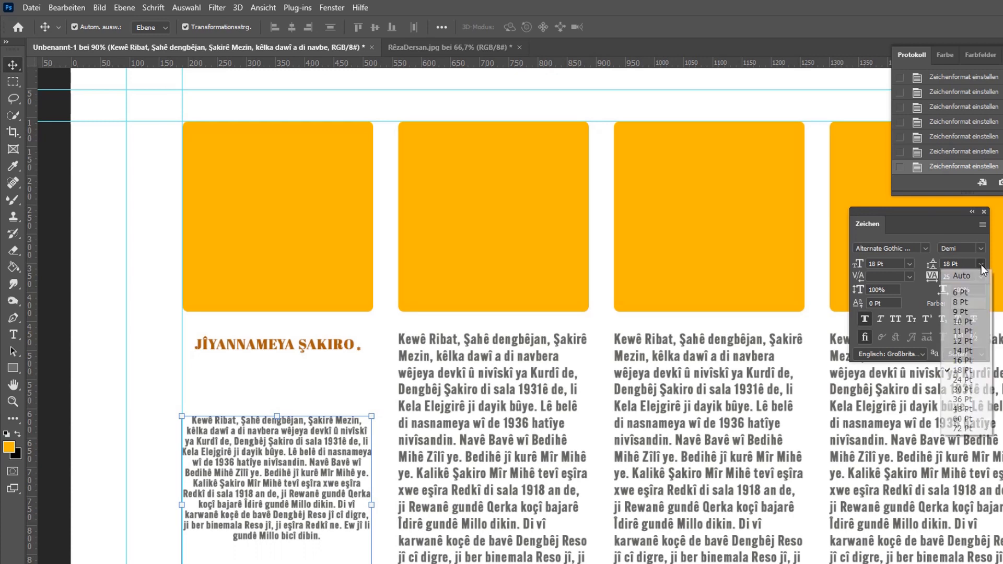
click(967, 403)
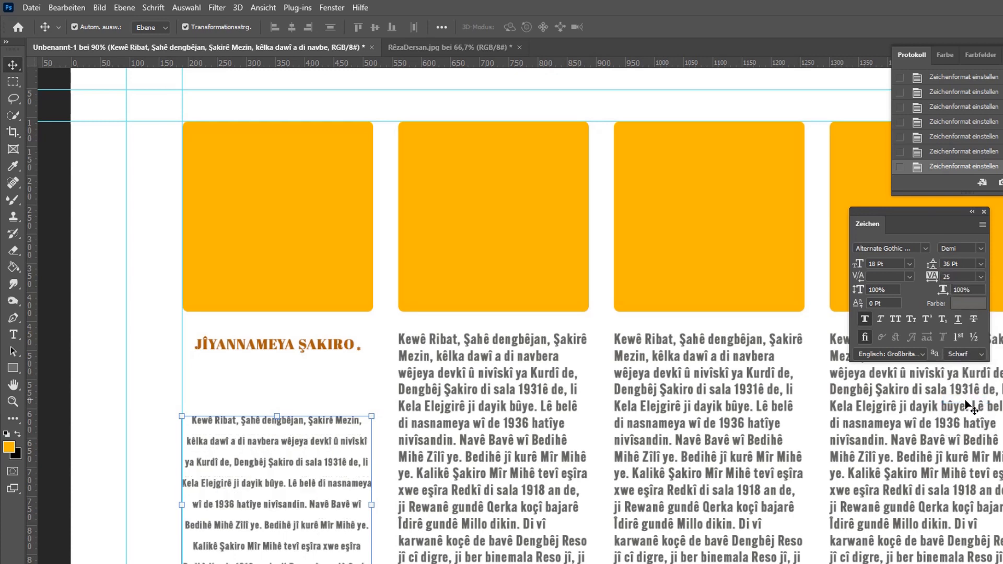
click(982, 264)
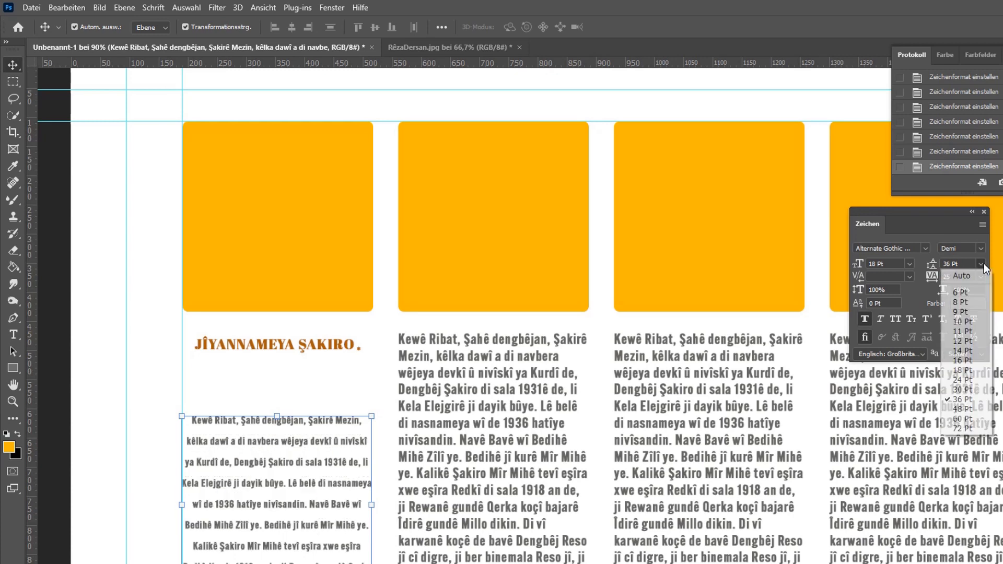
click(968, 428)
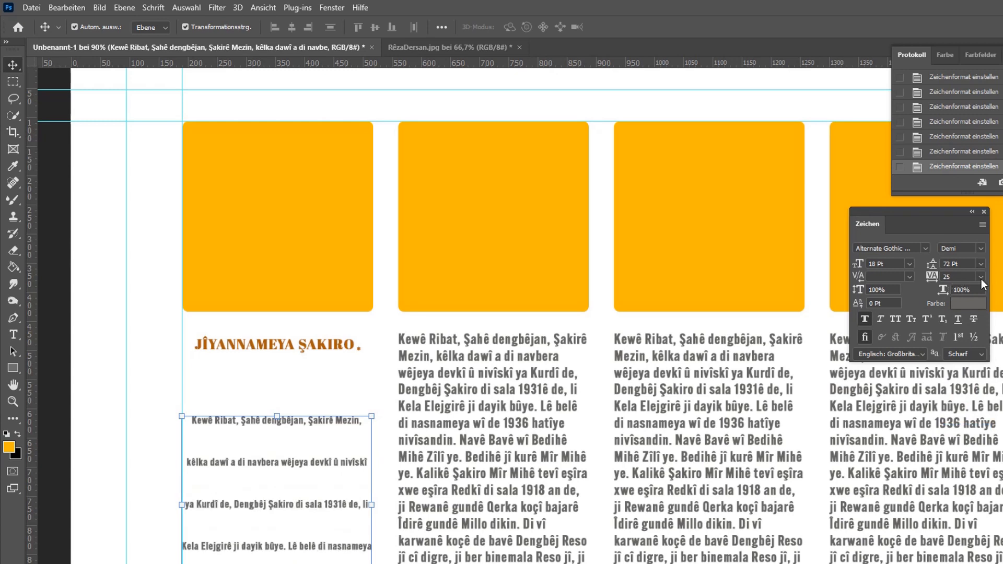
click(981, 264)
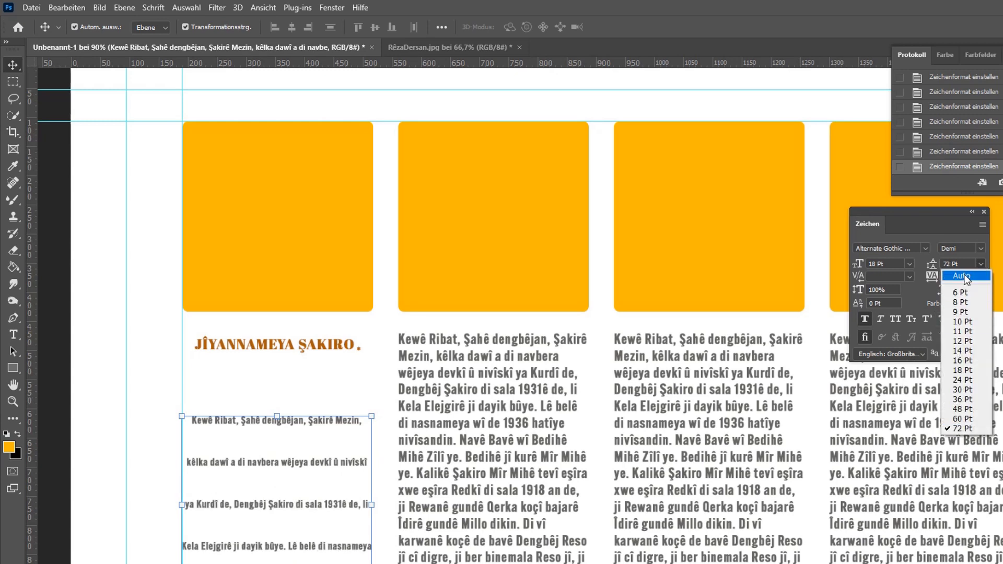
click(965, 276)
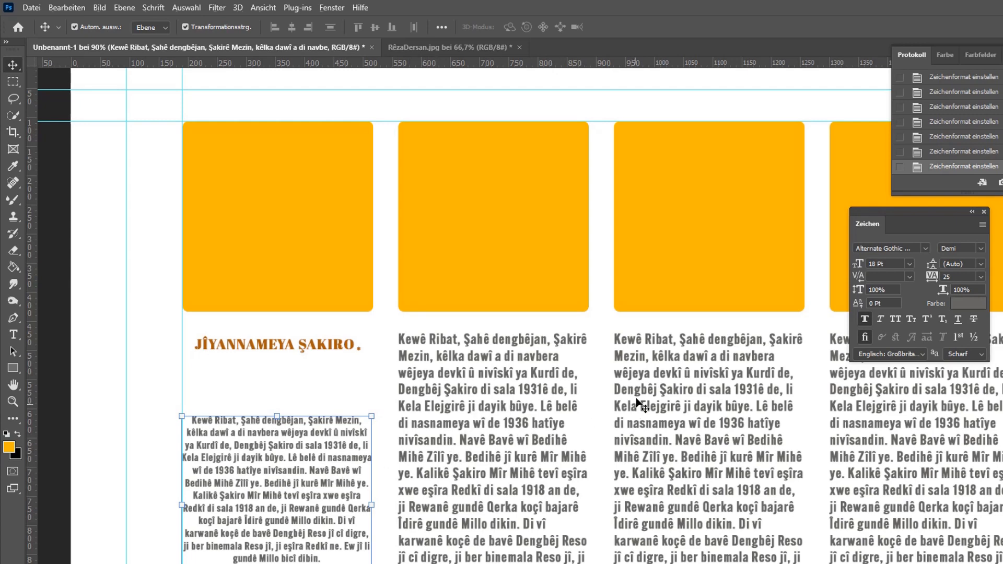
scroll(608, 368, down, 4)
click(34, 9)
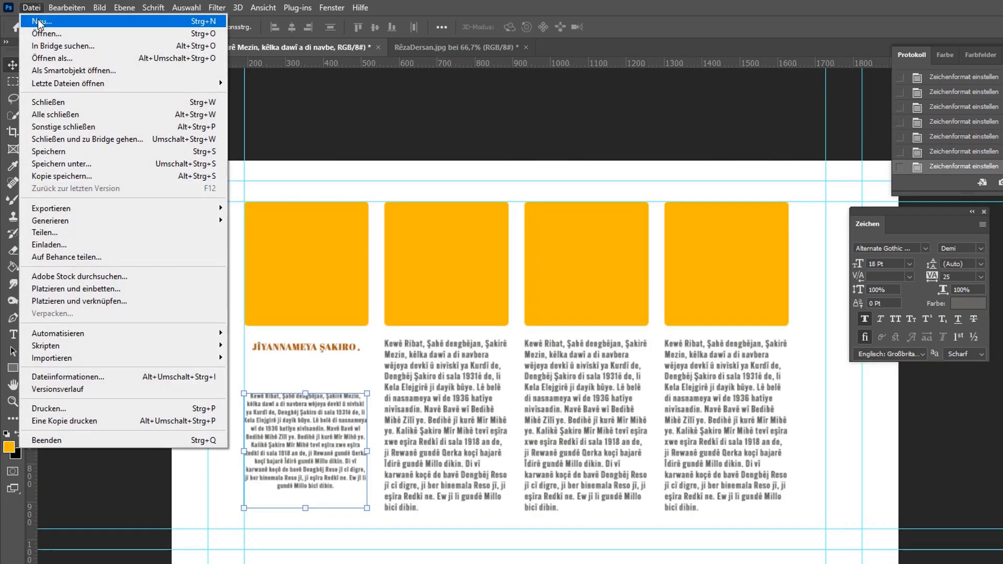
click(37, 20)
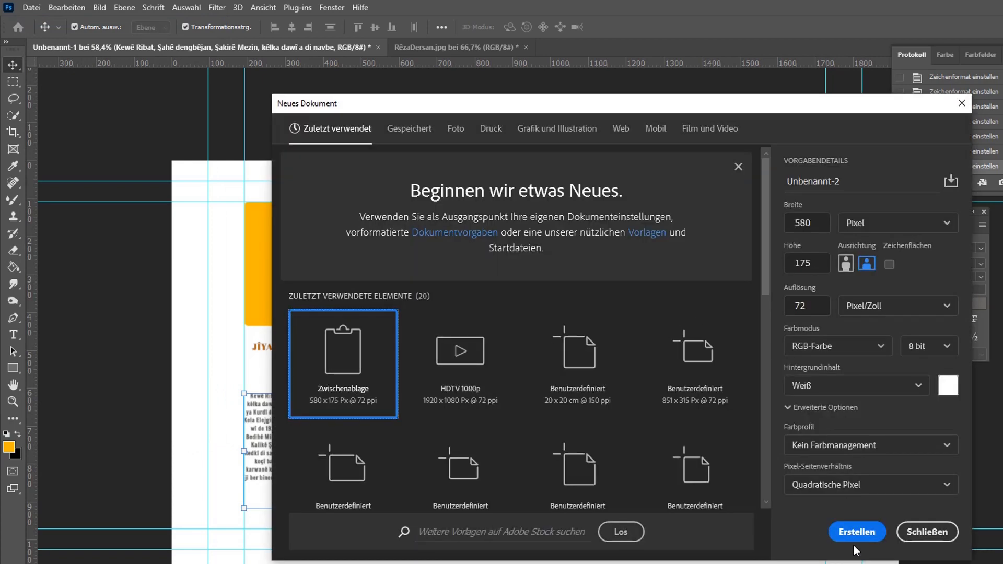
click(856, 538)
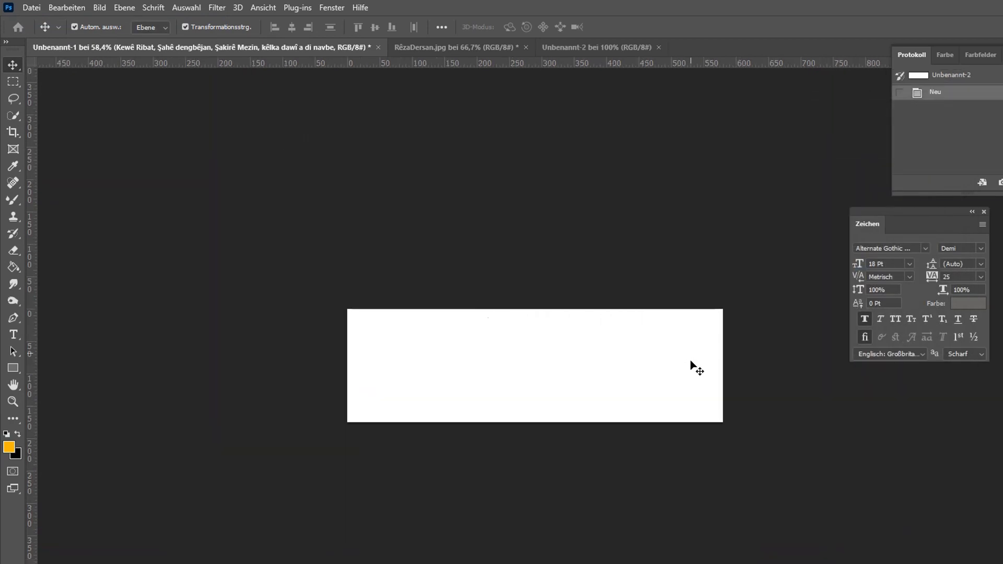
click(659, 47)
Create a new document from the HDTV 1080p film and video preset, 1920 × 1080 px at 72 ppi
click(32, 8)
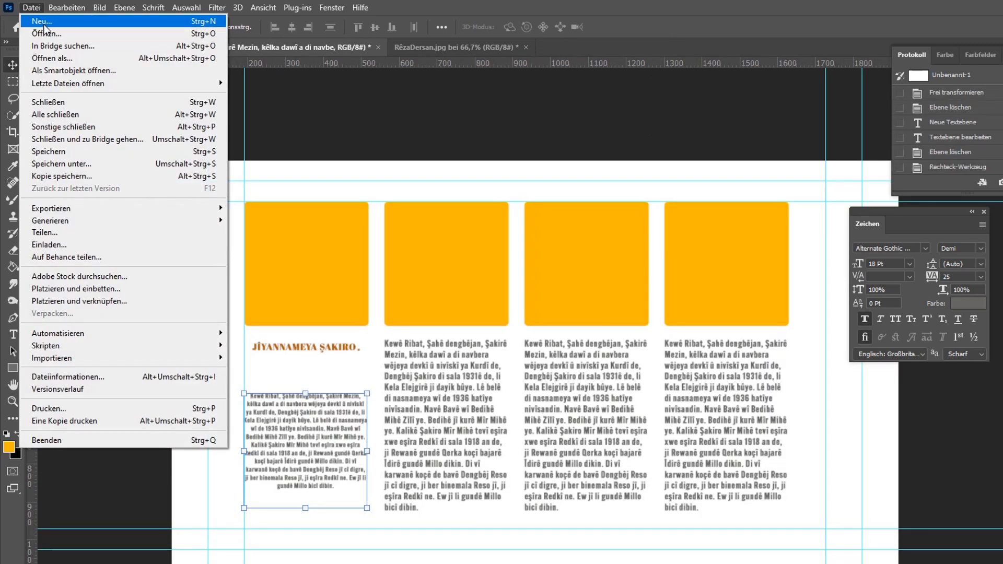
click(32, 17)
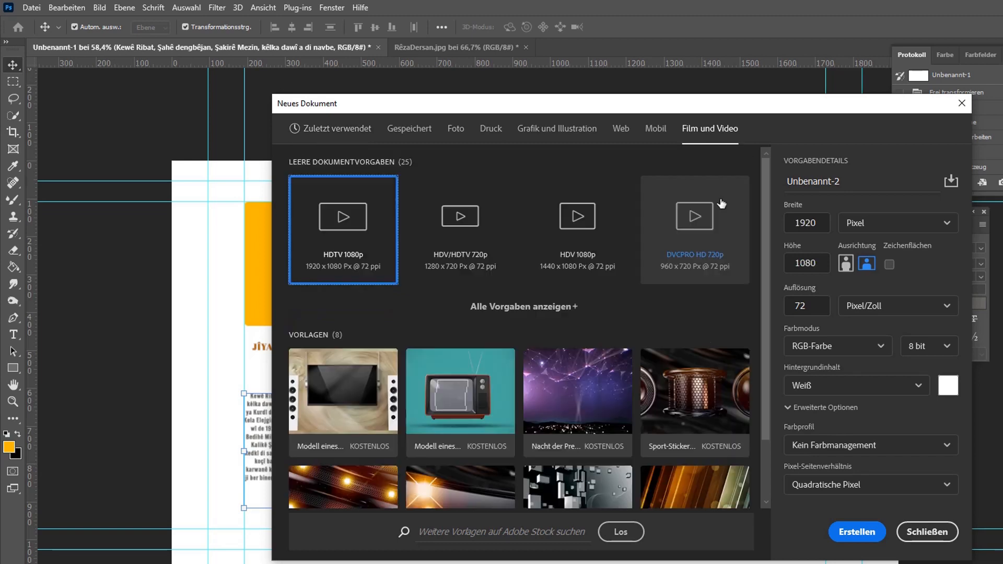
click(867, 532)
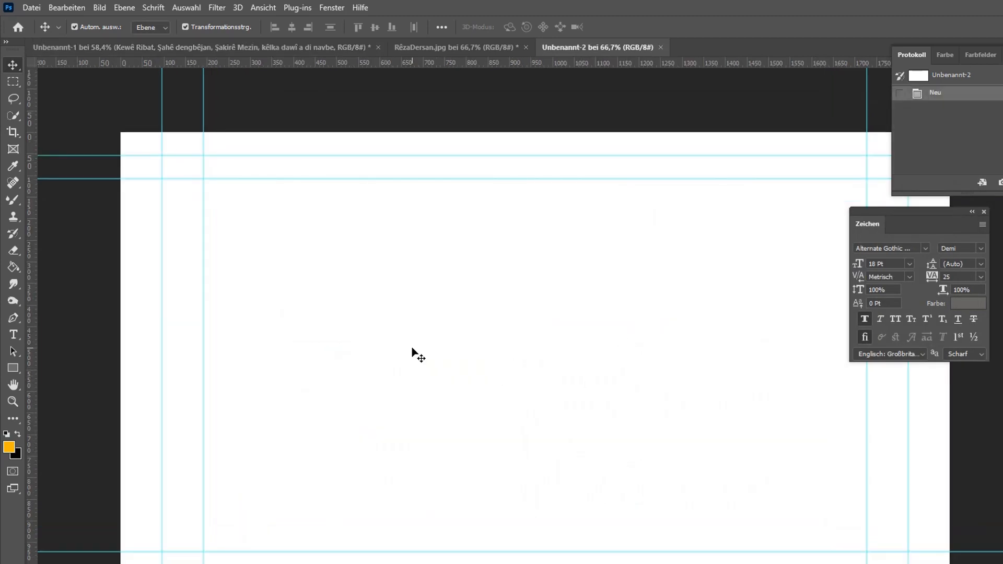
Start a horizontal text line near the upper-left guides of the new document with a font size of 36 pt
click(13, 335)
click(245, 238)
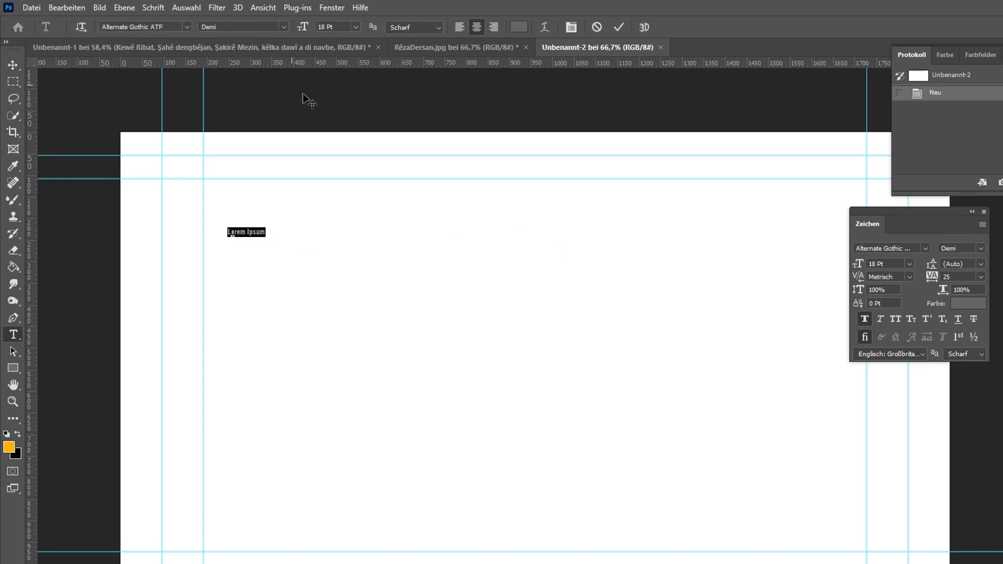
click(355, 26)
click(357, 163)
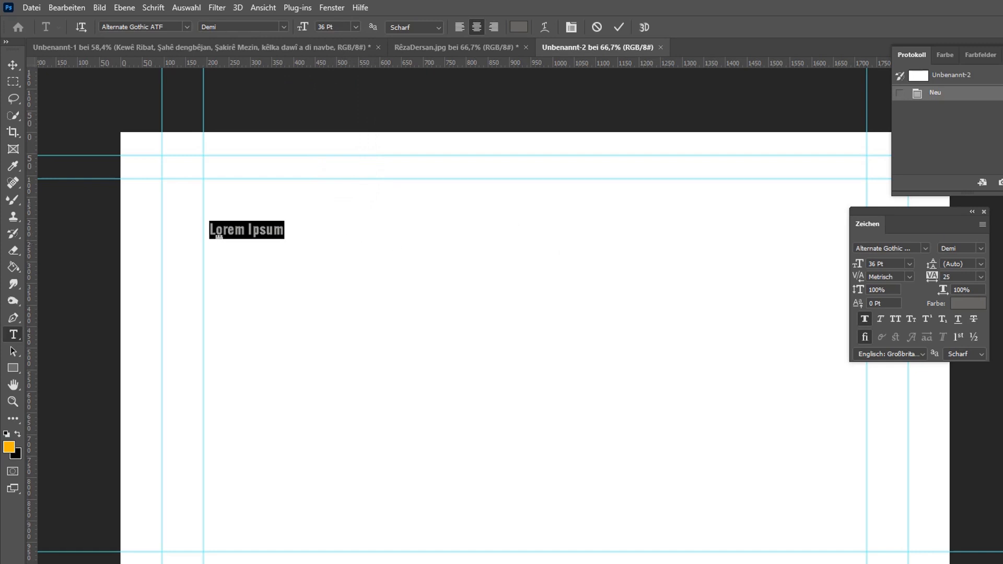
Enter "Tirşik" as the first line of the text and "Goştê kelandî" as the second line
click(252, 230)
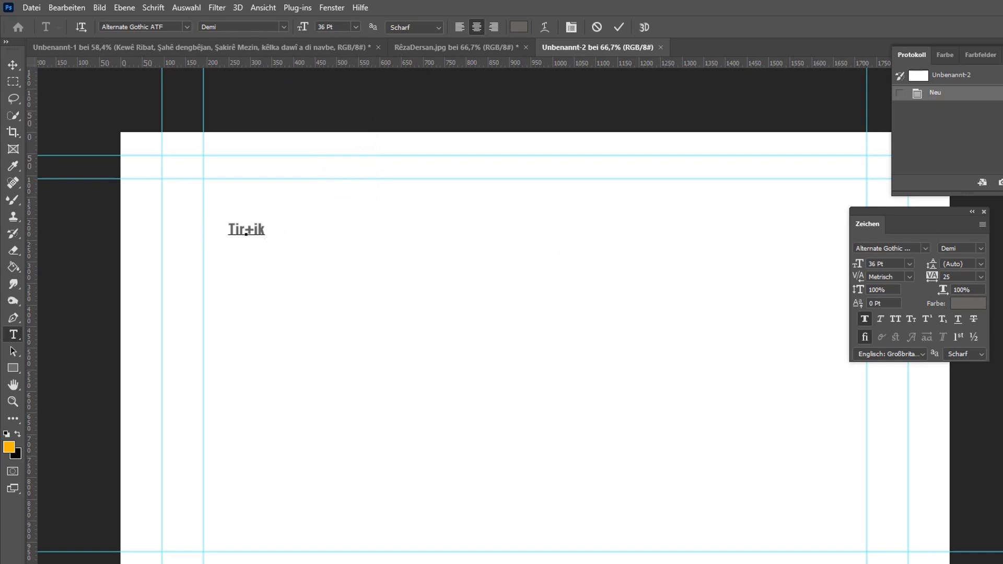
key(Left)
key(BackSpace)
key(BackSpace)
key(BackSpace)
text(şik)
text(Gotş)
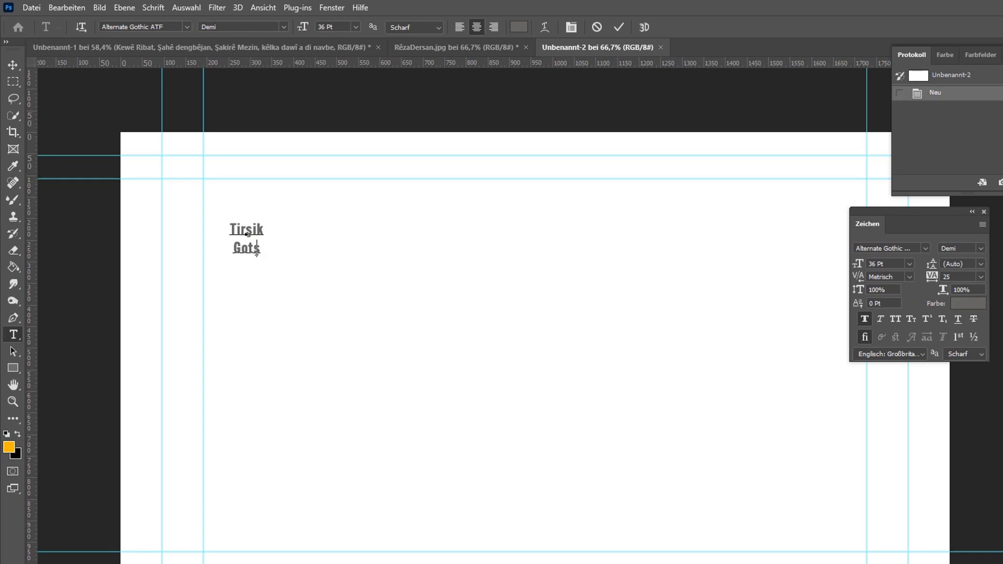
text(ê kelandî)
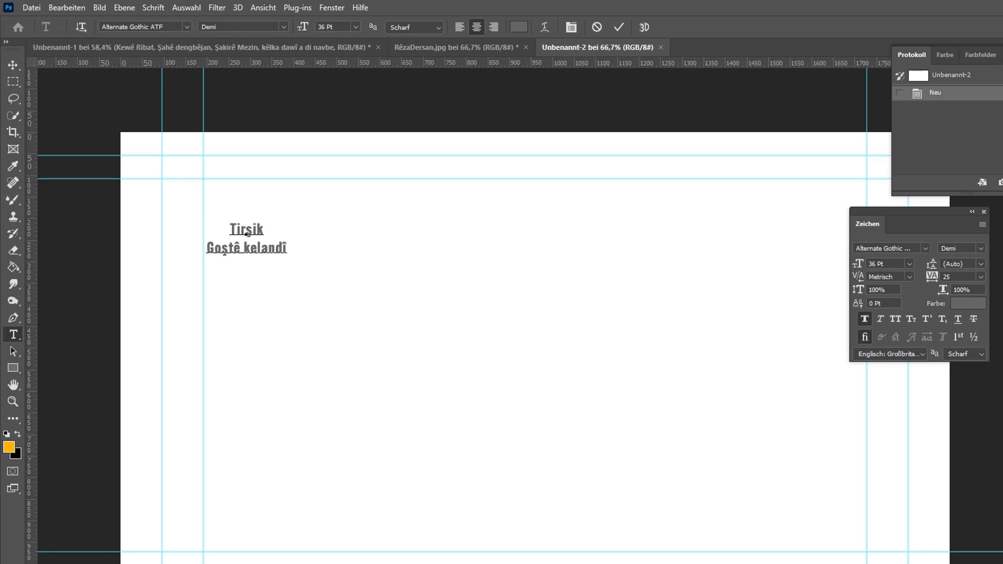
Add the lines "Petatên qelandî", "Îsotên Sorkirî" and "Nanê Şikeva" to the dish list
text(Petatên qelandî)
key(Return)
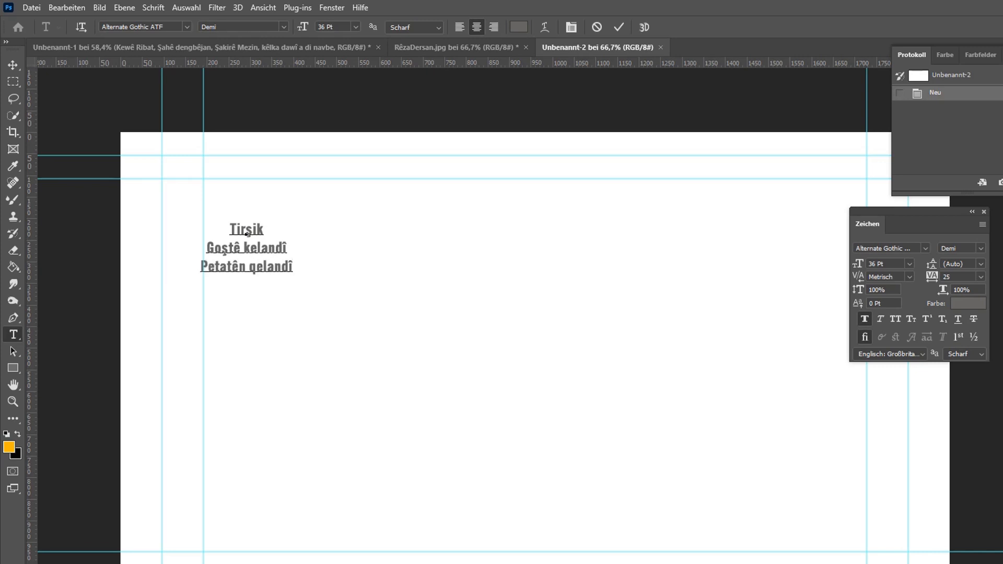
text(Îsotên Sorkirî)
key(Return)
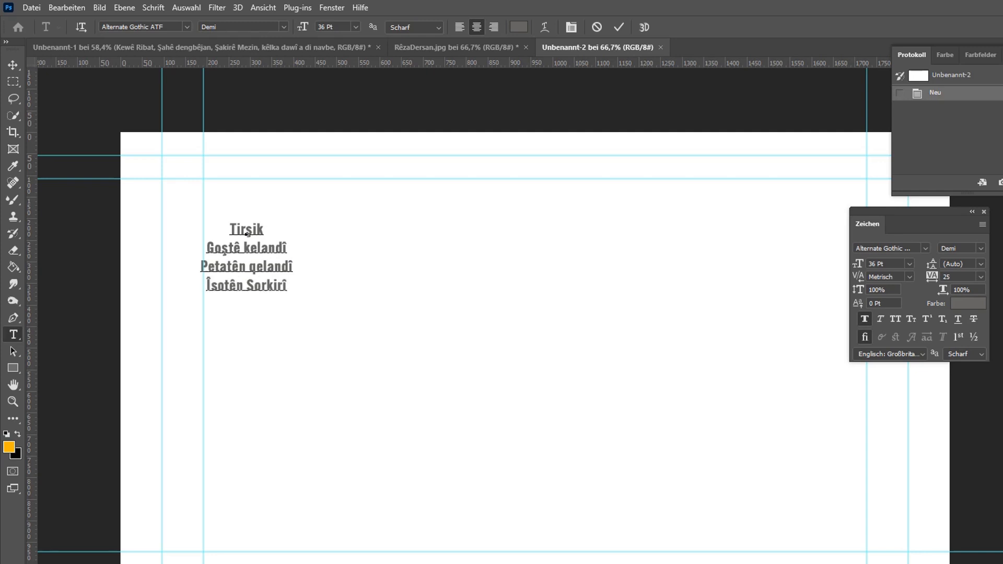
text(Nanê Şikeva)
key(Return)
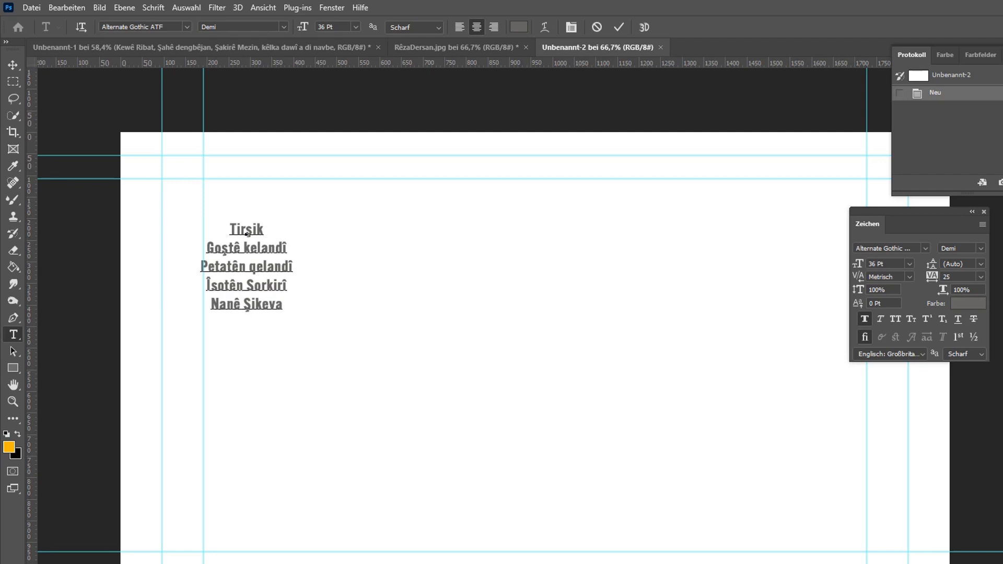
Continue the dish list with the lines "Nanê Tenûrê", "Zelete" and "Mehîr"
text(Nanê Tenûrê )
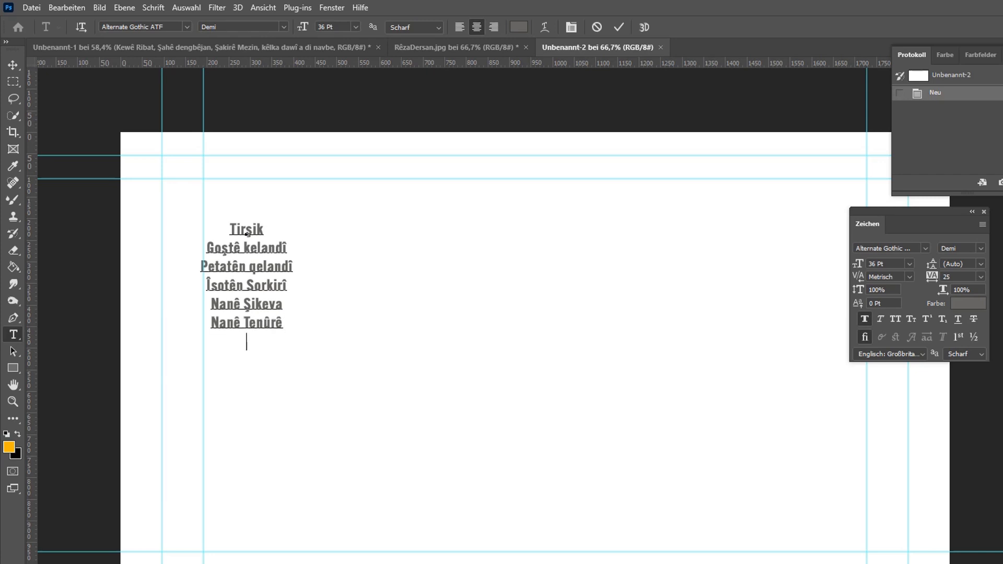
text(Zelete)
key(Return)
text(Mehrî)
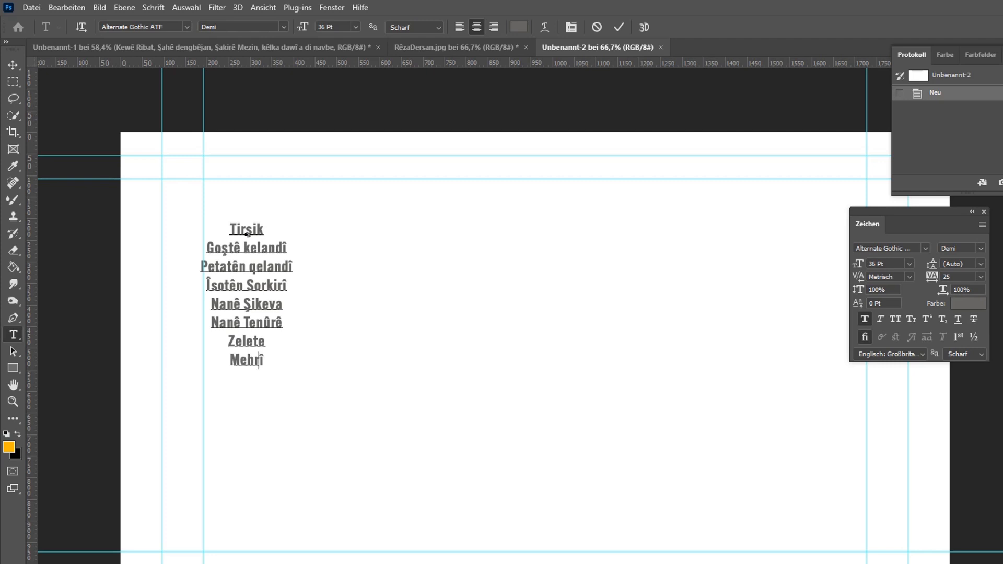
key(BackSpace)
text(r )
Finish the dish list with the lines "Kerengên sorkirî" and "Penîrê bi sîrik"
text(Kerengên sorî)
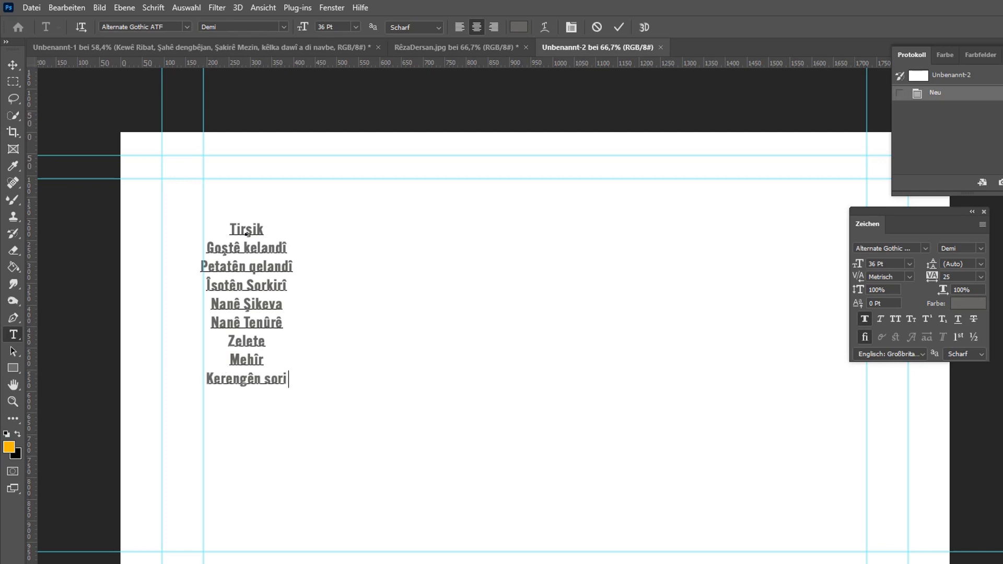
key(BackSpace)
text(kirî)
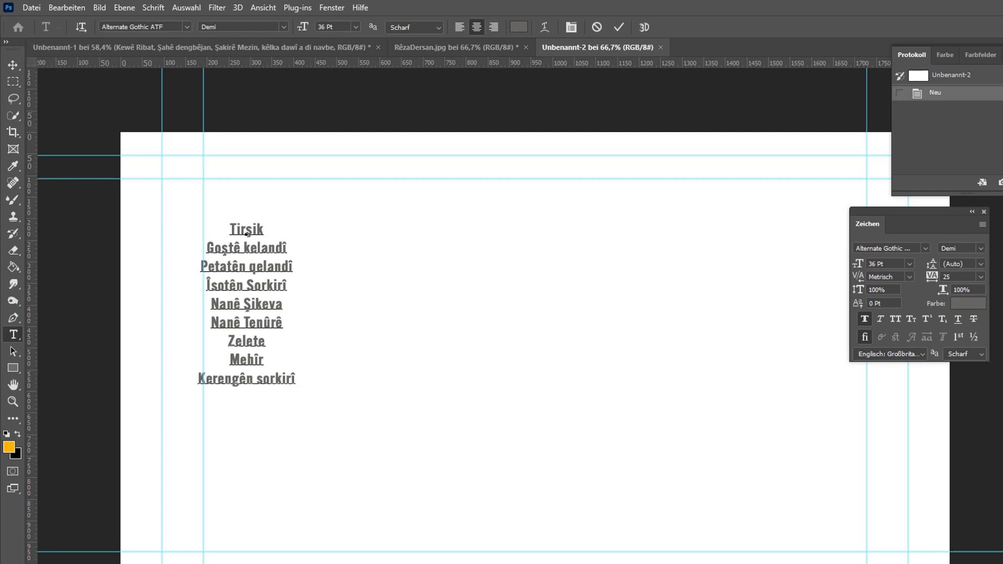
key(Return)
text(Penîrê bi sîrik)
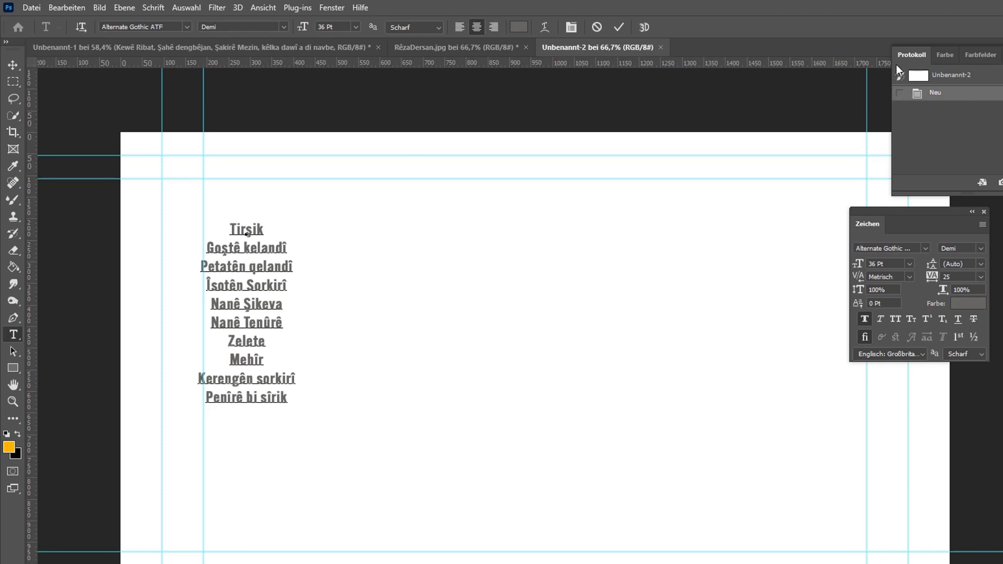
Move the dish list slightly right and down so it sits inside the vertical guide, and try to left-align its text
click(11, 64)
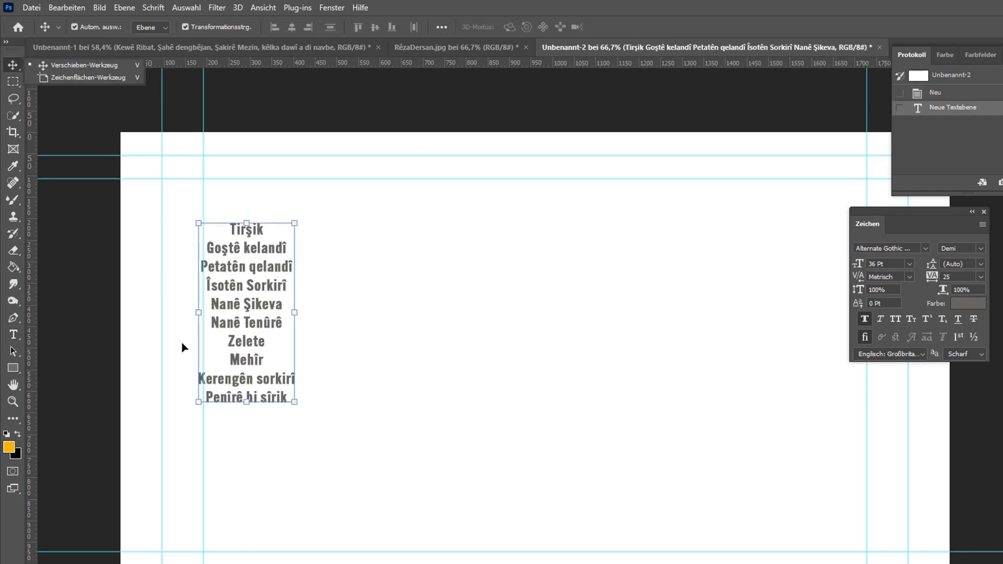
drag(261, 287, 289, 296)
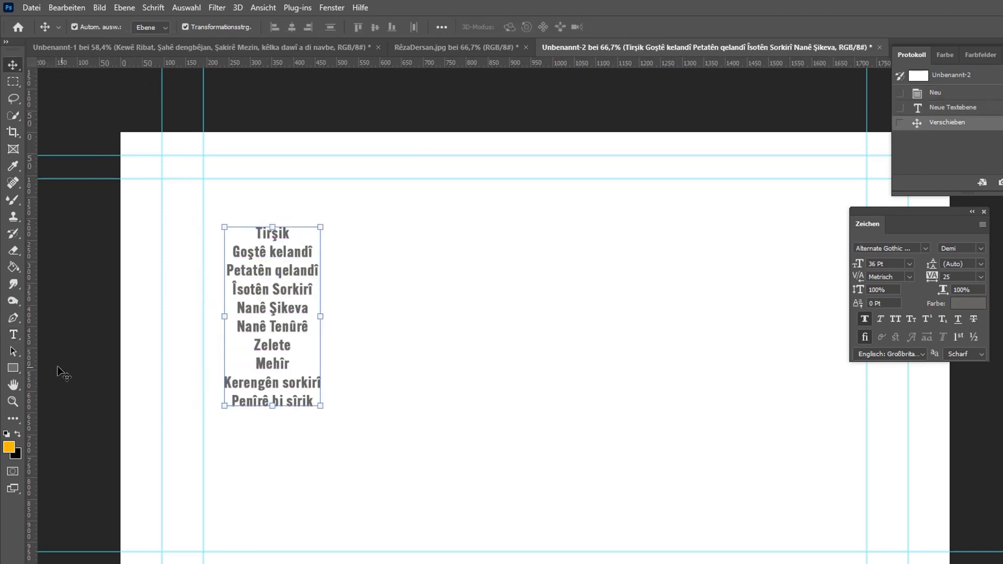
click(13, 335)
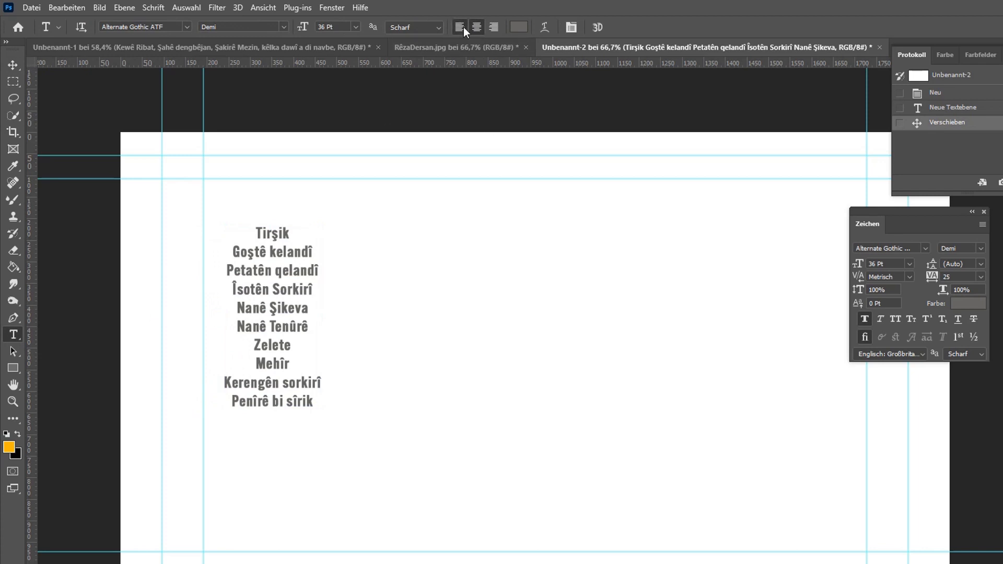
click(462, 27)
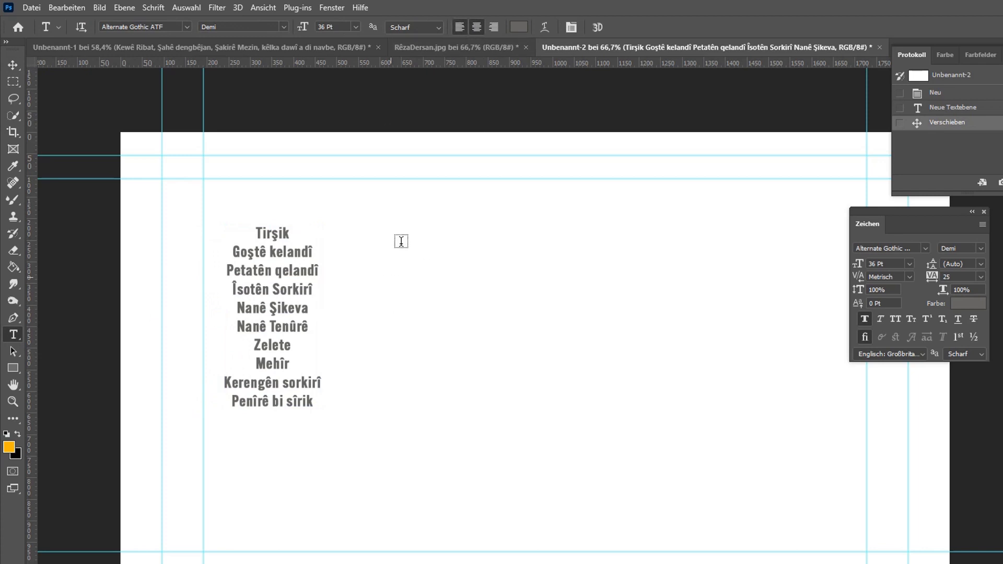
Left-align the dish list and move it rightward to leave room for a number column beside it
click(13, 65)
drag(312, 252, 440, 284)
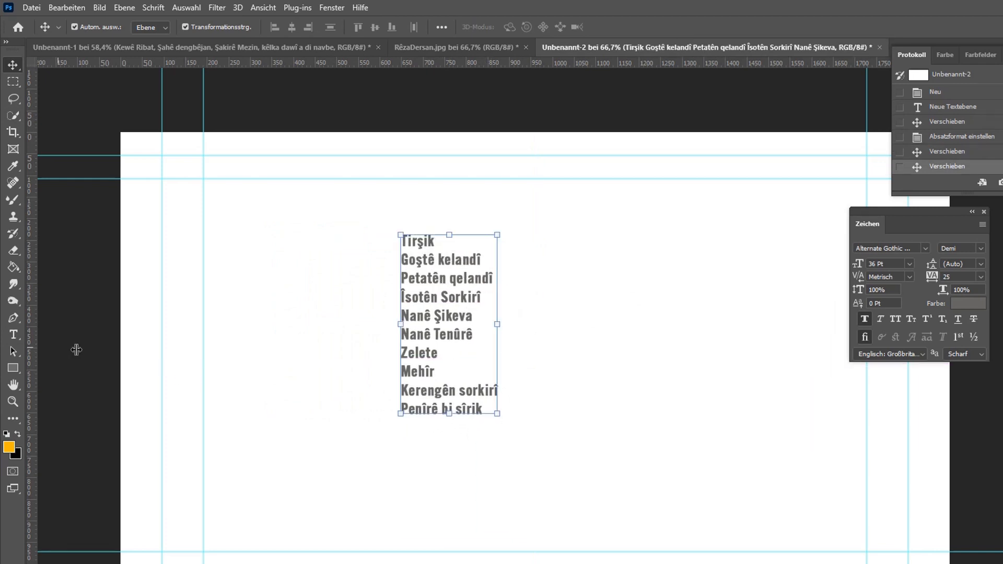
Add a text layer to the left of the dish list with the numbers 1 to 10, one per line
click(13, 335)
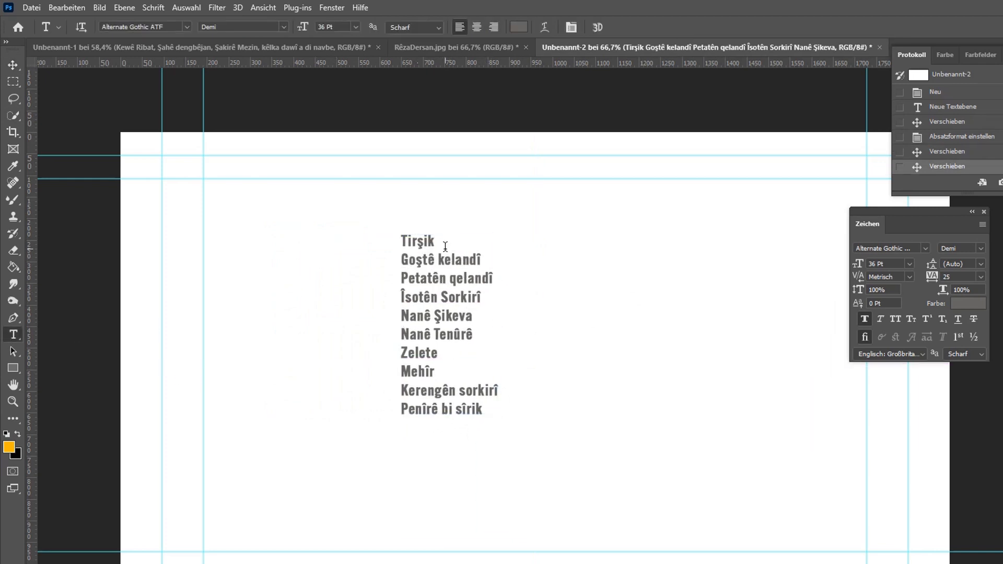
click(337, 246)
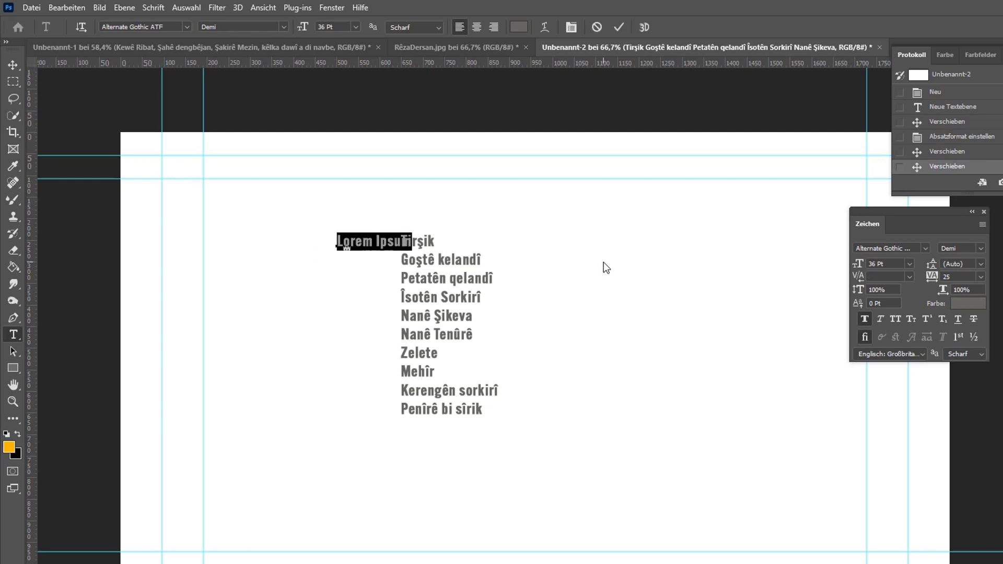
text(1)
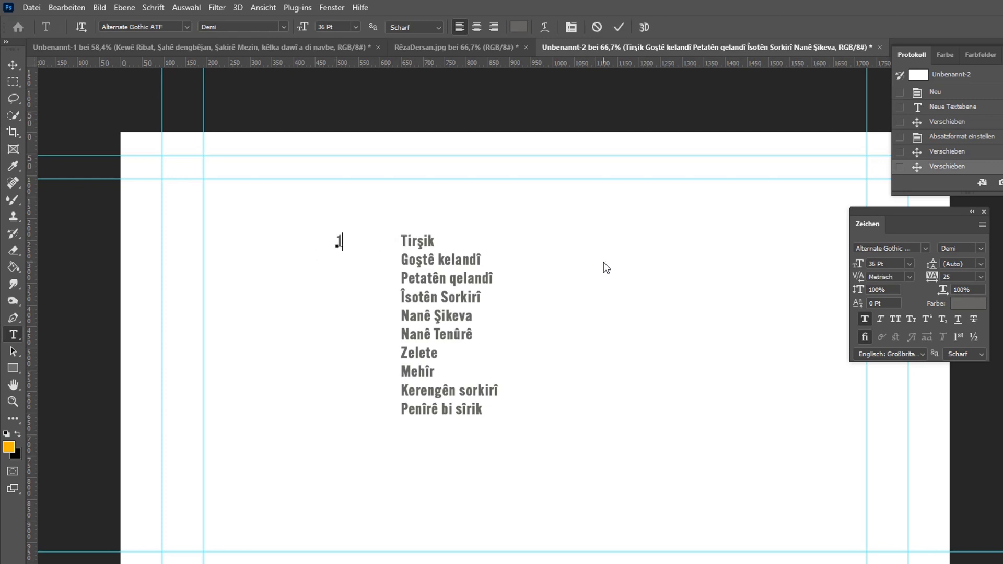
key(Return)
text(2)
key(Return)
text(3)
key(Return)
text(4)
key(Return)
text(5)
key(Return)
text(6)
key(Return)
key(Return)
text(8)
key(Return)
text(9)
key(Return)
text(1)
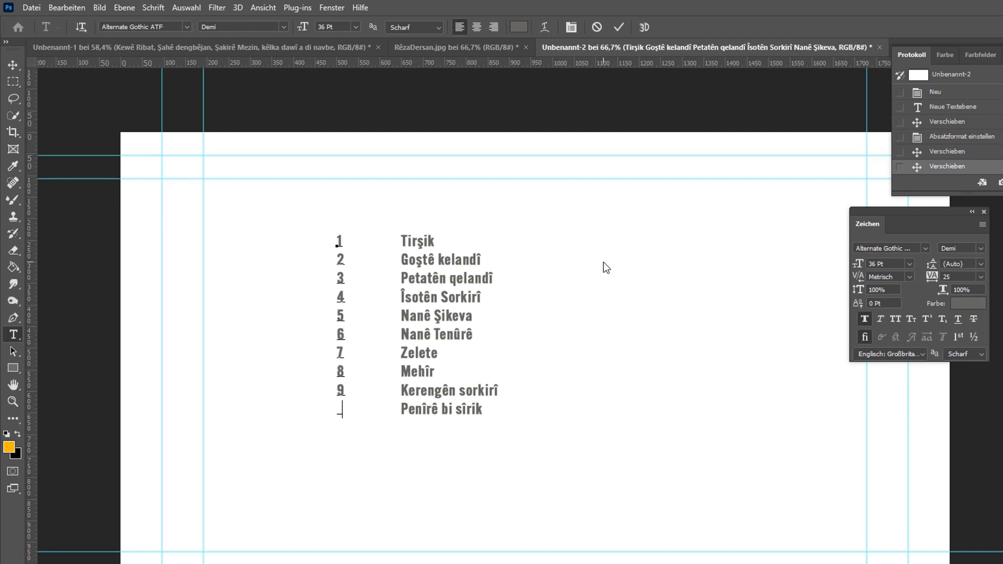
key(Return)
text(0)
Move the number column further left, widening its gap to the dish list
click(13, 65)
drag(343, 283, 289, 283)
double_click(470, 318)
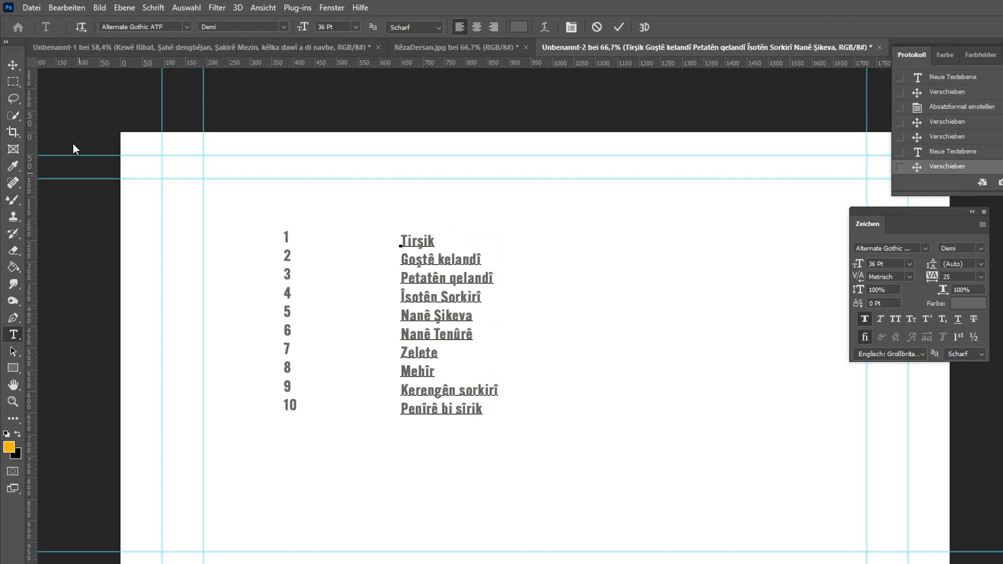
click(12, 65)
Add a description text layer right of the dish list reading "Îsotên Sorkirî, ji îsotên tuj, ji îsota reş, ji catirê"
click(14, 337)
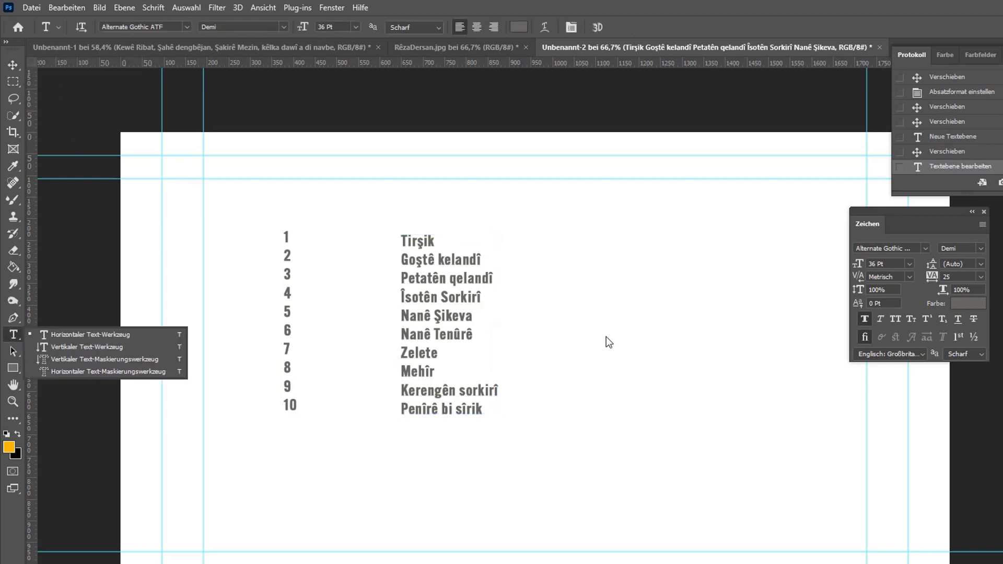
click(577, 309)
click(577, 309)
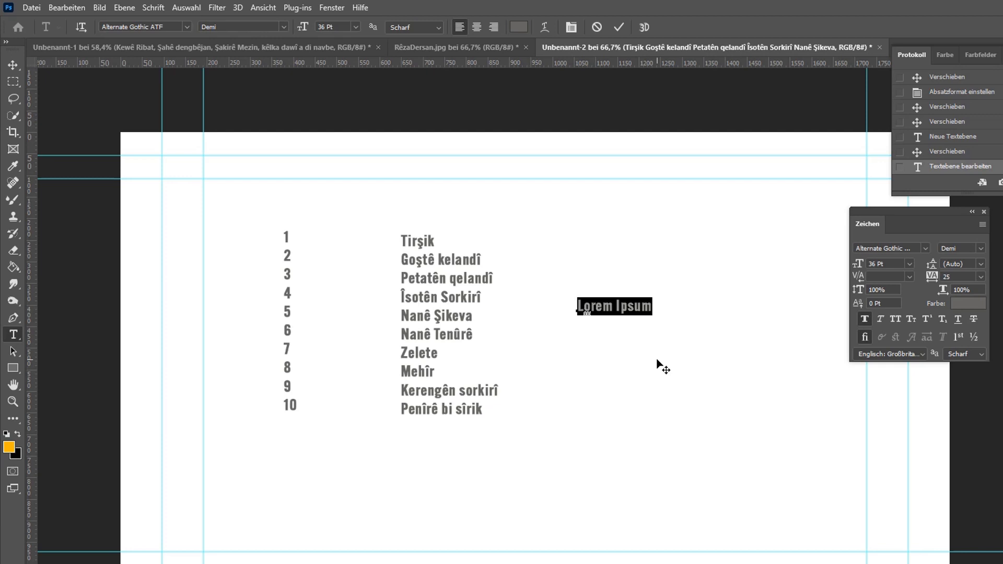
text(Îsotên )
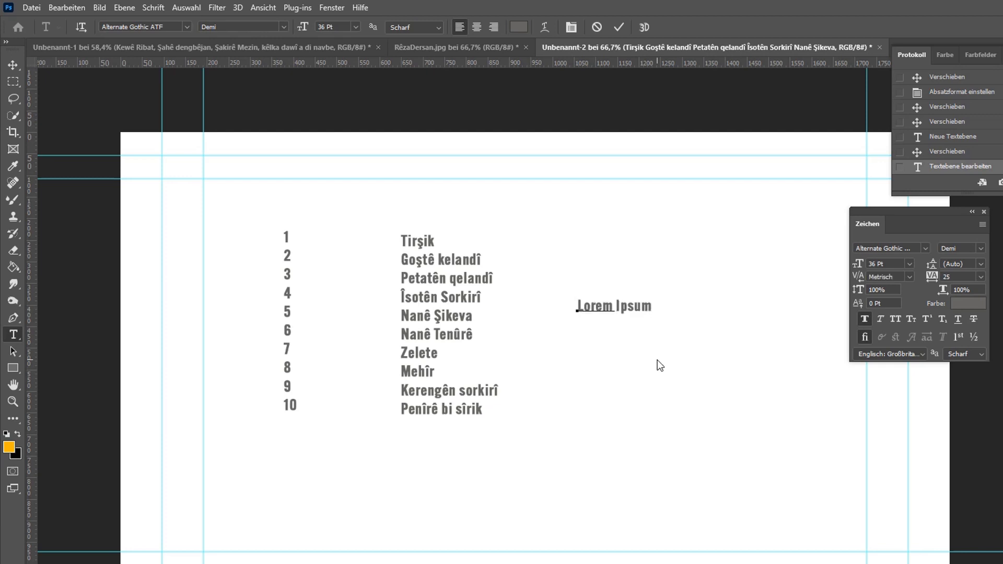
text(Sorkirî)
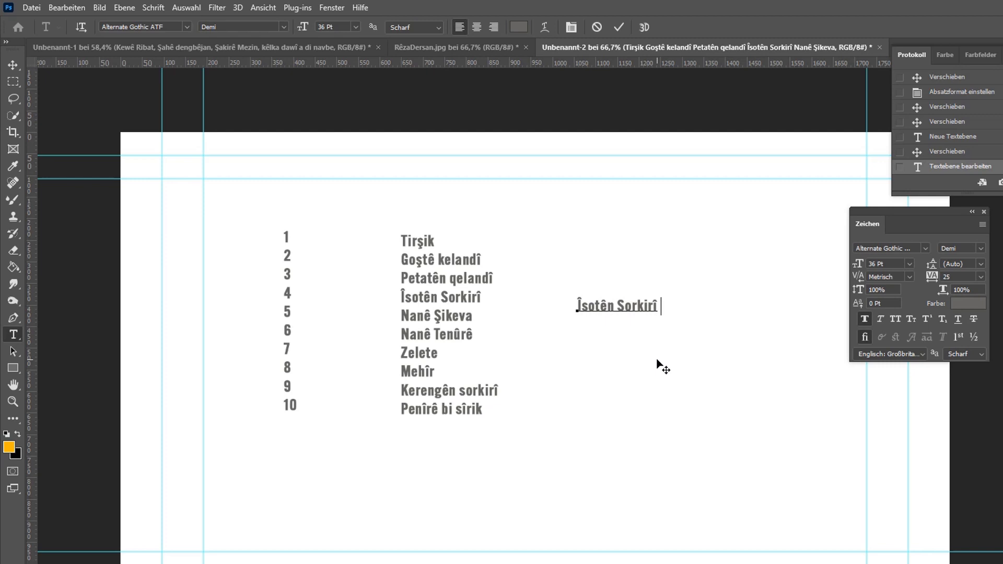
text(, ji îsotên tuj.)
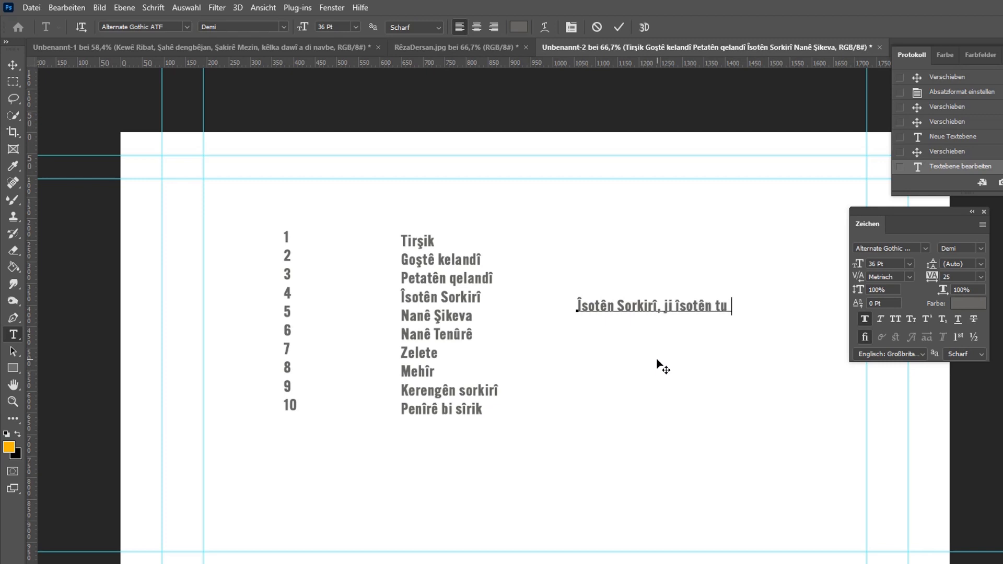
text( ji)
text(îsota reş, ji)
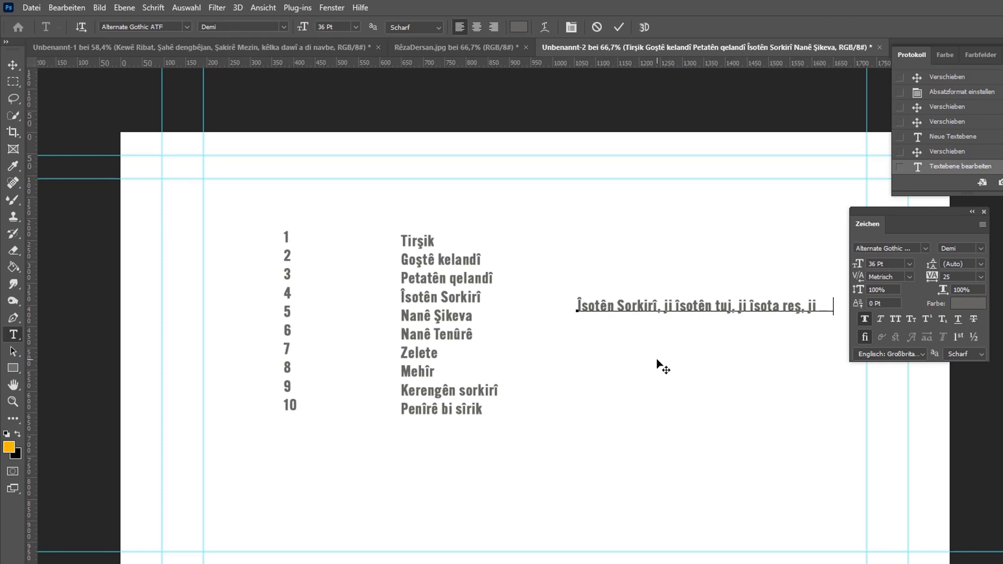
text( catir)
Move the character settings off the canvas edge and finish the description with "û ji kevçîyek rûn tê sorkirin"
drag(947, 212, 727, 144)
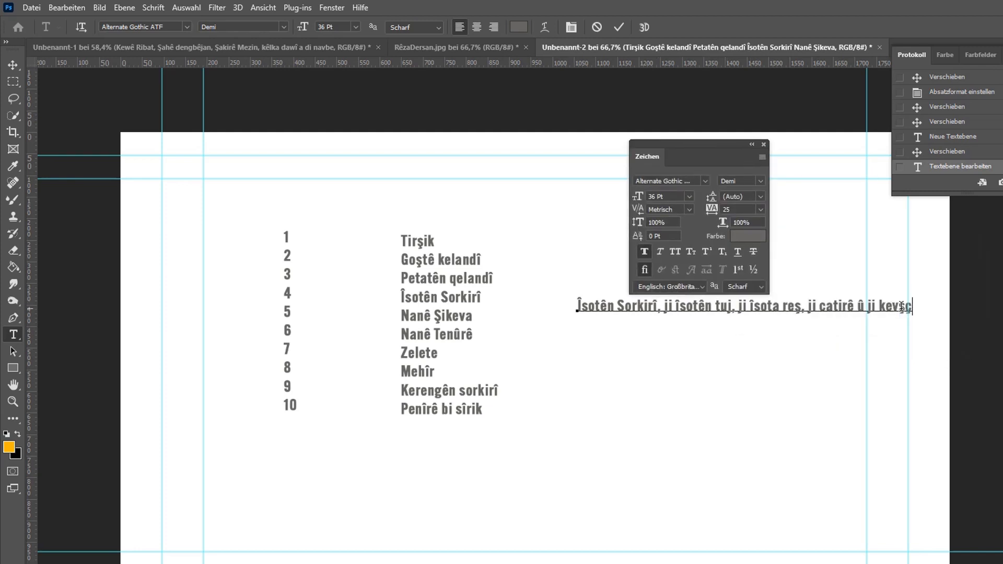
drag(897, 303, 925, 306)
text(ç)
key(BackSpace)
text(e)
key(BackSpace)
text(vçîyek rûn)
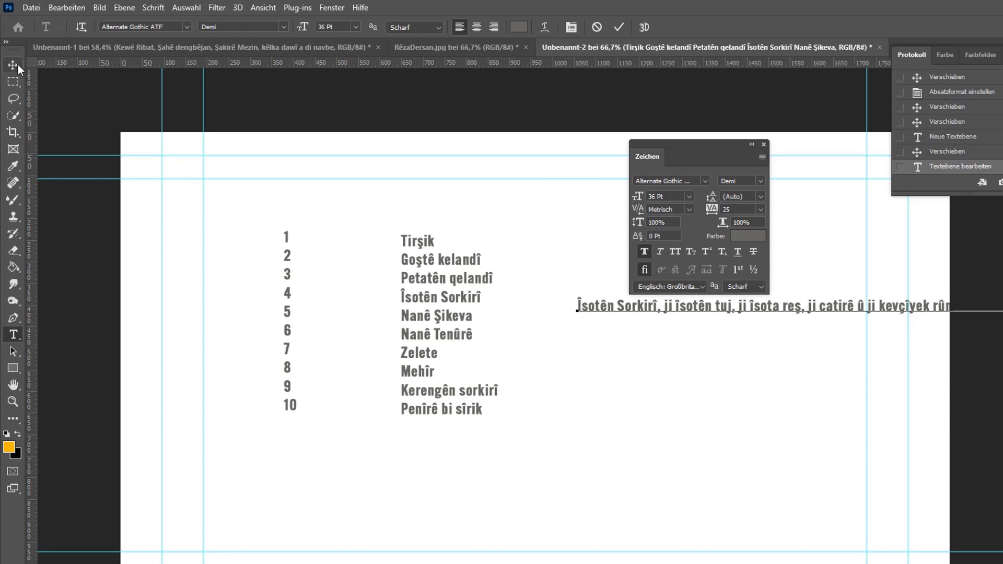
Break the description into two lines before "ji catirê" and commit the text
click(809, 305)
key(Return)
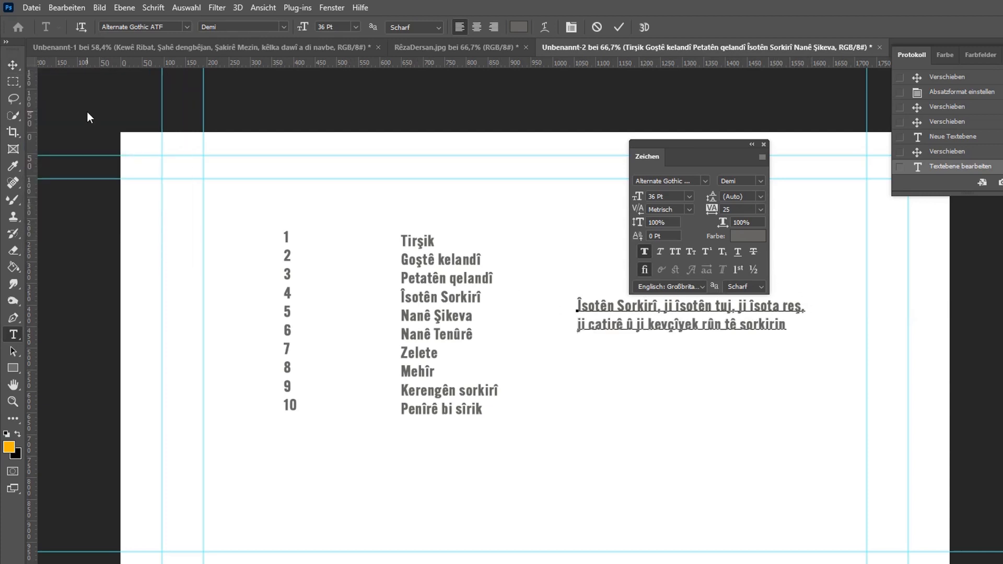
click(12, 65)
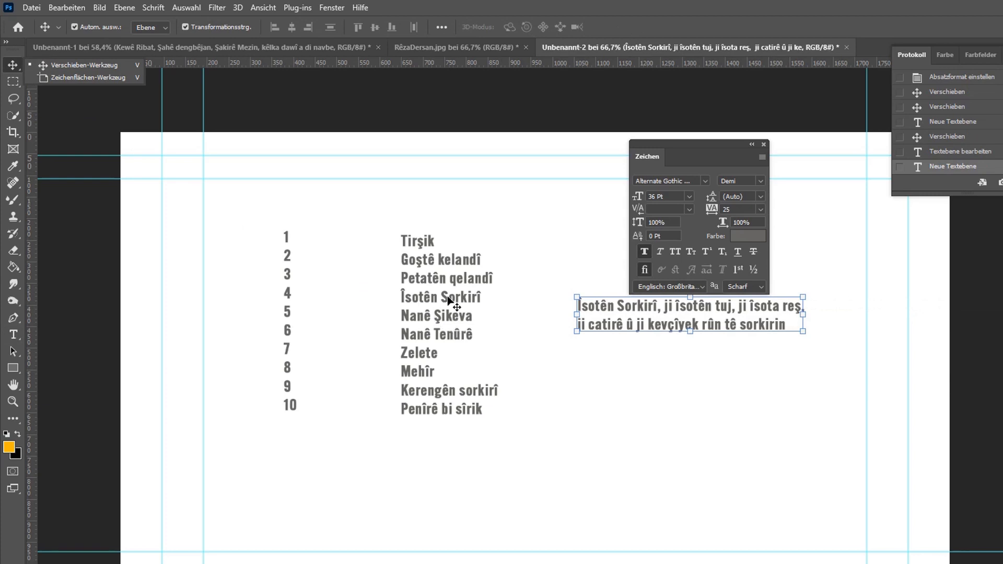
Insert a blank line below "Îsotên Sorkirî" in the dish list
click(449, 301)
click(13, 335)
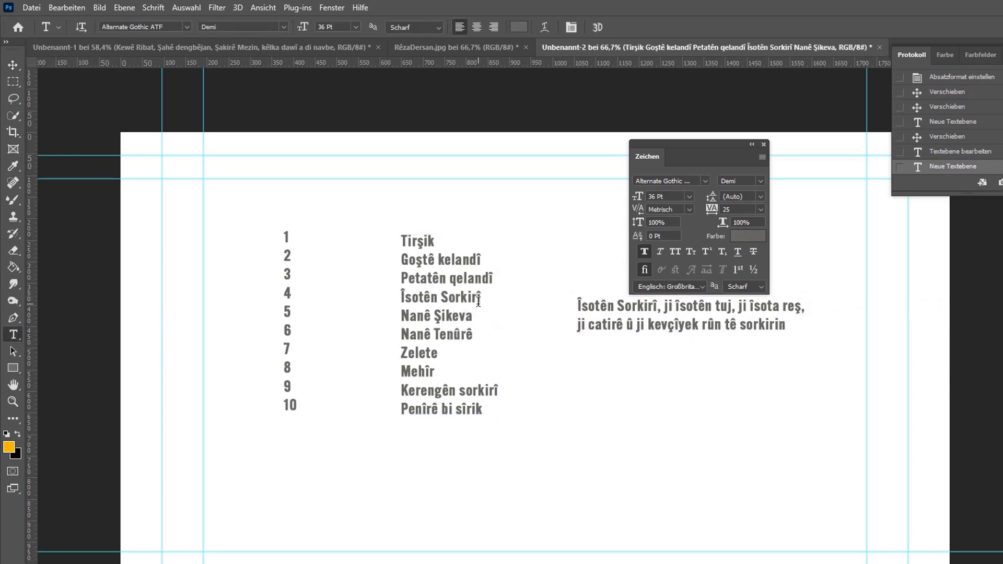
click(480, 296)
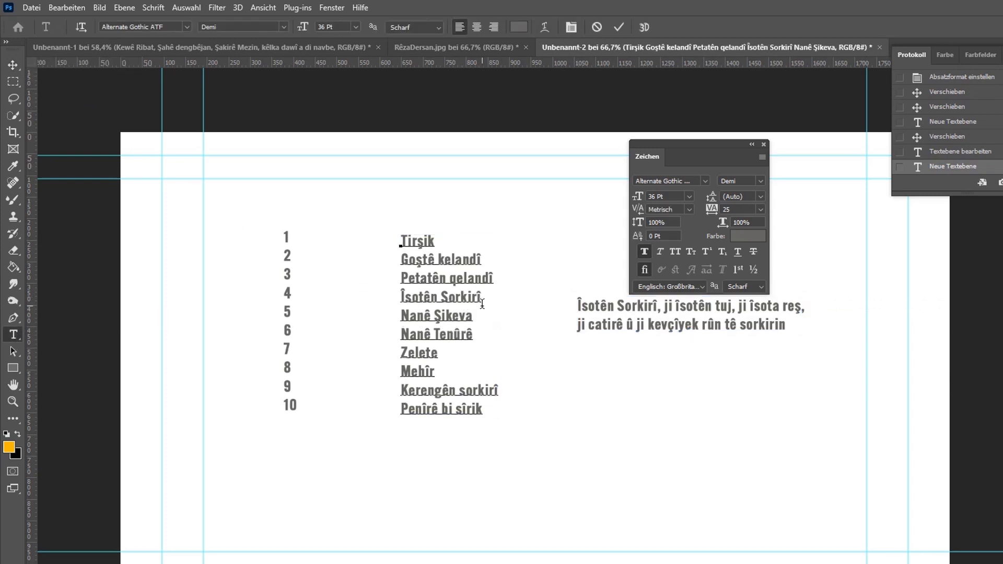
key(Return)
click(12, 65)
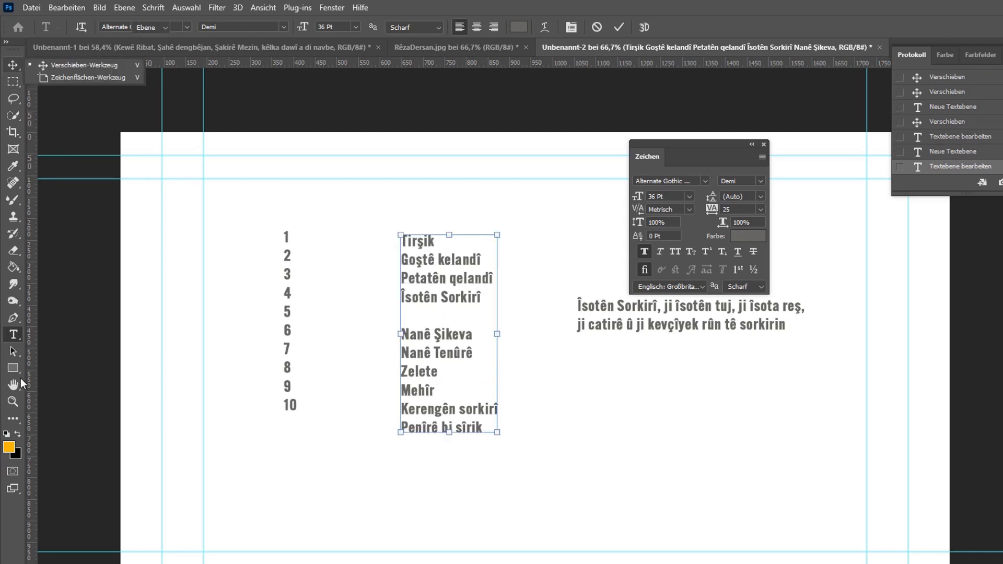
Set the two-line description text to the Book font style at 30 Pt
right_click(13, 334)
click(612, 305)
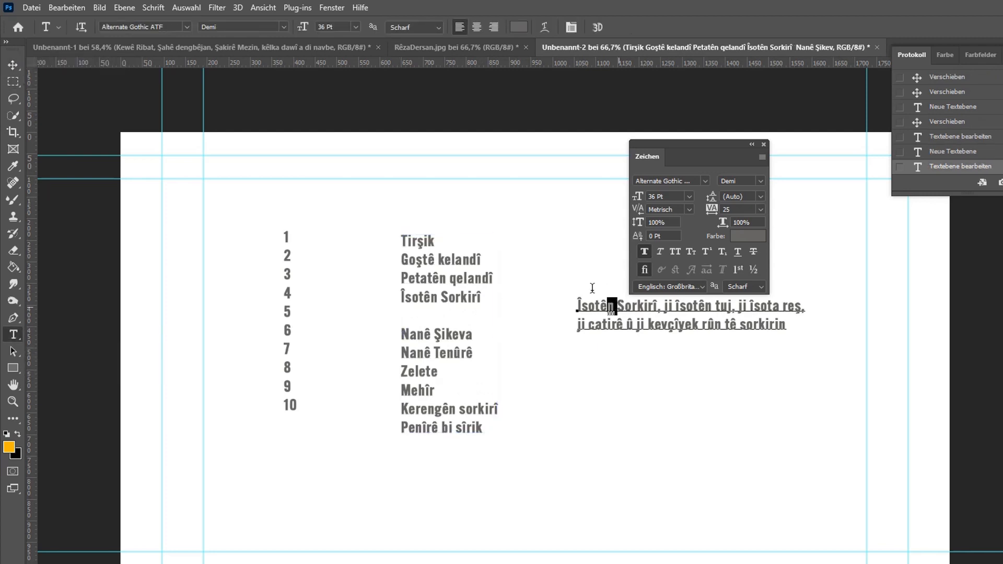
click(13, 68)
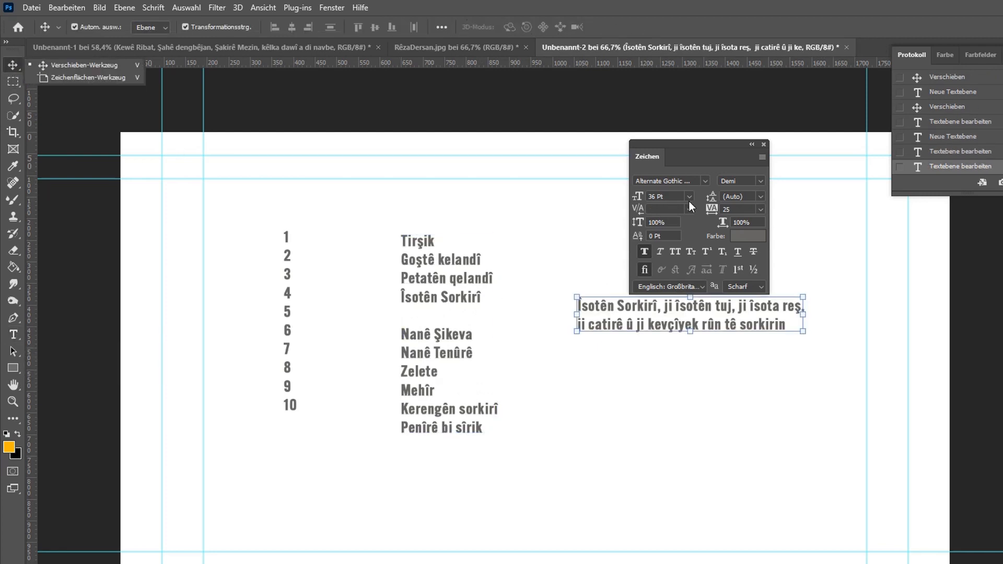
click(758, 179)
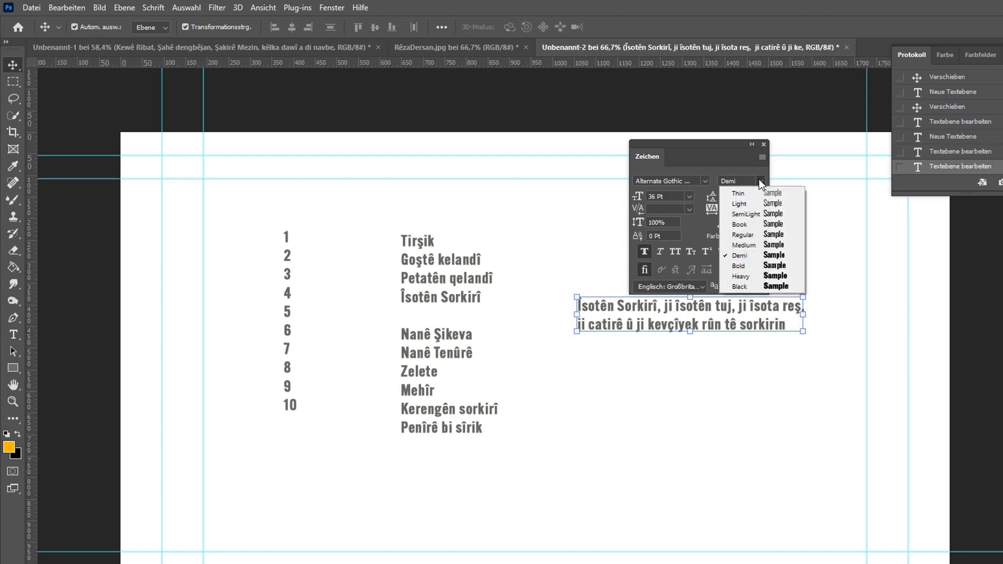
click(776, 224)
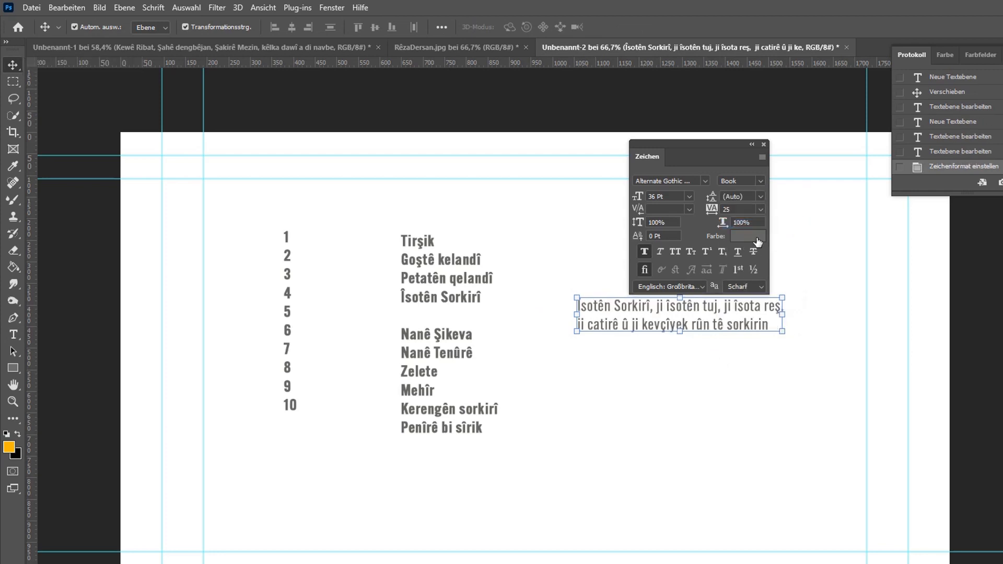
click(687, 197)
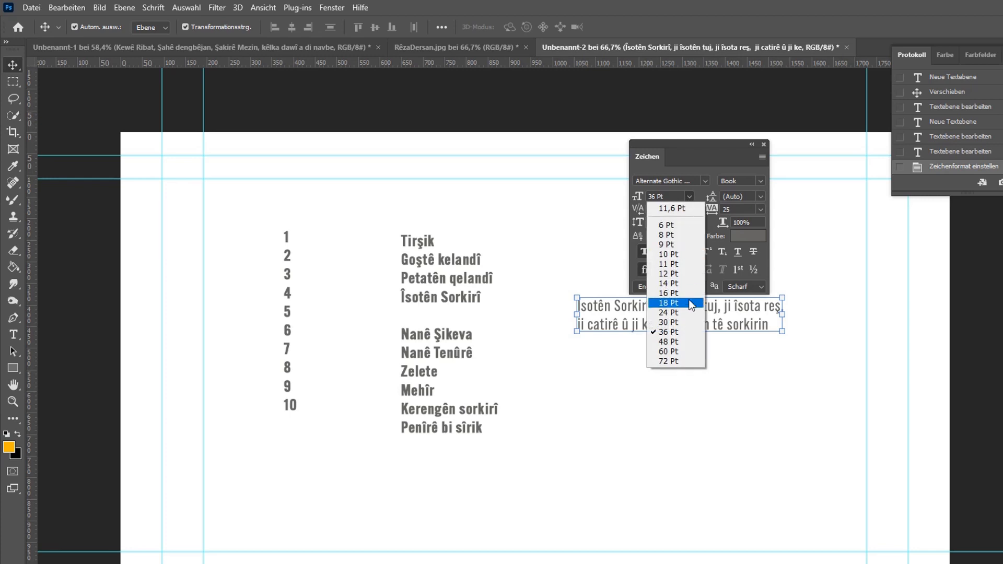
click(688, 322)
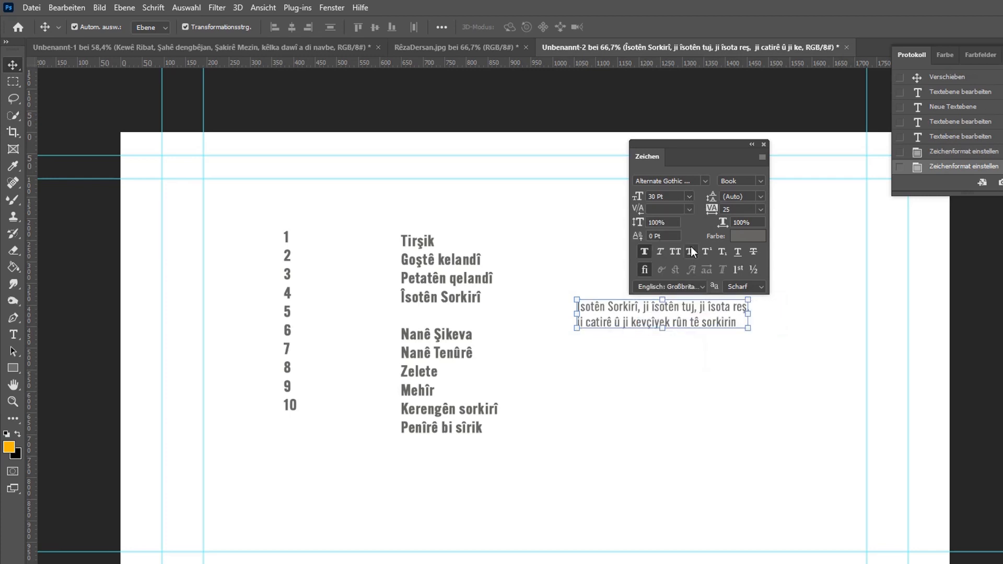
Try line spacings of 24 Pt, 30 Pt and 27 Pt on the description text
click(761, 209)
click(752, 209)
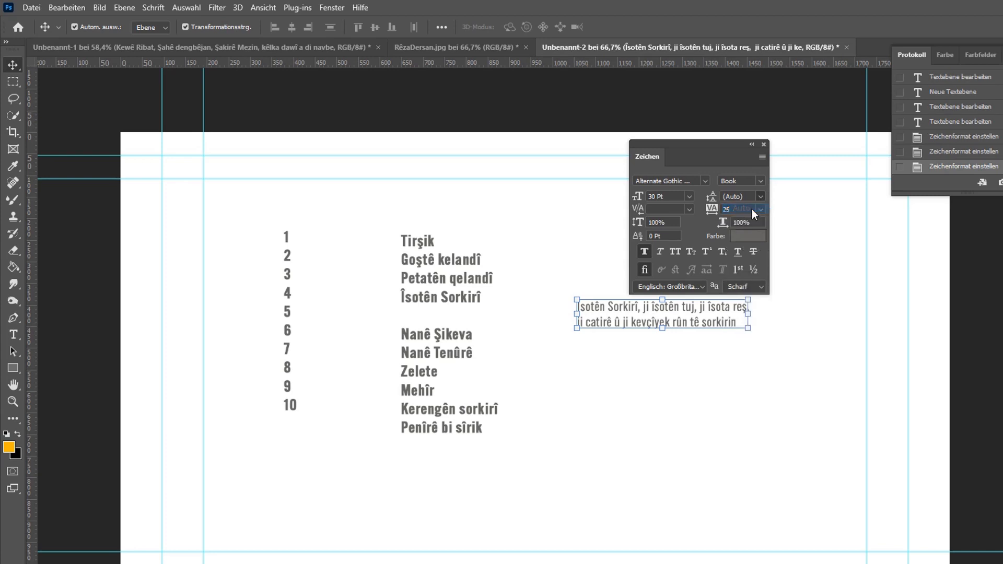
click(761, 197)
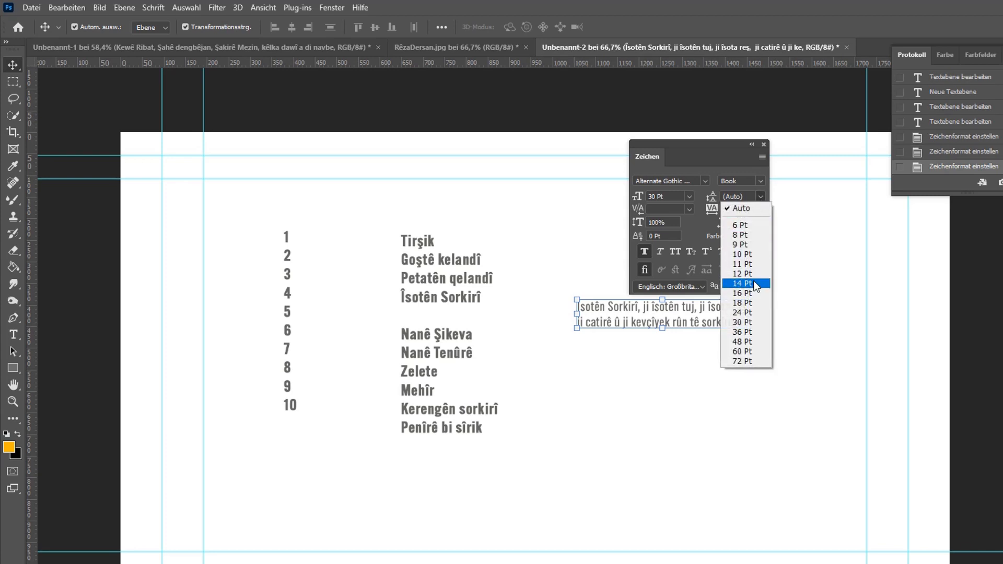
click(753, 313)
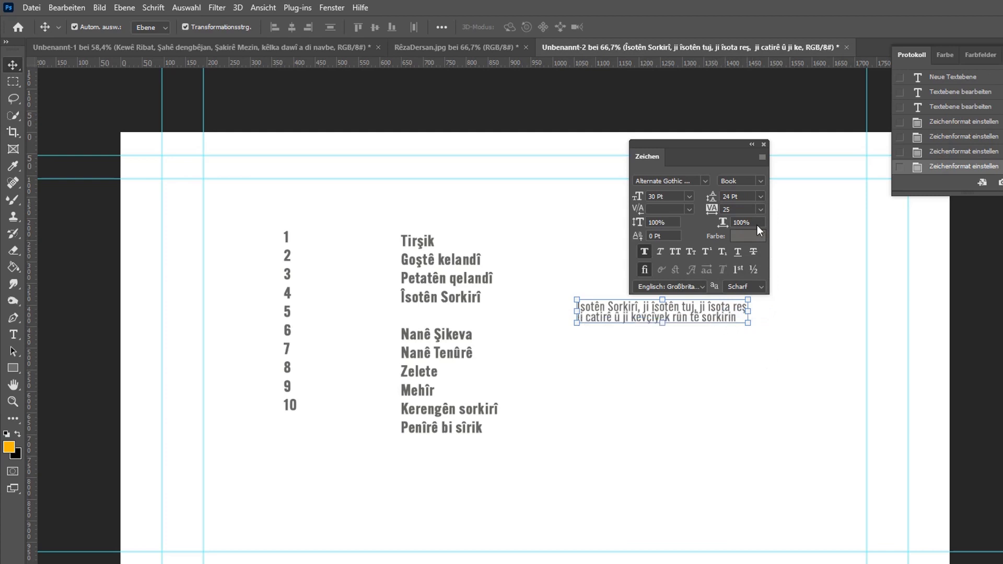
click(762, 197)
click(754, 324)
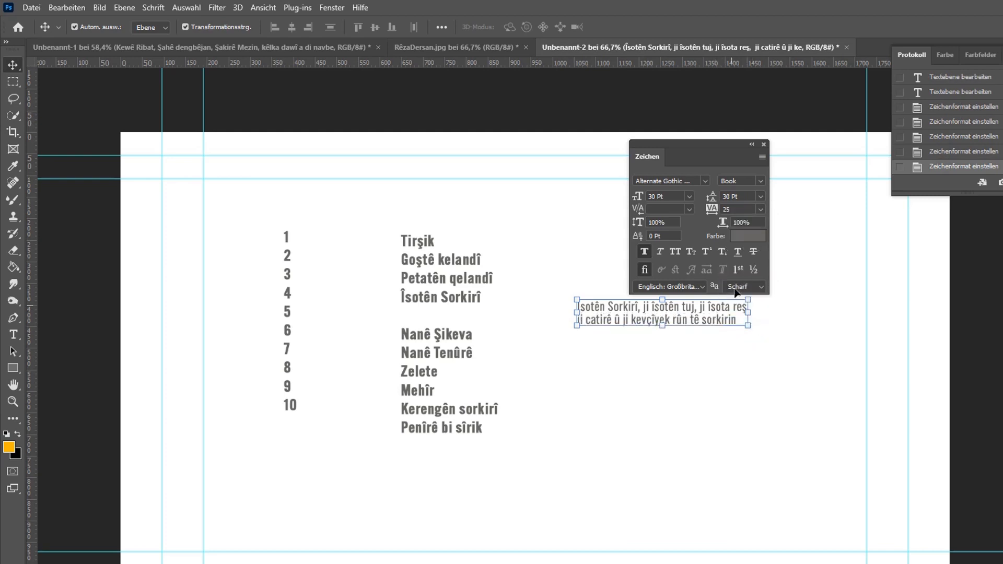
double_click(730, 196)
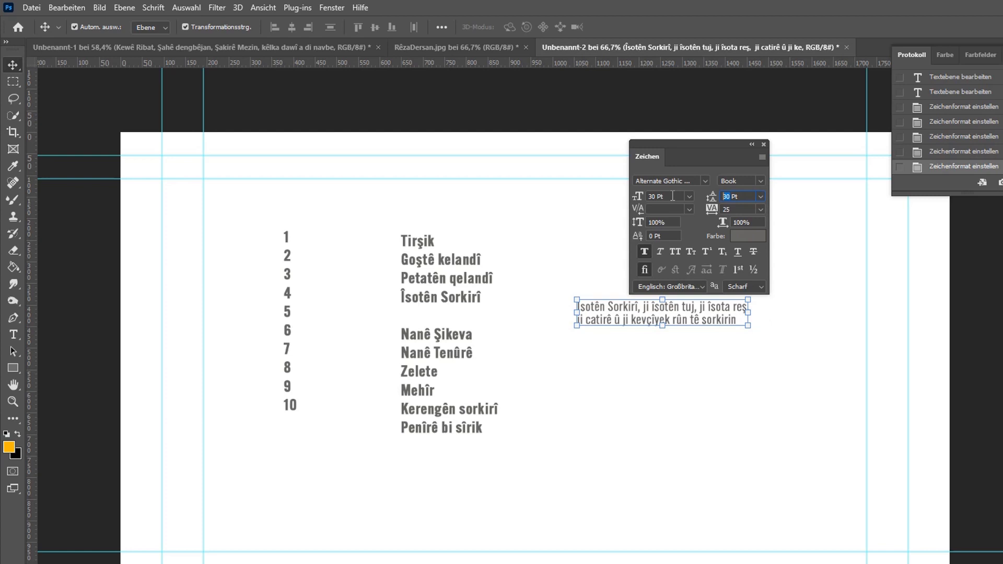
text(27)
key(Return)
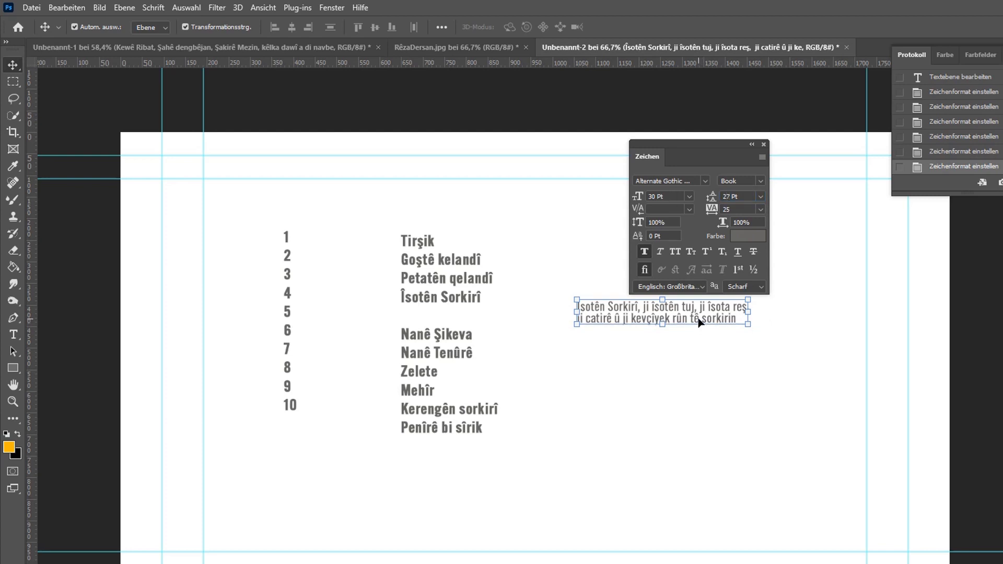
Place the description in the gap under "Îsotên Sorkirî" and set its font size and line spacing to 24 Pt
drag(699, 320, 521, 323)
click(690, 196)
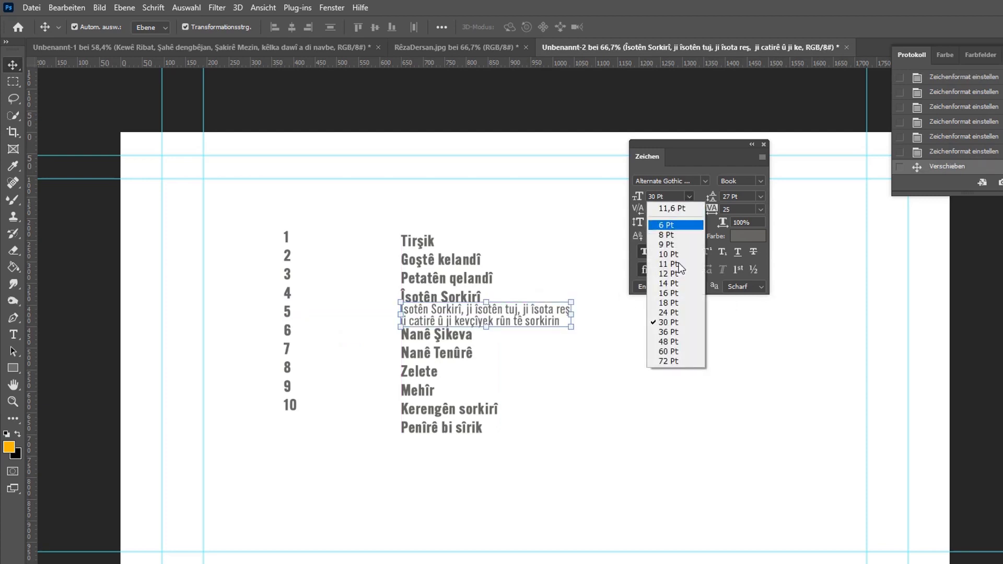
click(674, 312)
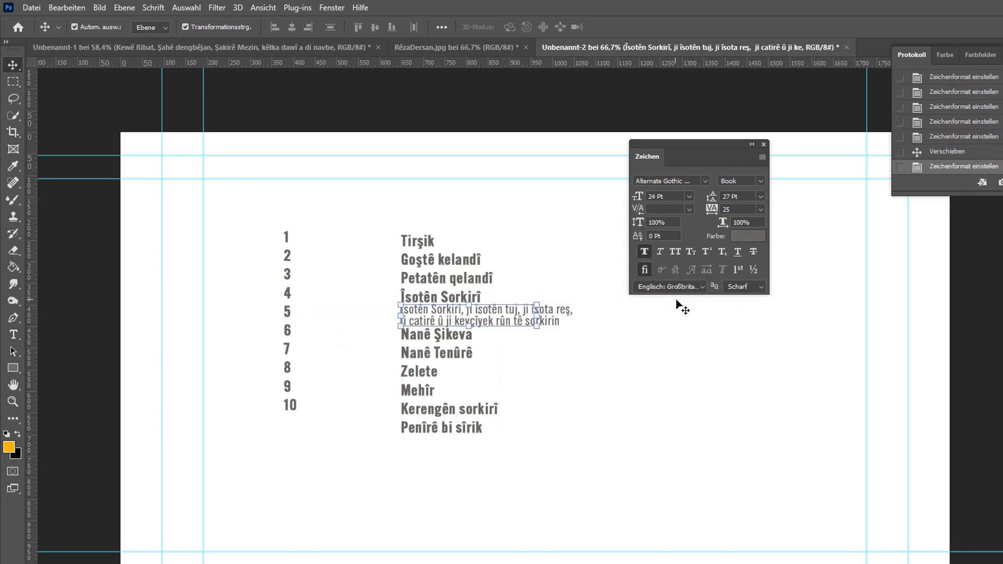
click(761, 197)
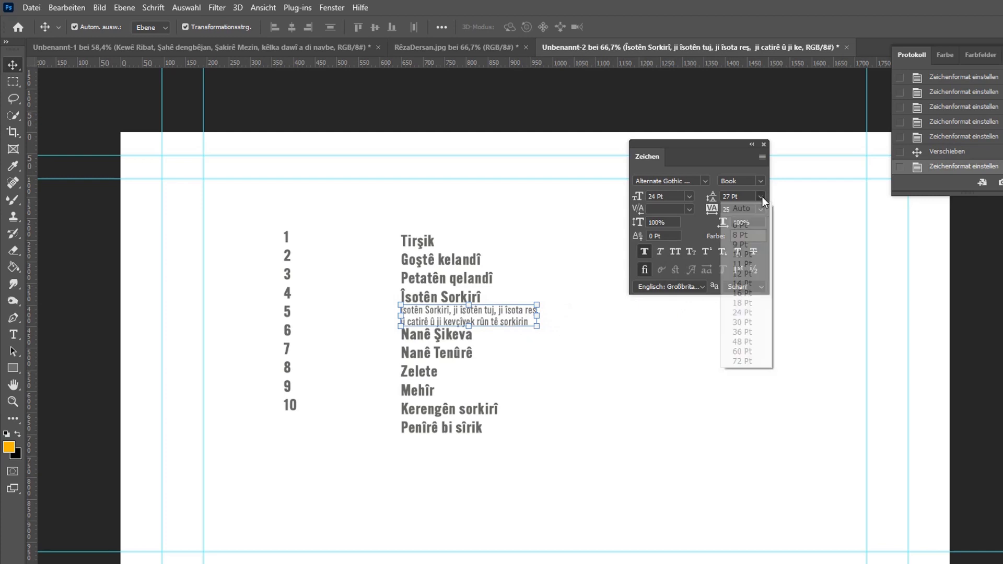
click(751, 314)
drag(498, 321, 503, 323)
scroll(349, 298, up, 4)
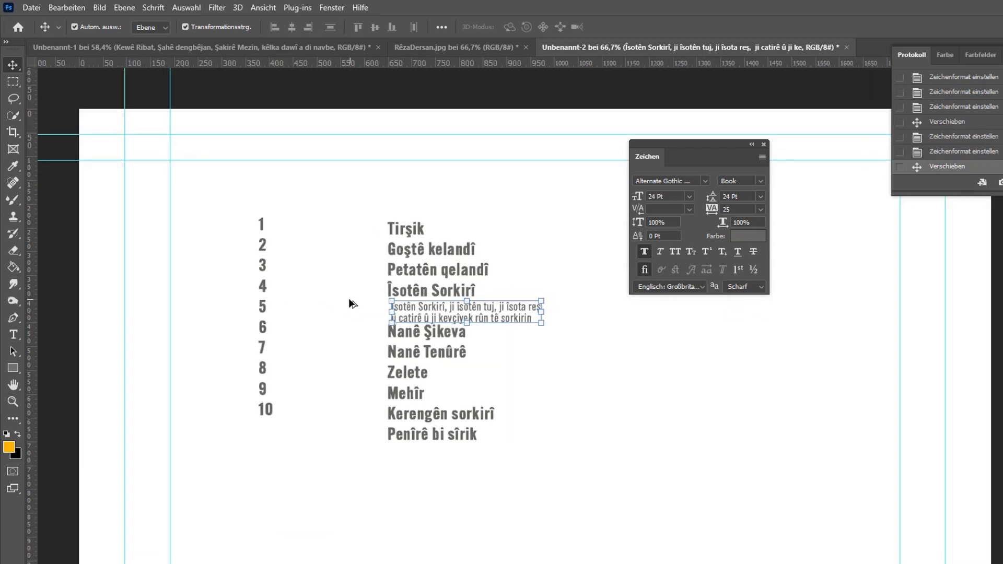
Make the description under "Îsotên Sorkirî" italic and colour it golden orange (d7a11e)
click(660, 252)
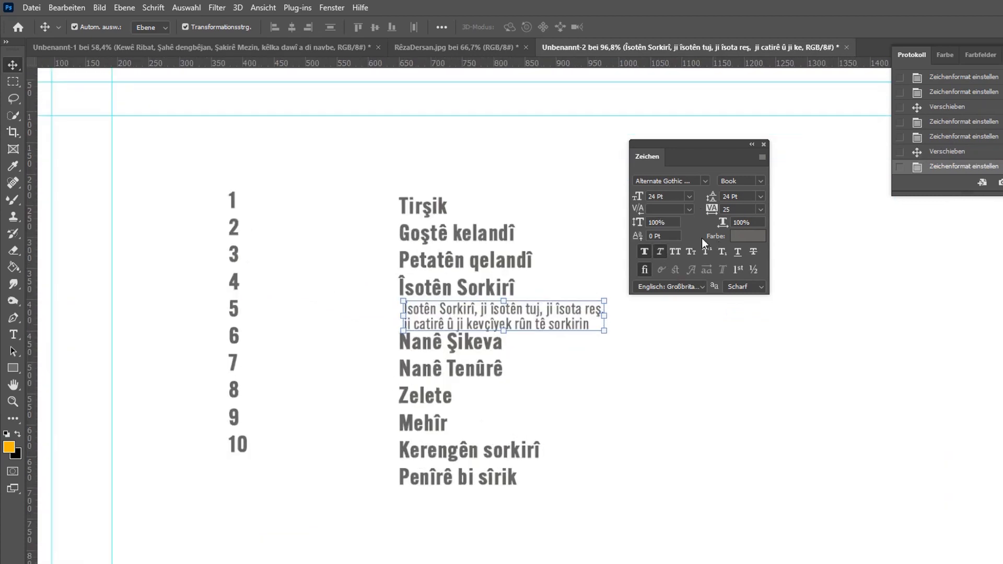
click(739, 238)
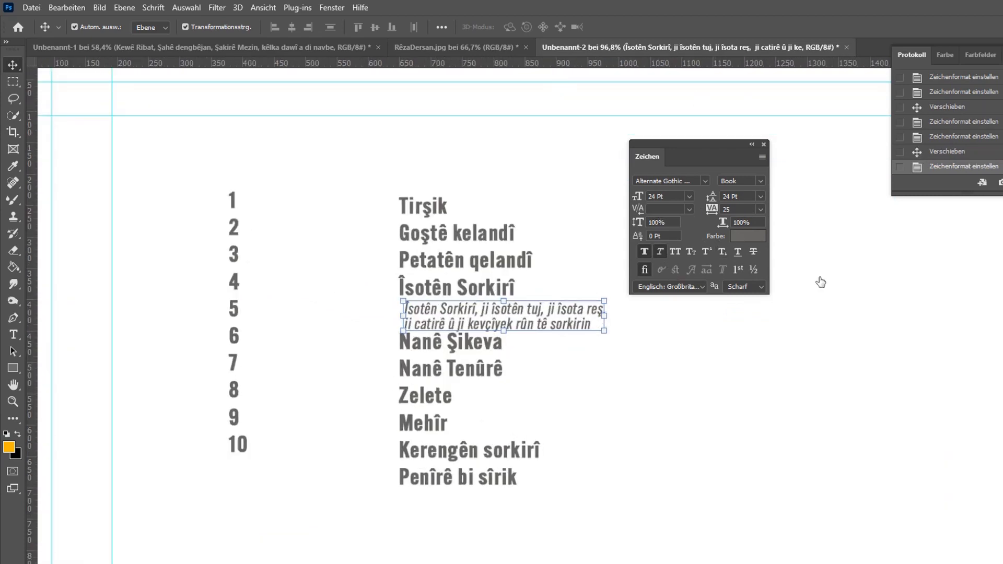
click(935, 563)
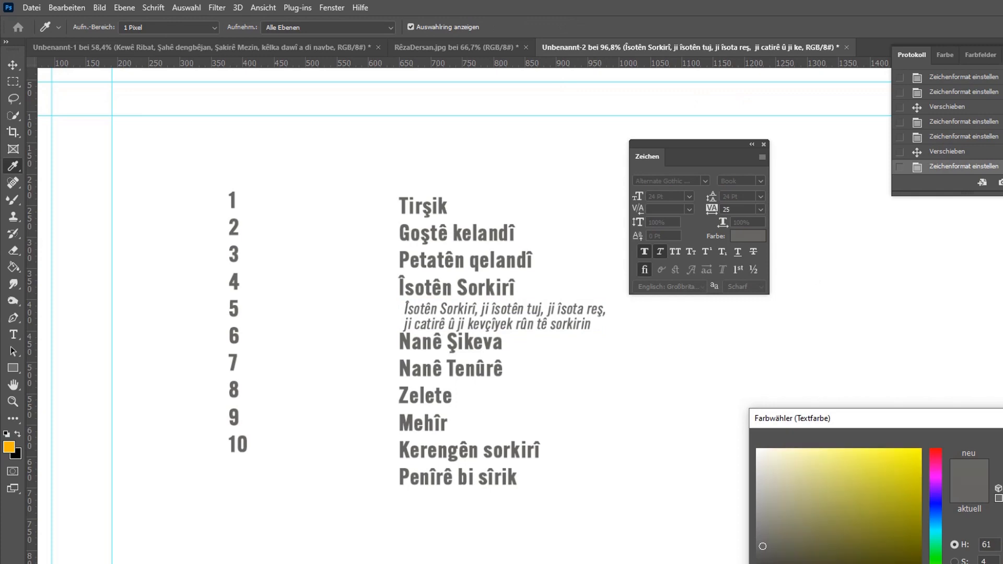
click(936, 563)
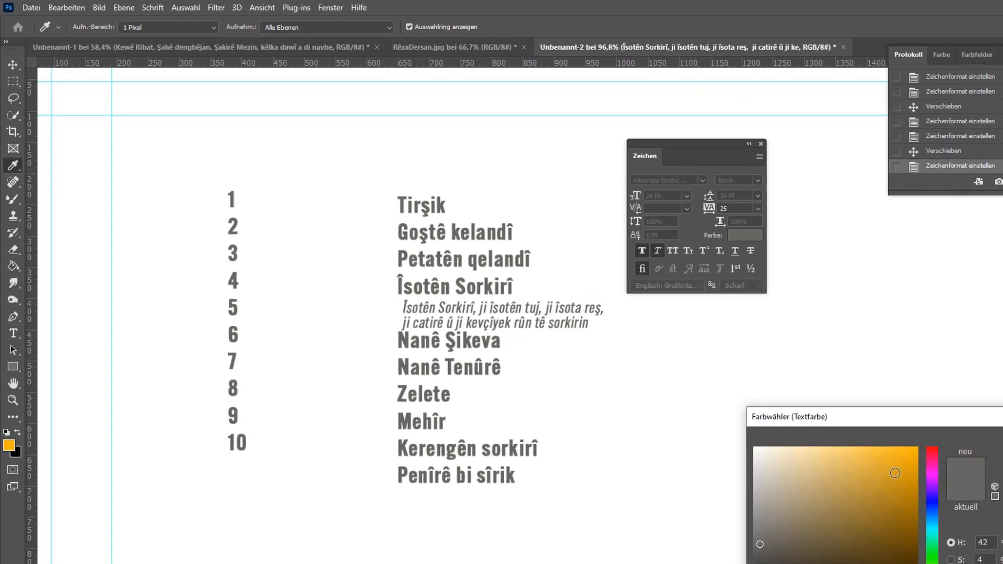
click(899, 474)
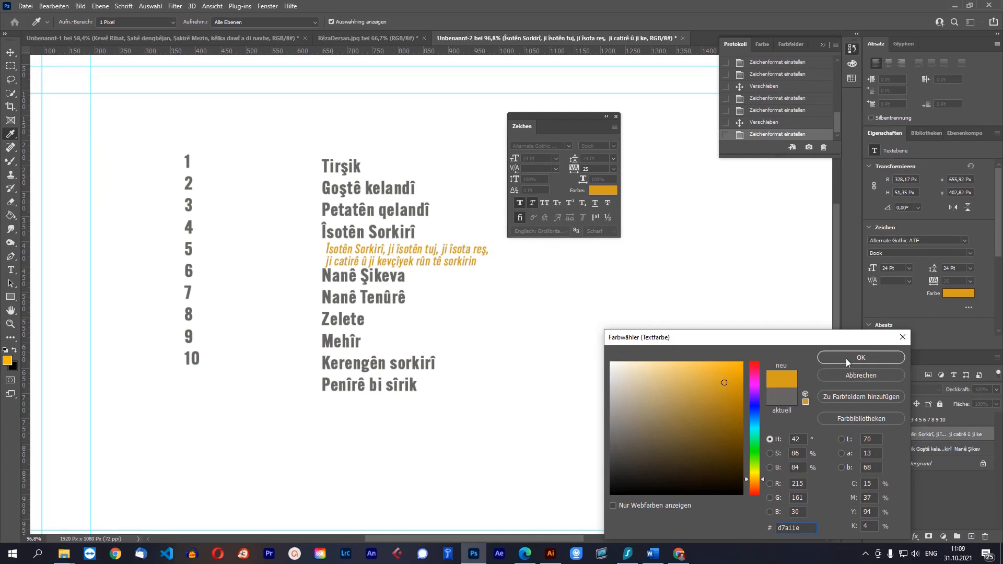
click(848, 360)
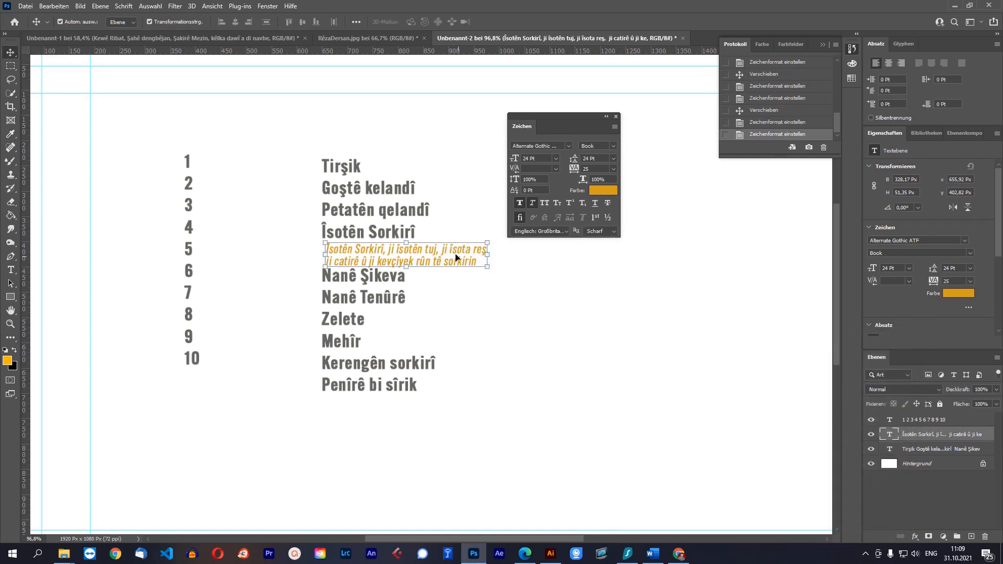
Align the description's left edge with the dish names and deselect it
drag(442, 263, 445, 268)
click(507, 291)
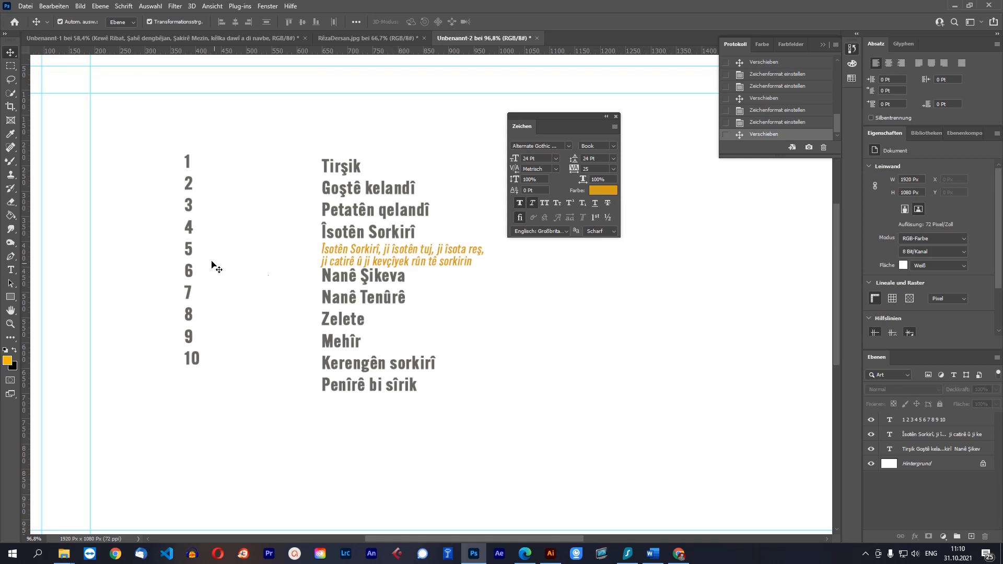
click(366, 212)
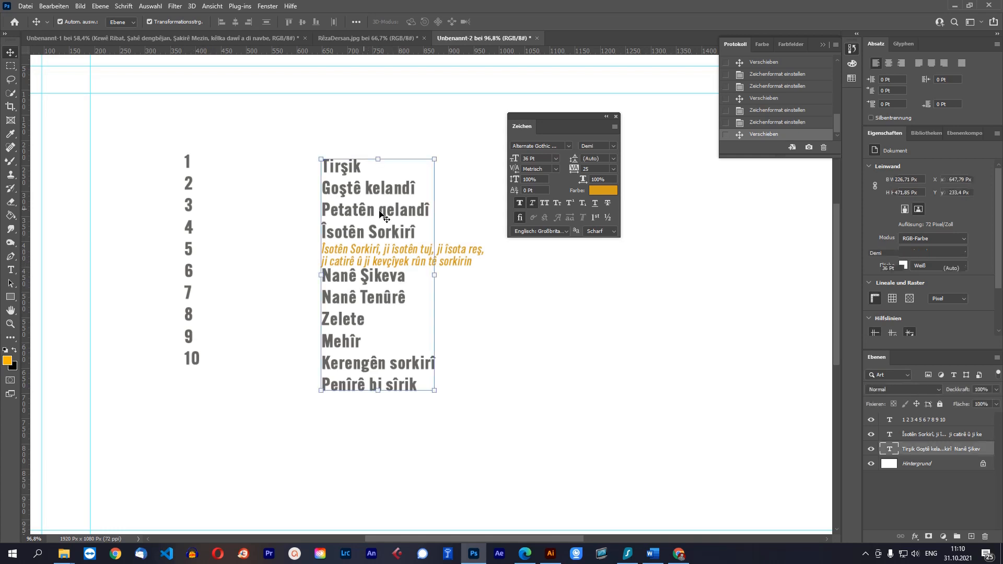
click(10, 269)
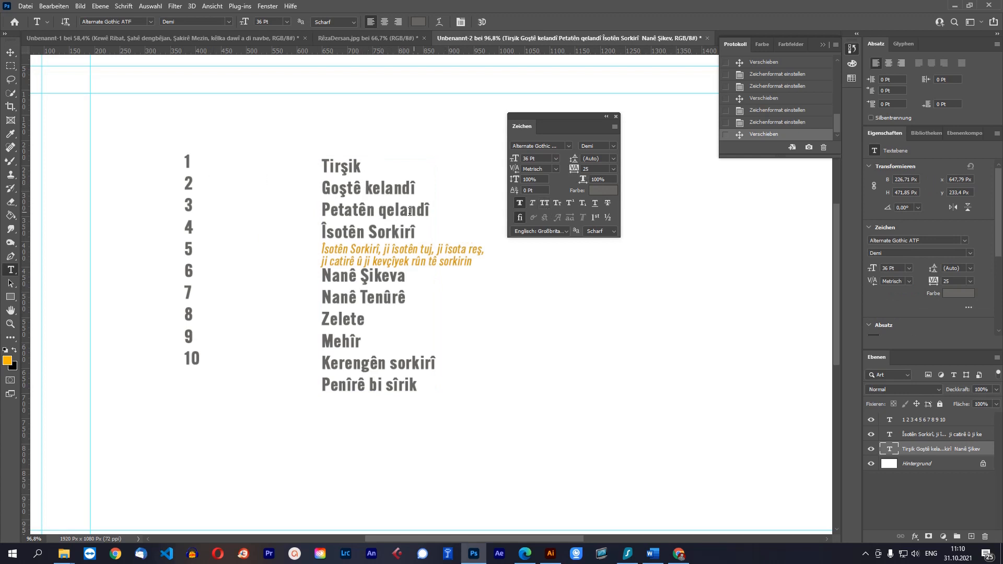
click(402, 188)
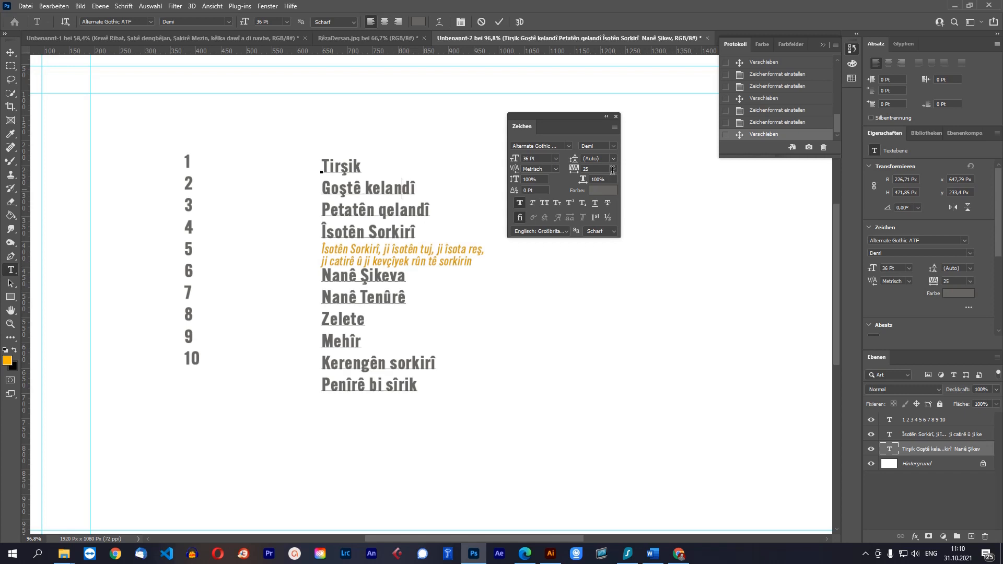
click(614, 158)
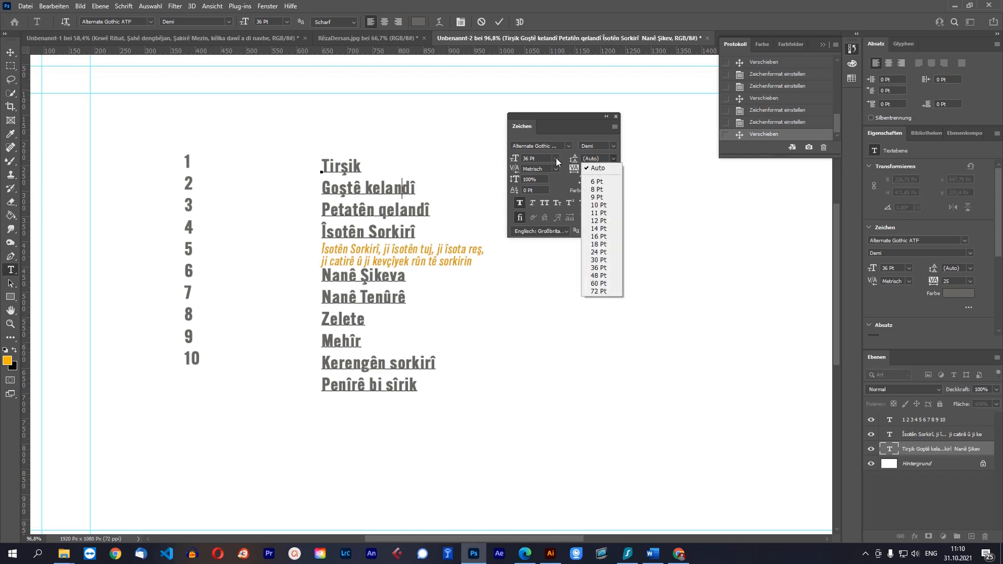
click(13, 52)
drag(607, 123, 615, 91)
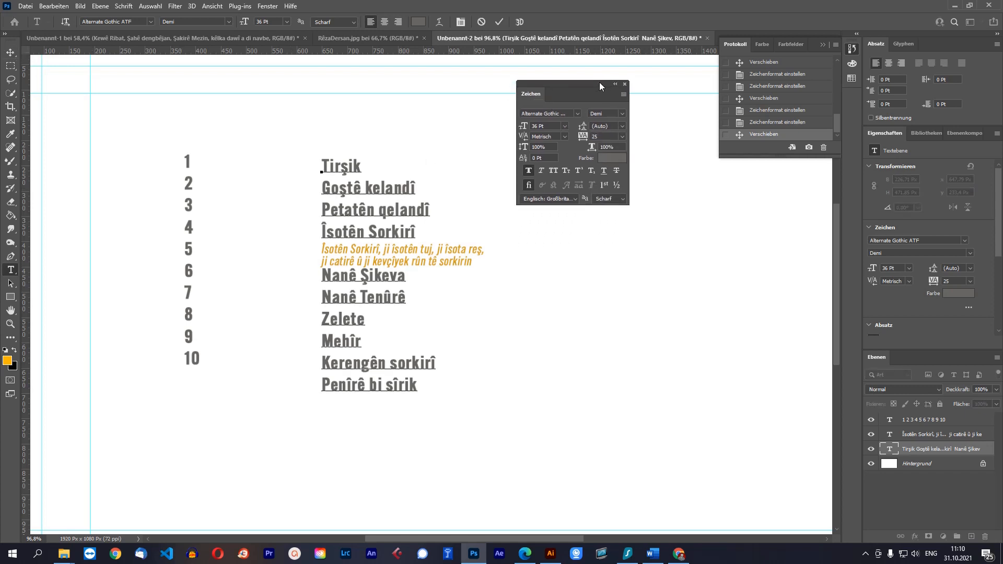
click(193, 164)
Move the number column 1 to 10 closer to the dish names
click(10, 52)
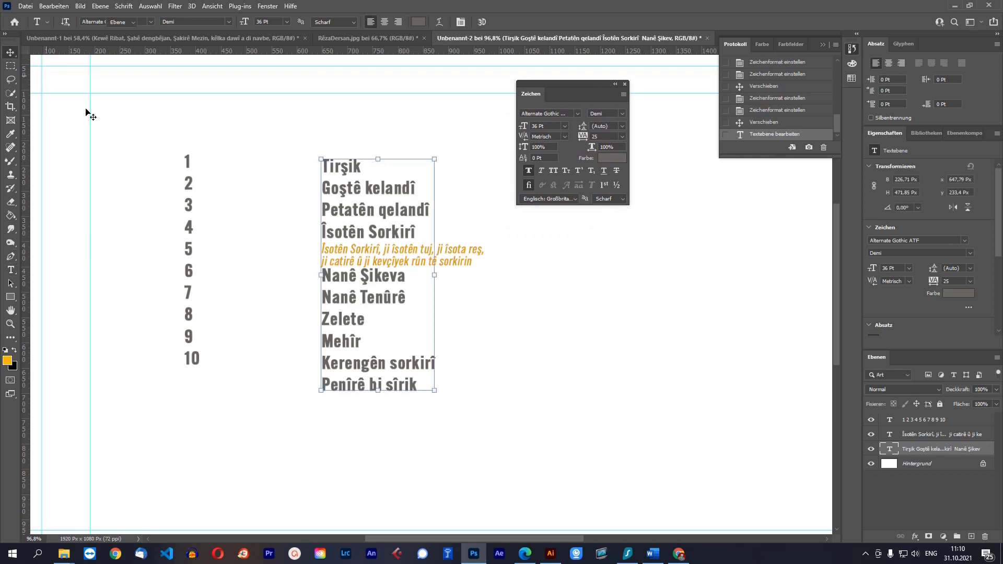
click(191, 172)
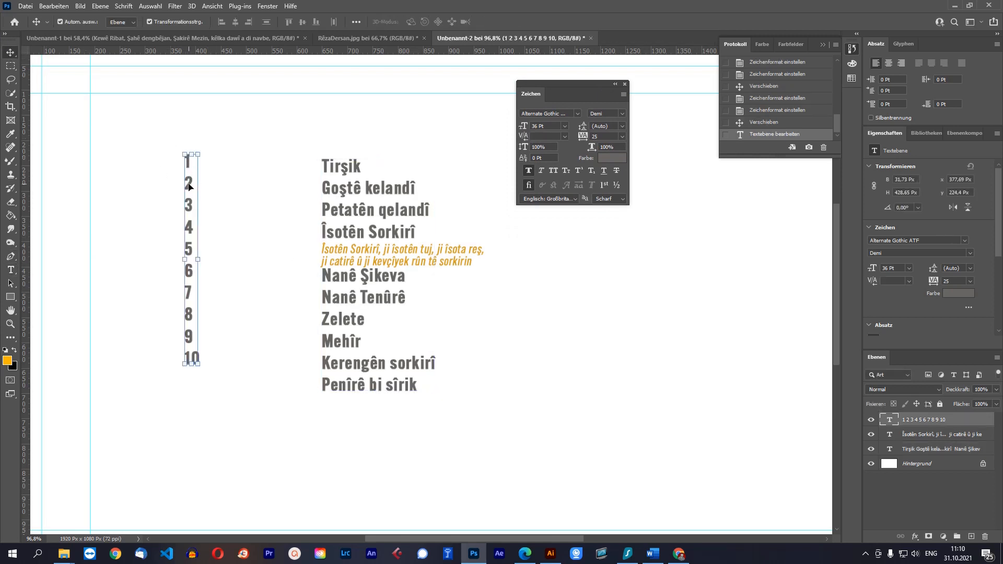
drag(191, 183, 259, 198)
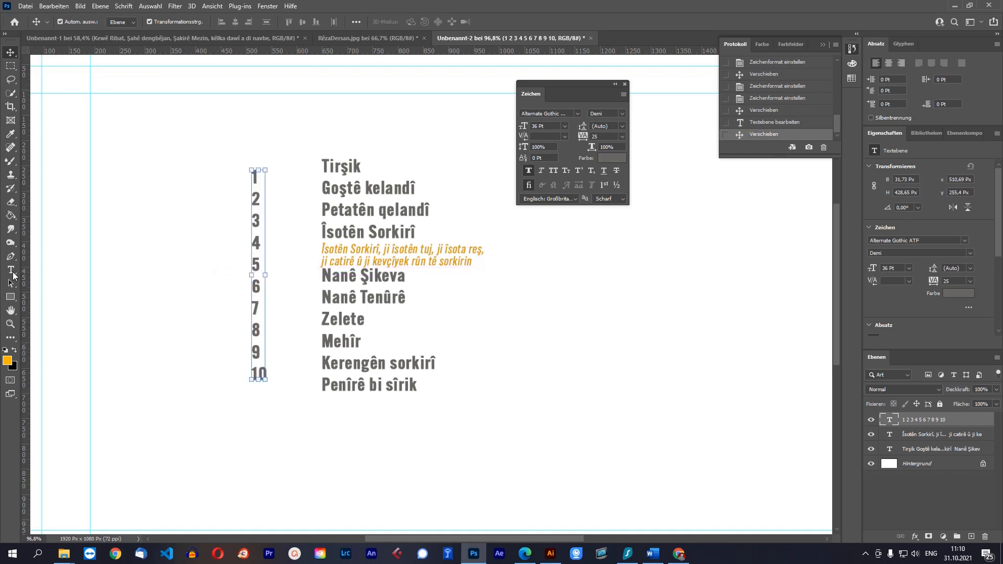
Add a new text layer reading "3.00€" beside the dish list, on the side opposite the numbers
click(11, 271)
drag(587, 83, 643, 84)
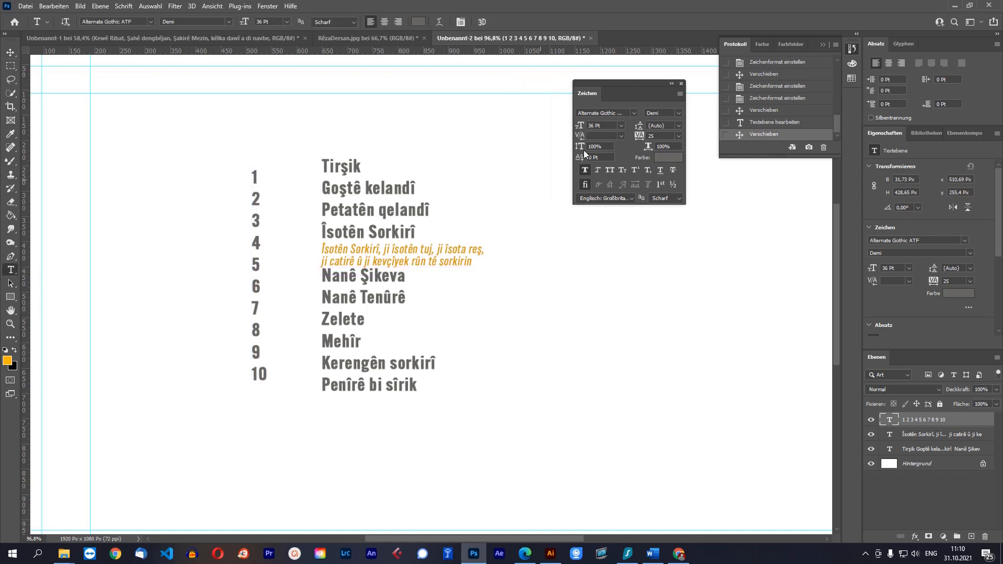
click(519, 159)
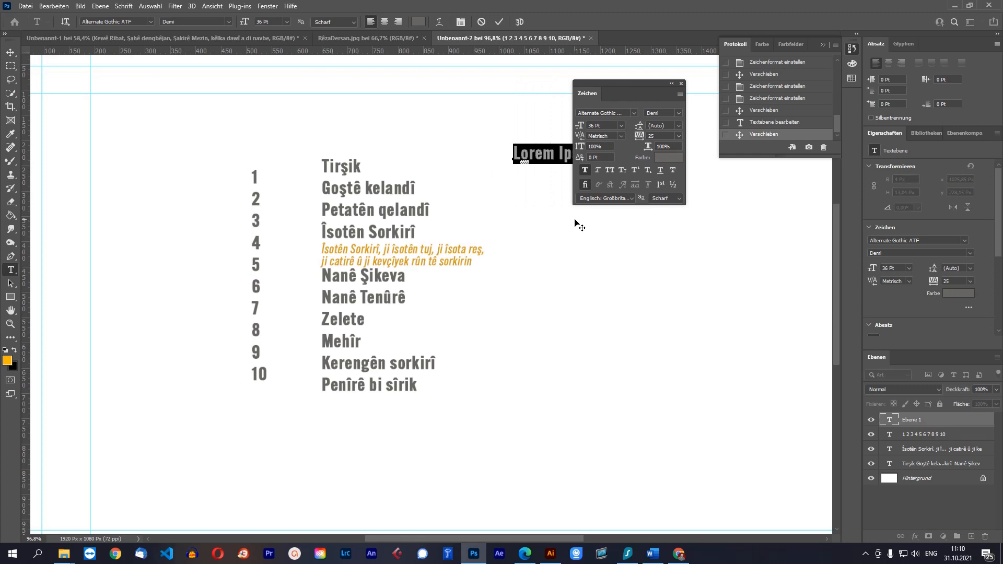
text(3.00)
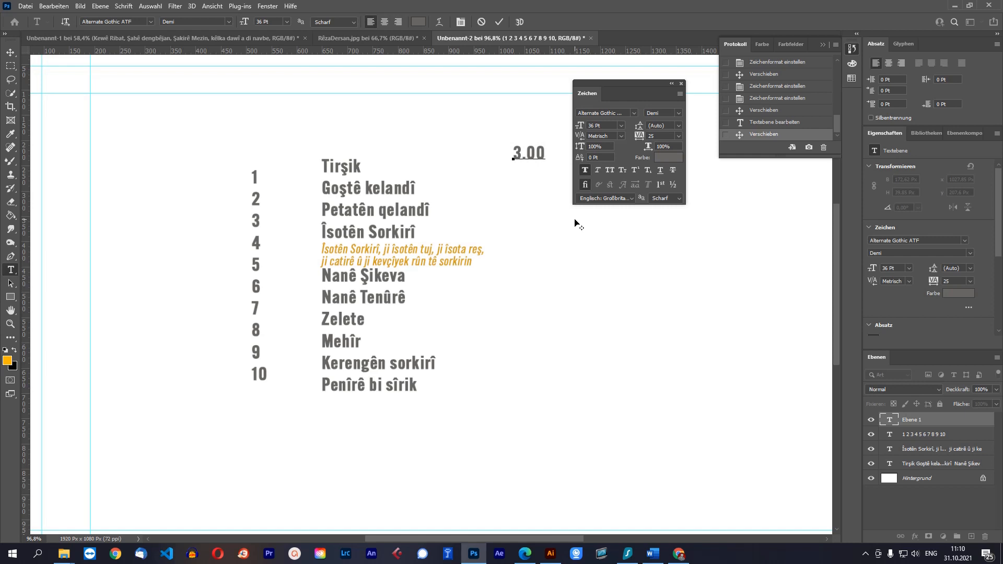
text(€)
key(alt+shift)
Duplicate the "3.00€" price onto separate lines to make a column of eleven prices
drag(512, 153, 557, 154)
key(ctrl+c)
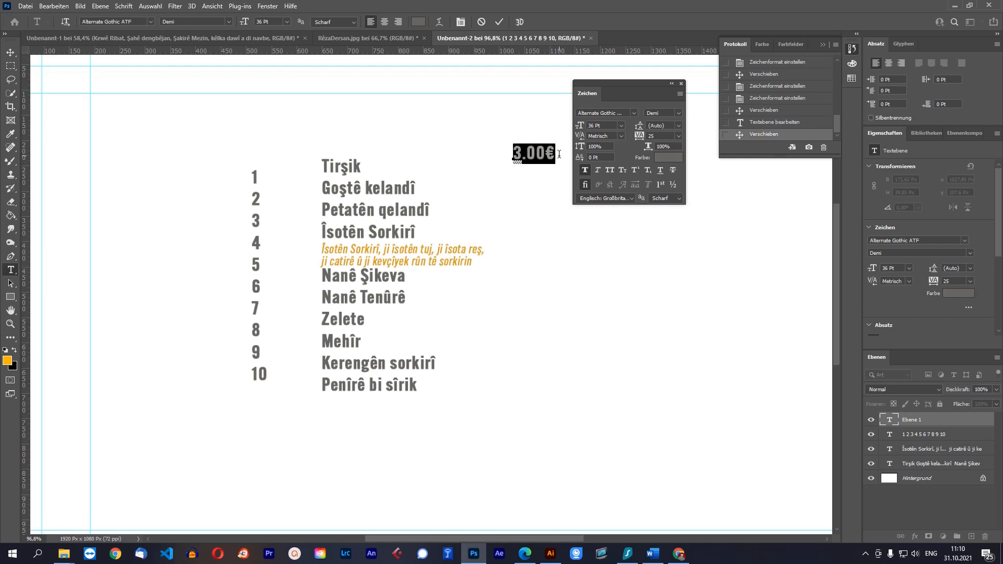
click(553, 152)
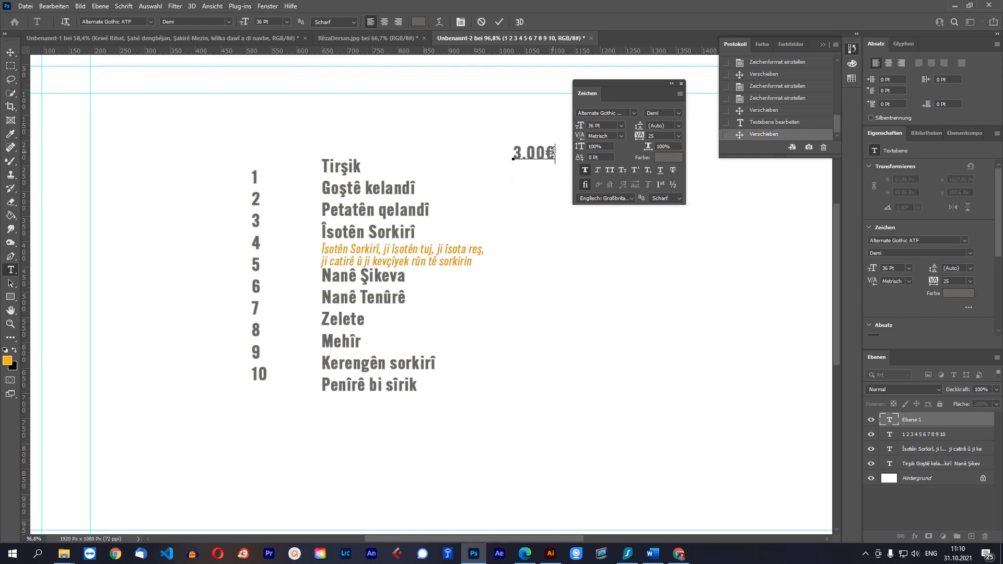
key(Return)
key(ctrl+v)
key(Return)
key(Return)
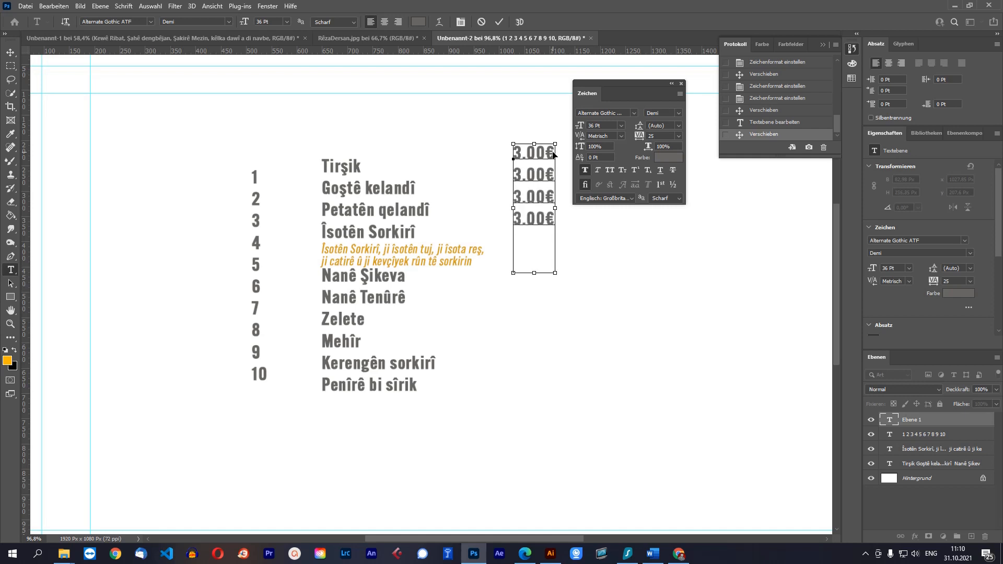
key(Return)
key(Return)
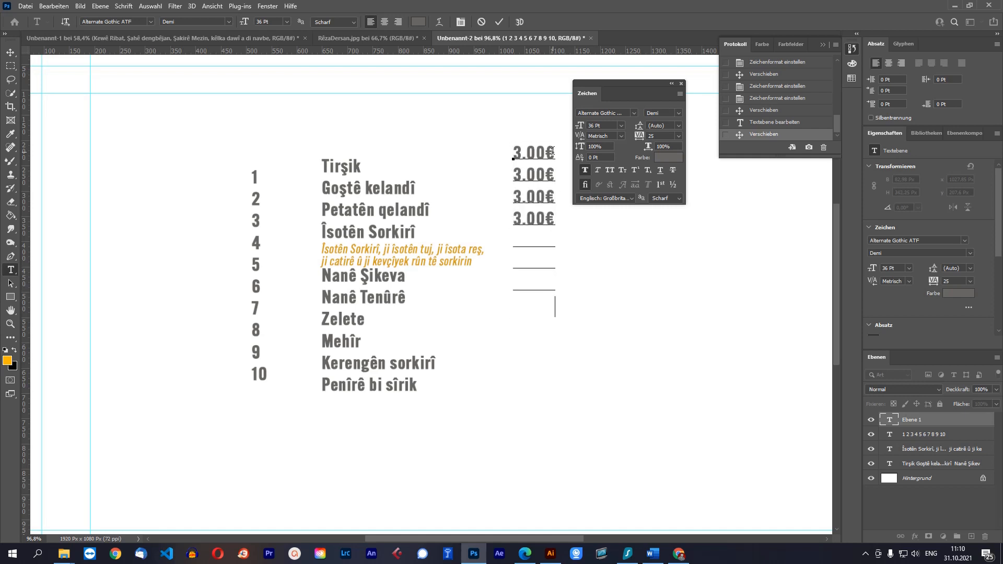
key(Return)
key(ctrl+v)
key(ctrl+Return)
key(Return)
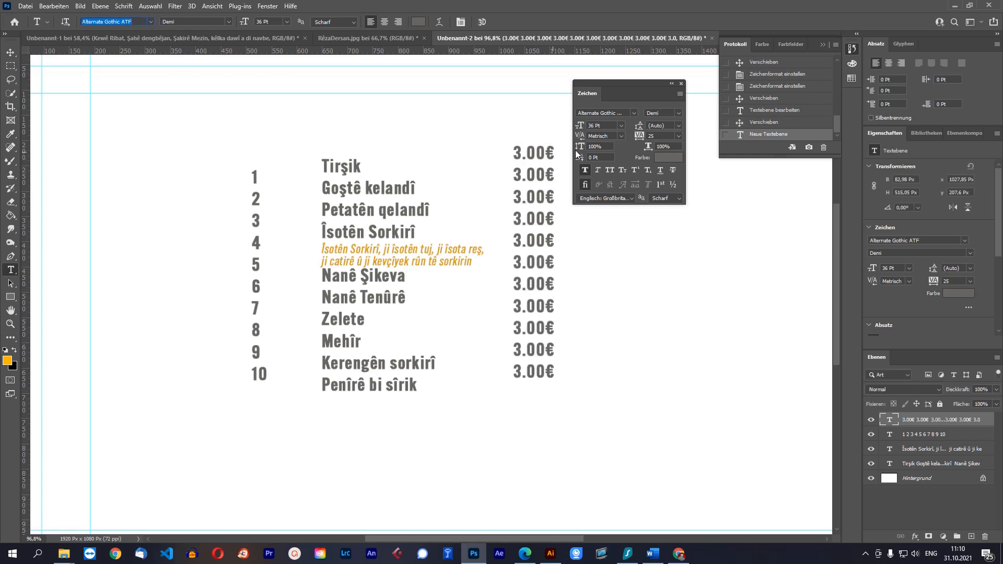
Line up the price column with the dish names and set its font to Adelle Sans
click(10, 52)
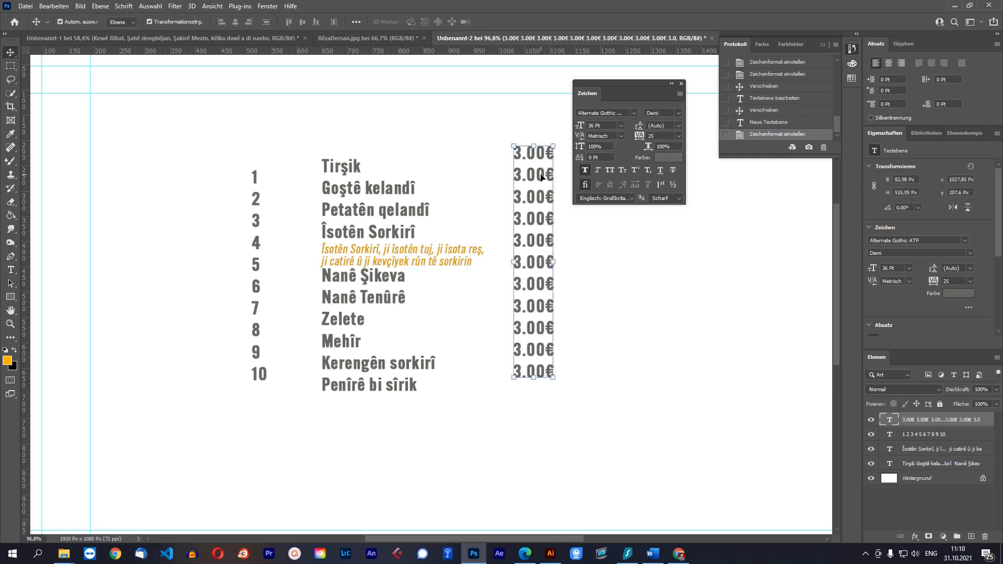
drag(541, 177, 531, 193)
click(635, 114)
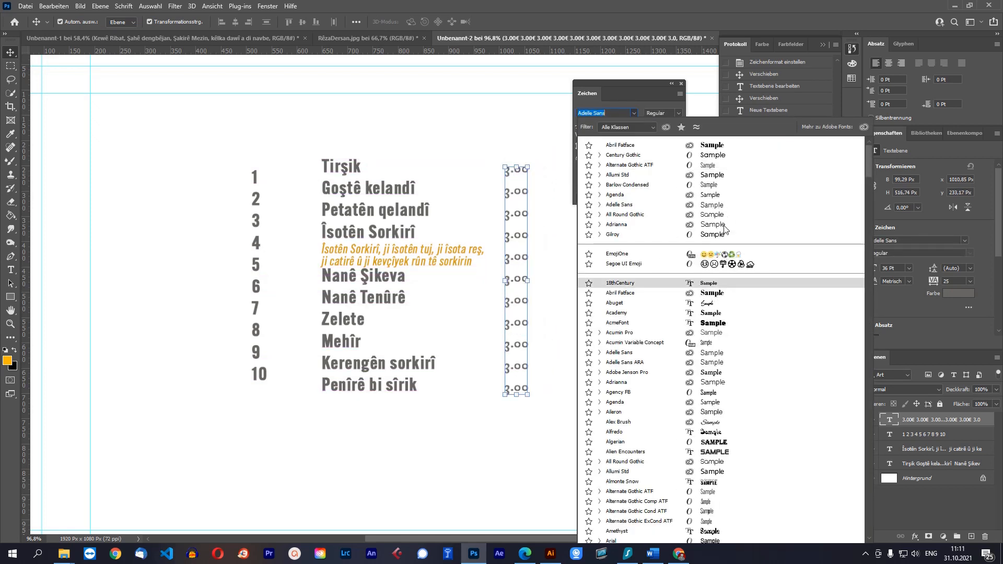
click(653, 204)
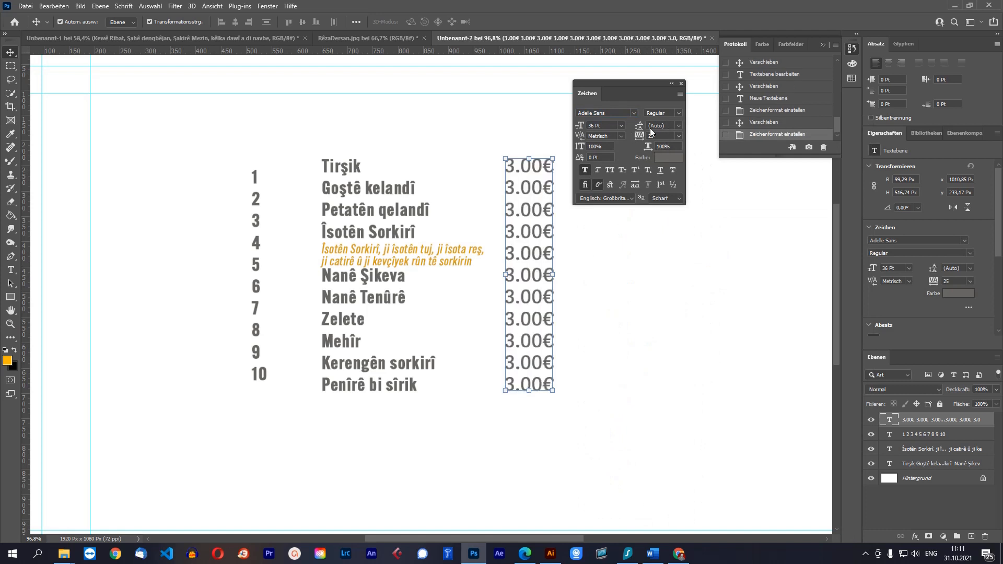
Set the price column's line spacing to 30 Pt and shift the column slightly closer to the dish names
click(679, 126)
click(666, 227)
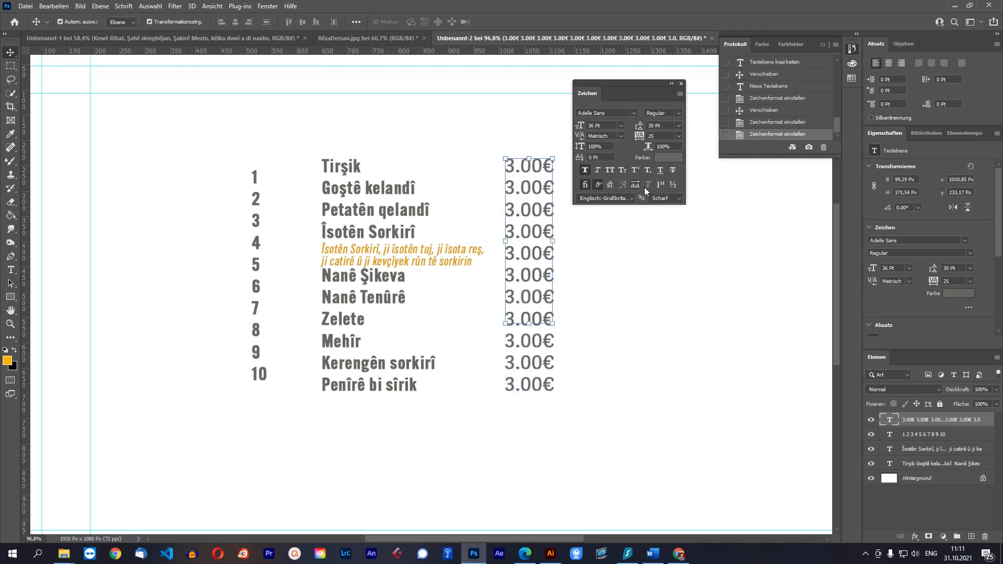
mouse_move(529, 170)
mouse_down()
mouse_move(369, 177)
mouse_move(519, 170)
mouse_up()
Try line spacings of 30 Pt and 36 Pt on the dish list, and settle on 48 Pt
click(346, 171)
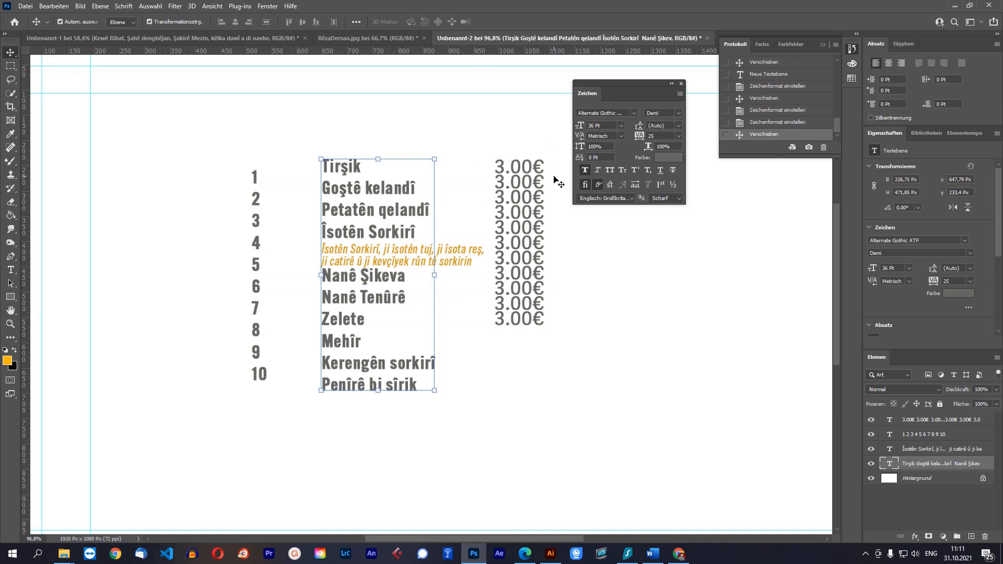
click(678, 125)
click(673, 227)
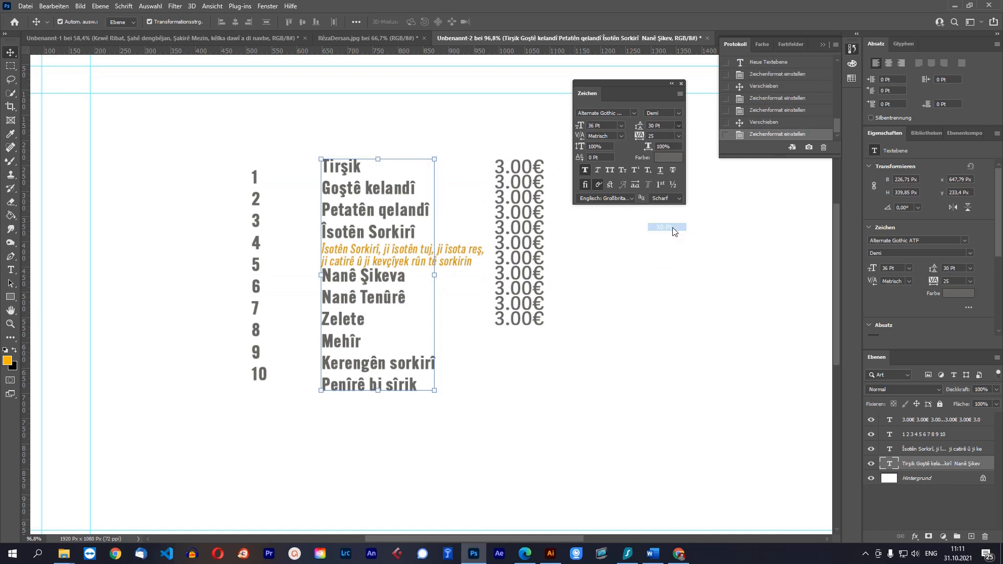
click(678, 127)
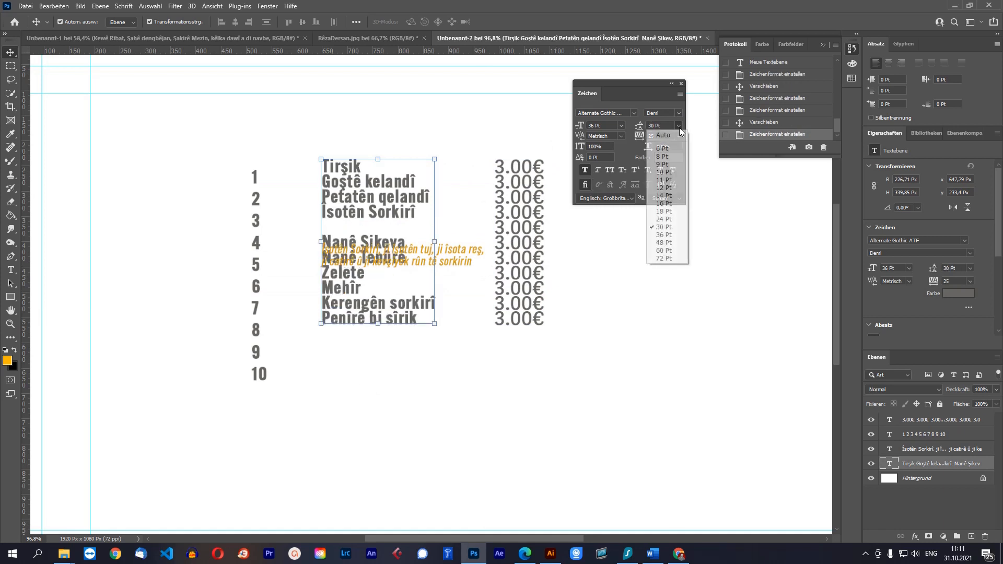
click(676, 248)
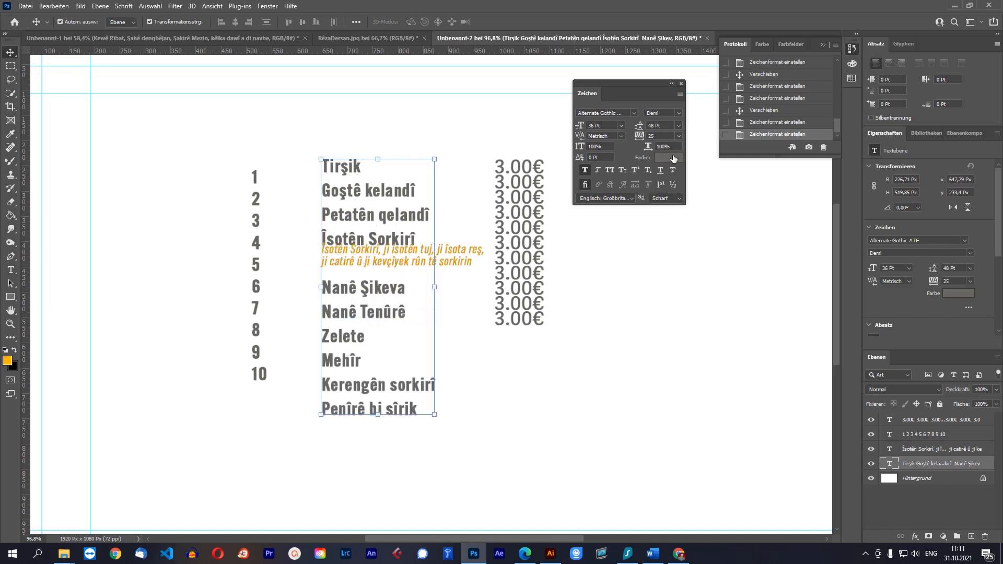
click(678, 126)
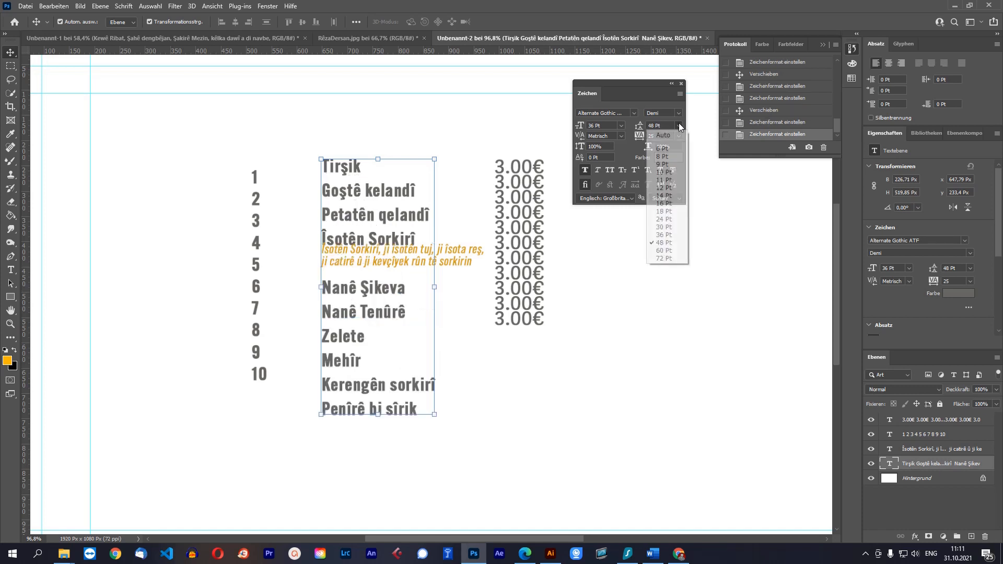
click(669, 235)
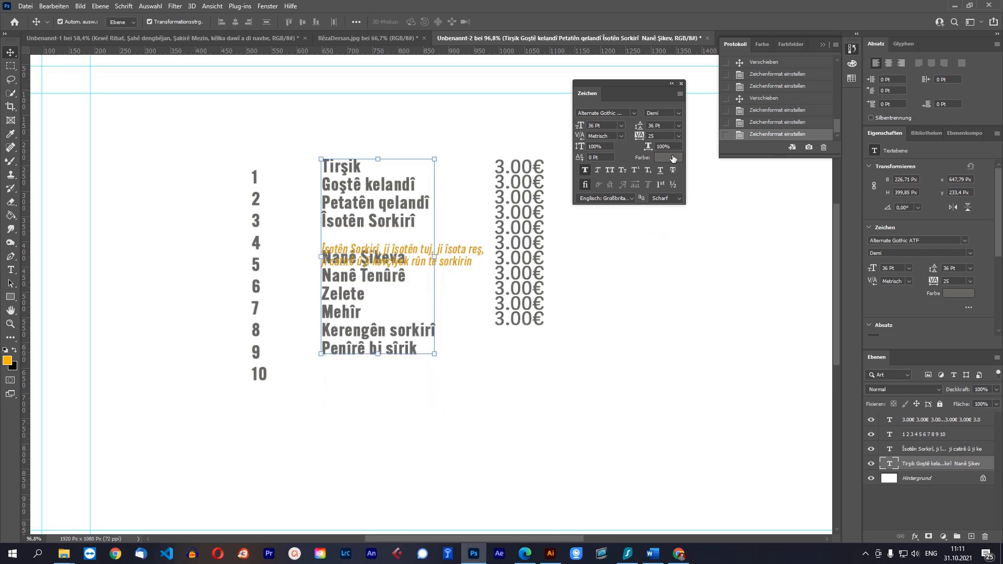
click(679, 127)
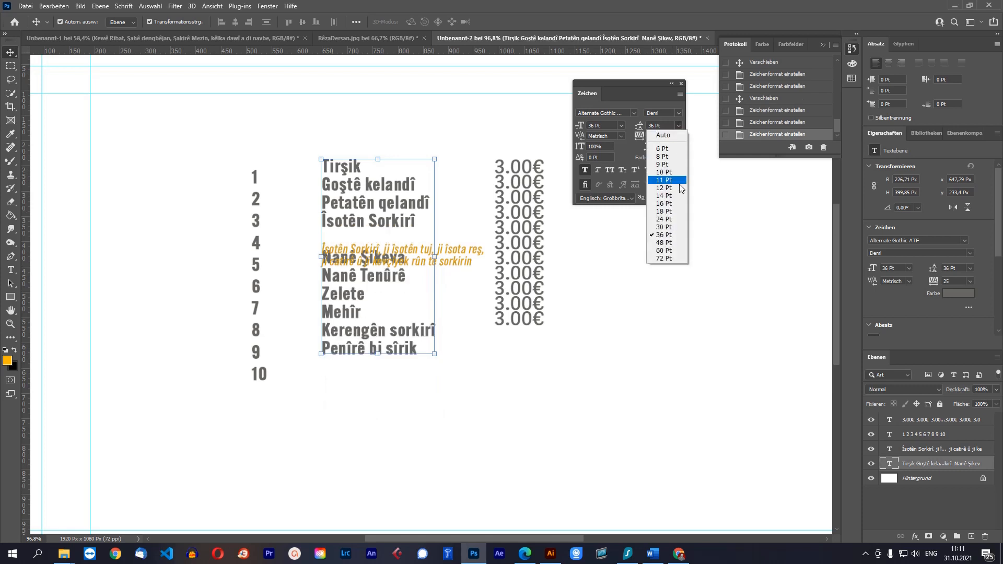
click(676, 242)
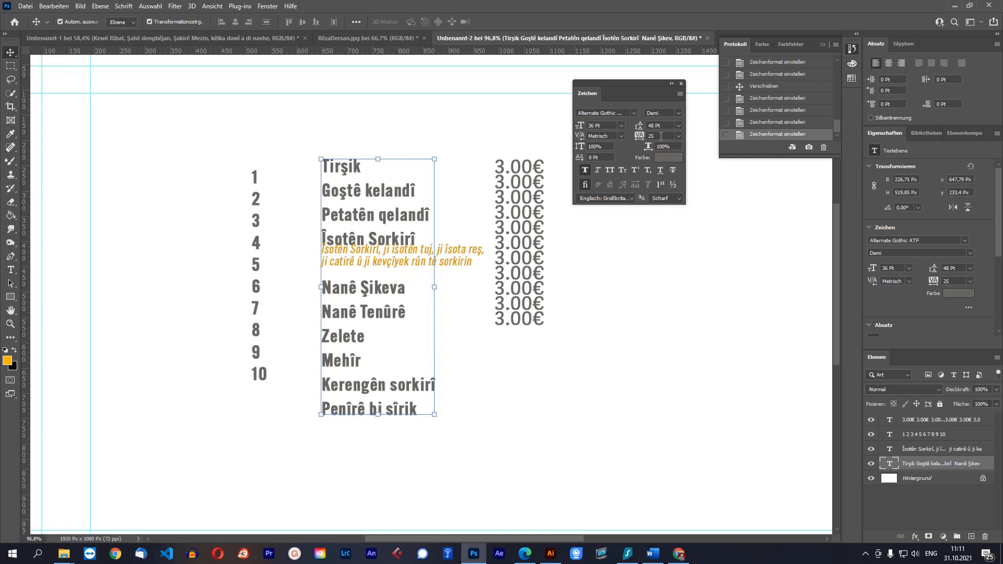
Set the dish list's line spacing to 44 Pt and deselect the layer
text(44)
key(Return)
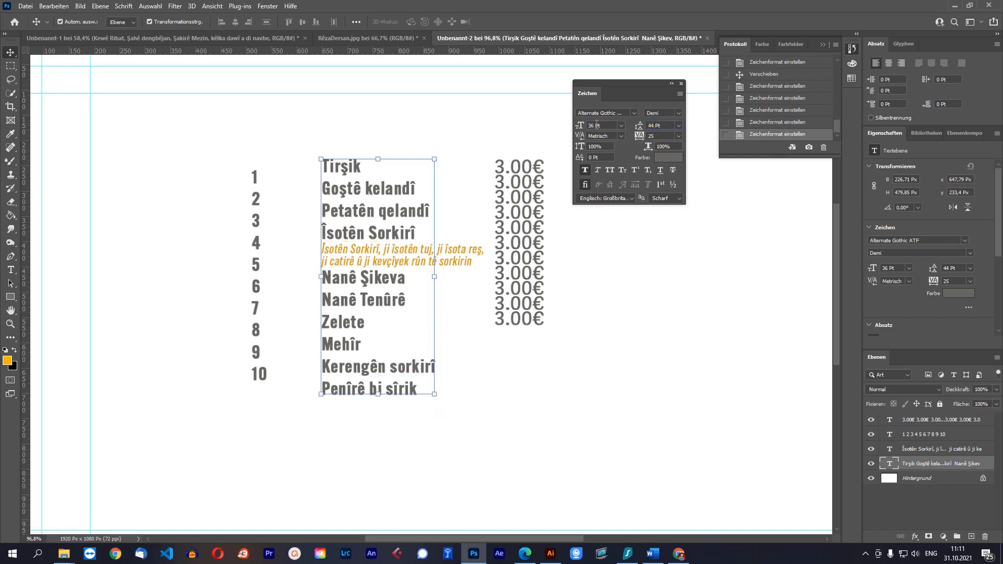
click(598, 324)
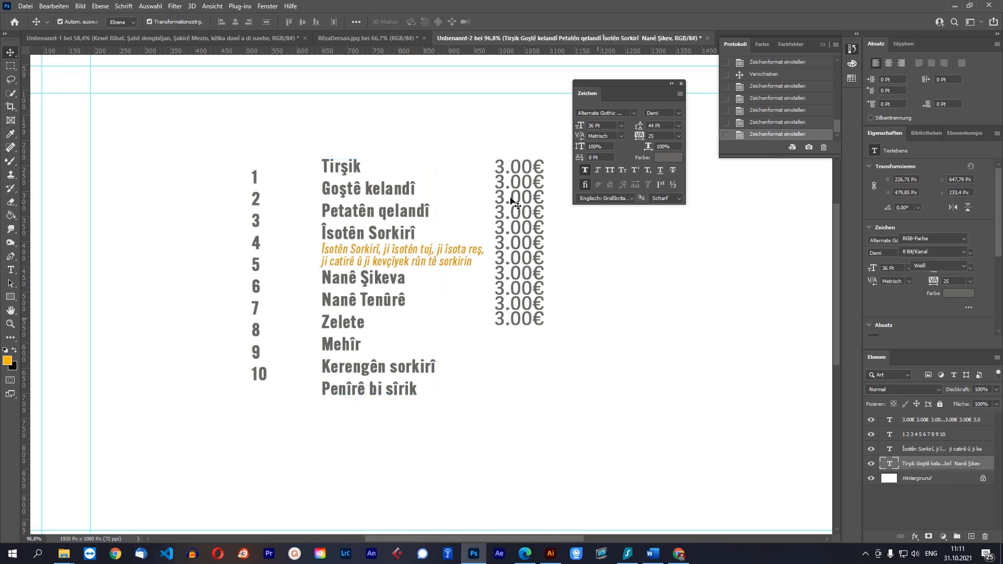
Set the price column's line spacing to 44 Pt and shift the column slightly to line up with the dish rows
drag(515, 203, 515, 205)
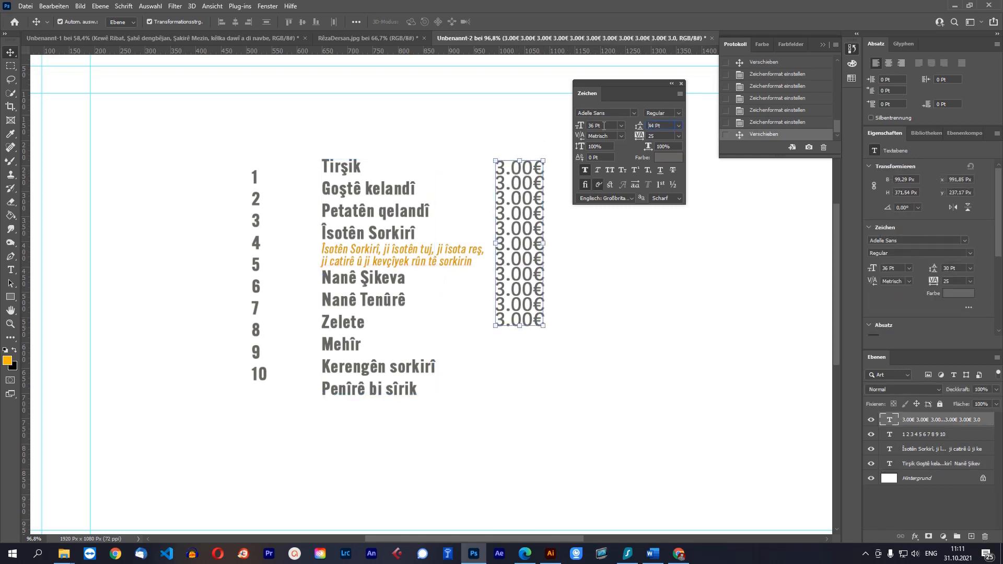
key(Return)
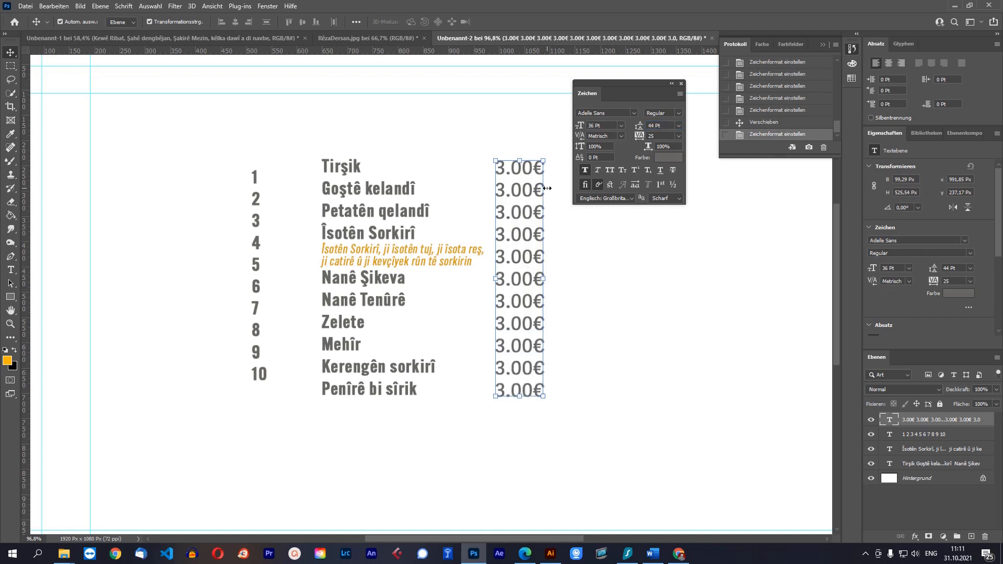
mouse_move(517, 192)
mouse_down()
mouse_move(512, 172)
mouse_move(515, 189)
mouse_up()
drag(516, 182, 518, 183)
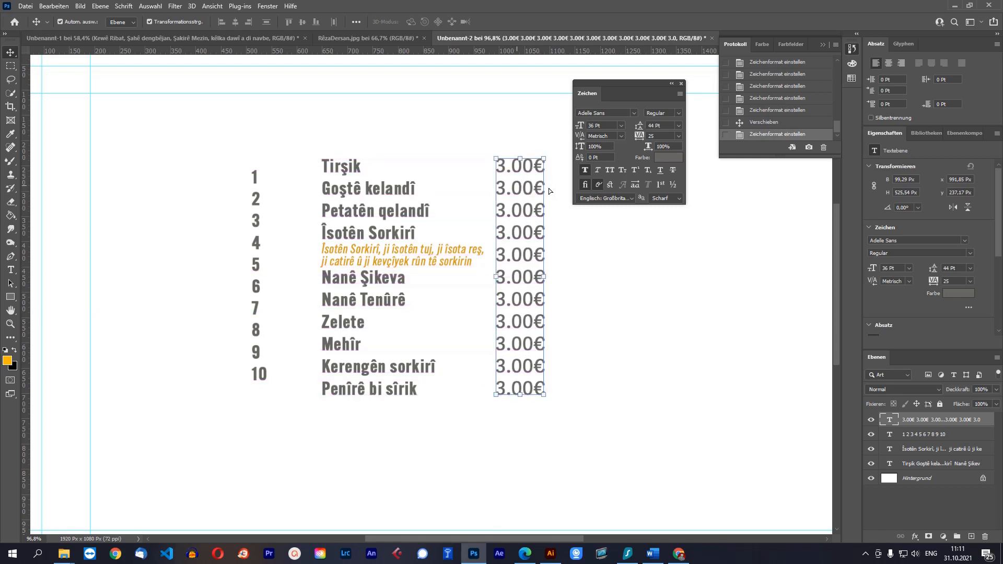
click(605, 112)
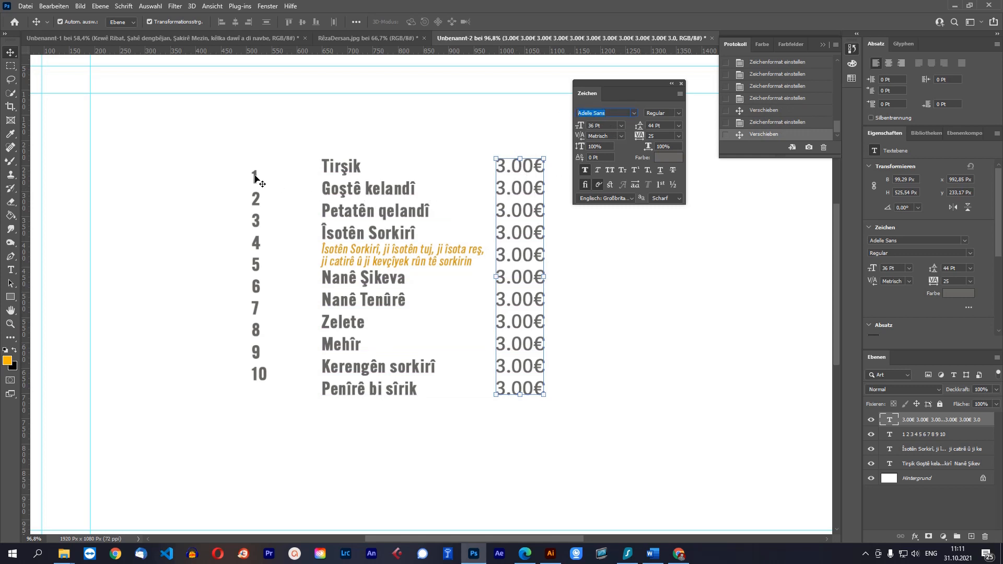
key(Return)
Set the number column's line spacing to 44 Pt and move it beside the dish names, level with the first row
click(257, 202)
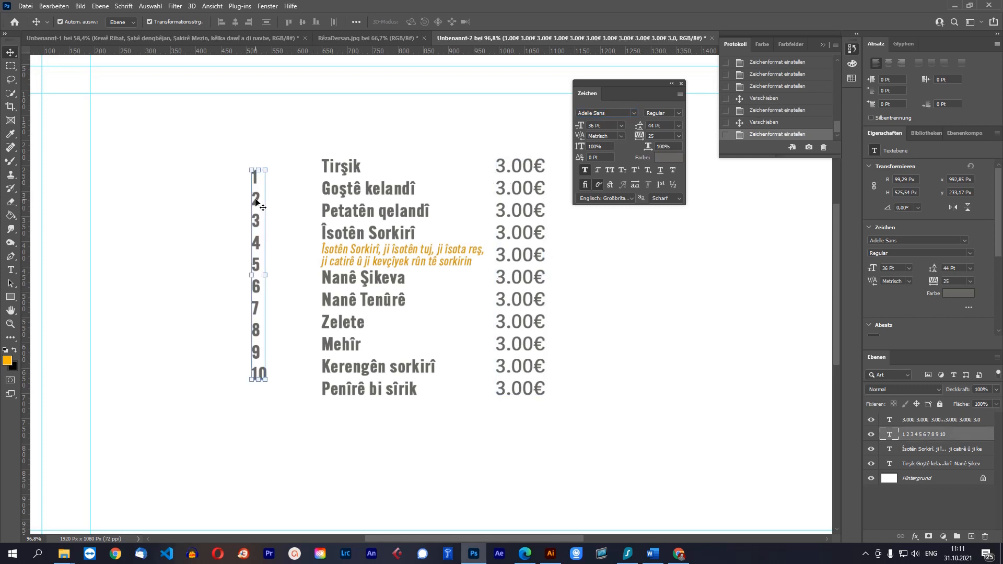
click(521, 186)
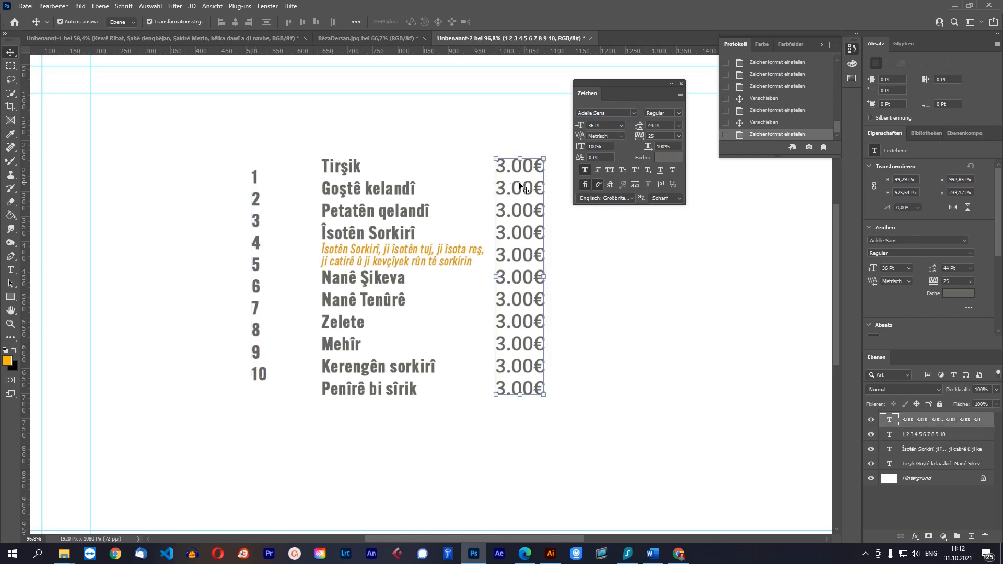
click(258, 199)
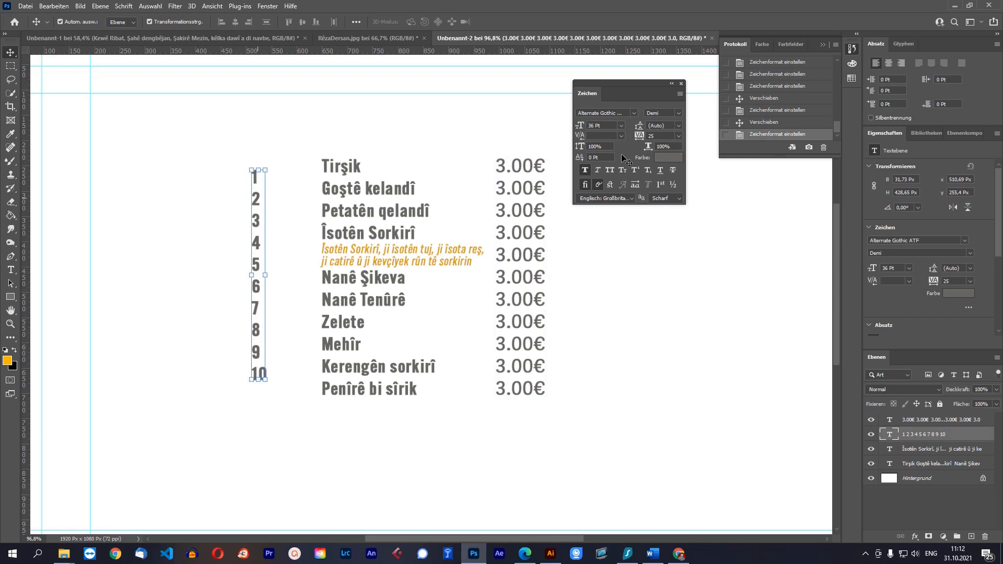
click(655, 125)
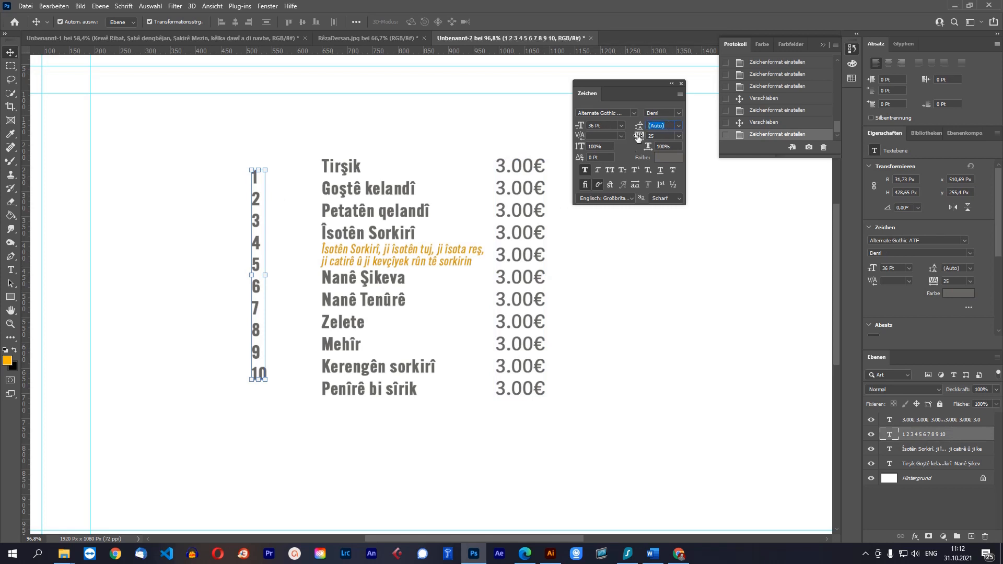
key(Return)
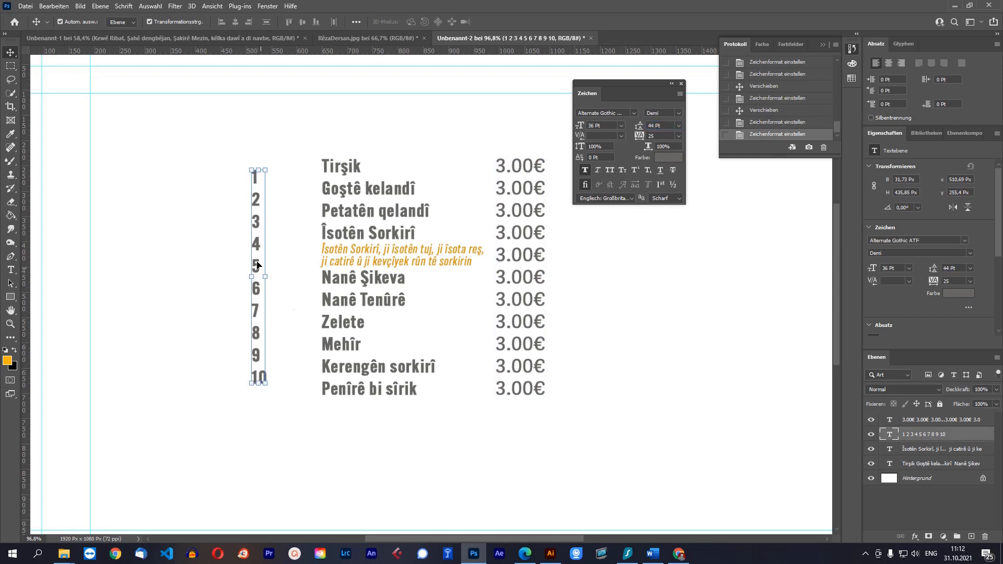
drag(259, 229, 295, 214)
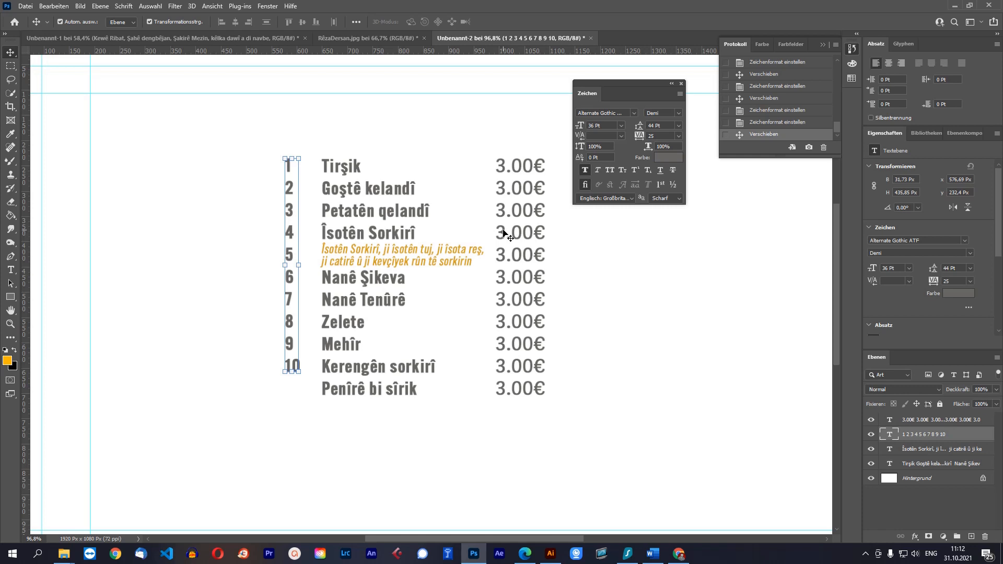
Delete the "3.00€" price beside the orange description, leaving an empty line in the price column
click(505, 234)
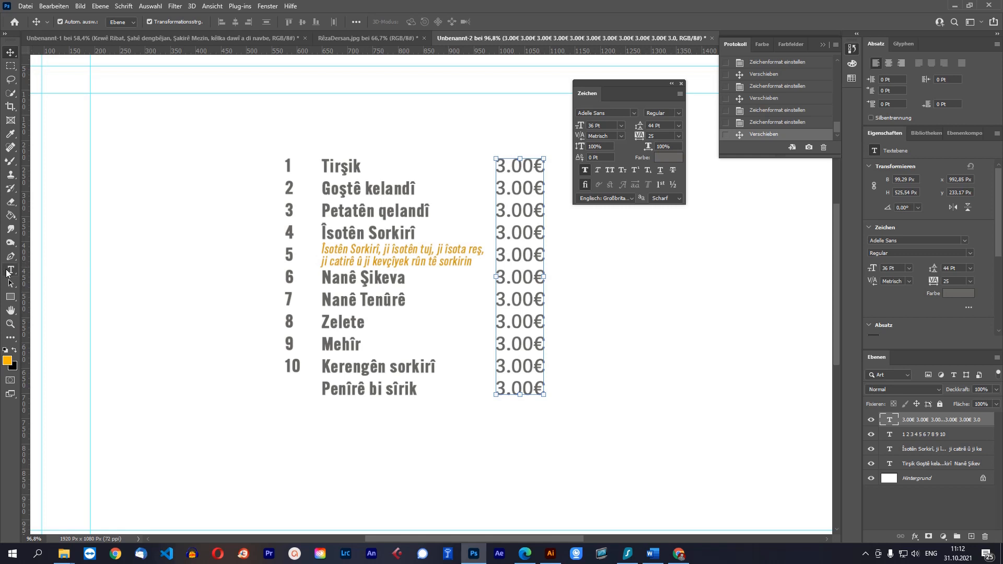
click(10, 270)
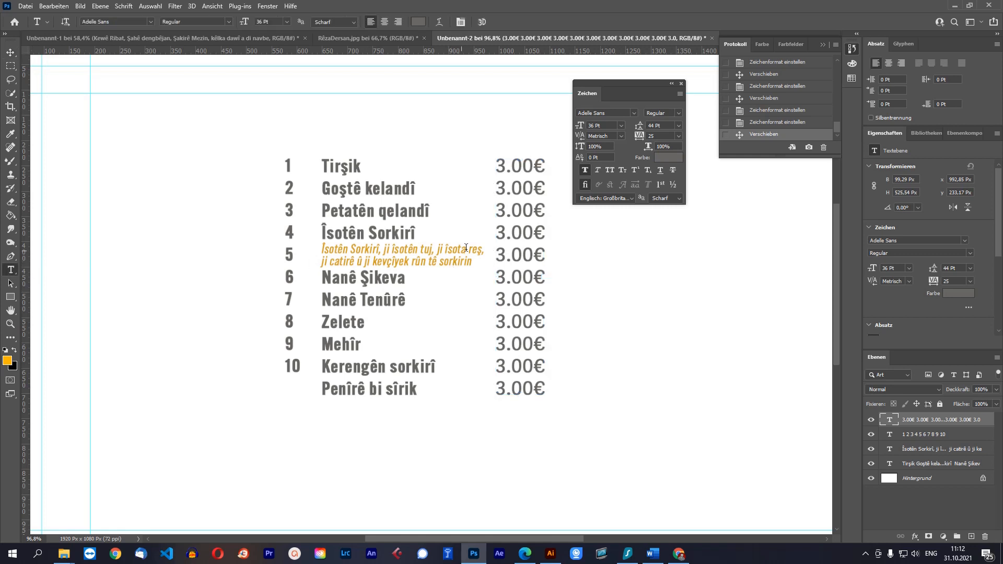
click(500, 253)
double_click(501, 253)
key(Left)
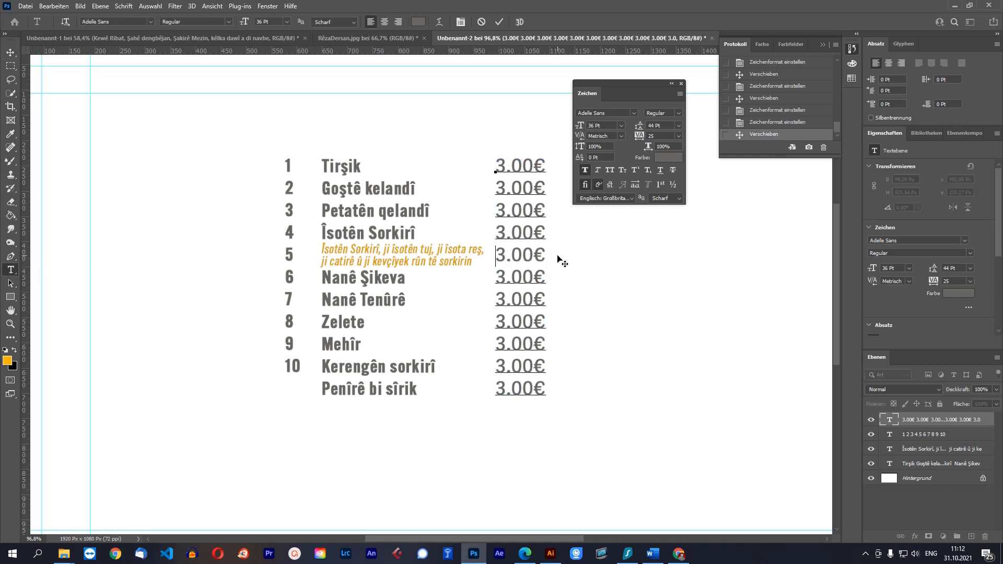
key(Delete)
key(Delete)
key(Delete)
key(Delete)
key(Delete)
click(499, 22)
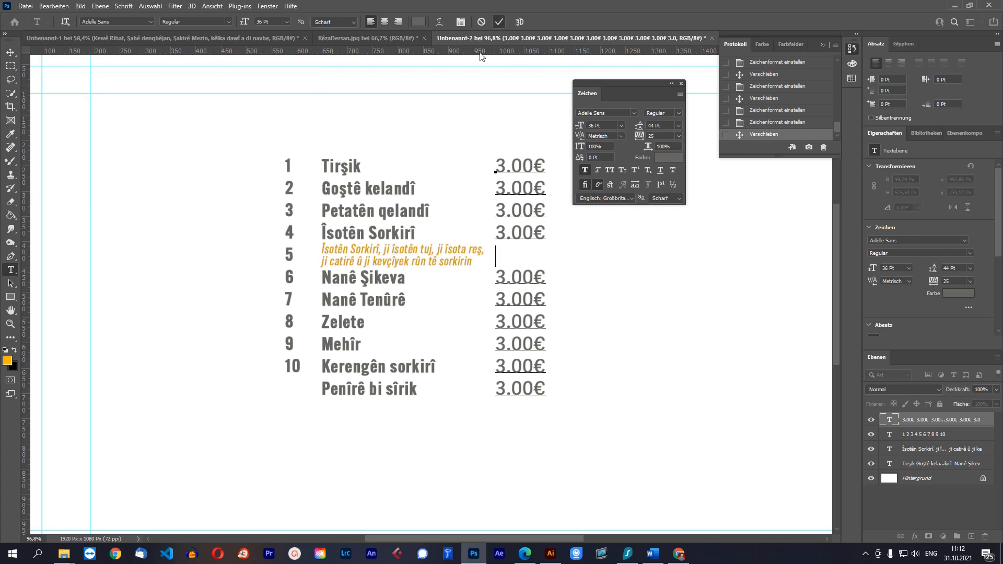
Insert an empty line after number 4 so number 5 lines up with Nanê Şikeva
click(294, 235)
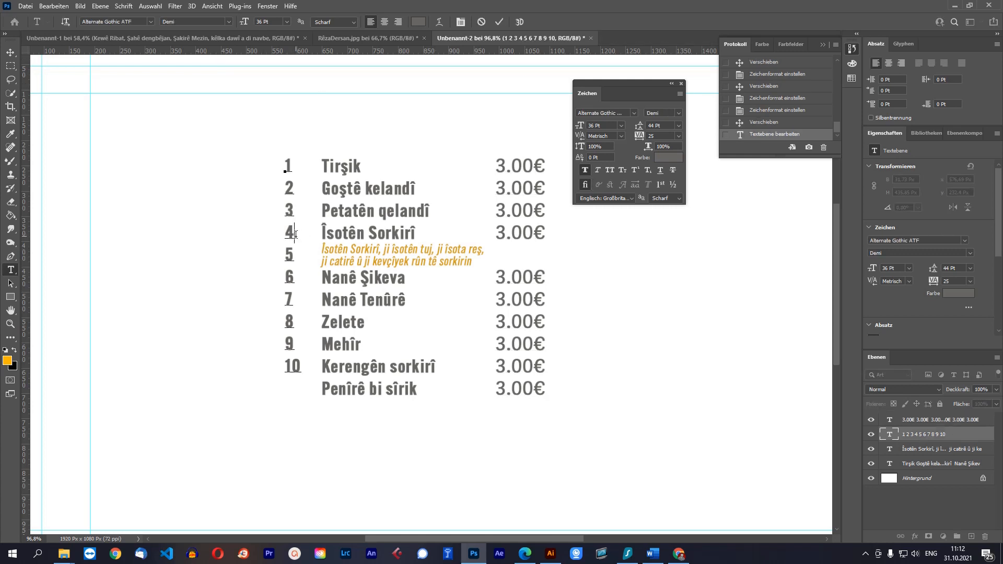
key(Return)
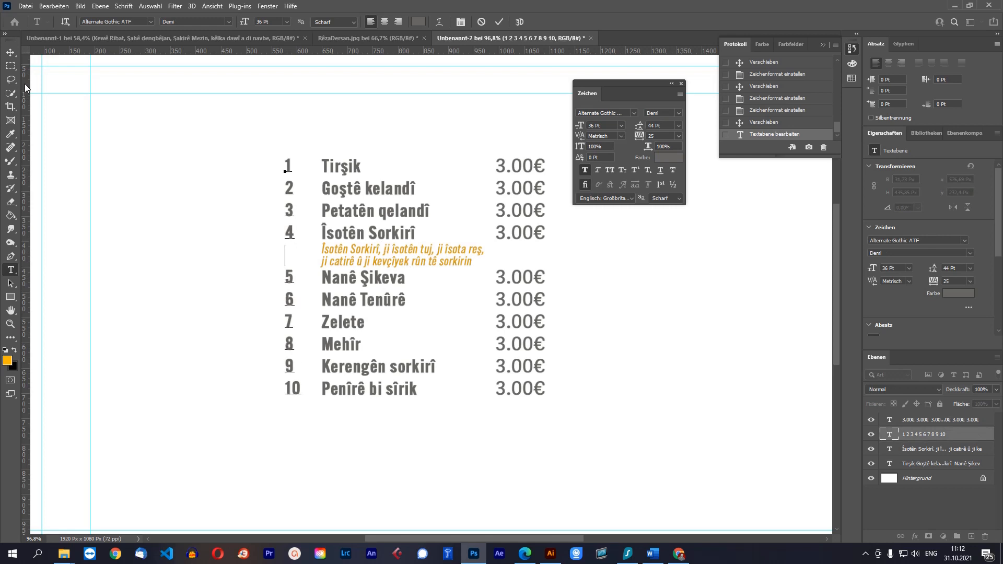
click(11, 52)
Move the number column slightly closer to the dish names, nudge the price column, and collapse the character settings
drag(291, 214, 296, 213)
click(605, 248)
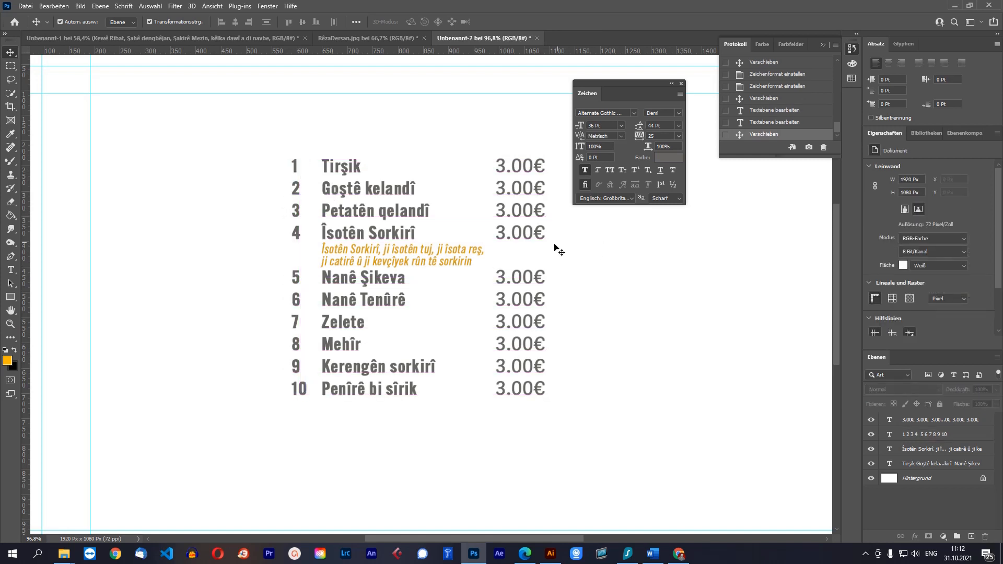
drag(532, 233, 530, 233)
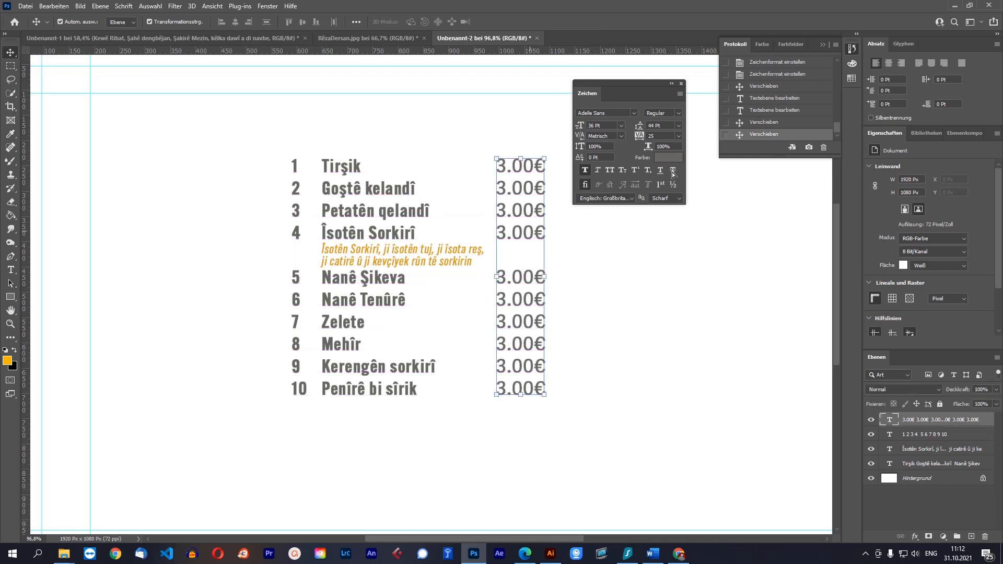
click(672, 84)
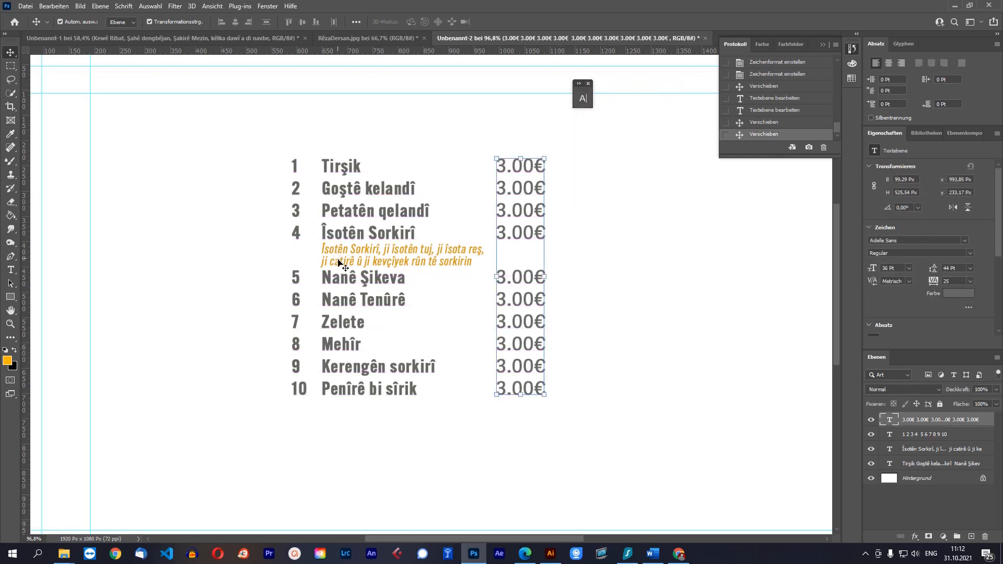
Examine the description and dish-name text layers and the overall layout of the menu list
click(10, 269)
click(415, 251)
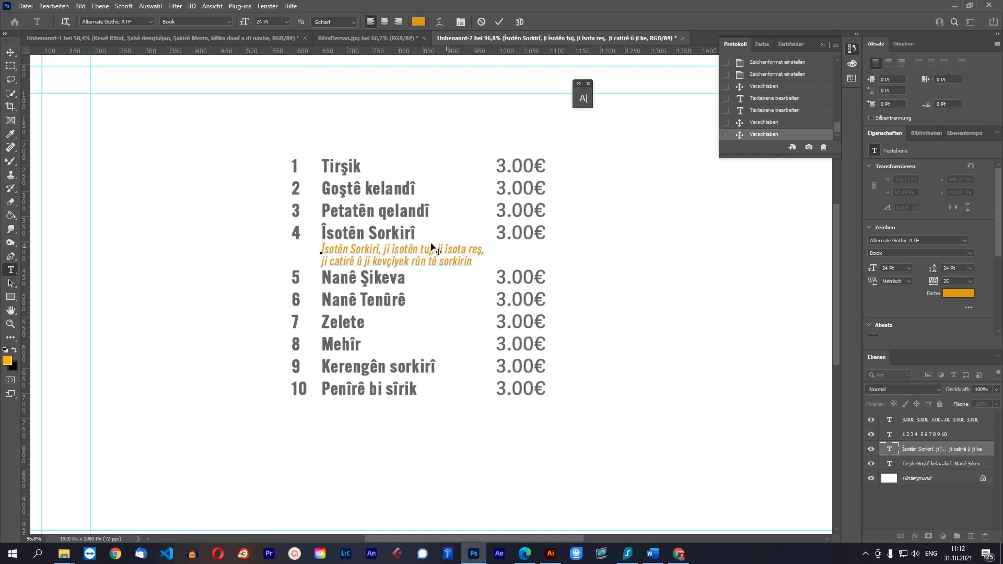
key(ctrl+a)
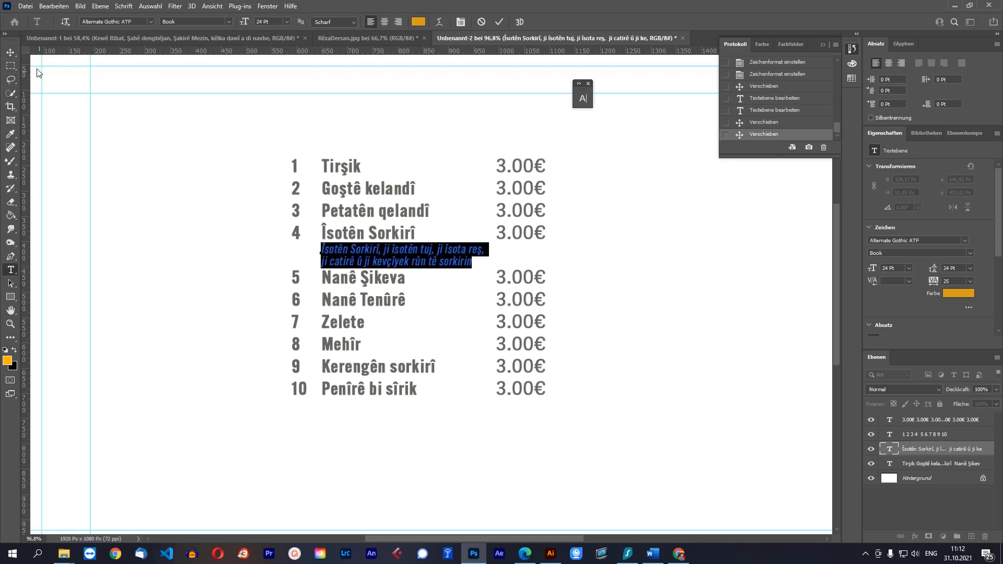
click(10, 52)
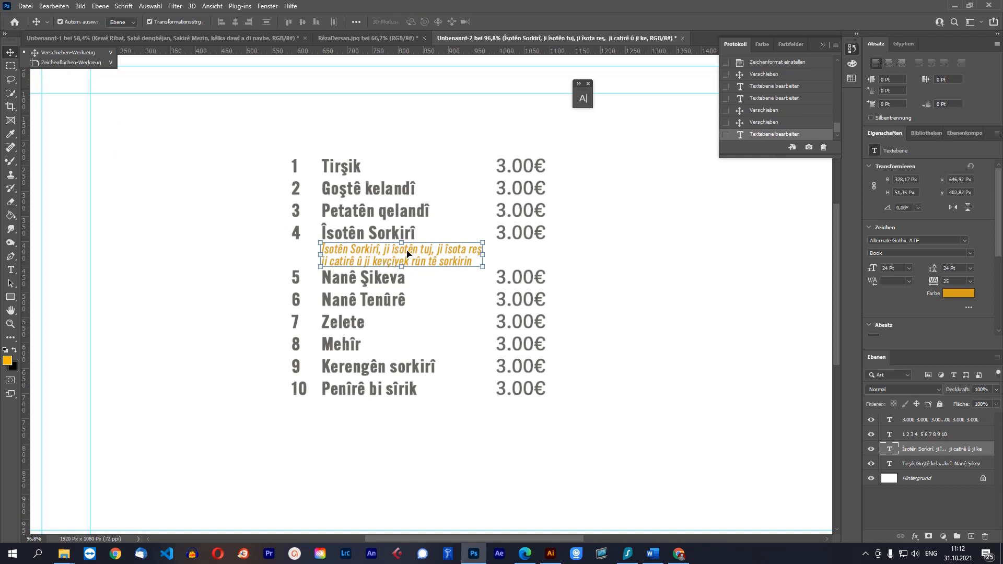
click(377, 191)
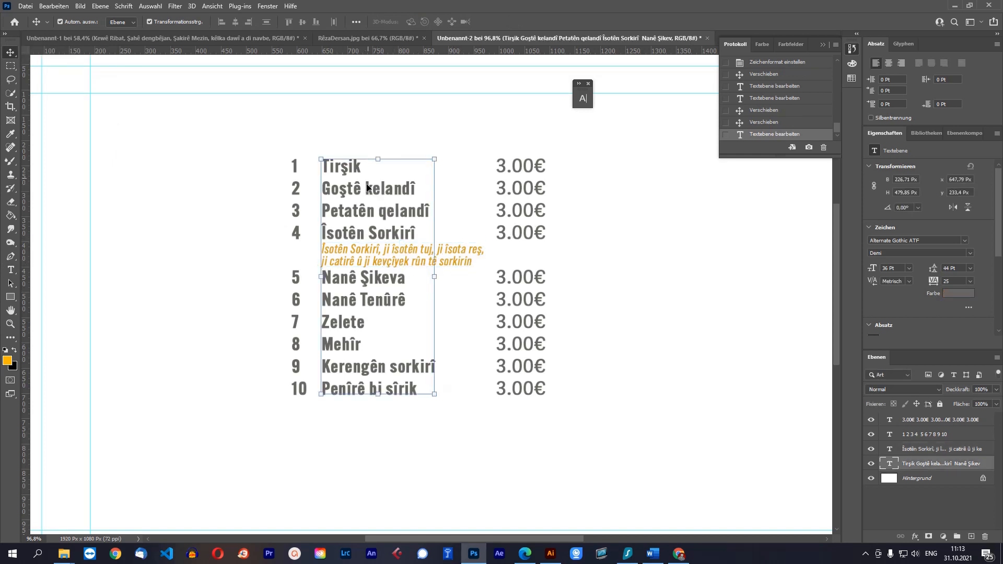
click(475, 260)
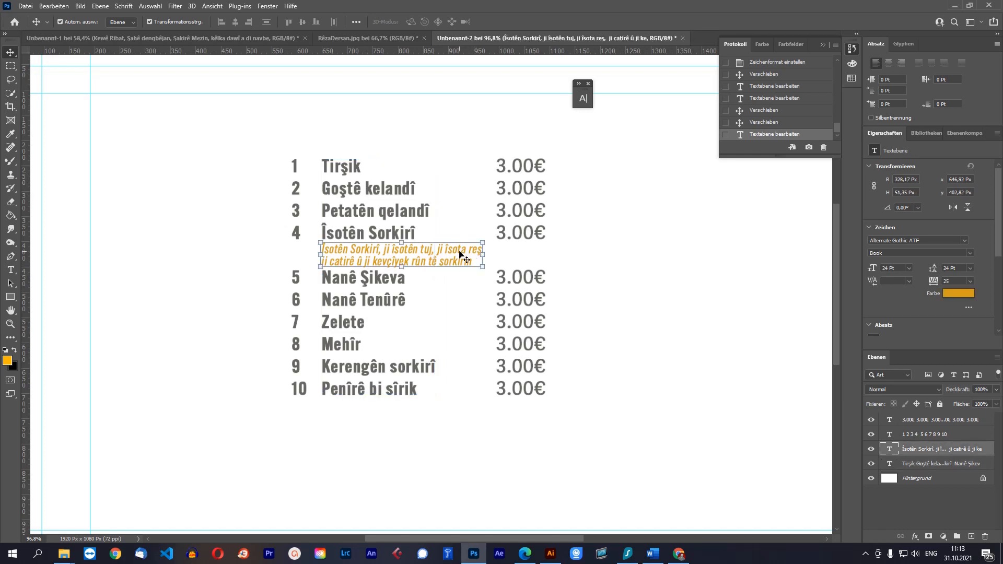
click(10, 270)
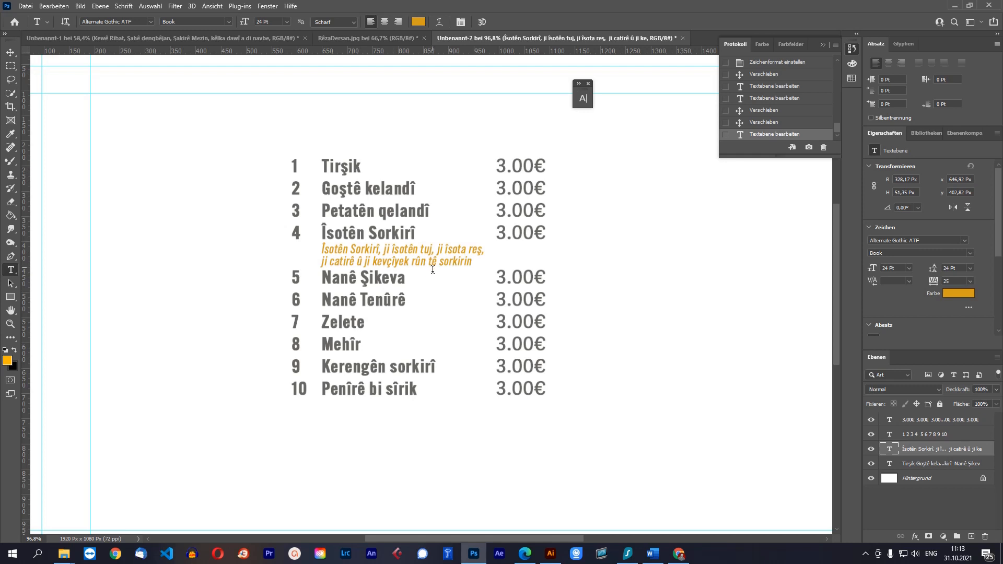
click(10, 54)
click(577, 264)
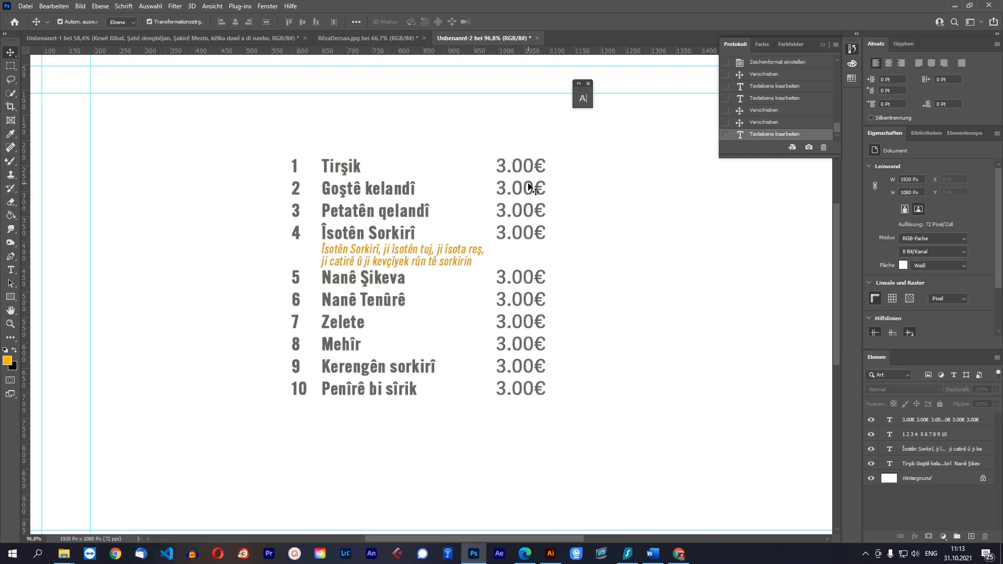
scroll(553, 224, down, 2)
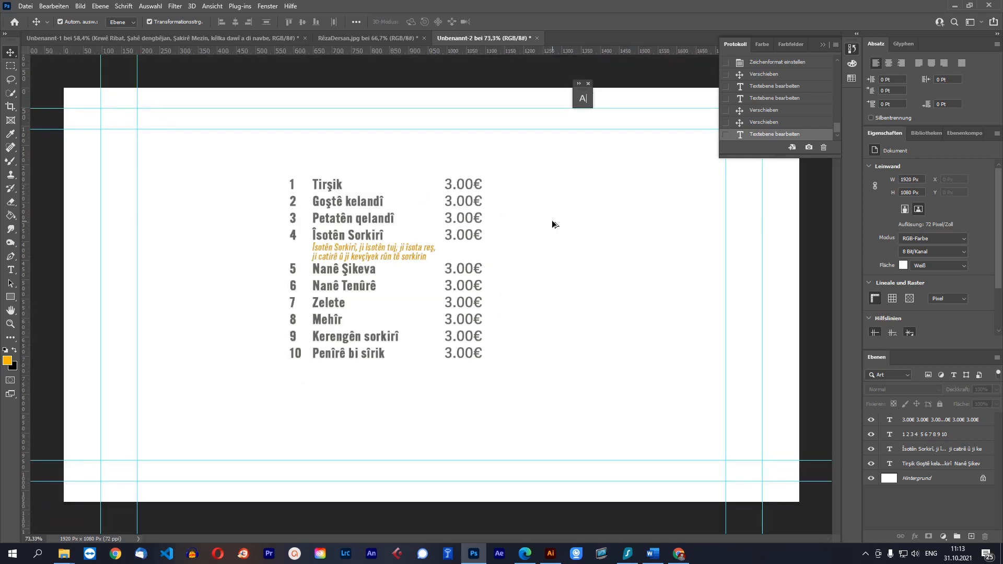
scroll(399, 247, up, 3)
scroll(324, 231, up, 2)
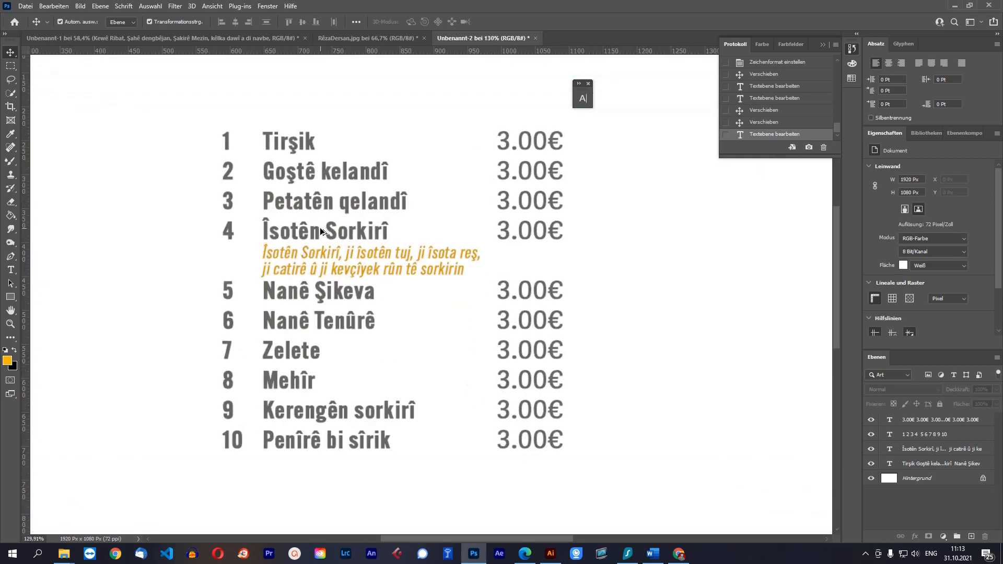
scroll(509, 290, down, 5)
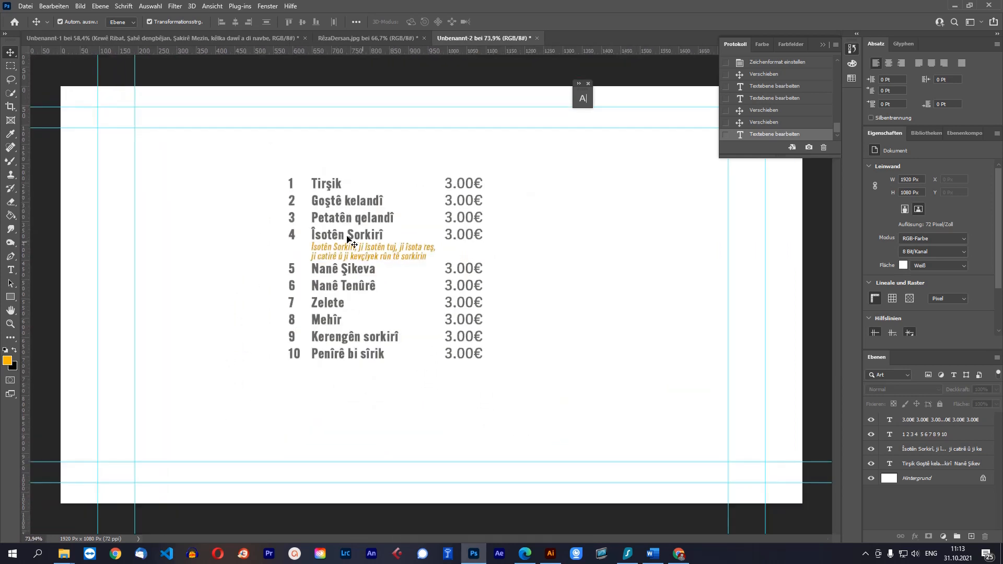
Add the heading "XWARINÊN KURDÎ" as a new text layer above the dish list
click(11, 270)
click(321, 146)
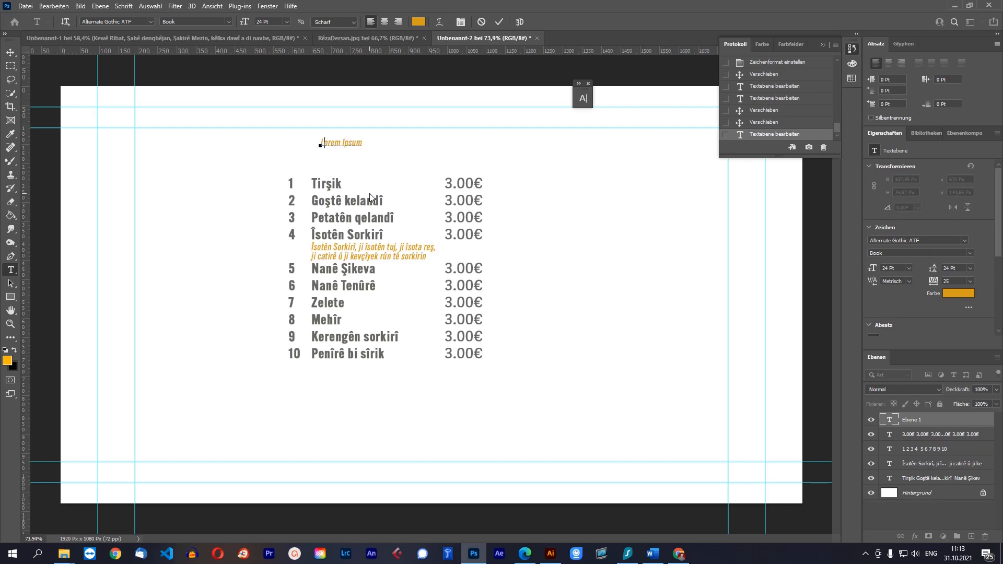
text(XA)
text(ARINÊ)
key(BackSpace)
key(BackSpace)
key(BackSpace)
key(BackSpace)
key(BackSpace)
key(BackSpace)
text(OW RINÊN KURDÎ)
click(11, 52)
Set the heading's font to AcmeFont and open its character settings
key(t)
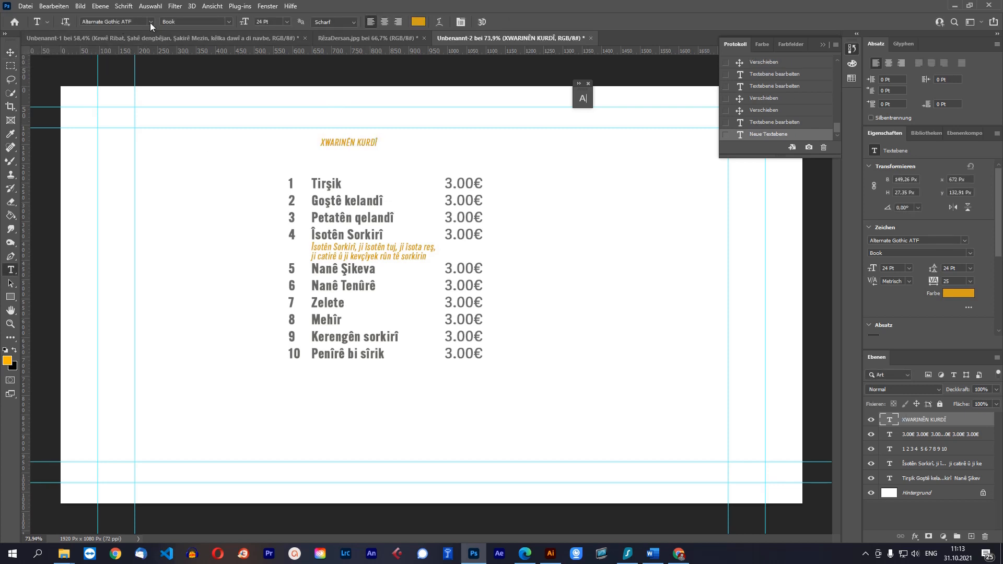
click(150, 23)
click(207, 203)
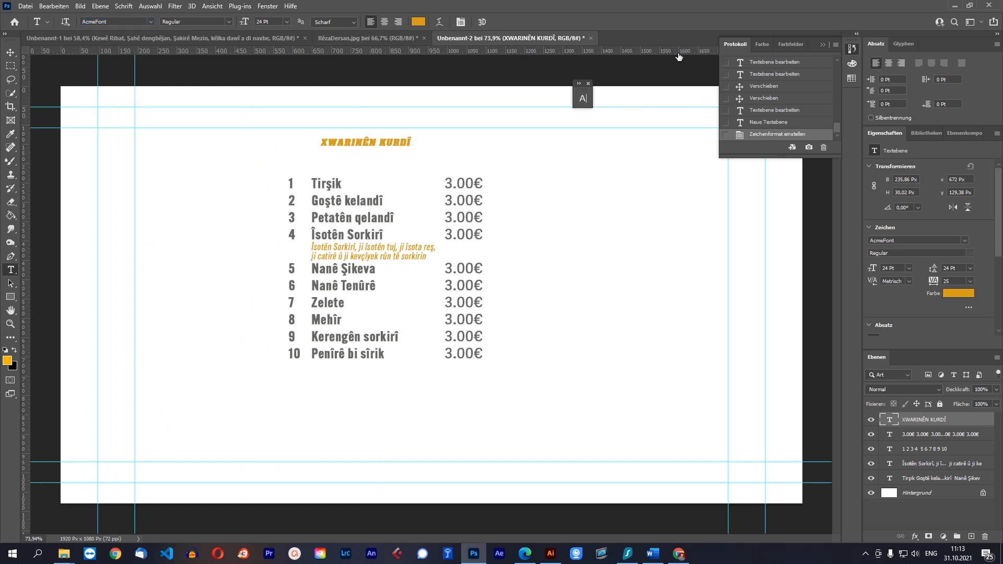
click(461, 22)
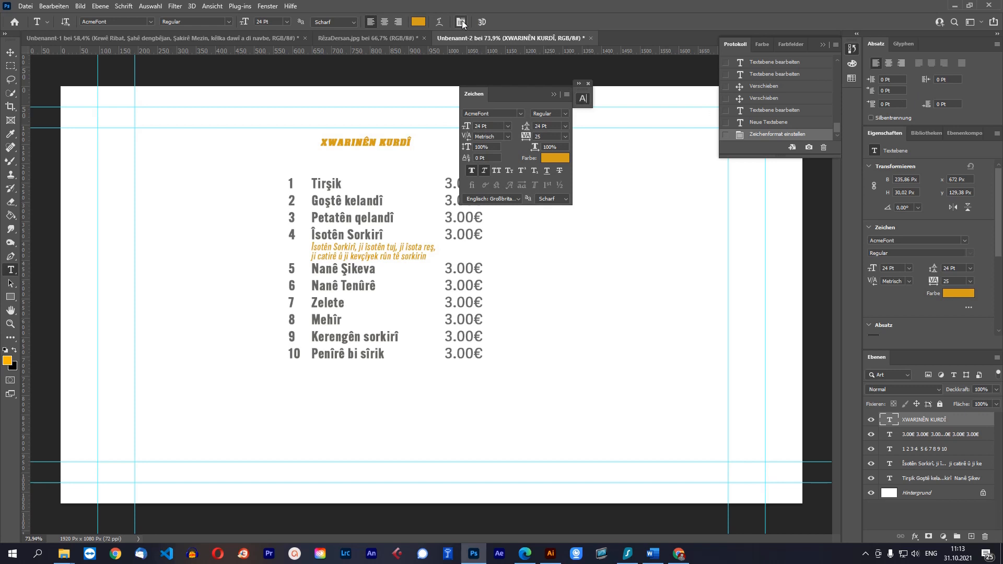
Remove the faux italic from the "XWARINÊN KURDÎ" heading and place it just above the dish names, aligned with their left edge
click(485, 174)
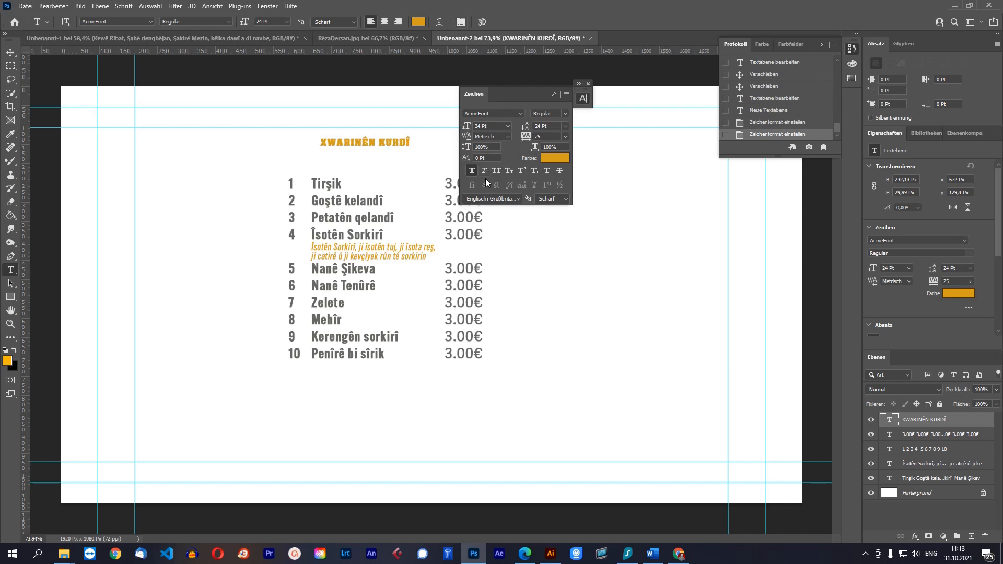
click(11, 52)
click(554, 96)
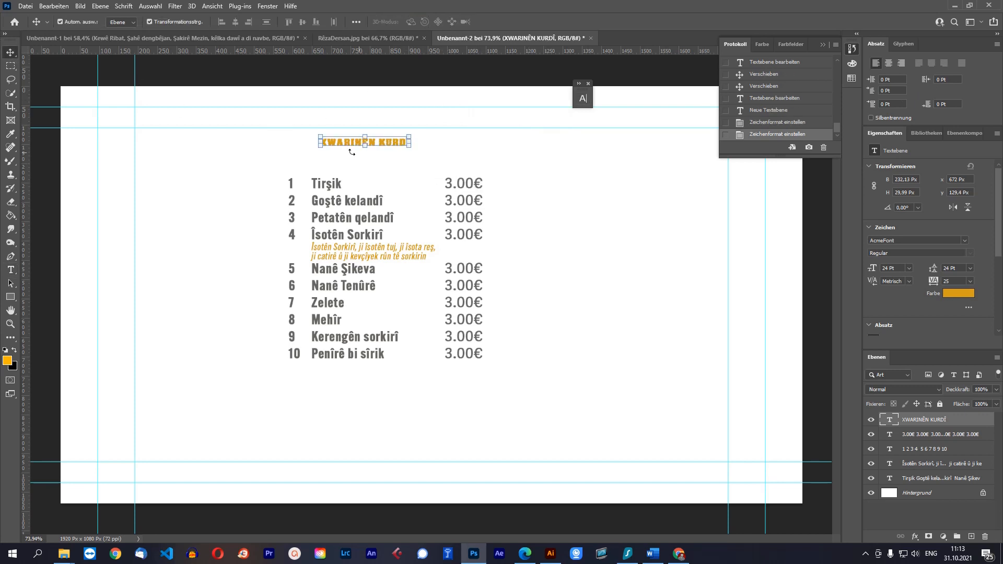
drag(339, 147, 332, 164)
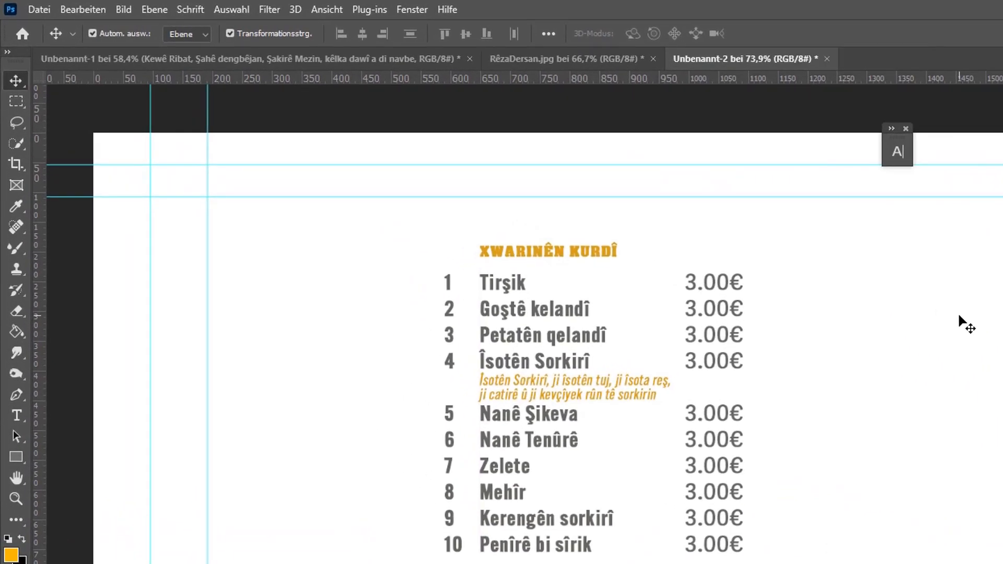
Select the heading and all menu text layers together and move them to the page's upper-left corner near the margin guides
scroll(966, 324, down, 3)
drag(837, 298, 444, 548)
drag(580, 369, 407, 341)
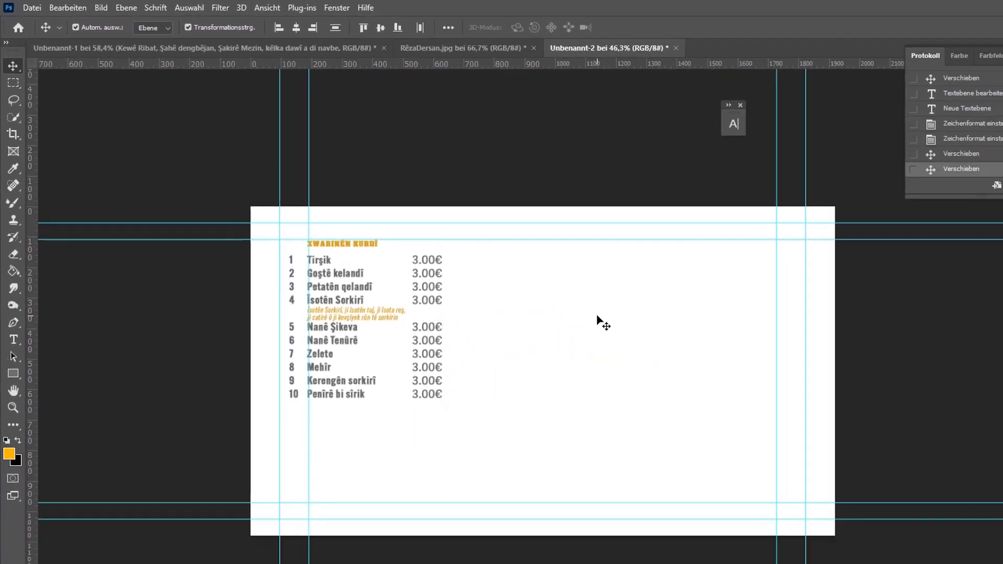
scroll(554, 263, down, 3)
scroll(328, 246, up, 5)
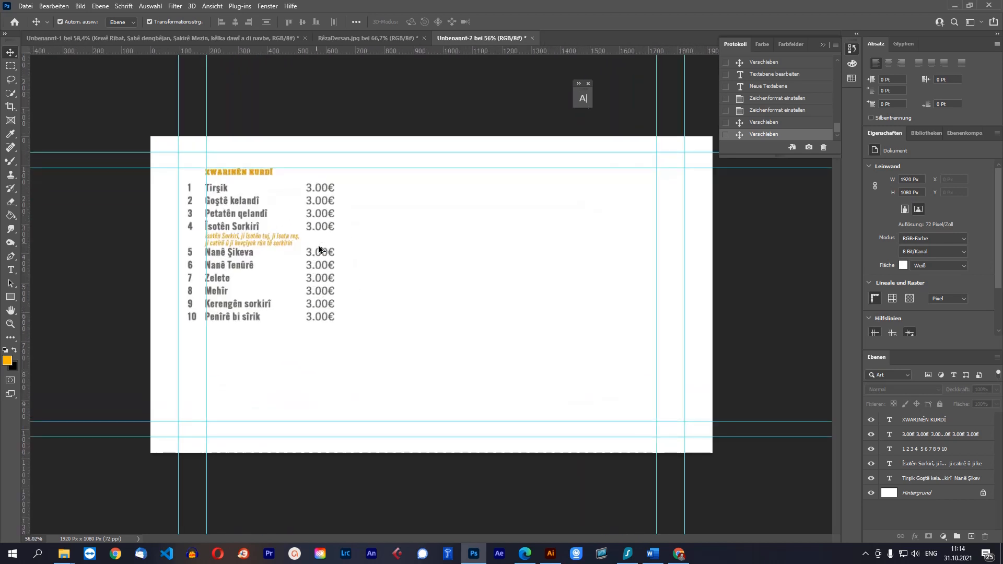
Set the tracking of the dish-name text layer to 0
click(251, 205)
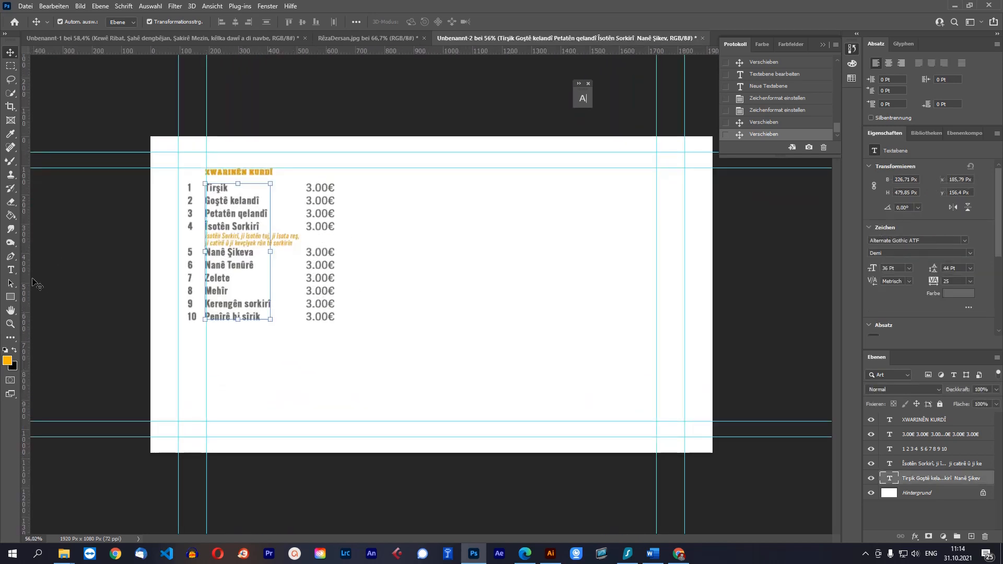
click(10, 269)
click(462, 23)
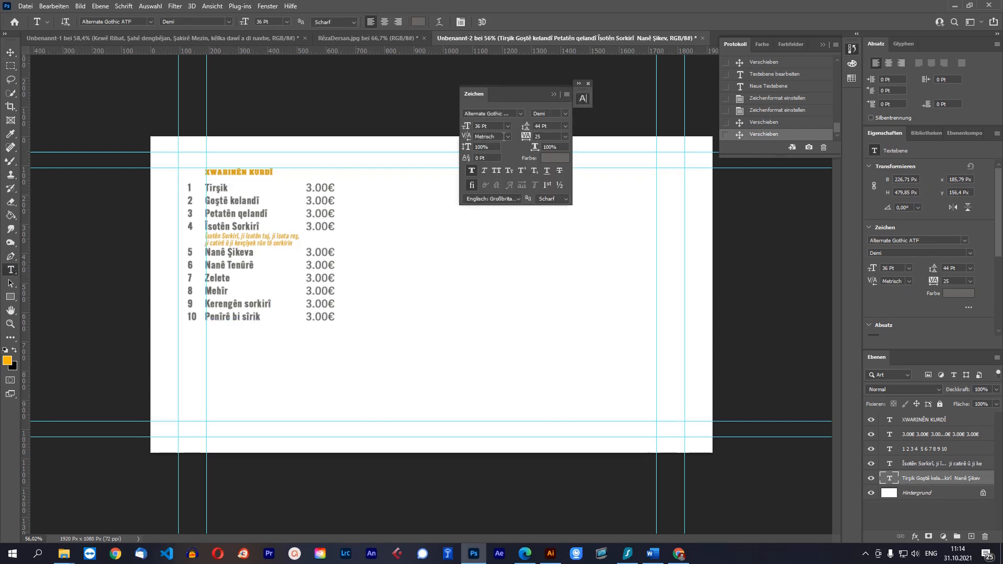
click(566, 136)
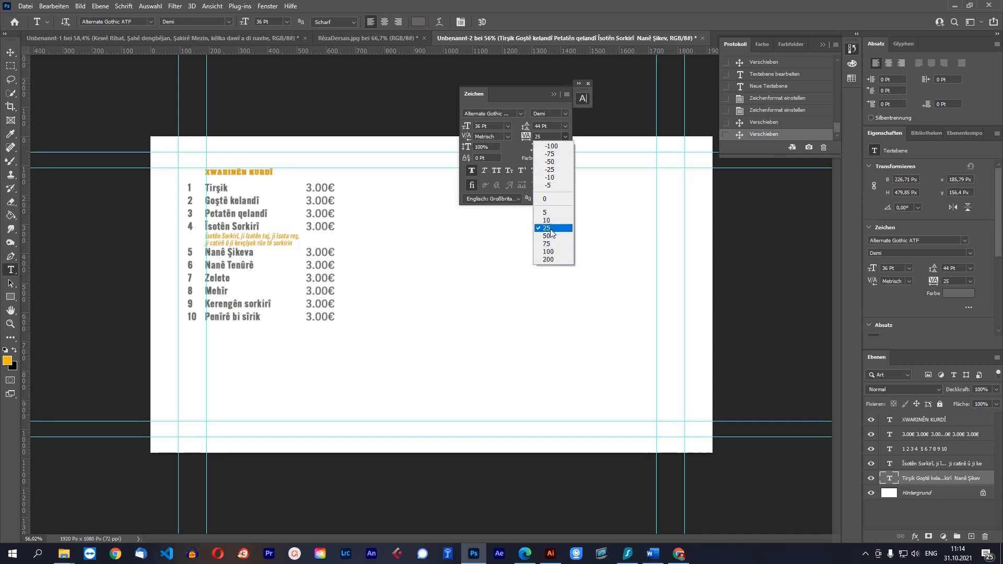
click(114, 22)
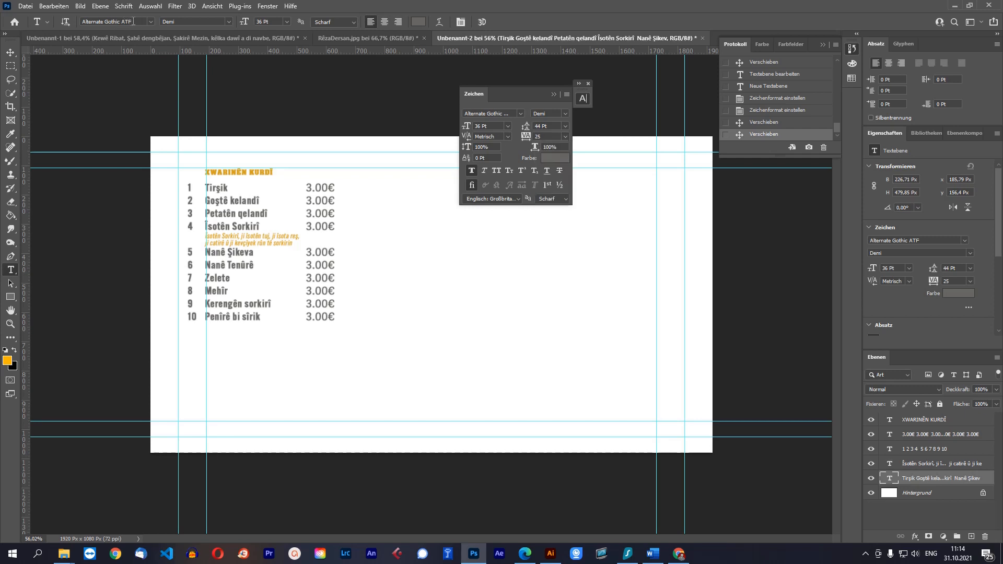
click(107, 21)
click(566, 136)
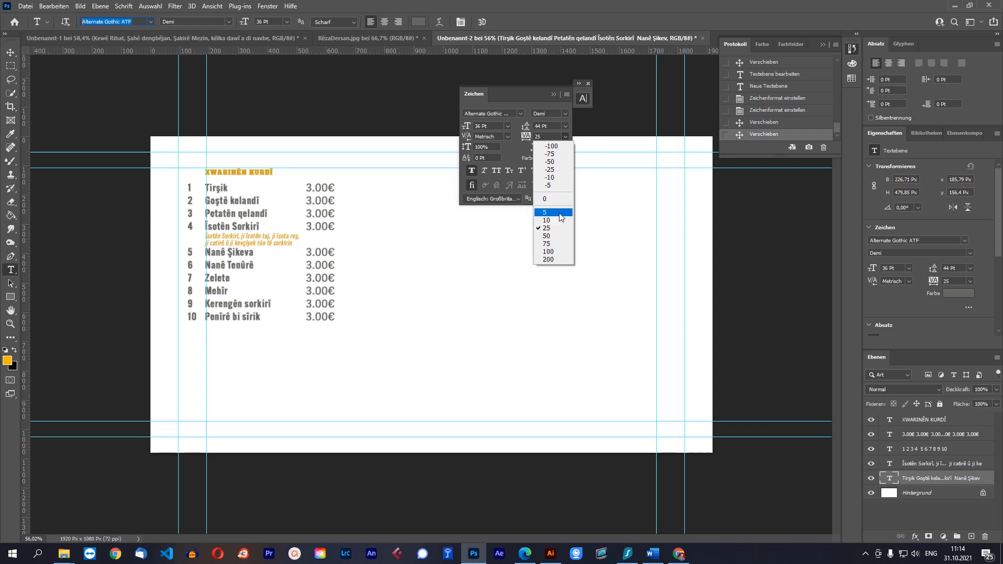
click(553, 199)
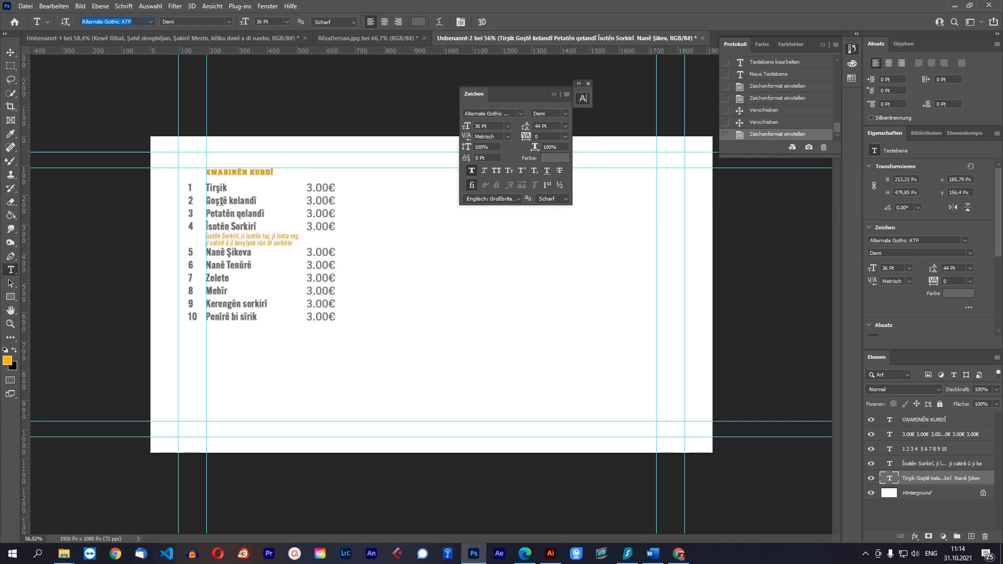
Try a tracking of 200 on the dish names, undo it in favour of the tighter letter spacing, and deselect the layer
click(565, 136)
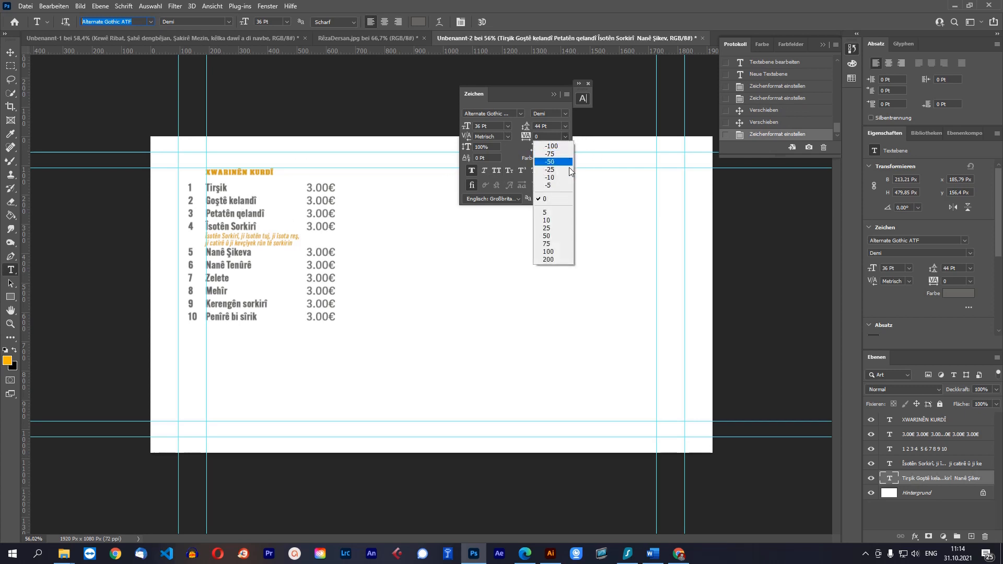
click(562, 260)
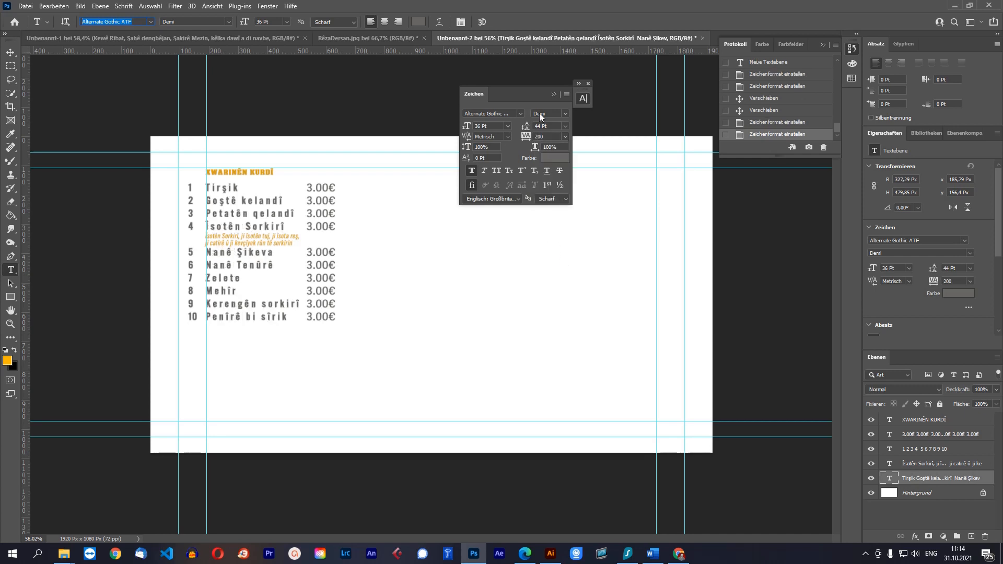
click(554, 95)
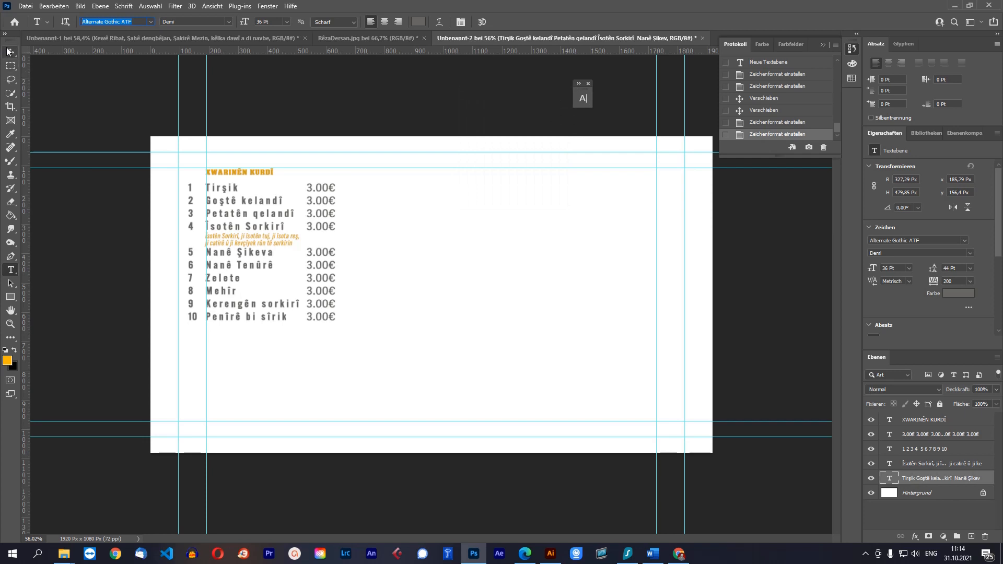
click(234, 203)
click(473, 253)
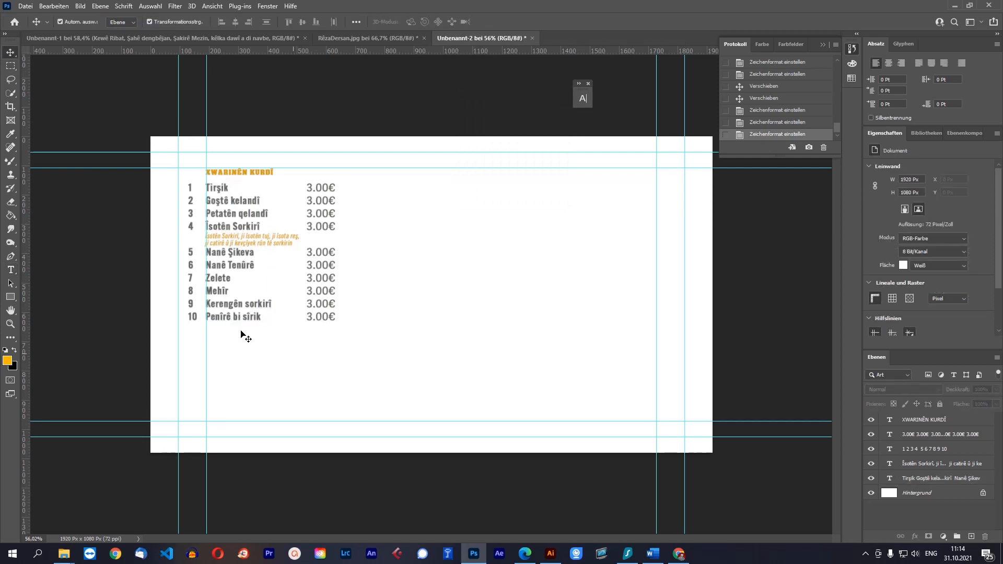
Draw an orange square of about 362 px with rounded corners beside the menu list and rotate it about 55°
click(10, 297)
mouse_move(437, 208)
mouse_down()
mouse_move(543, 313)
mouse_move(546, 324)
mouse_move(476, 339)
mouse_up()
click(10, 53)
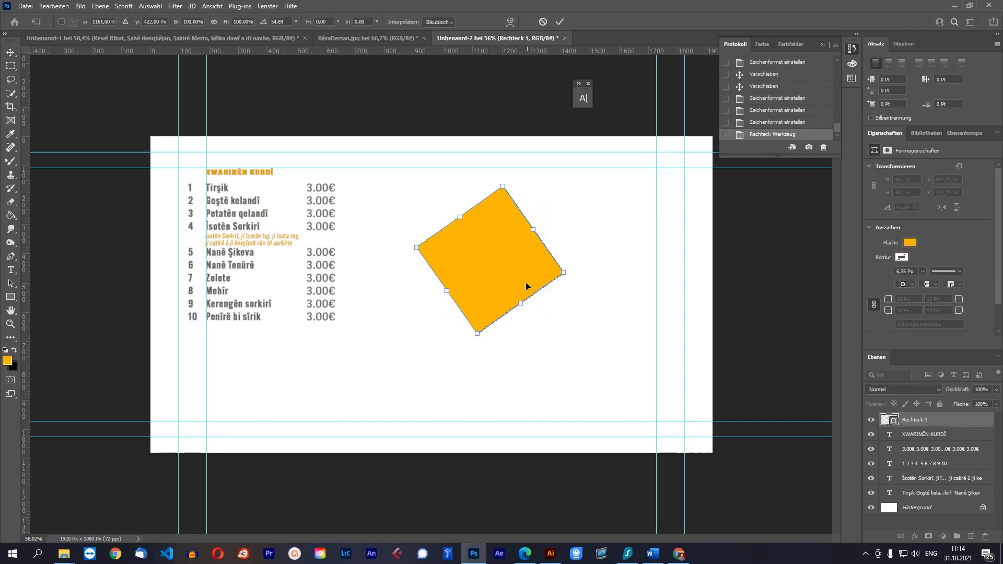
key(Return)
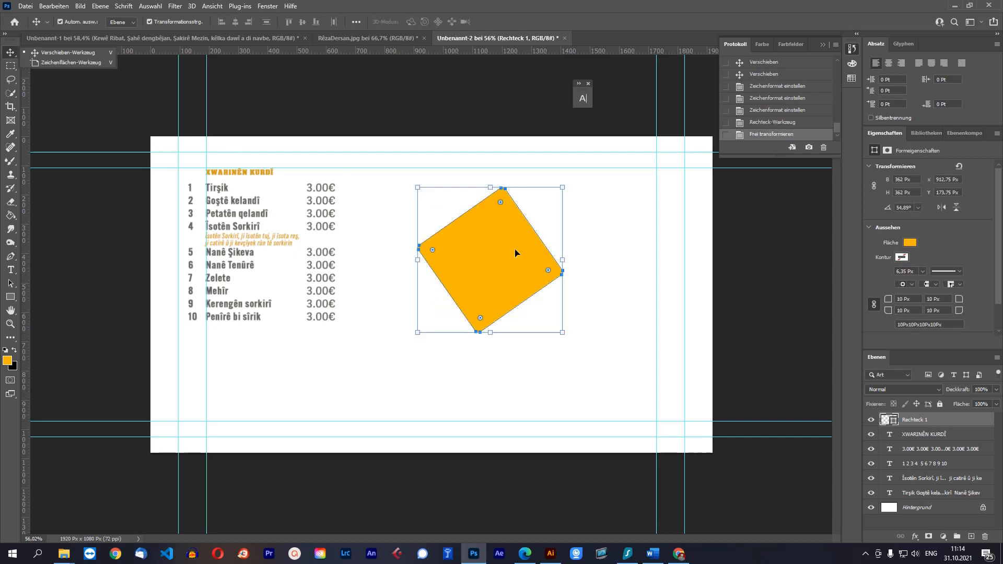
Duplicate the orange square, rotate the copy a further 23° or so, and position it overlapping the original
drag(528, 249, 562, 246)
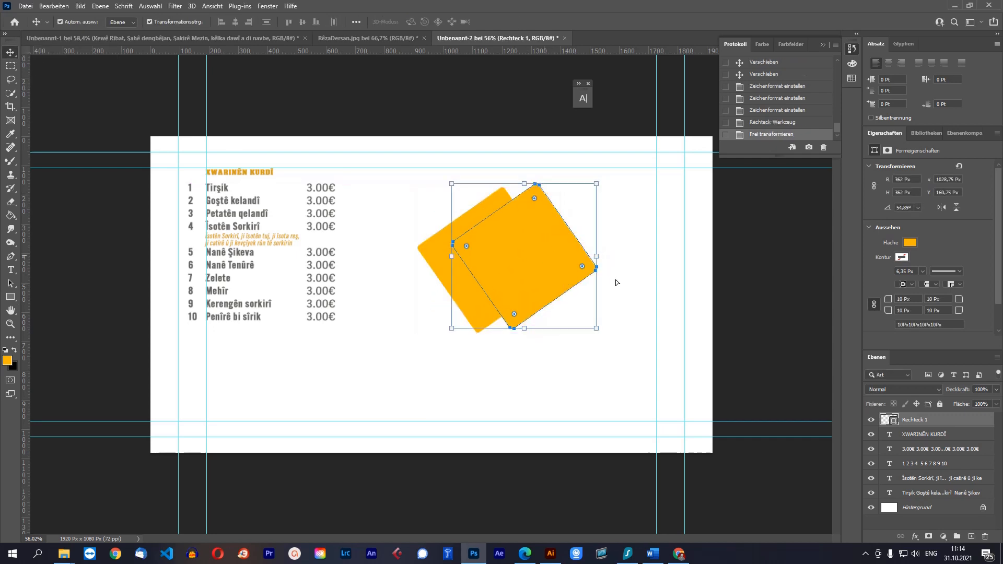
drag(578, 342, 554, 355)
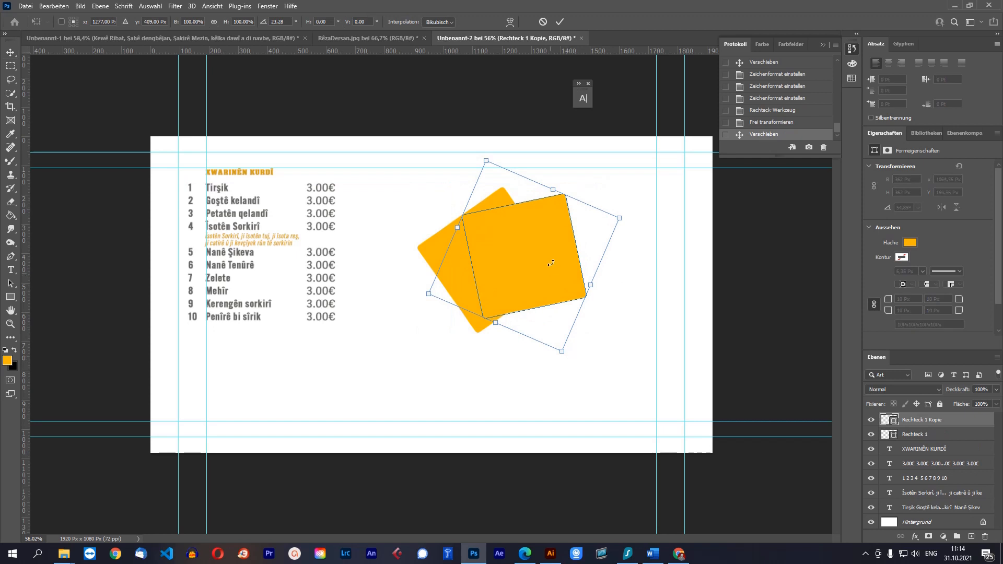
drag(543, 256, 520, 248)
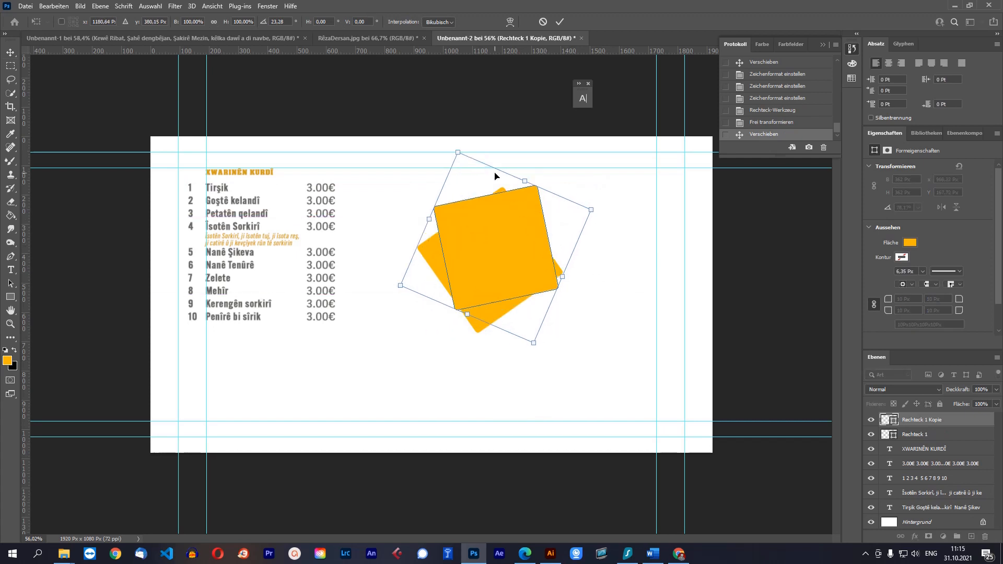
key(Return)
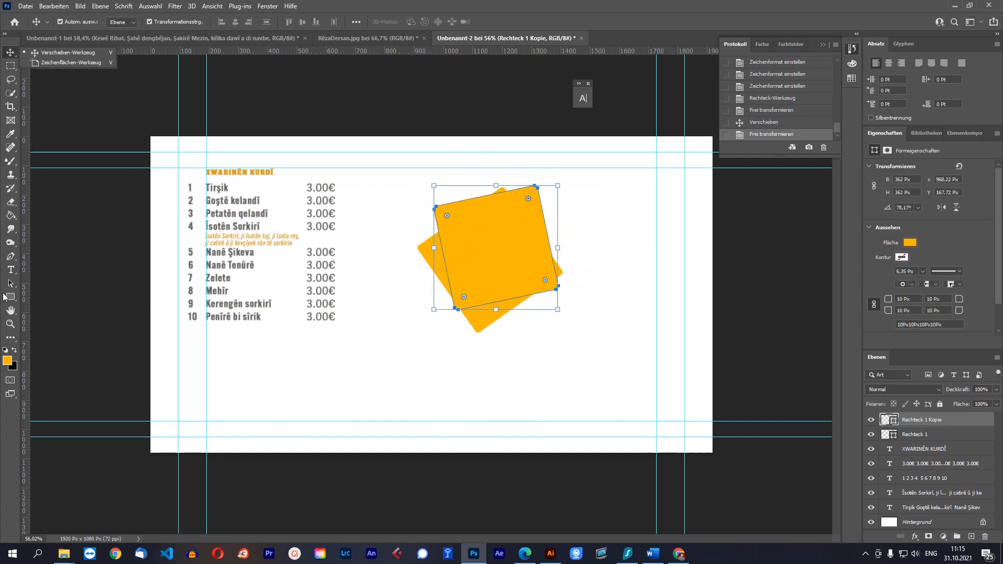
Change the fill of the upper square to the dark orange-brown recent colour and deselect it
right_click(10, 297)
click(125, 22)
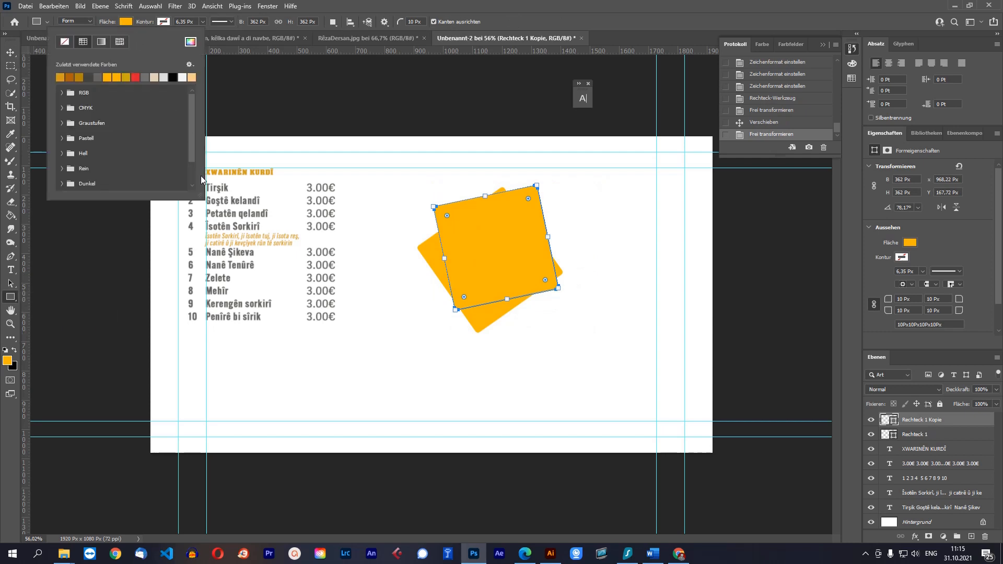
click(137, 78)
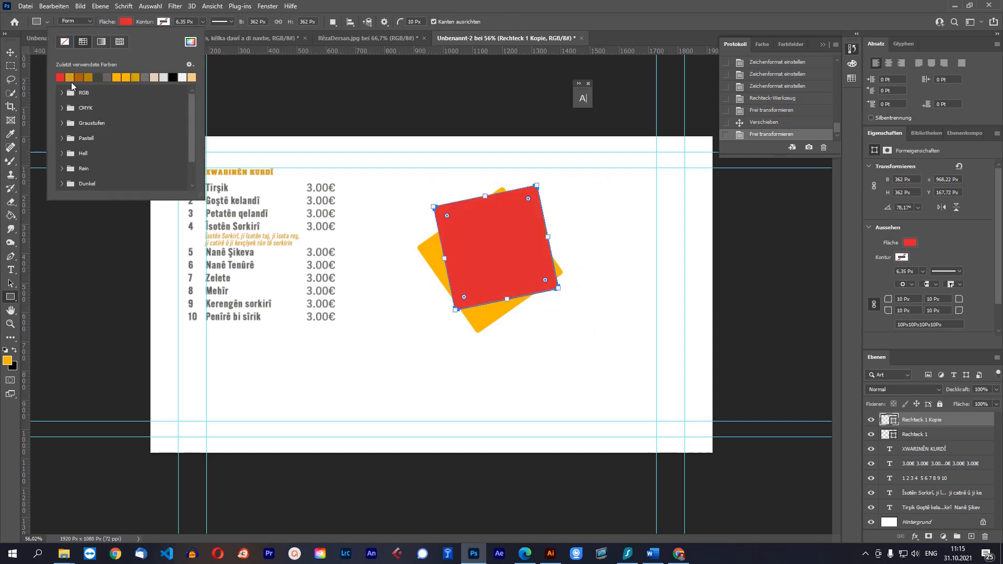
click(79, 77)
click(617, 232)
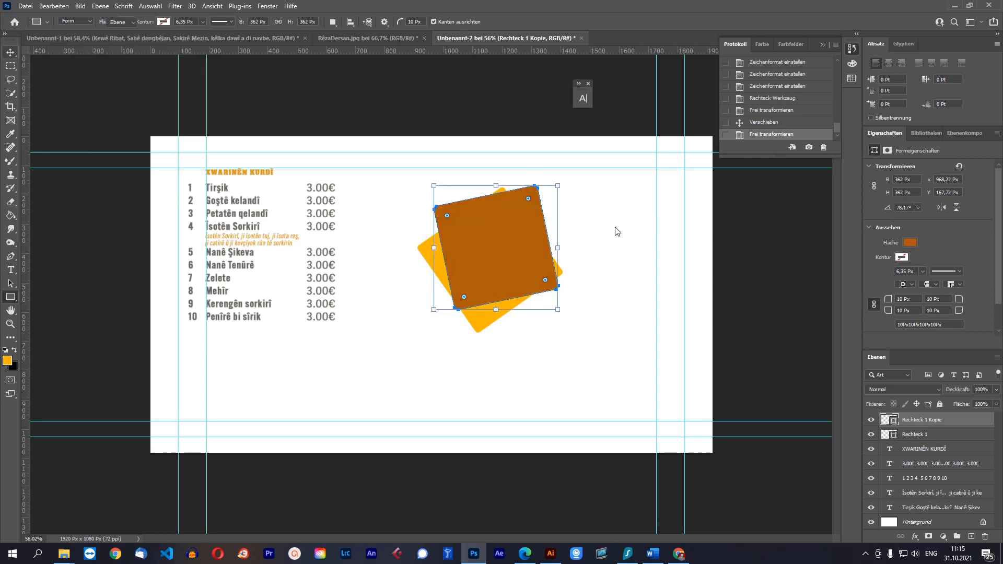
key(v)
click(610, 259)
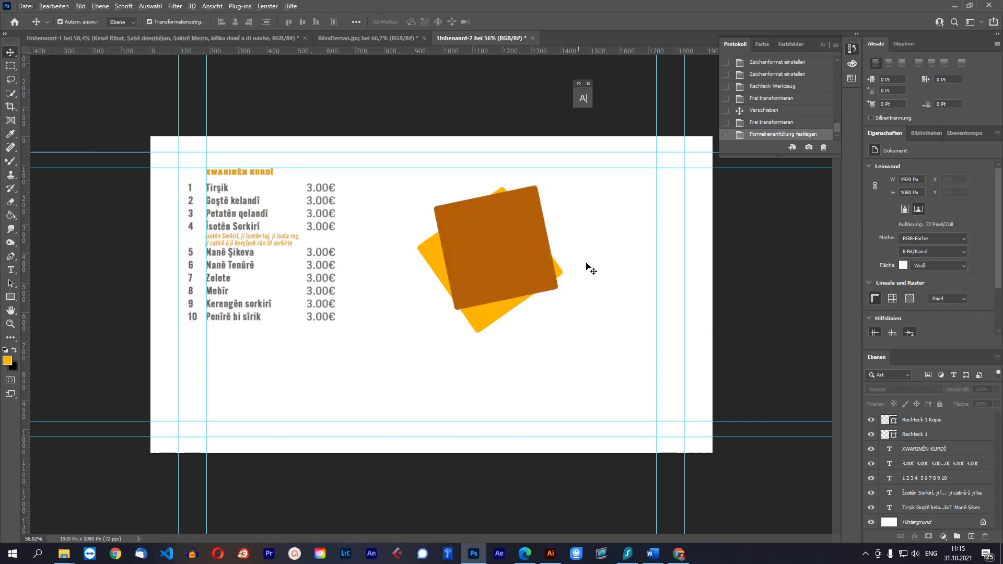
Add the text "KurTî TV" as a new text layer on the brown square
click(11, 269)
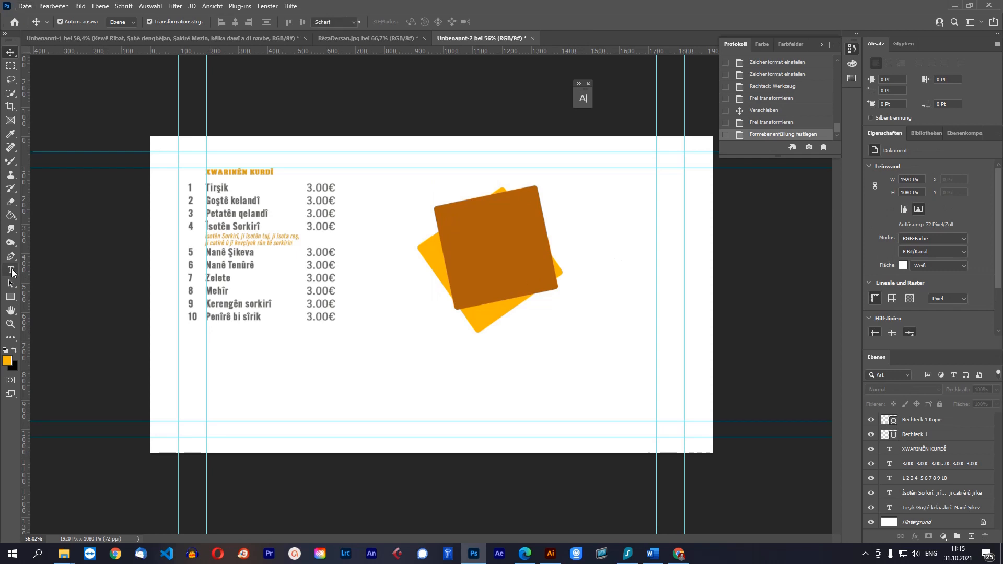
click(483, 251)
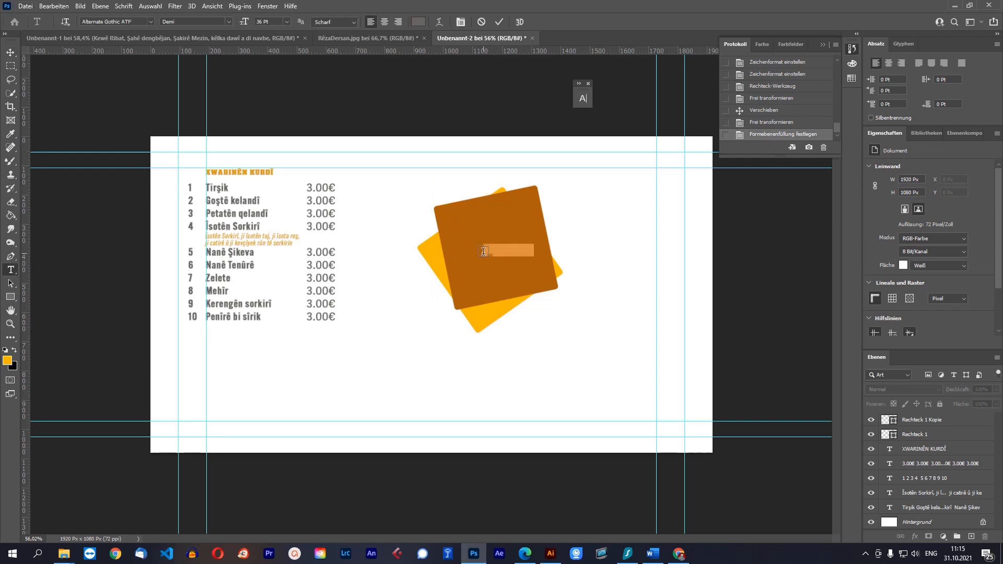
key(Left)
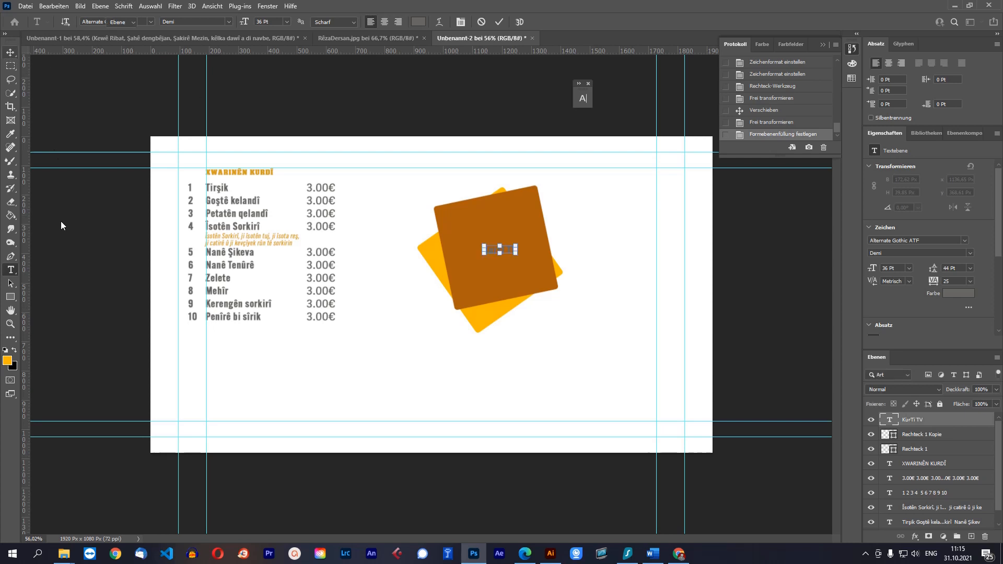
key(ctrl+Return)
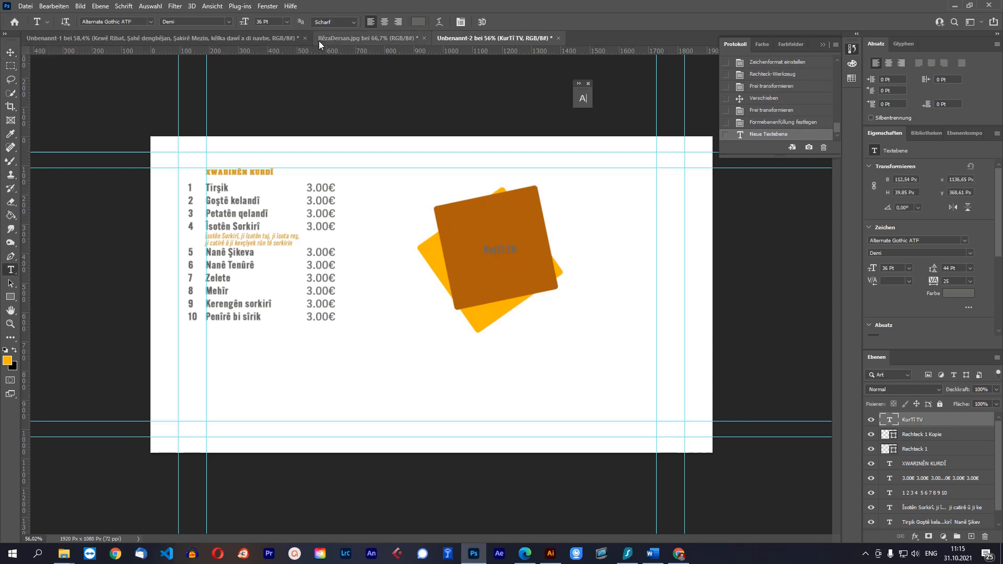
Set the "KurTî TV" text to 72 pt and its colour to fbfaf6
click(286, 22)
click(278, 154)
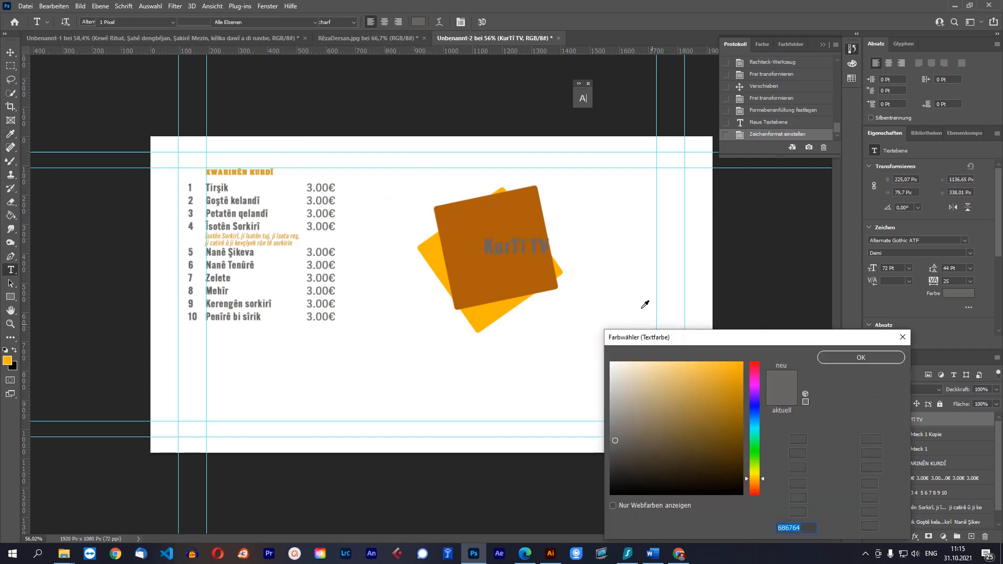
text(fbfaf6)
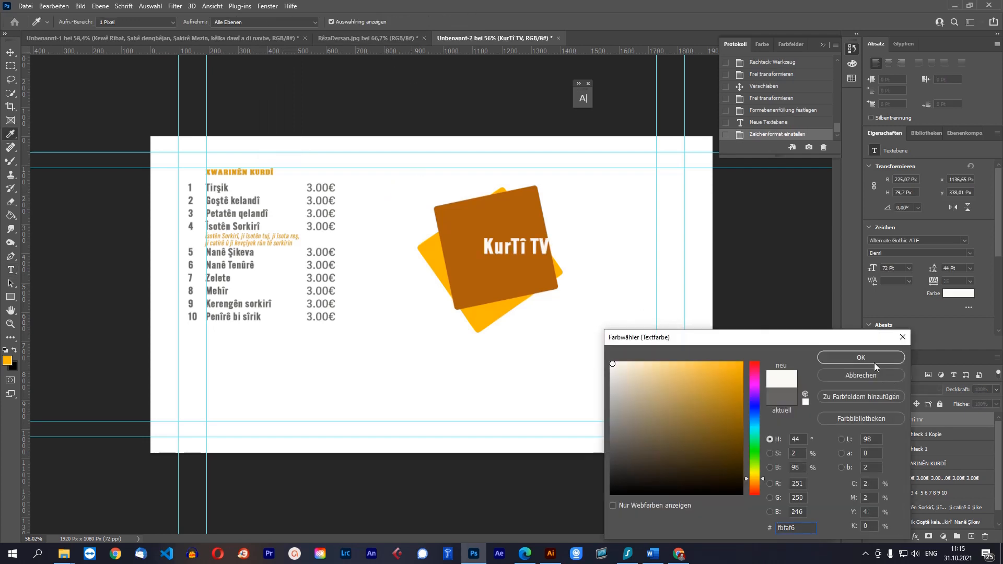
click(861, 359)
Scale the "KurTî TV" text up to about 309% and move it slightly up so it starts on the brown square
click(10, 52)
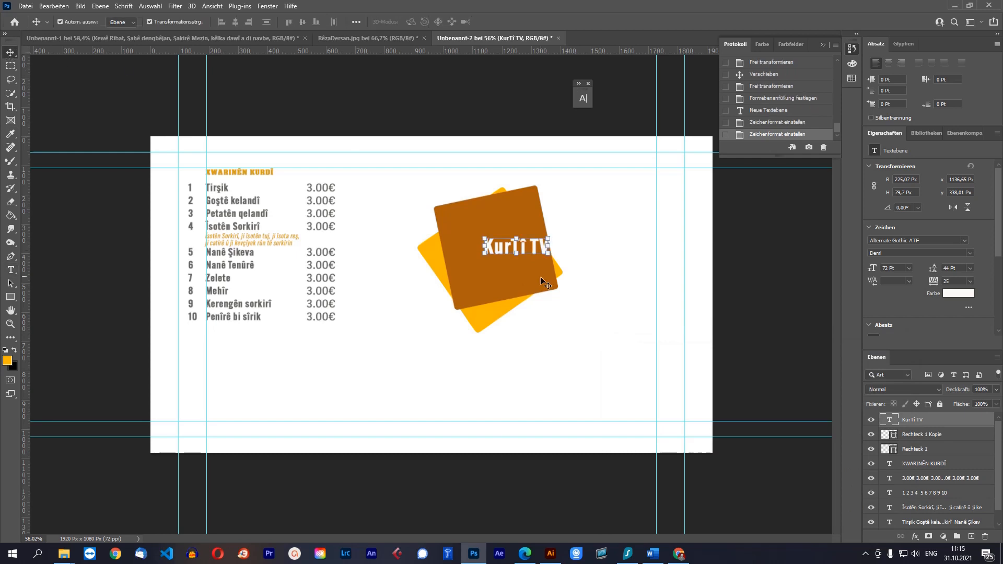
drag(549, 252, 683, 316)
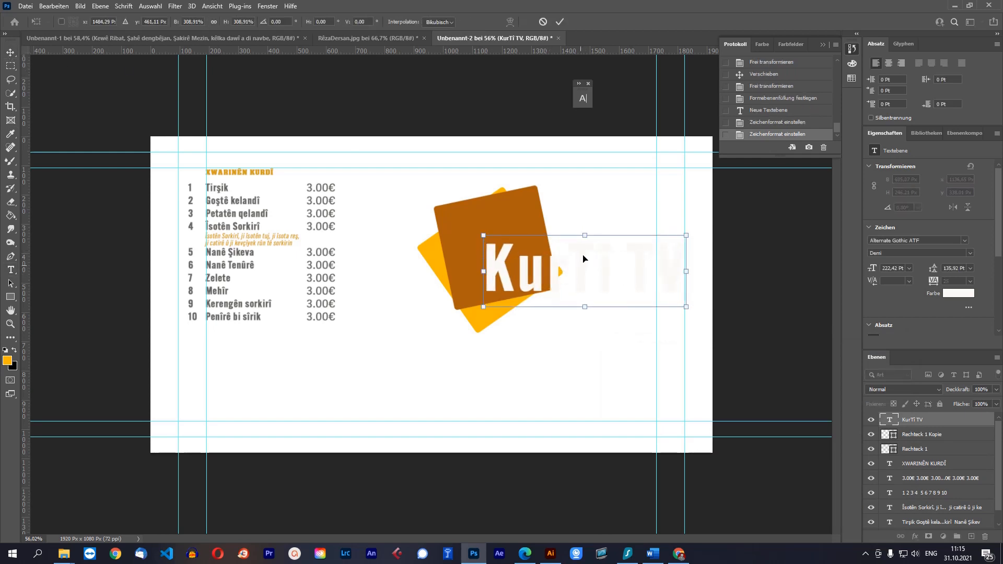
mouse_move(581, 267)
mouse_down()
mouse_move(597, 253)
mouse_move(583, 252)
mouse_up()
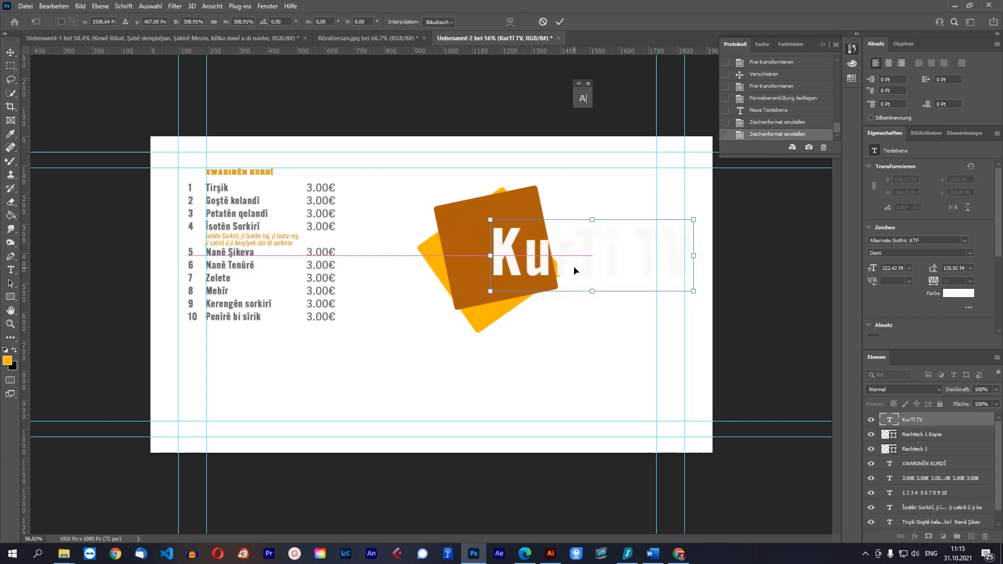
key(Return)
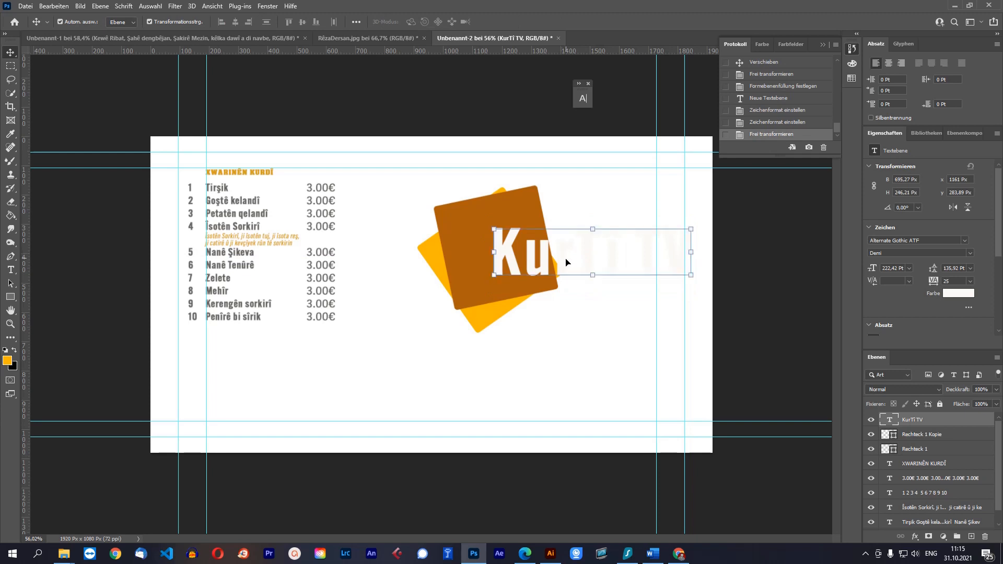
Recolour only the letters "rTî TV" in the logo text to an orange-brown matching the upper square and commit the text edit
double_click(564, 257)
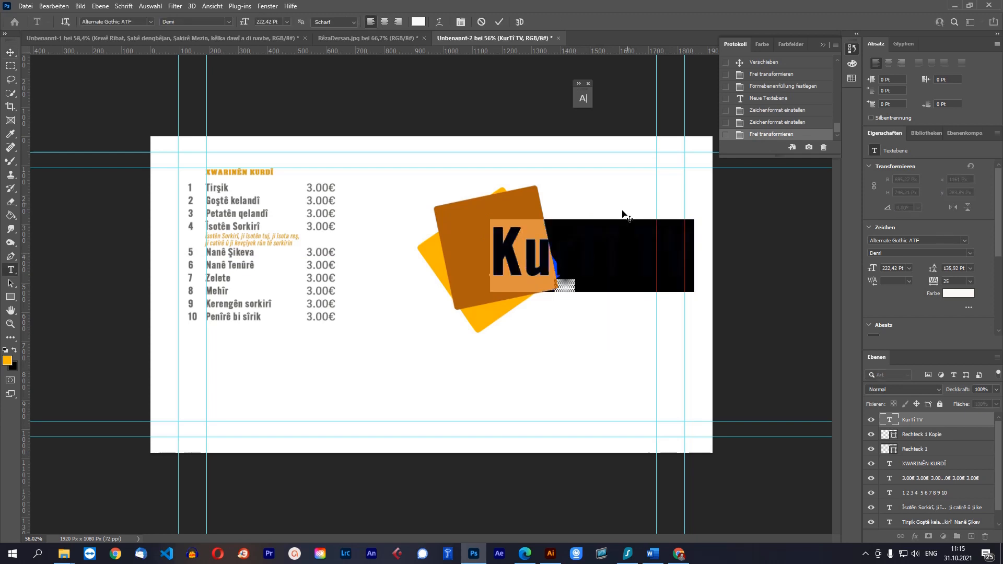
click(687, 257)
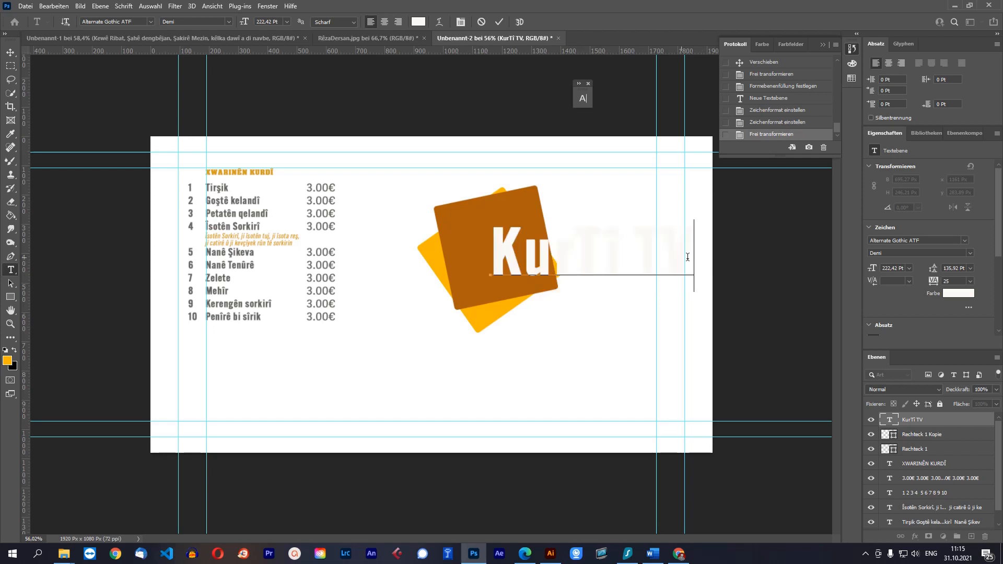
drag(693, 251, 557, 249)
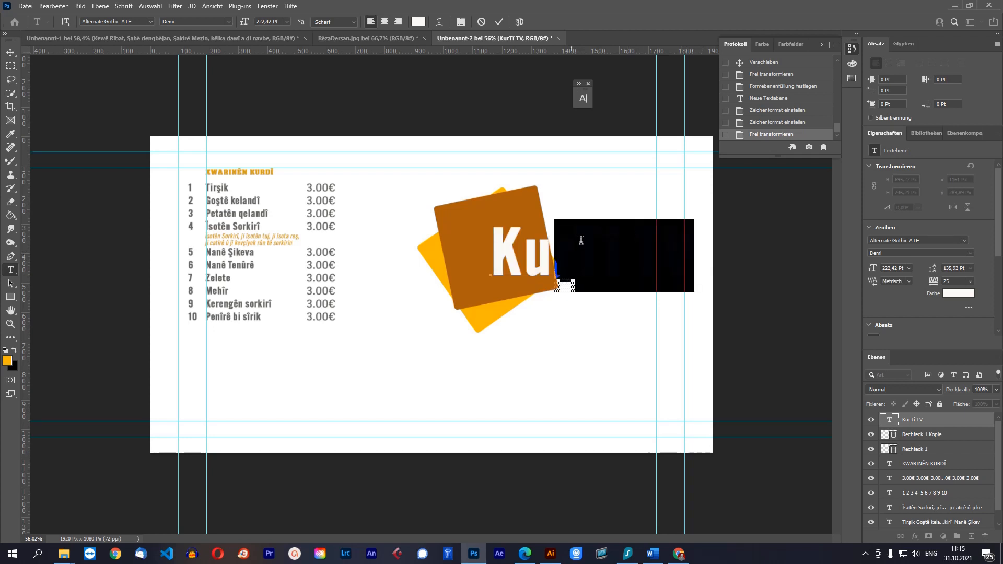
click(422, 23)
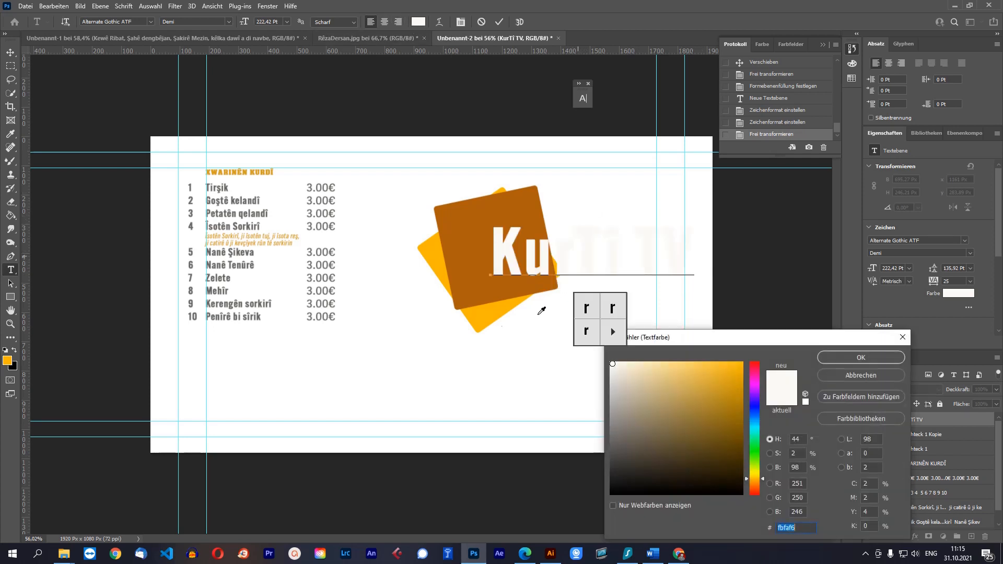
click(484, 309)
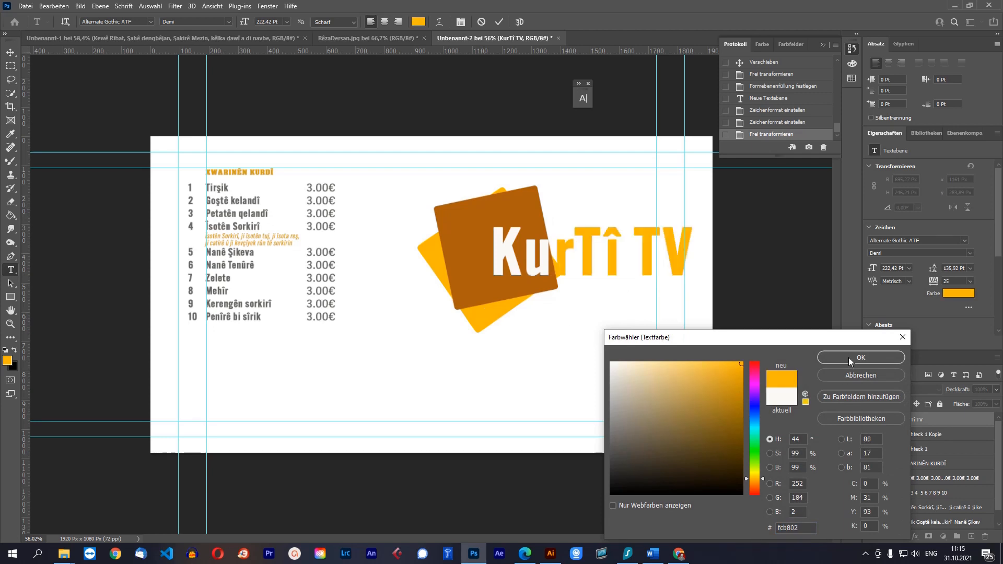
click(689, 470)
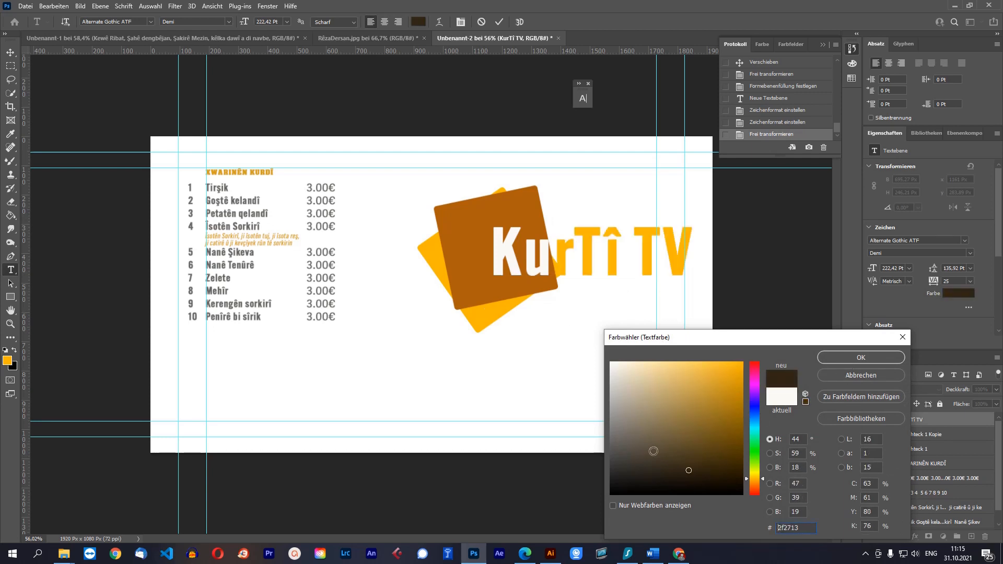
click(645, 445)
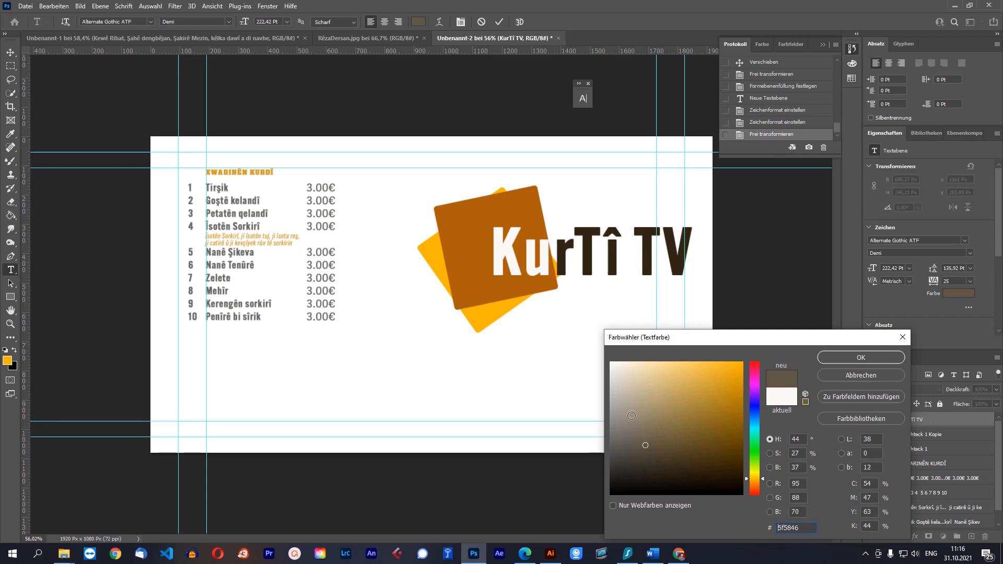
click(757, 486)
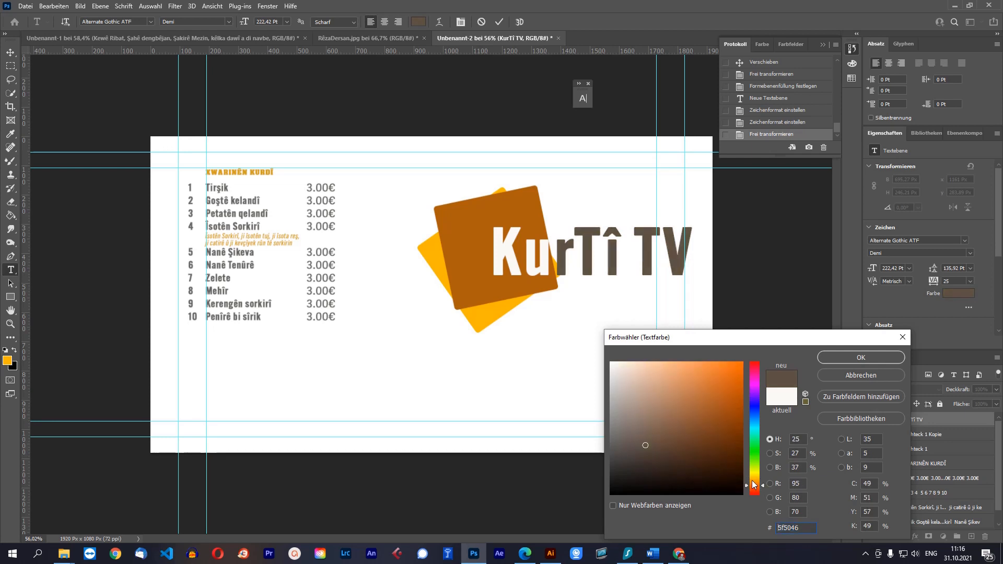
drag(734, 443, 734, 389)
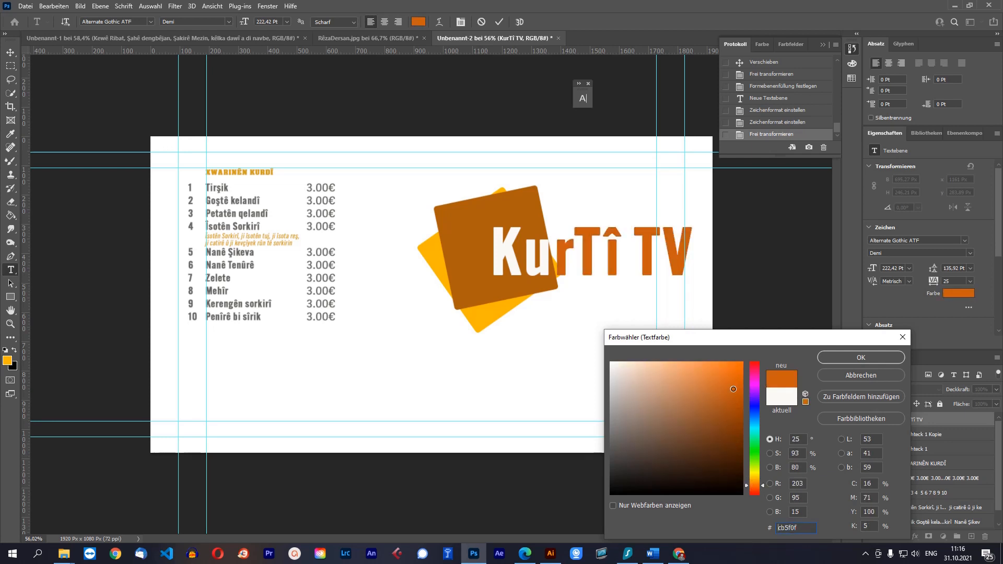
drag(734, 392, 734, 404)
click(754, 483)
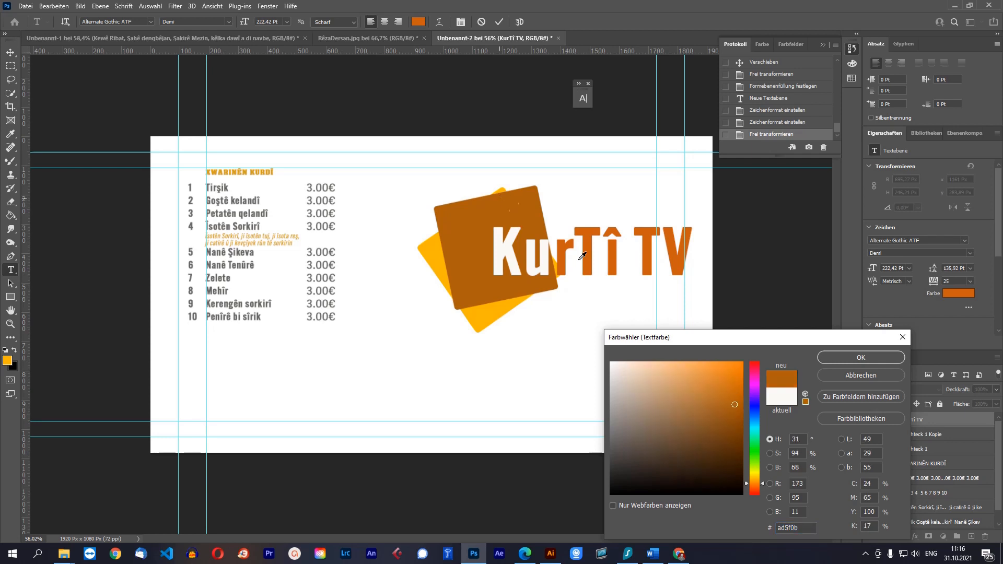
click(883, 359)
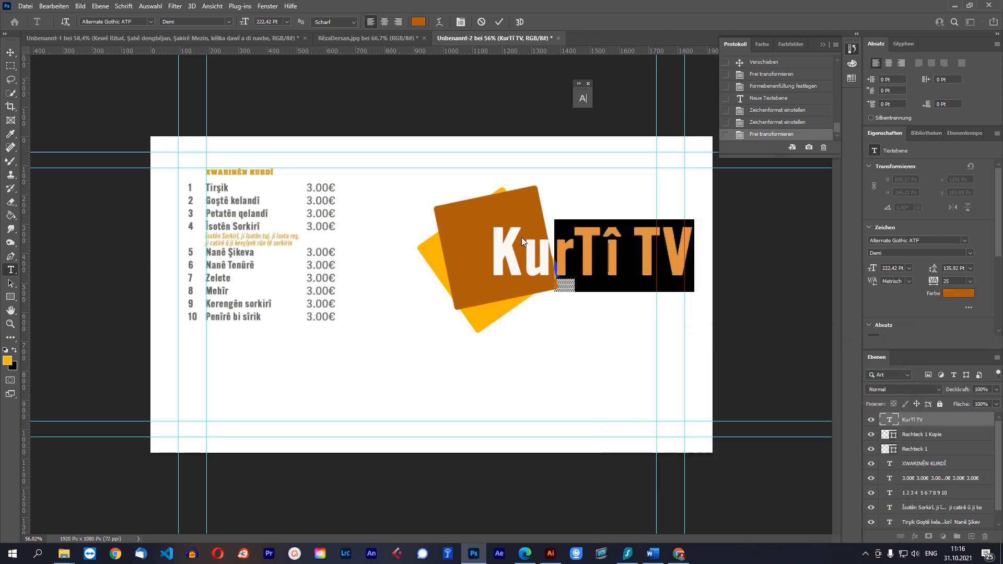
click(10, 53)
click(727, 274)
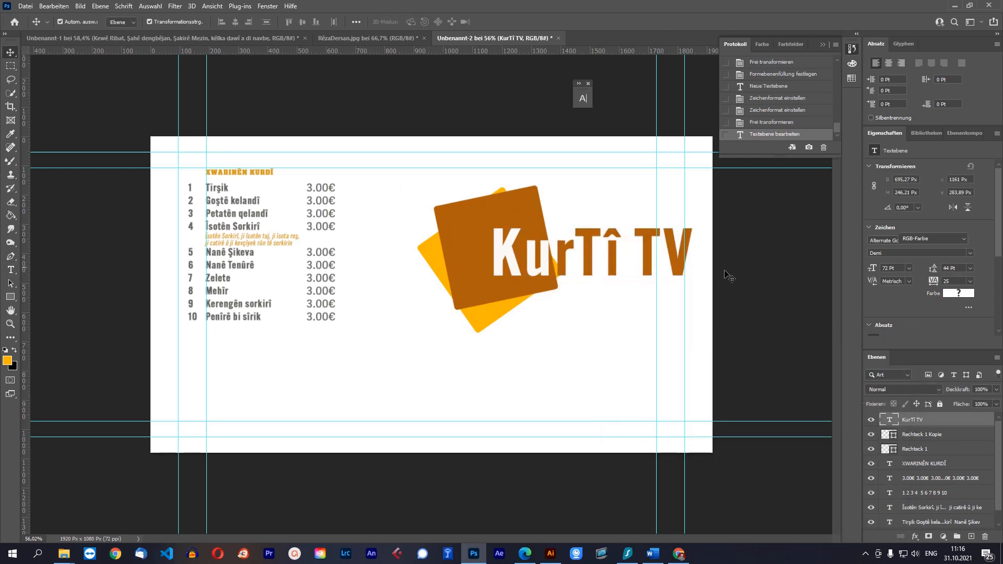
Select both squares with the "KurTî TV" text and move the logo left so the text ends at the inner right guide
key(ctrl+minus)
drag(694, 226, 460, 271)
click(716, 300)
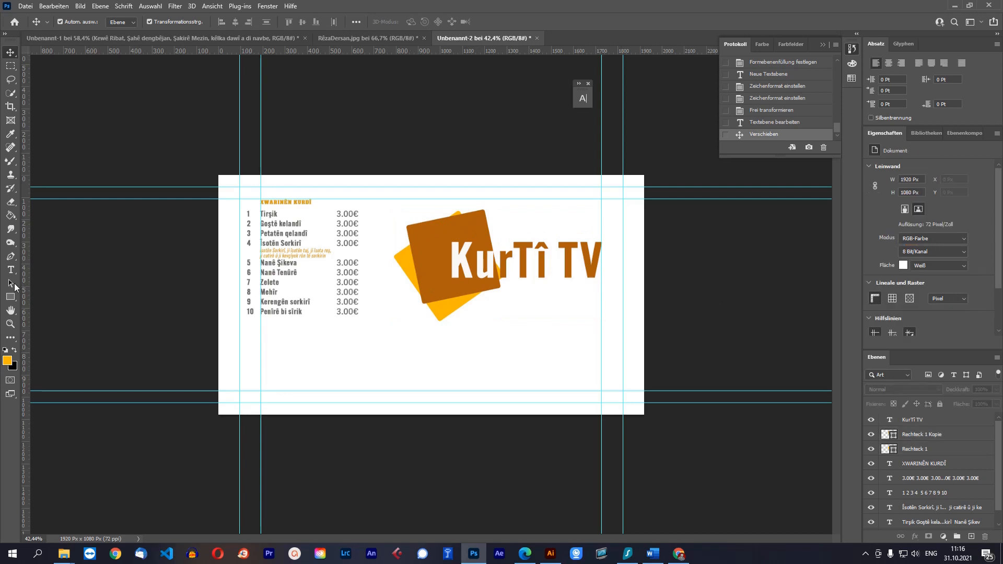
Add the yellow text "DENGÊ KURDAN" as a new text layer beneath "KurTî TV", beside the squares, and deselect it
click(11, 270)
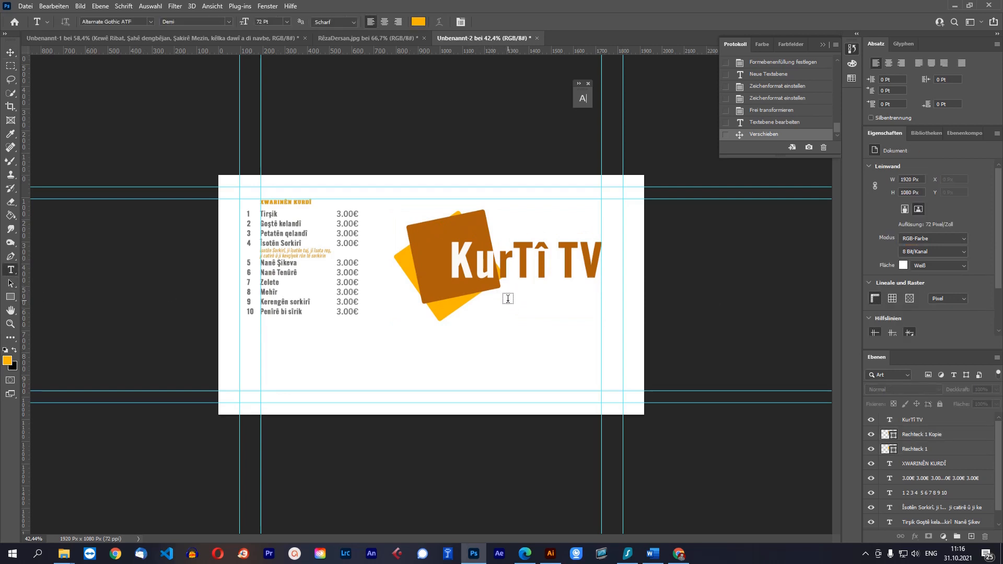
click(508, 298)
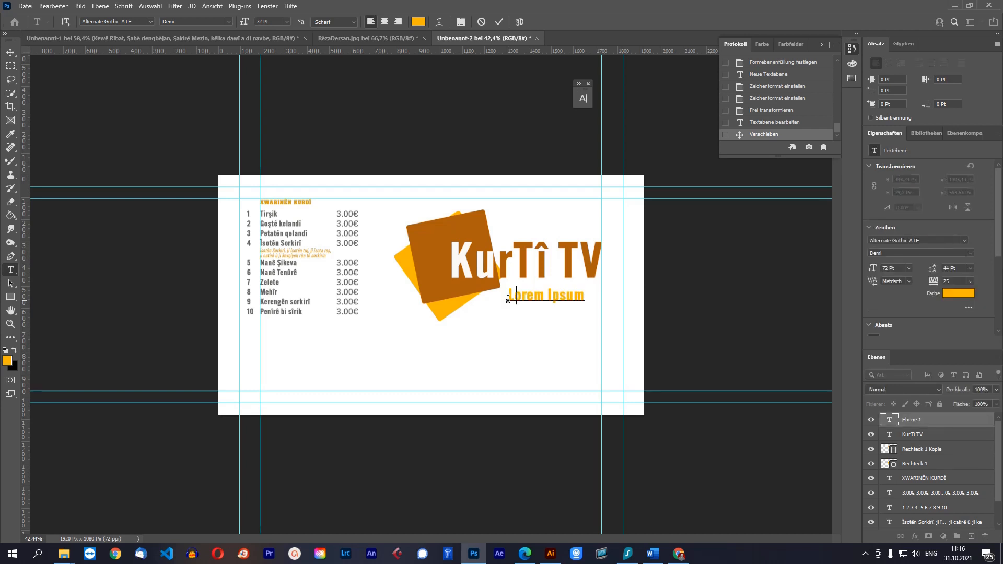
text(DEN)
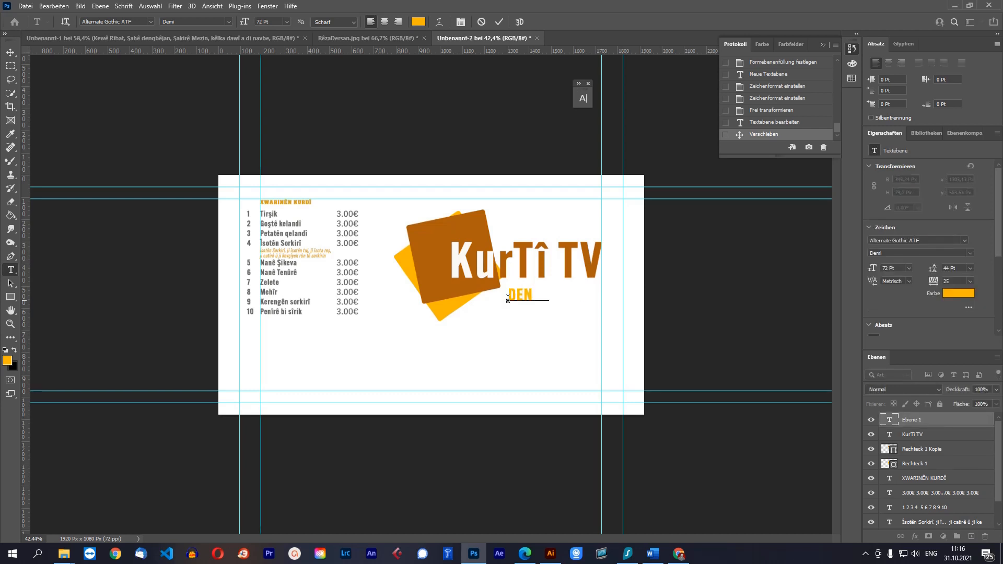
text(GÊ KURDAN)
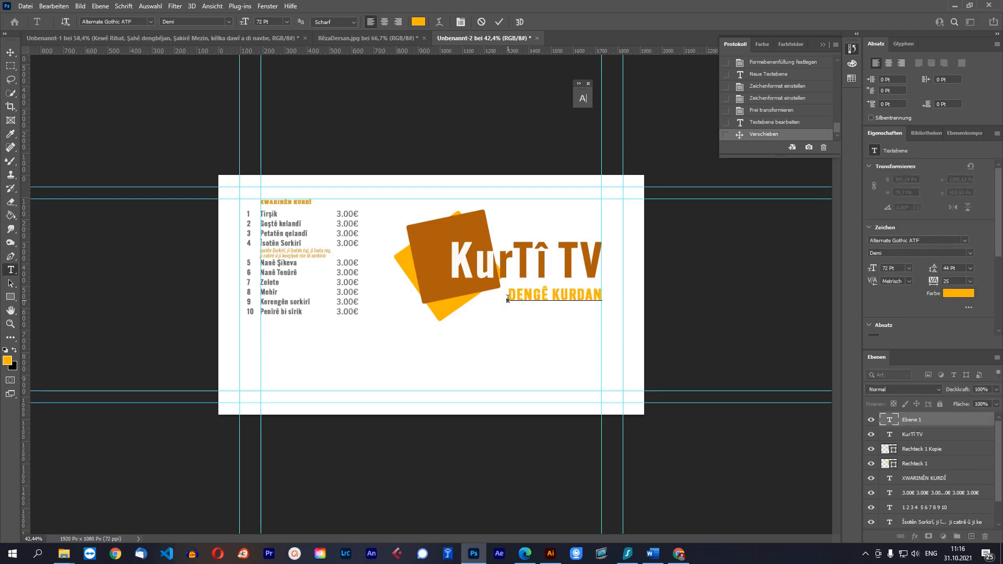
click(11, 52)
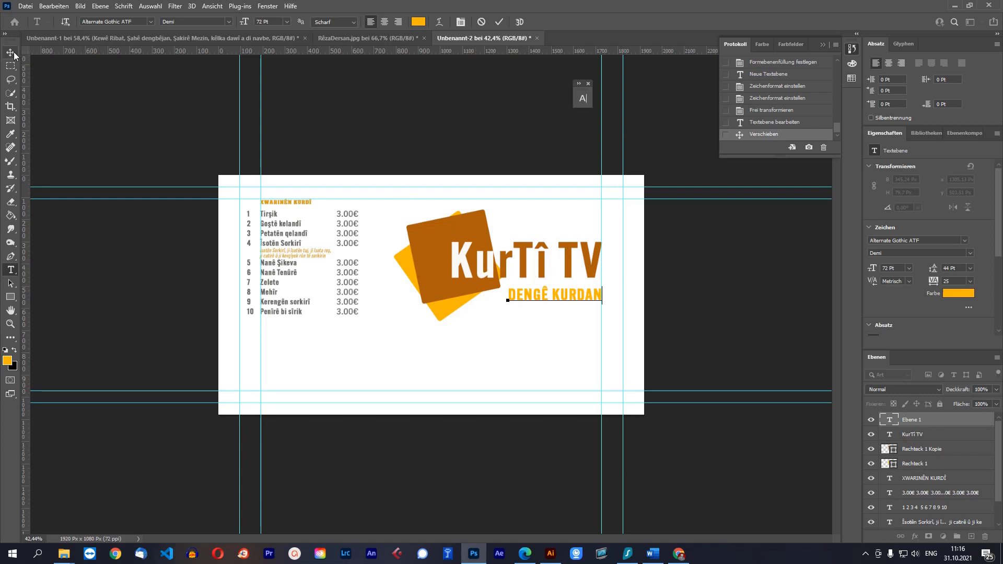
click(691, 282)
Move the "DENGÊ KURDAN" text slightly up and left to about X 1285 px, Y 474 px, closer beneath "KurTî TV"
scroll(502, 264, up, 3)
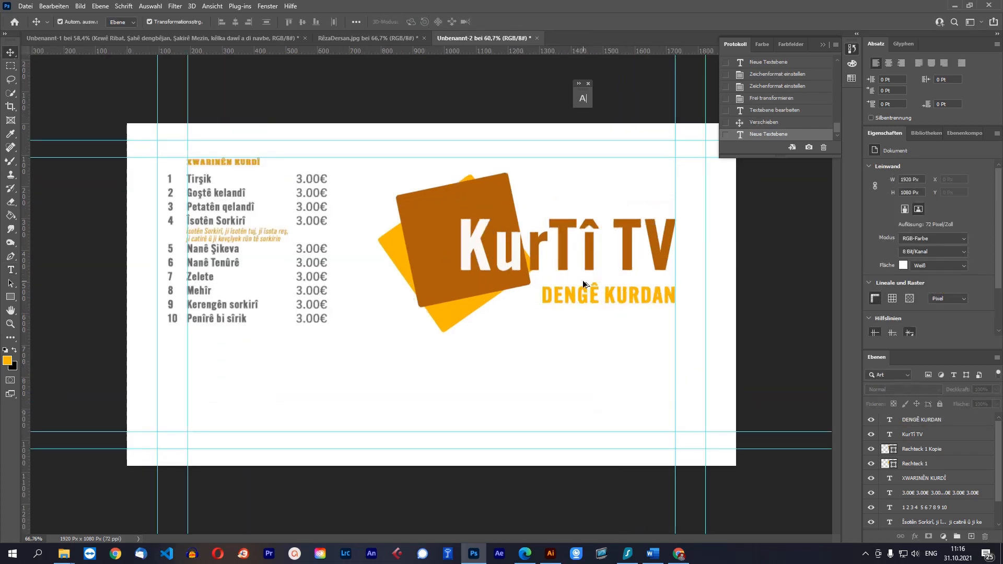
scroll(582, 281, up, 3)
drag(631, 296, 623, 284)
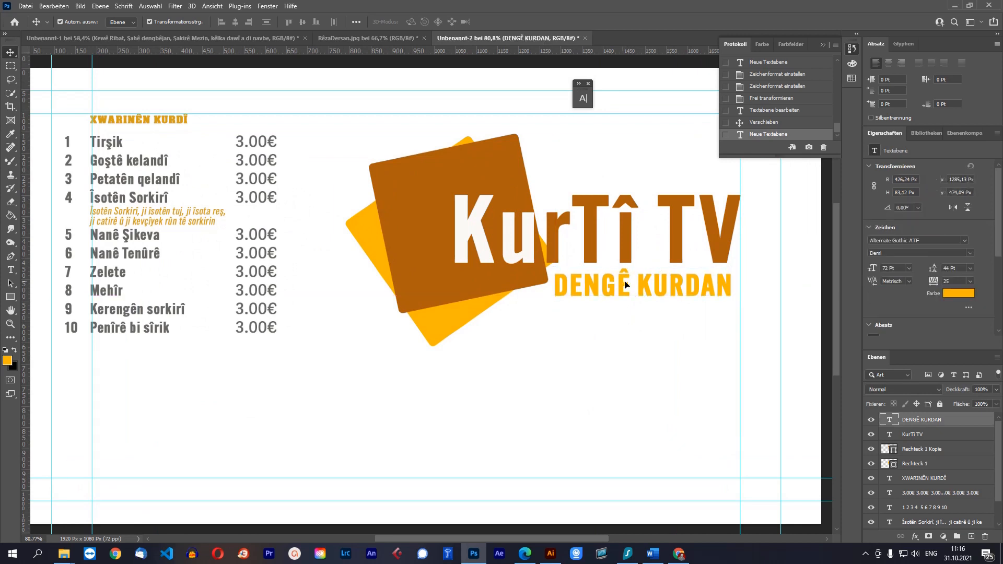
Replace "KURDAN" with "ME" in the tagline and move it to about X 1305 px, Y 463 px
double_click(641, 279)
click(640, 285)
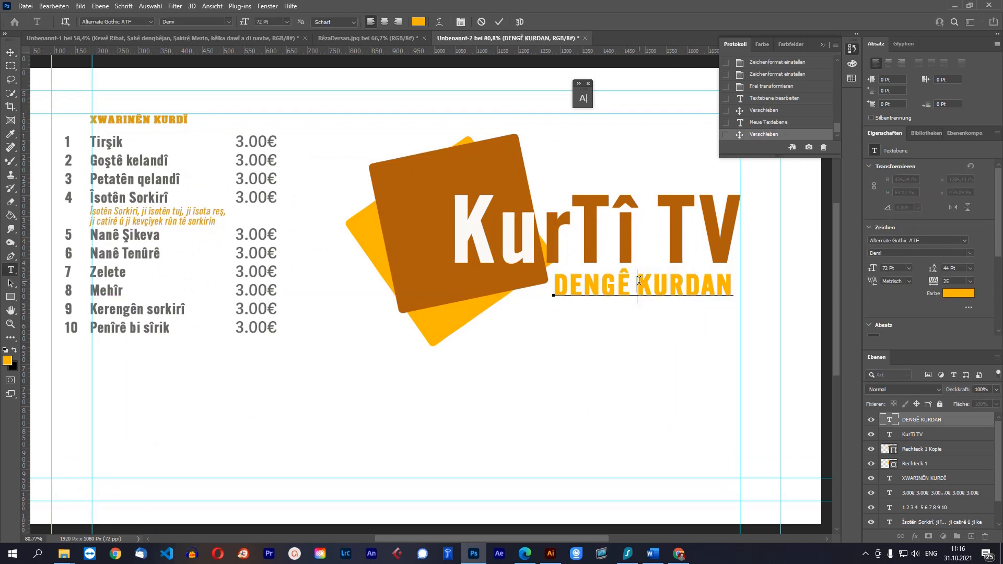
key(shift+Left)
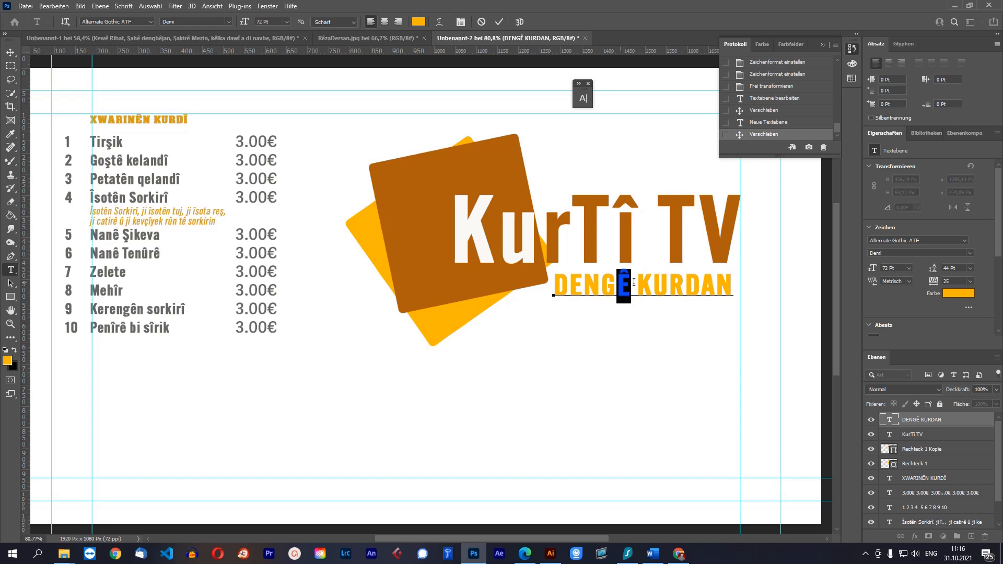
click(639, 281)
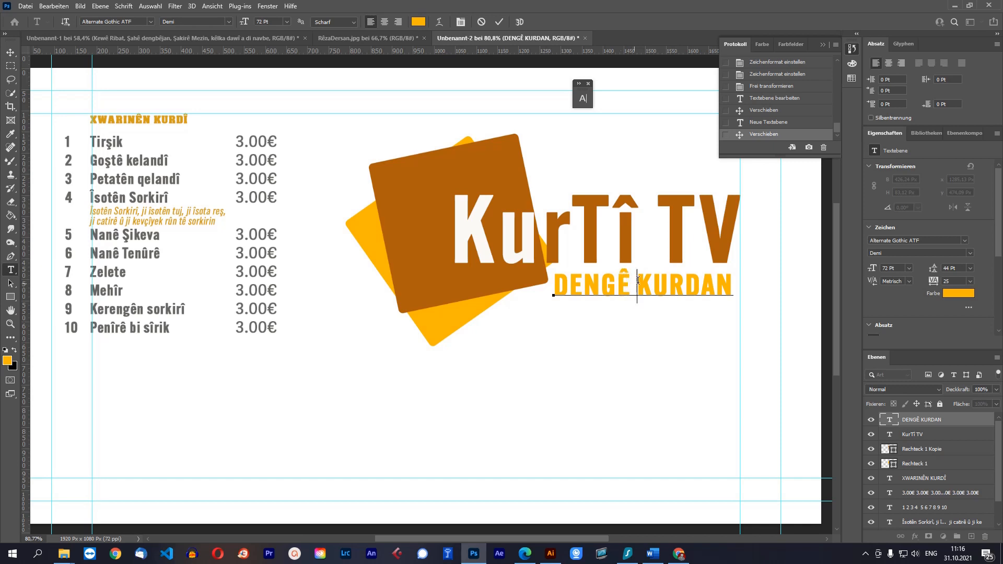
shift+click(740, 287)
text(ME)
click(12, 53)
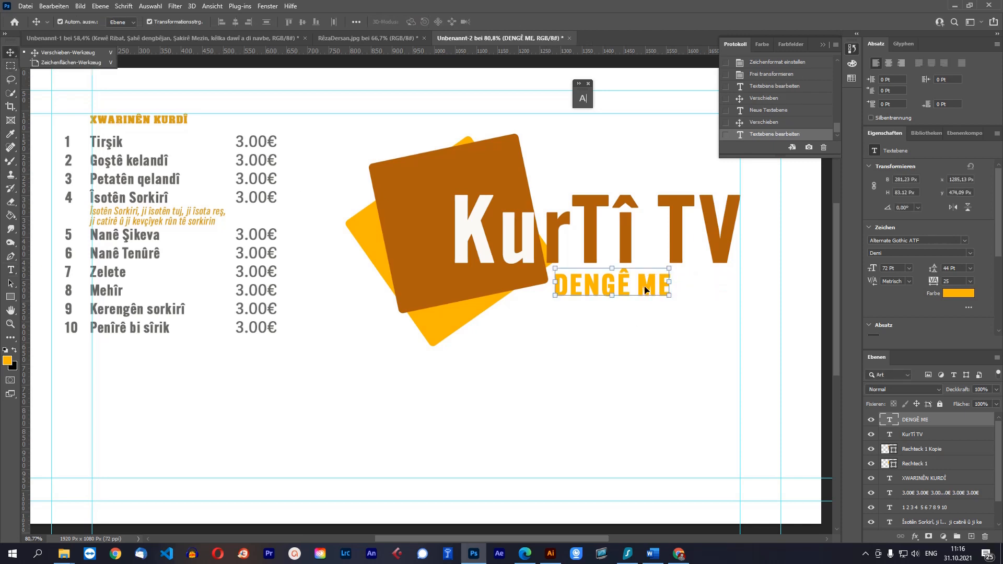
drag(647, 289, 667, 282)
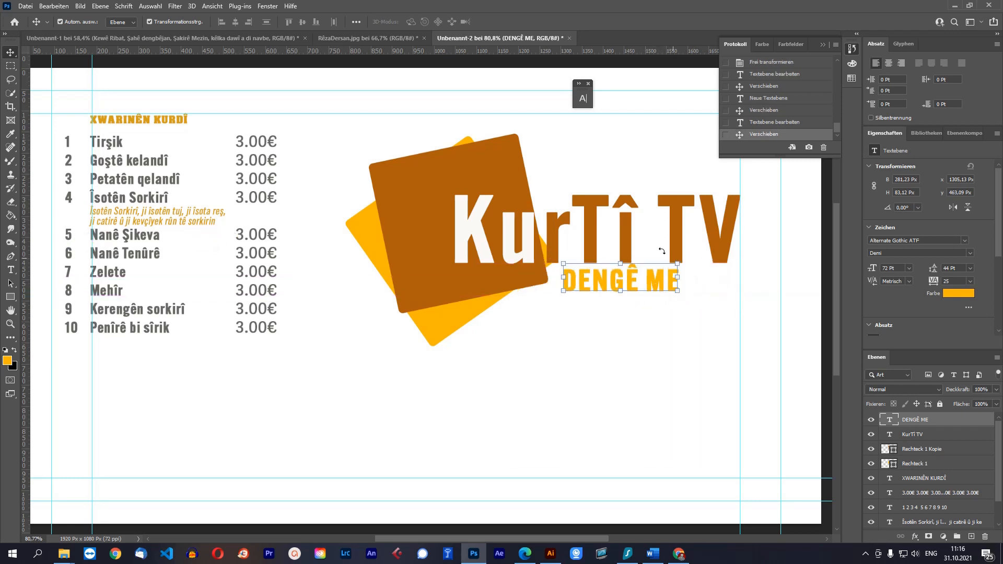
Change the font of the "DENGÊ ME" tagline to Agenda Regular
click(11, 269)
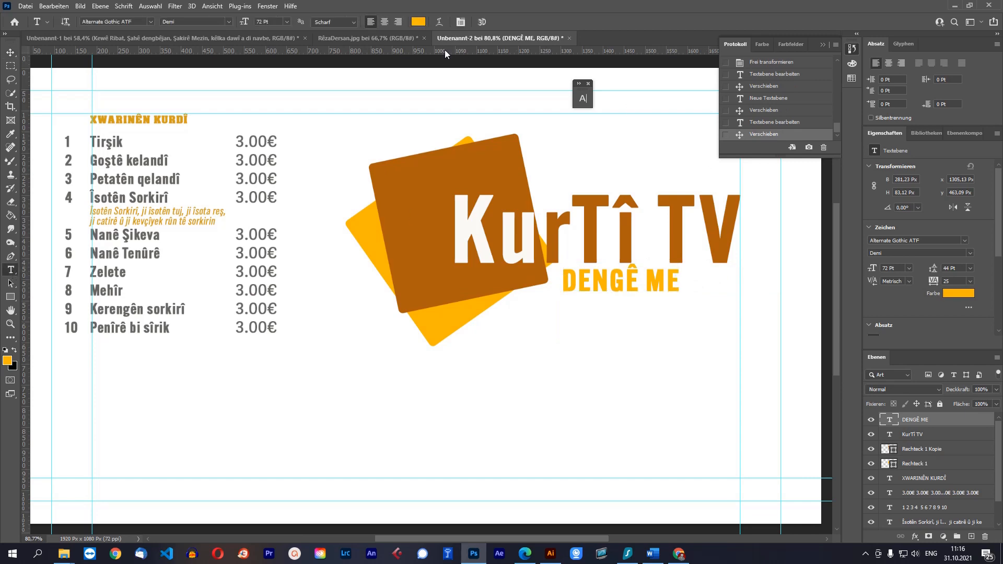
click(461, 22)
click(463, 23)
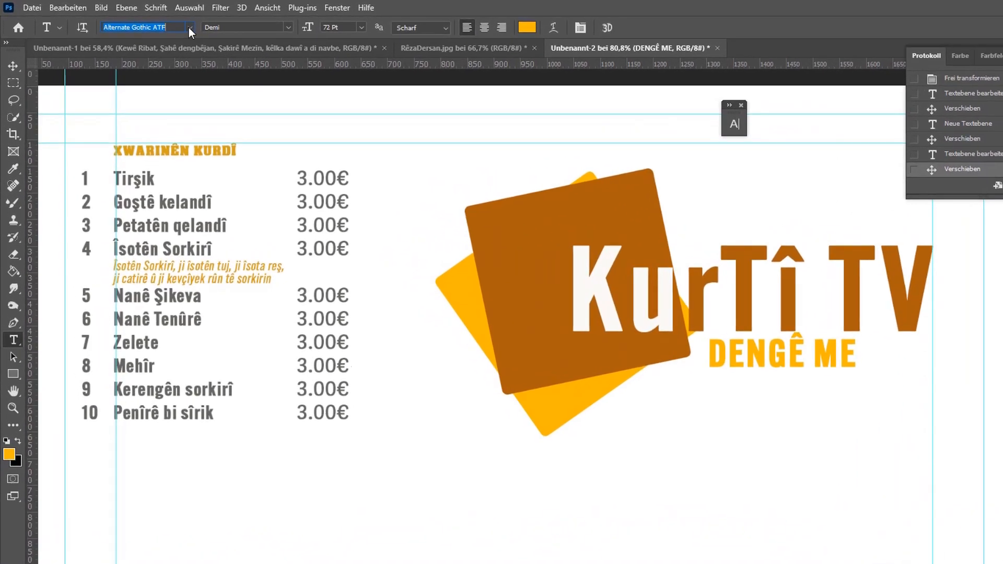
click(150, 21)
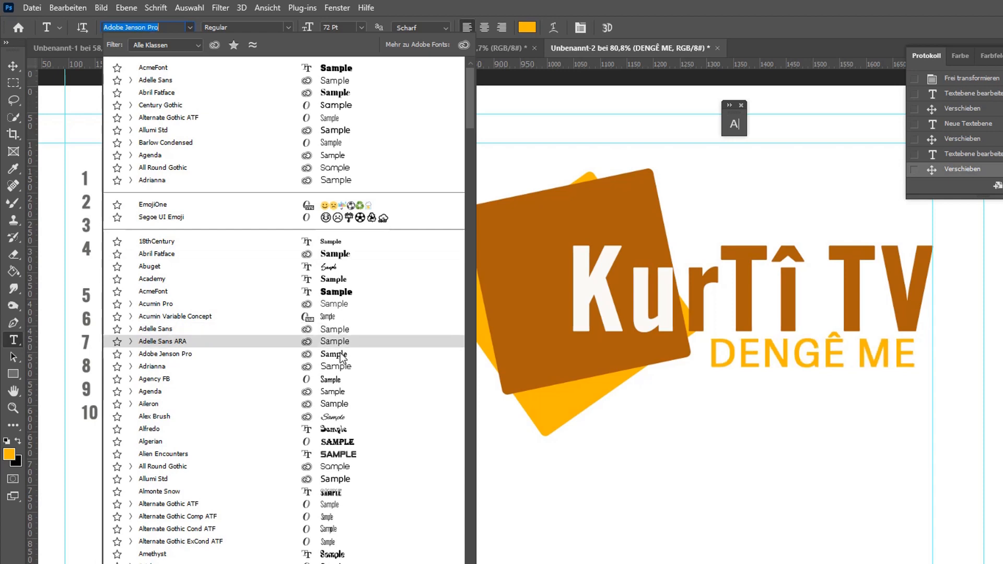
click(341, 392)
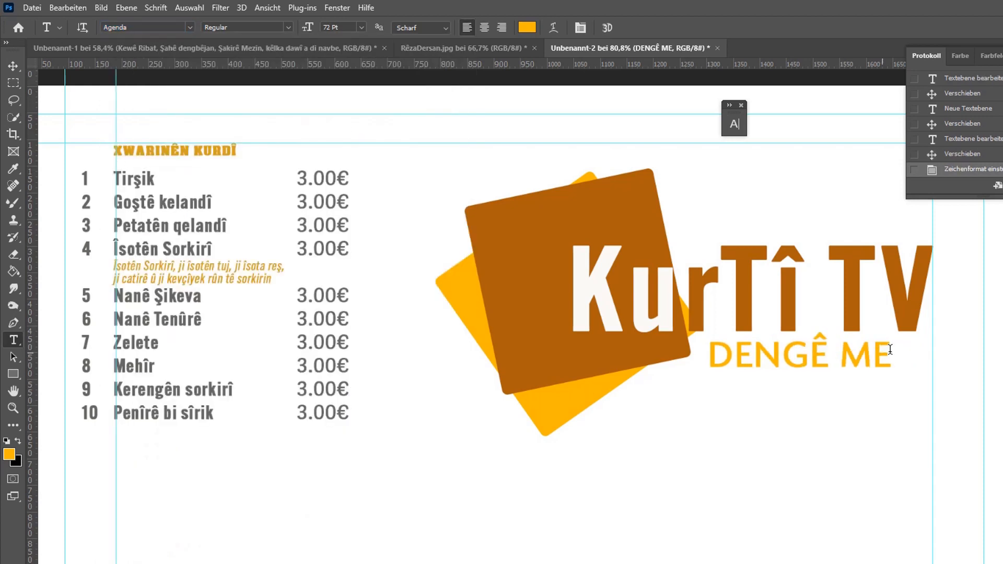
Widen the tracking of the "DENGÊ ME" tagline in stages through 50, 75 and 100 to 200
click(582, 29)
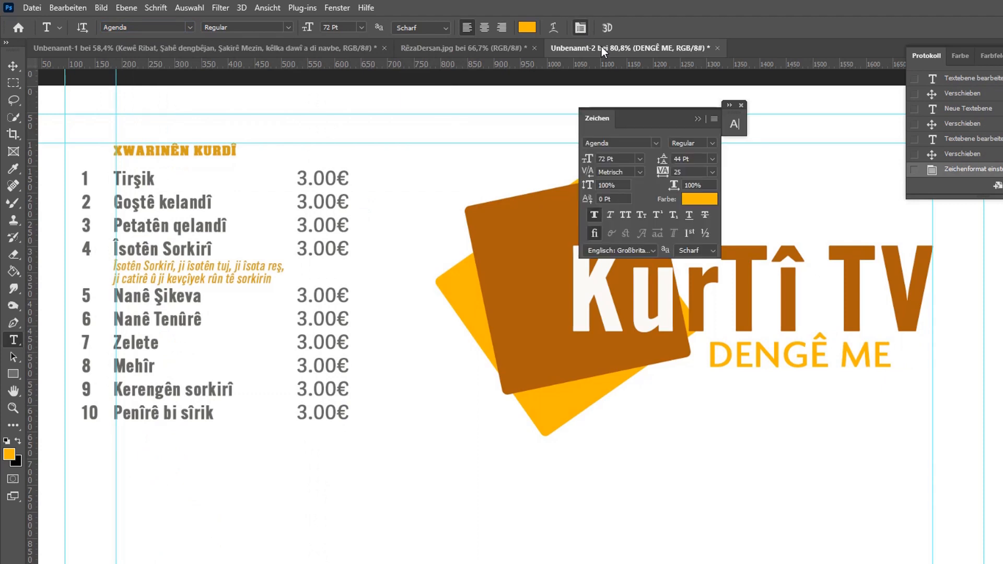
click(714, 172)
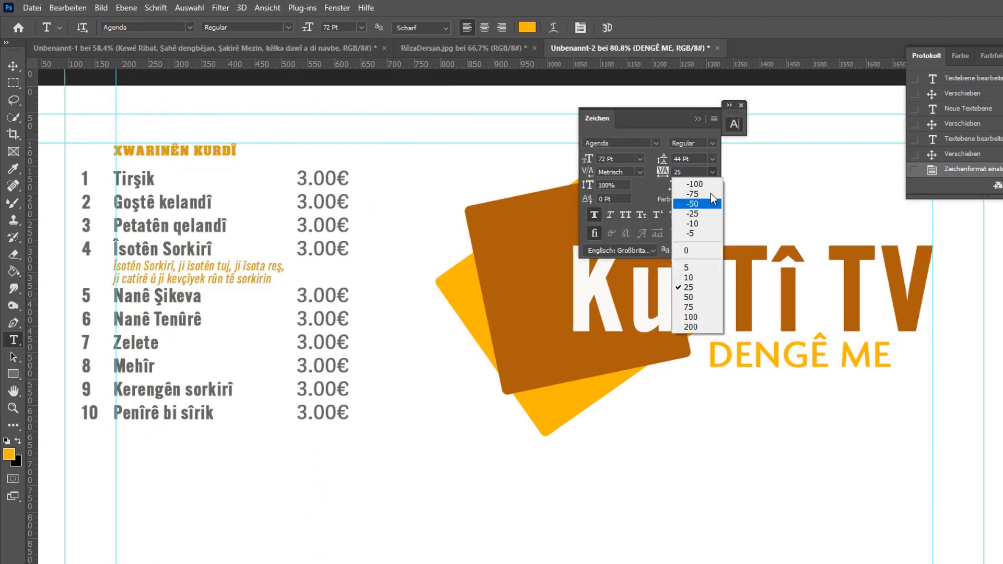
click(707, 299)
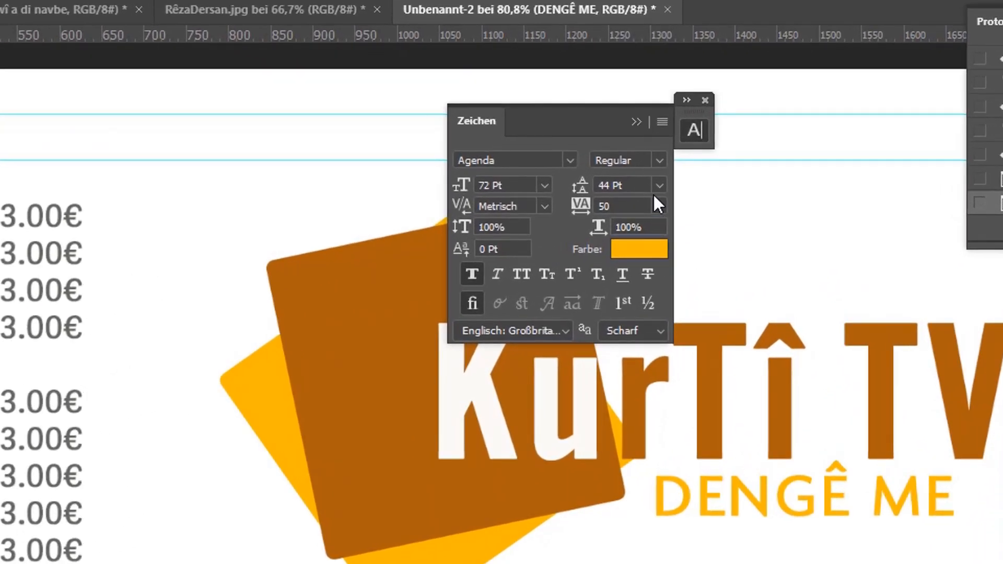
click(659, 205)
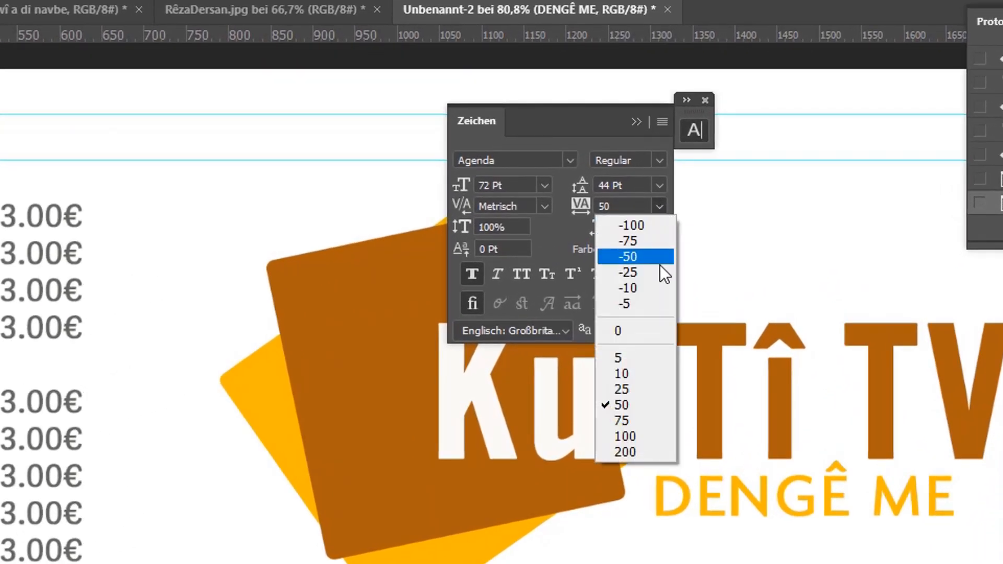
click(648, 417)
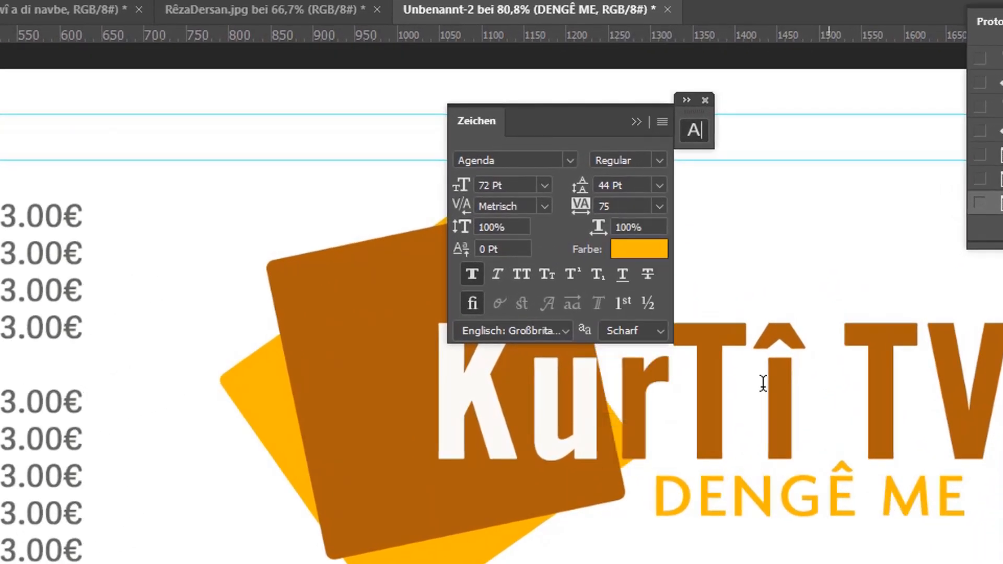
click(659, 207)
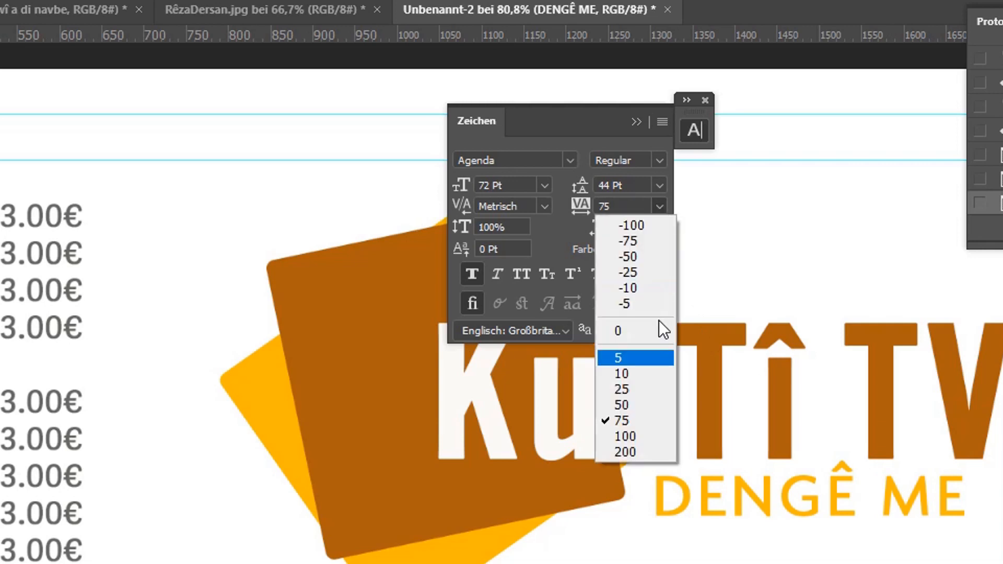
click(647, 438)
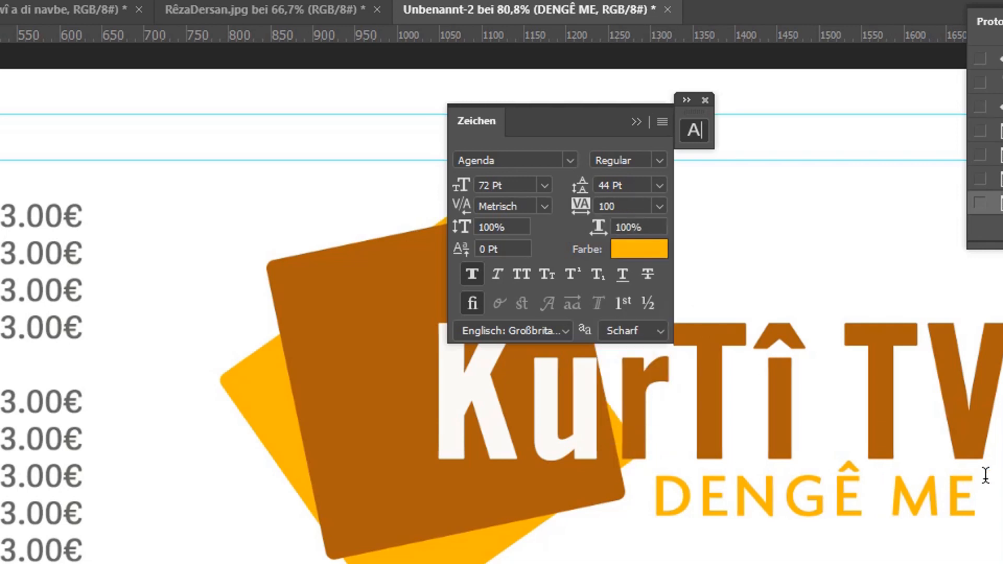
click(660, 206)
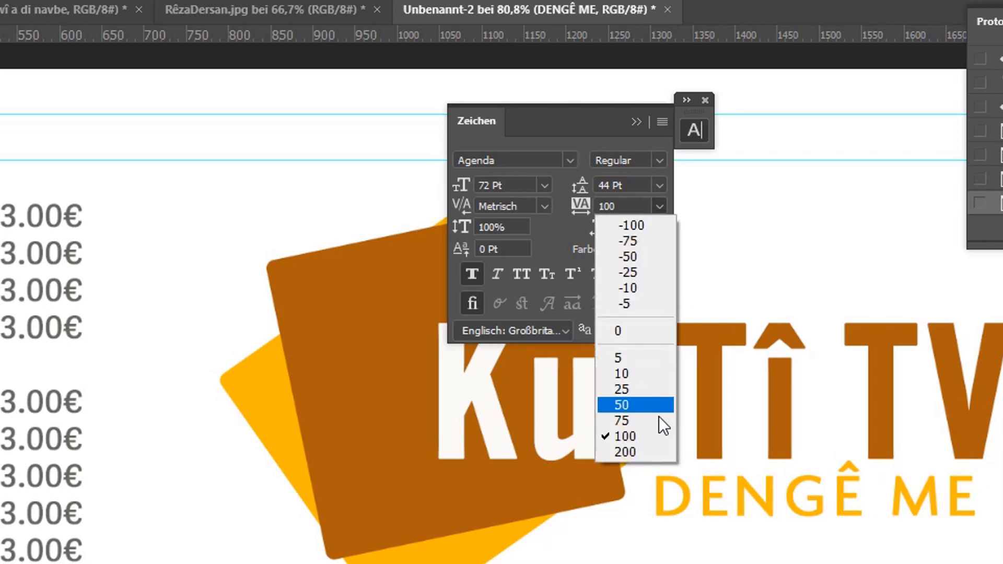
click(642, 452)
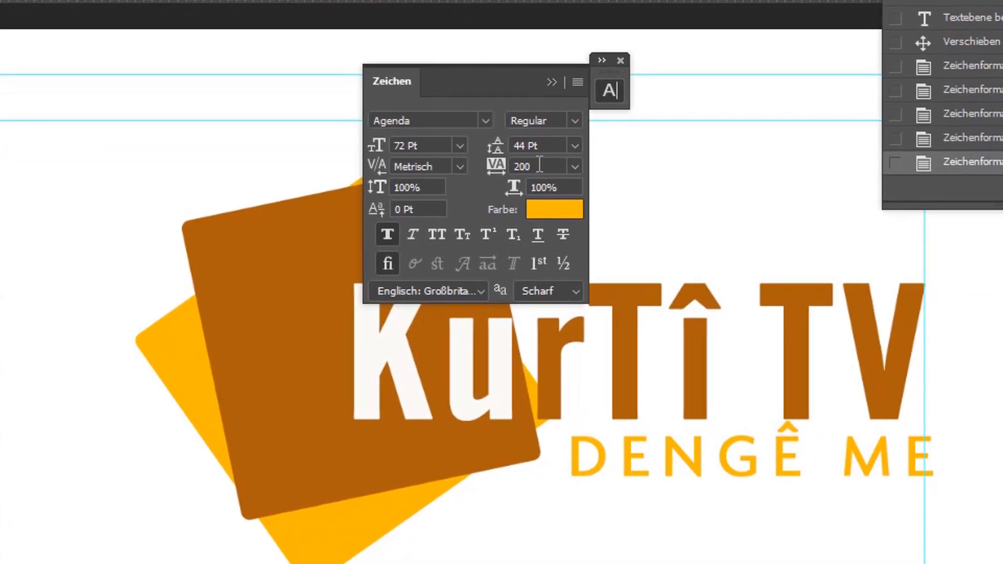
Fine-tune the tracking of "DENGÊ ME" to 180 so it ends flush with "KurTî TV", and collapse the character settings
click(610, 211)
key(shift+Down)
key(shift+Down)
key(shift+Down)
key(shift+Down)
key(shift+Down)
key(shift+Down)
key(shift+Down)
key(shift+Down)
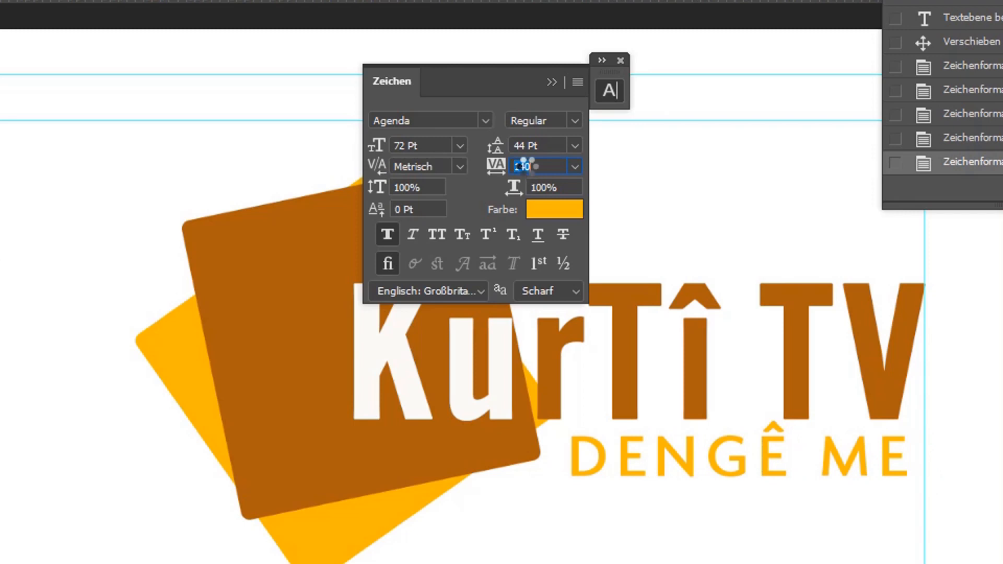
key(shift+Down)
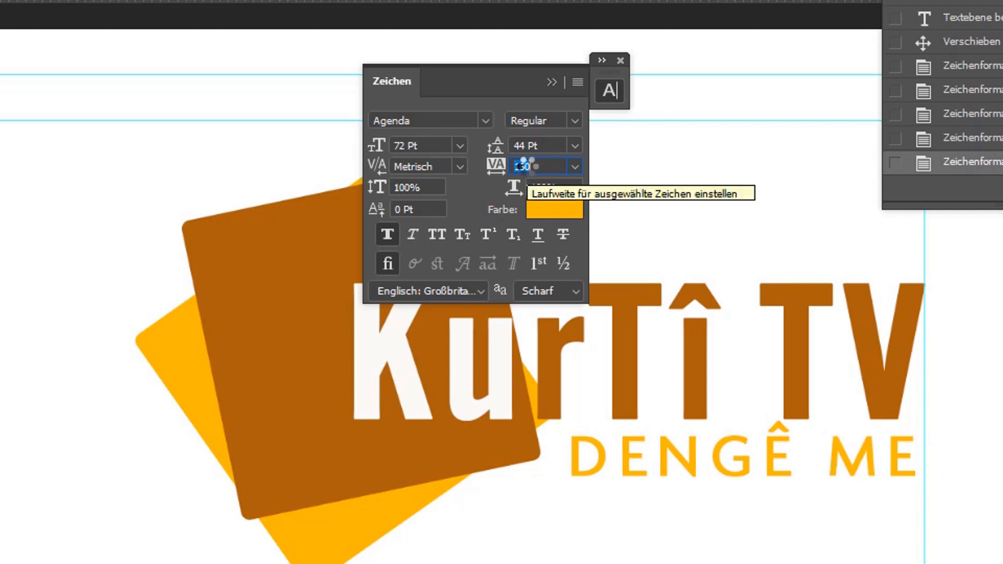
key(shift+Up)
key(shift+Up)
key(shift+Up)
key(shift+Up)
key(shift+Up)
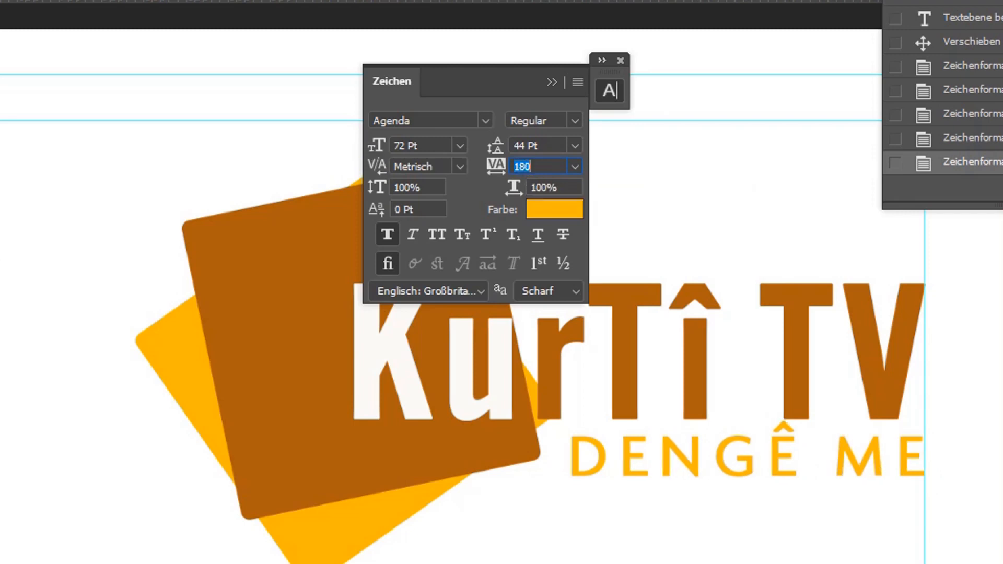
key(Return)
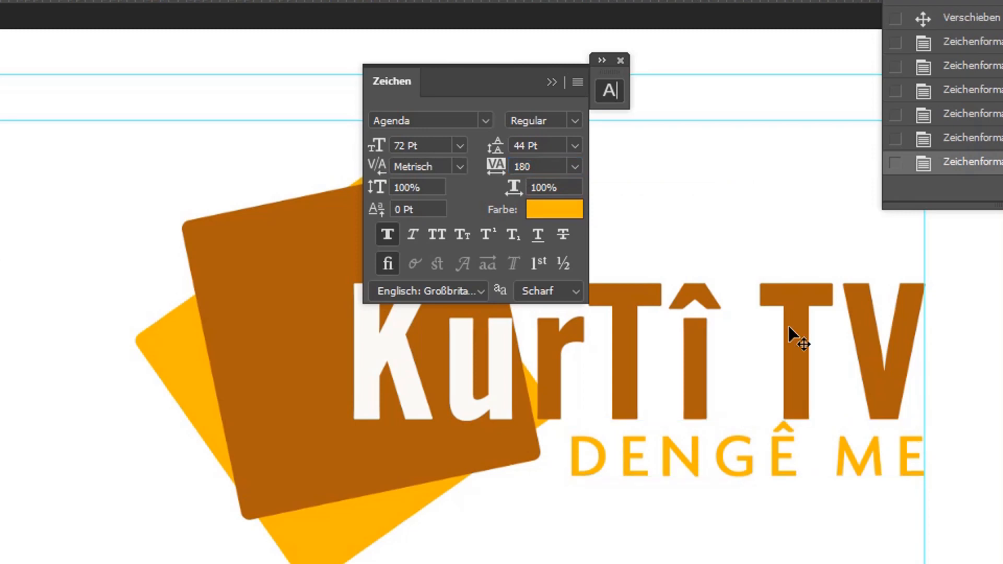
click(552, 82)
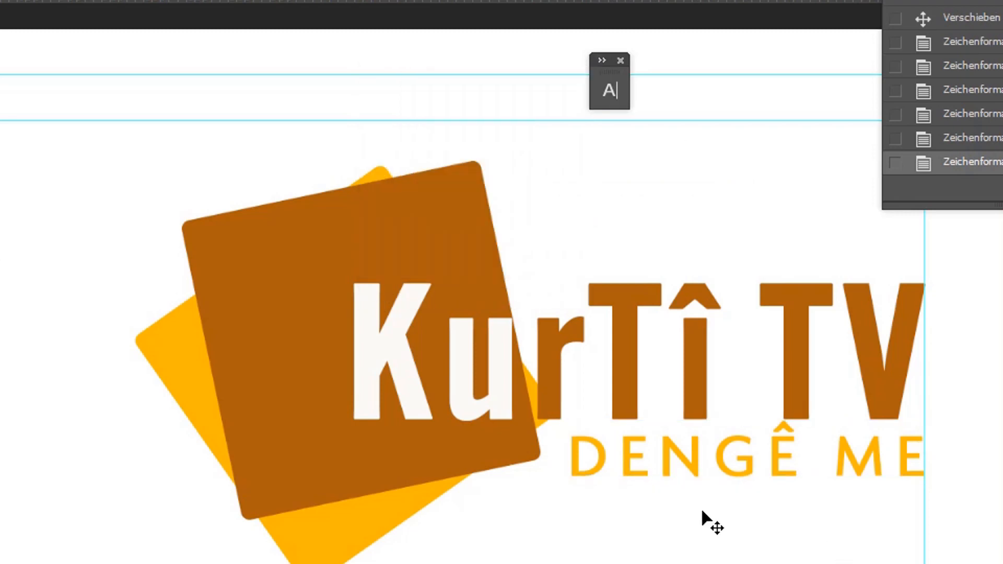
Change the text colour of the "DENGÊ ME" tagline to a medium warm grey and deselect the layer
key(ctrl+minus)
key(ctrl+minus)
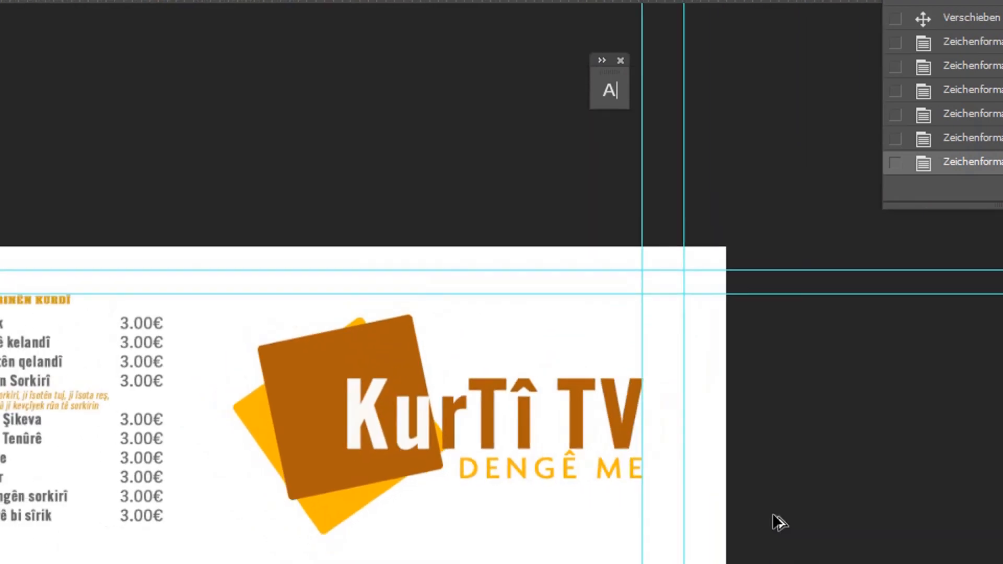
scroll(365, 475, up, 1)
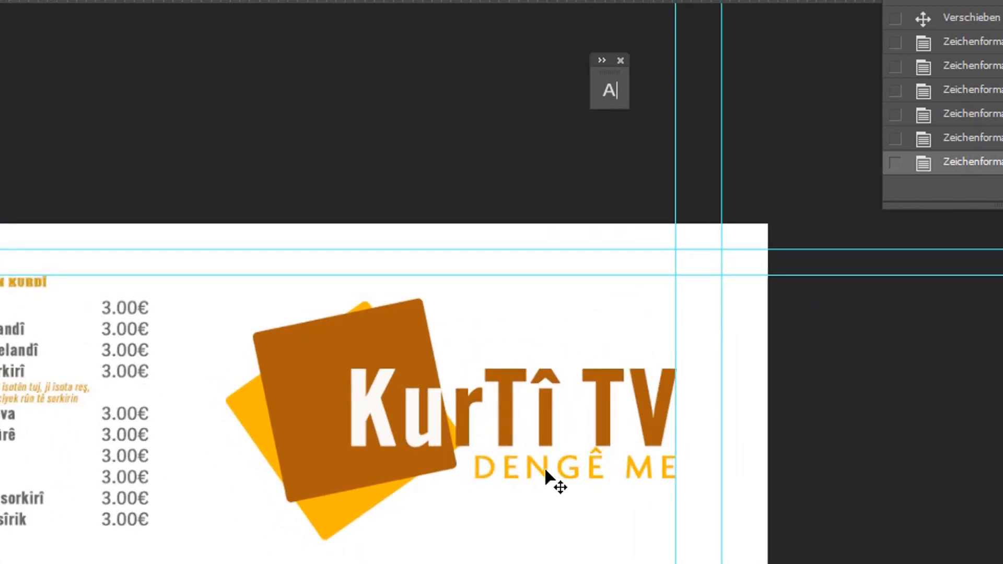
click(546, 470)
click(105, 100)
click(668, 549)
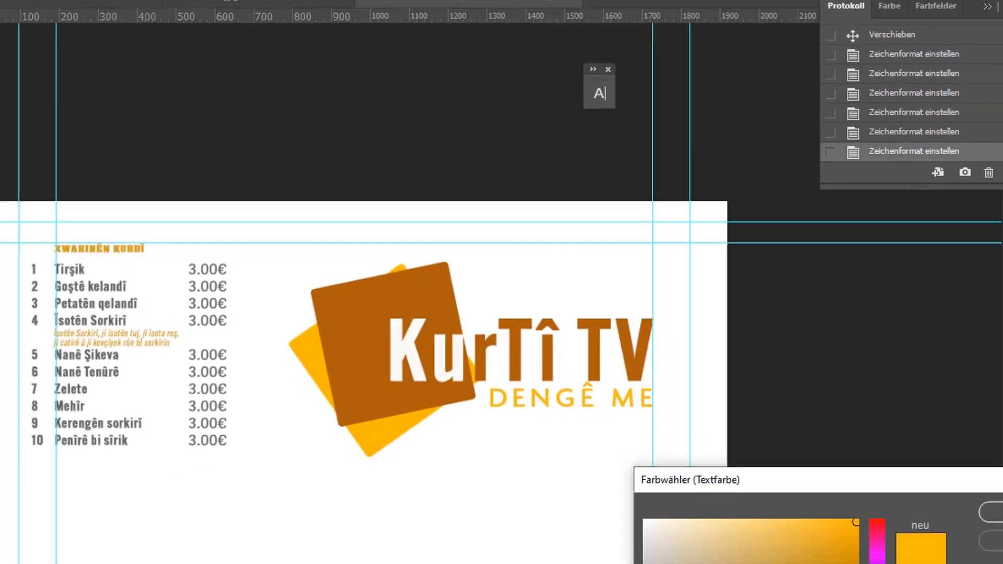
click(618, 430)
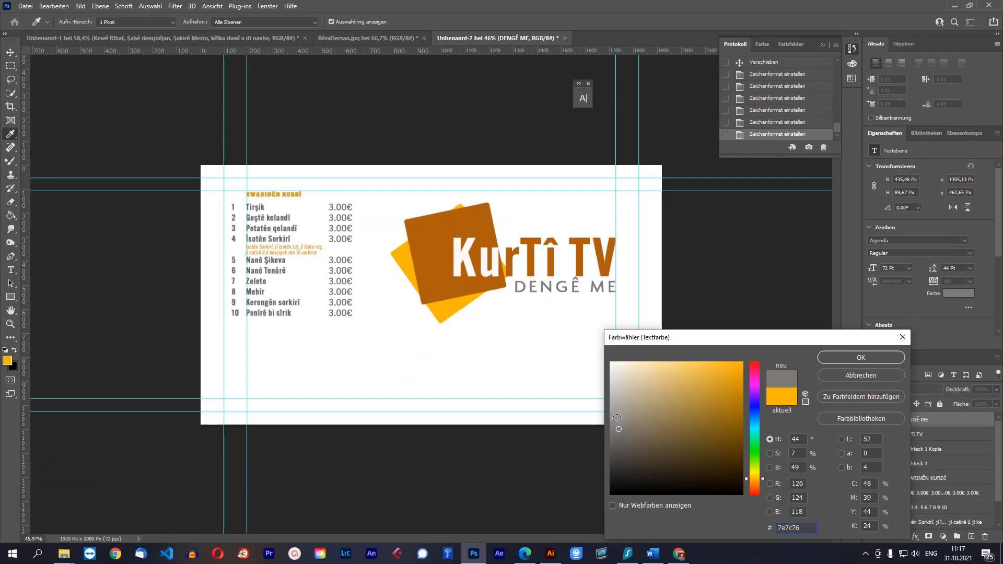
click(618, 418)
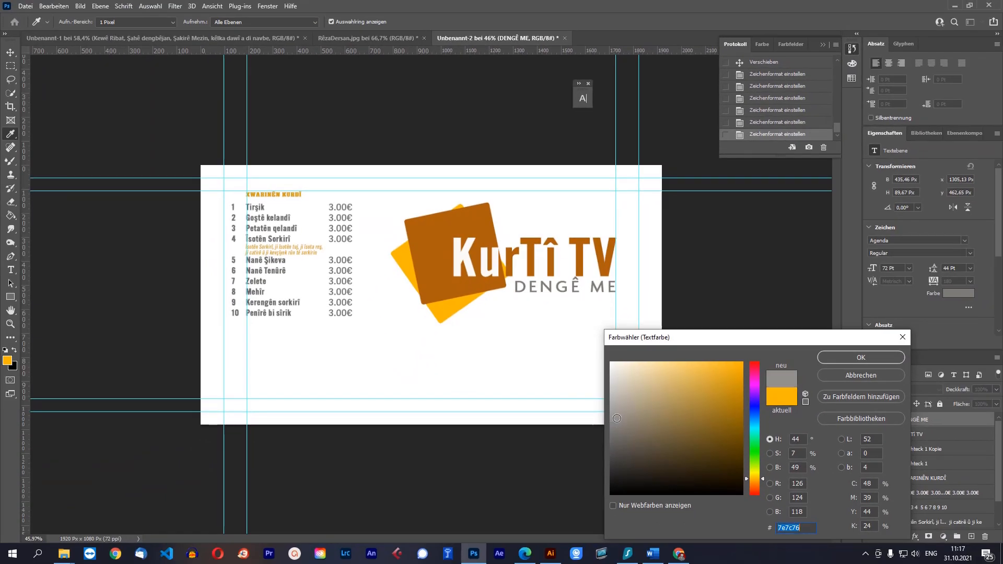
click(888, 361)
key(v)
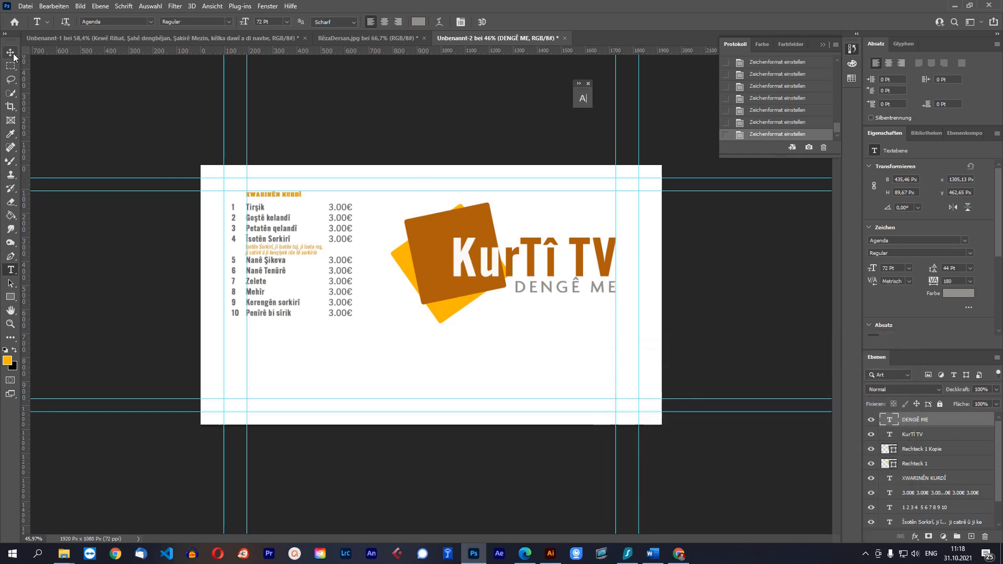
click(547, 174)
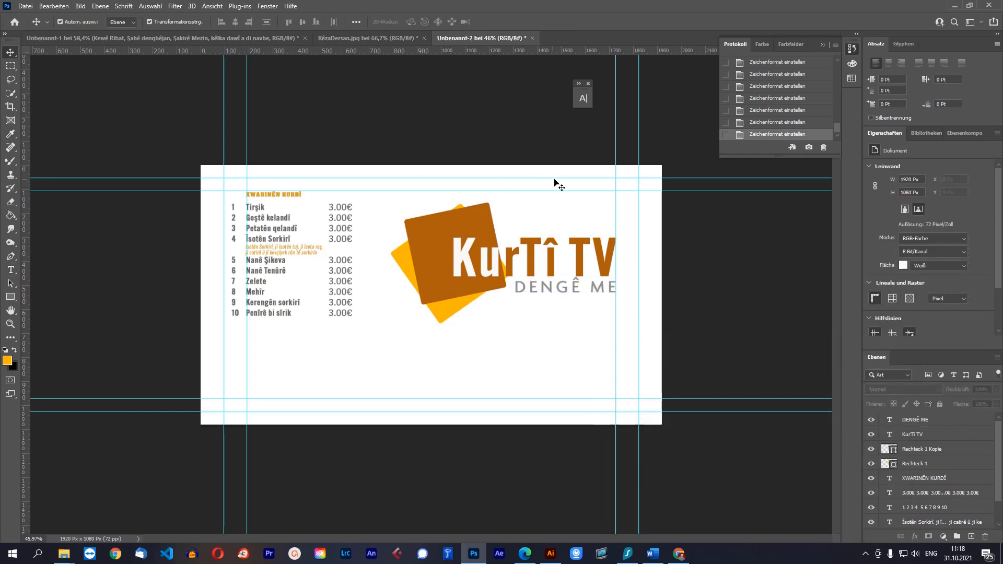
Set the Type tool's Agenda font style to SemiboldCondItalic with no text selected, and collapse the character settings
scroll(350, 230, down, 3)
scroll(431, 294, up, 4)
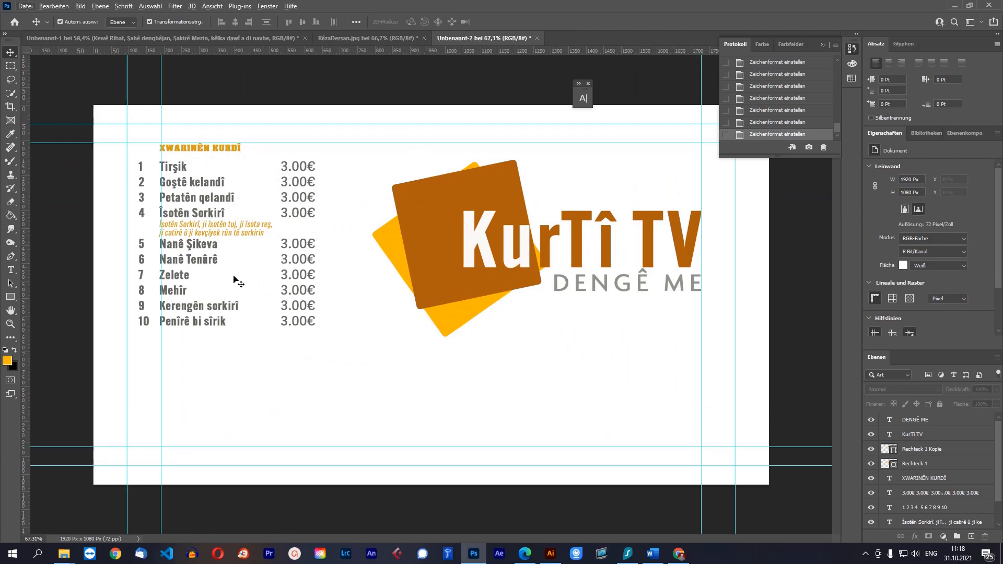
click(11, 270)
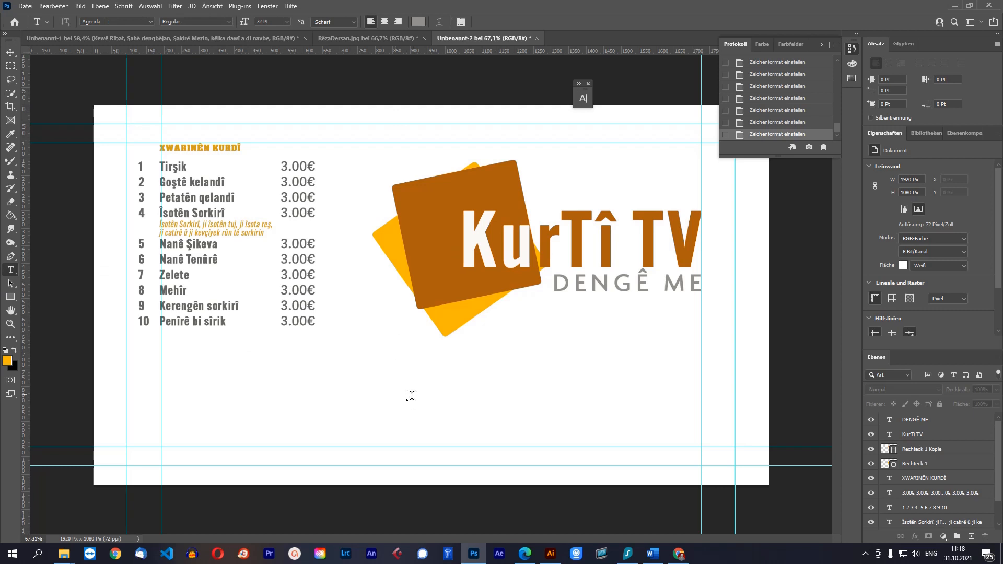
click(460, 22)
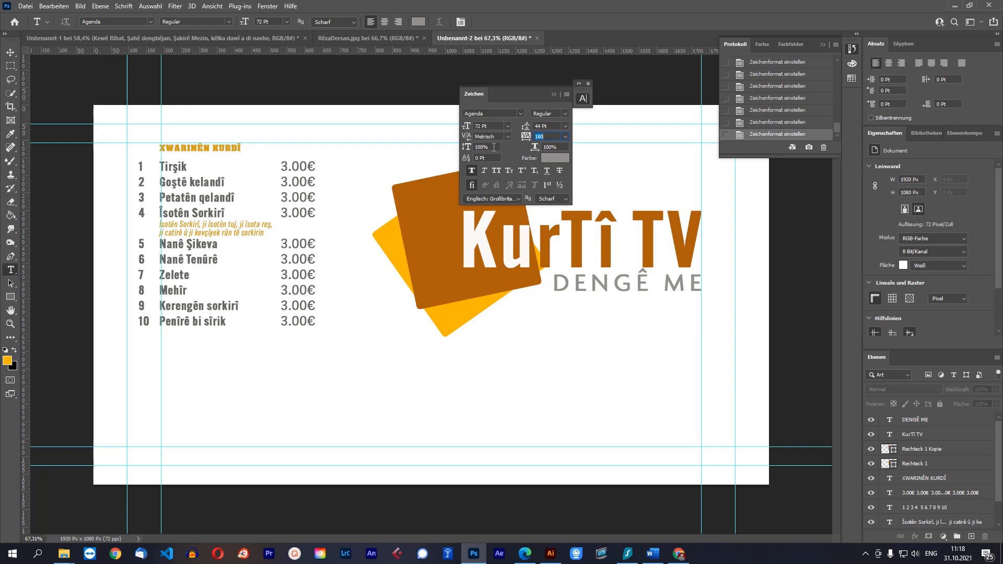
click(508, 137)
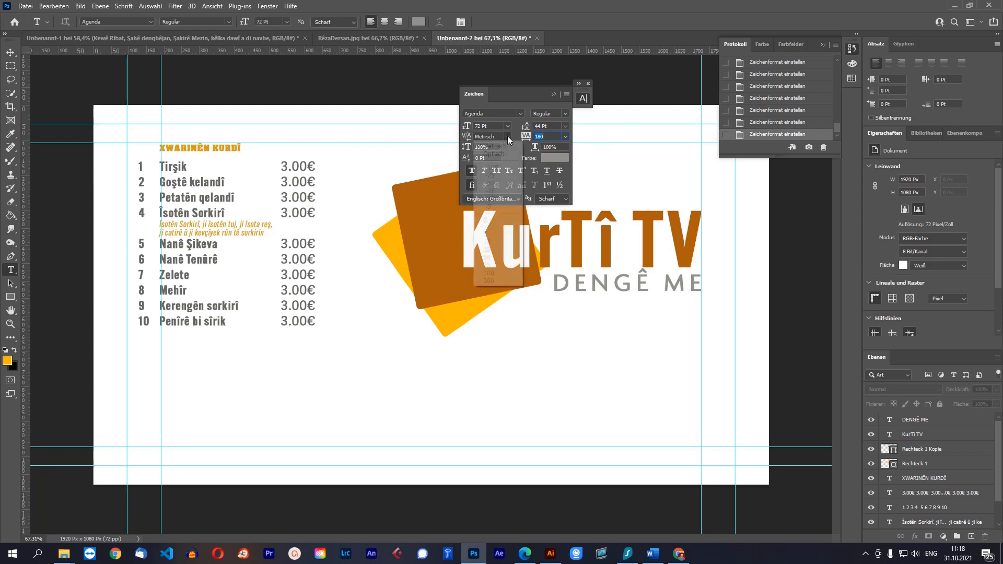
click(507, 137)
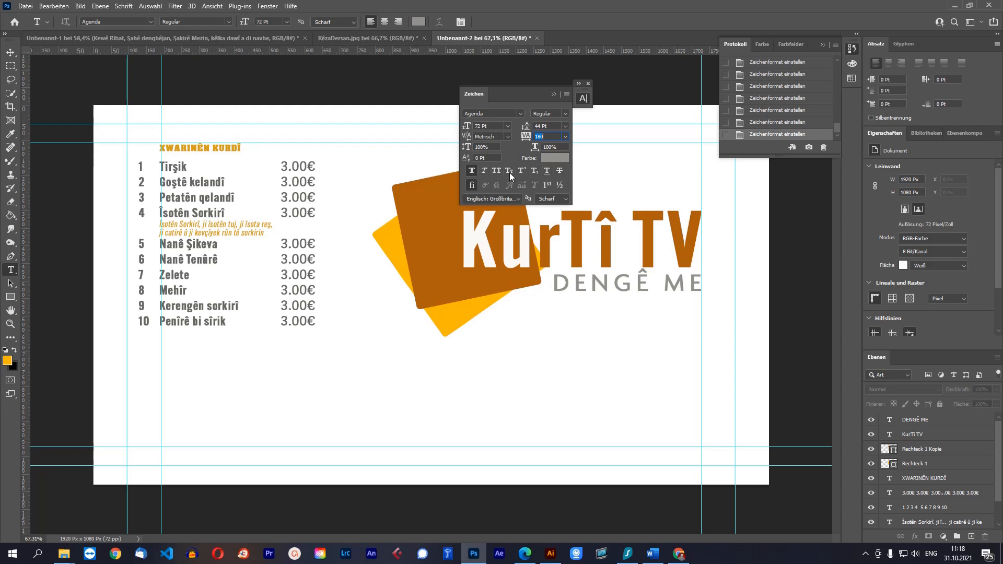
click(566, 113)
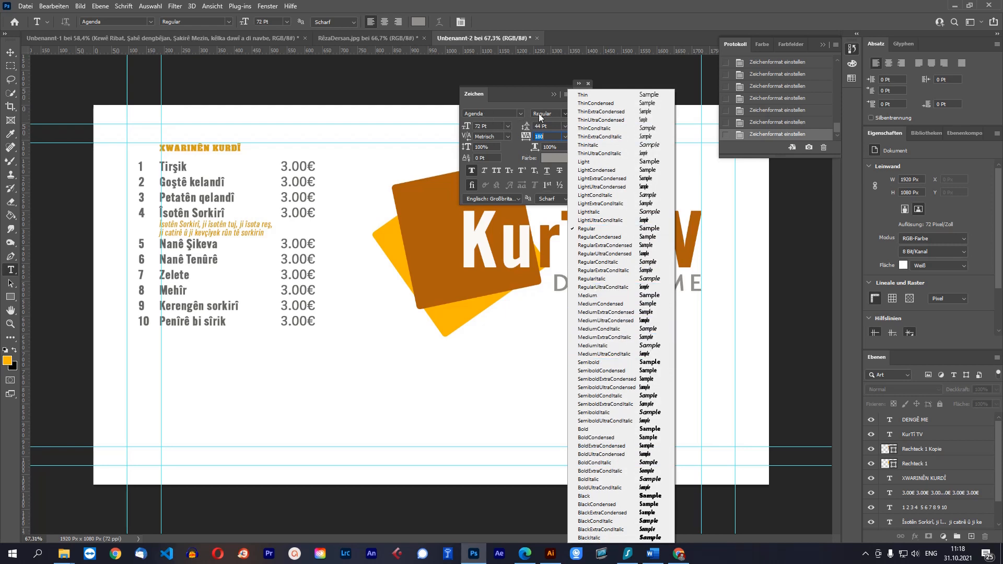
click(652, 401)
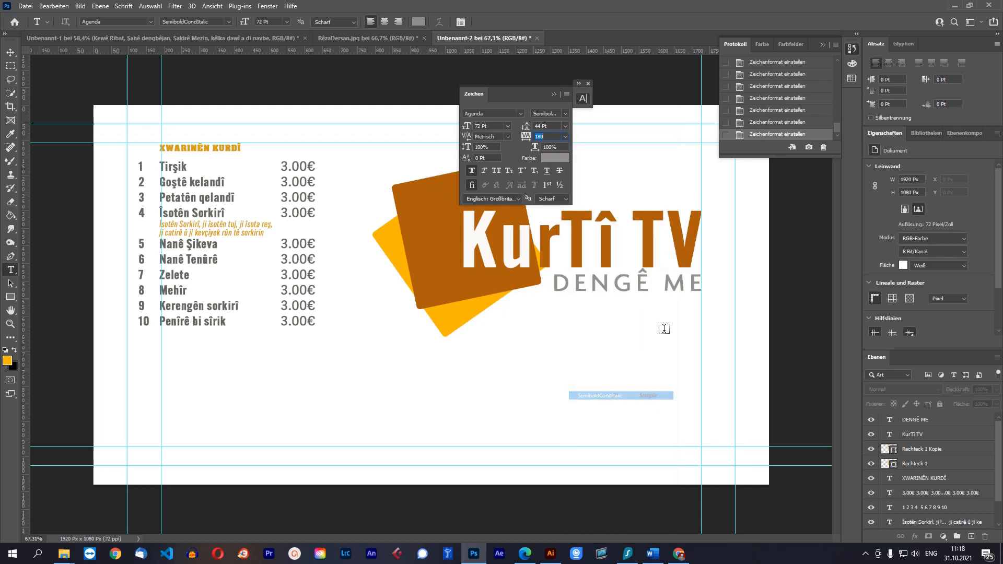
click(10, 52)
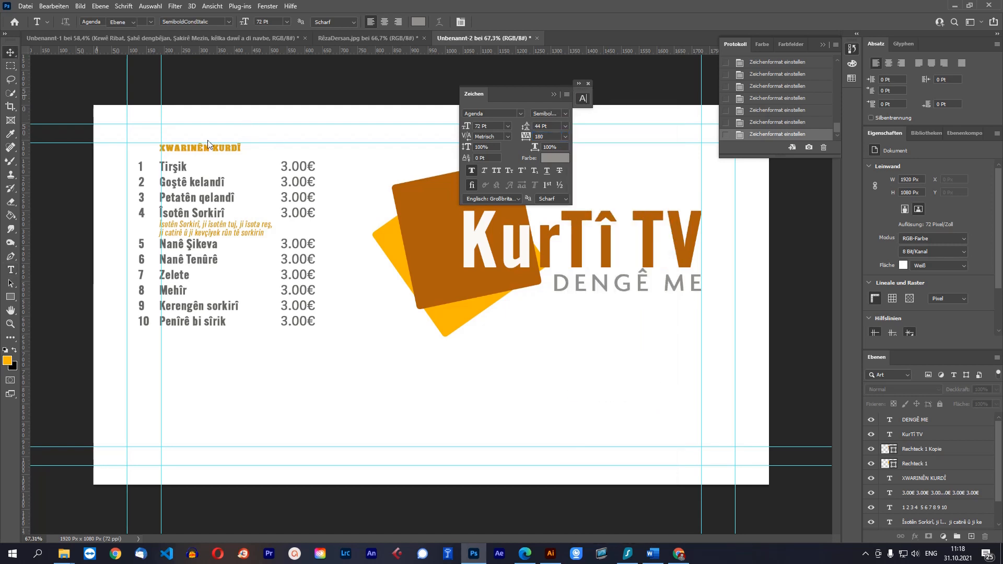
drag(464, 113, 479, 114)
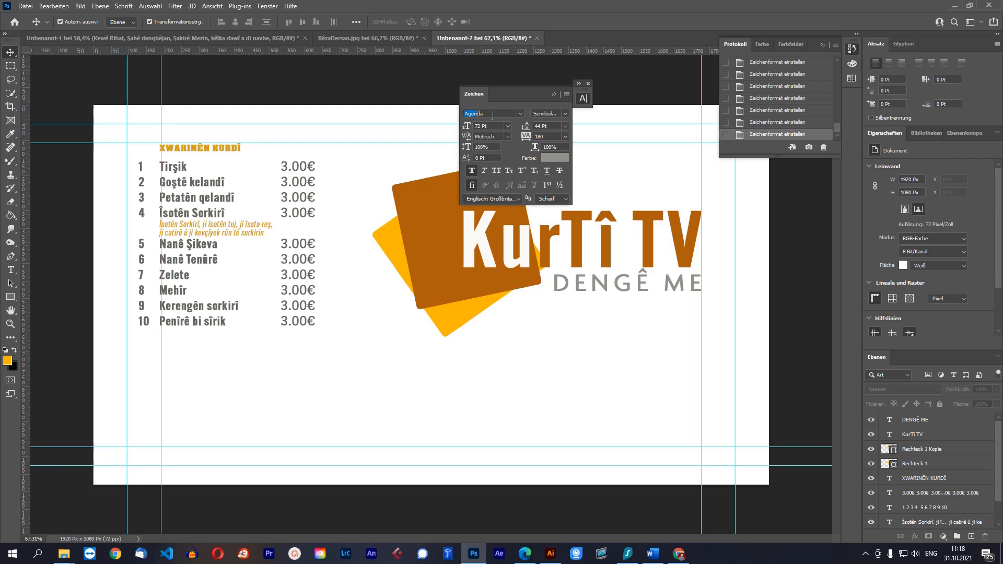
click(554, 96)
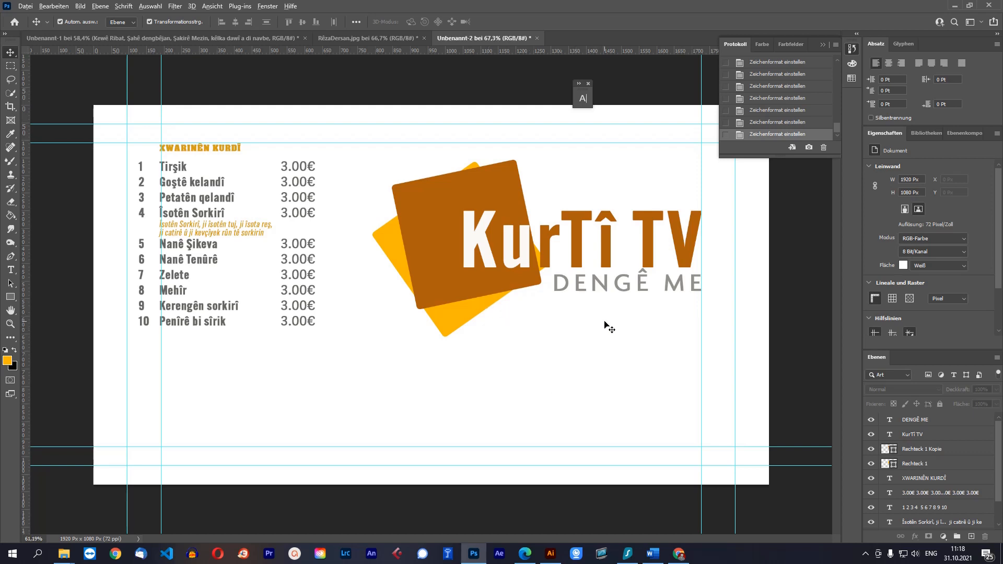
Move all menu texts and logo layers together down and slightly left, closer to the page's vertical centre, and deselect them
scroll(605, 324, down, 2)
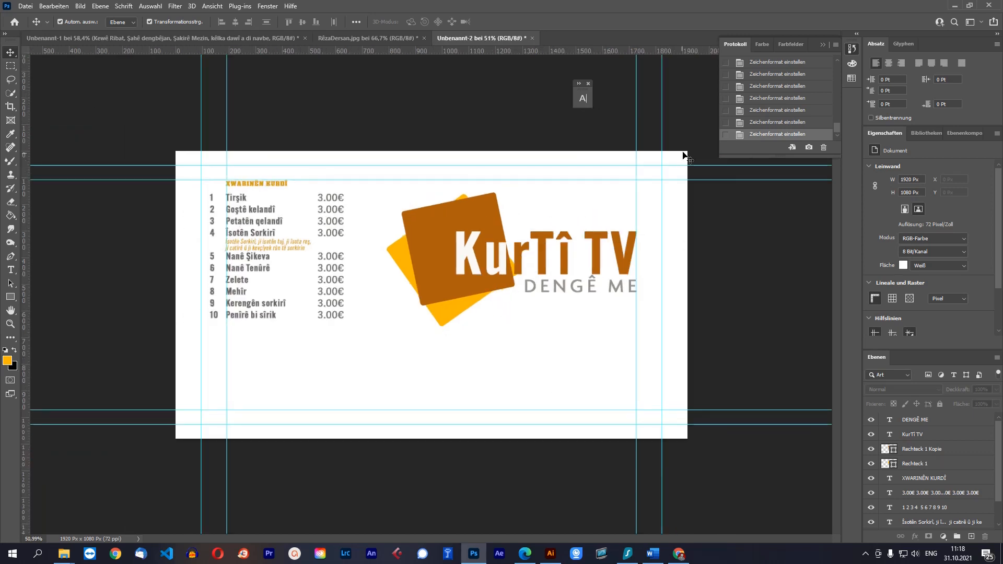
drag(692, 144, 241, 340)
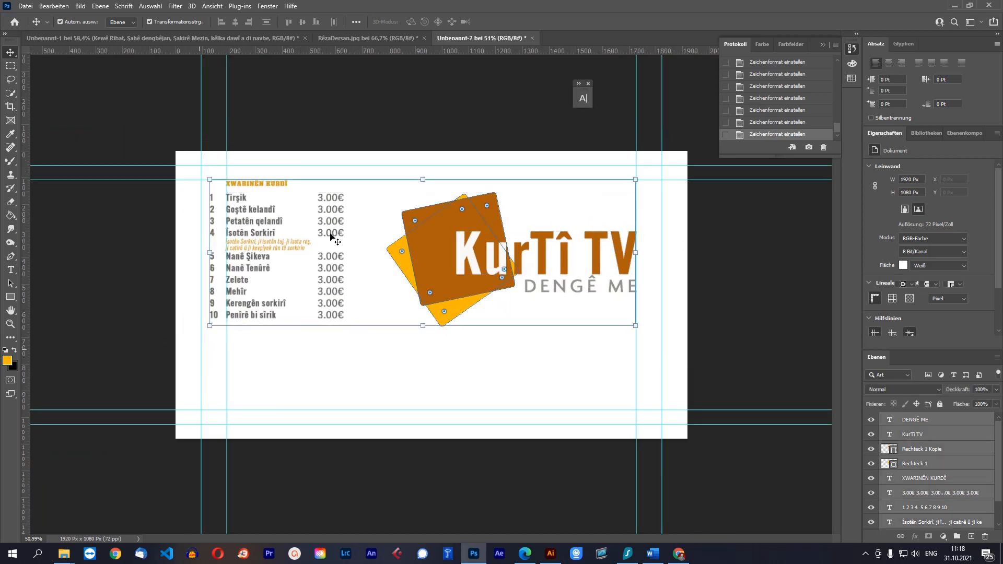
drag(330, 238, 328, 262)
click(764, 329)
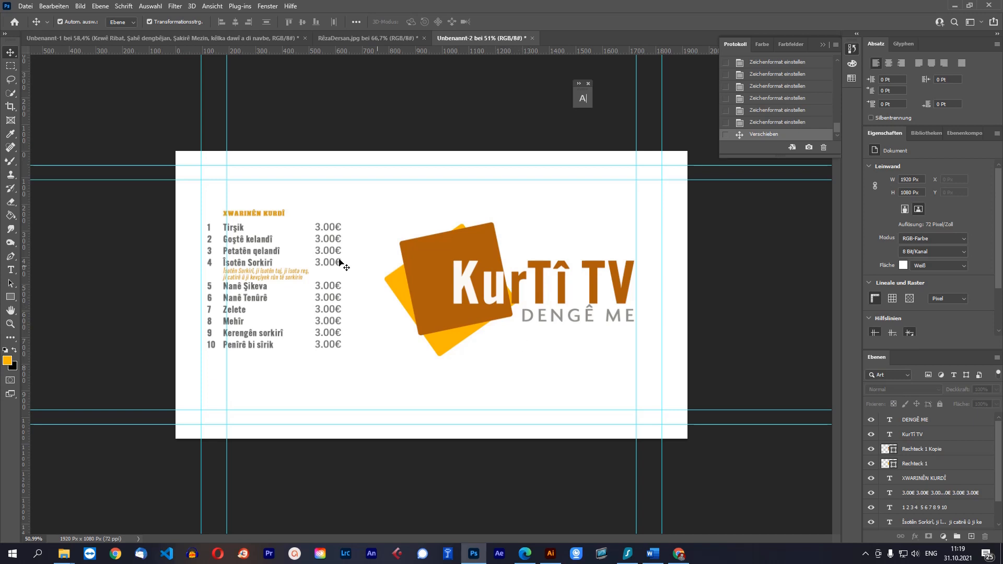
click(10, 270)
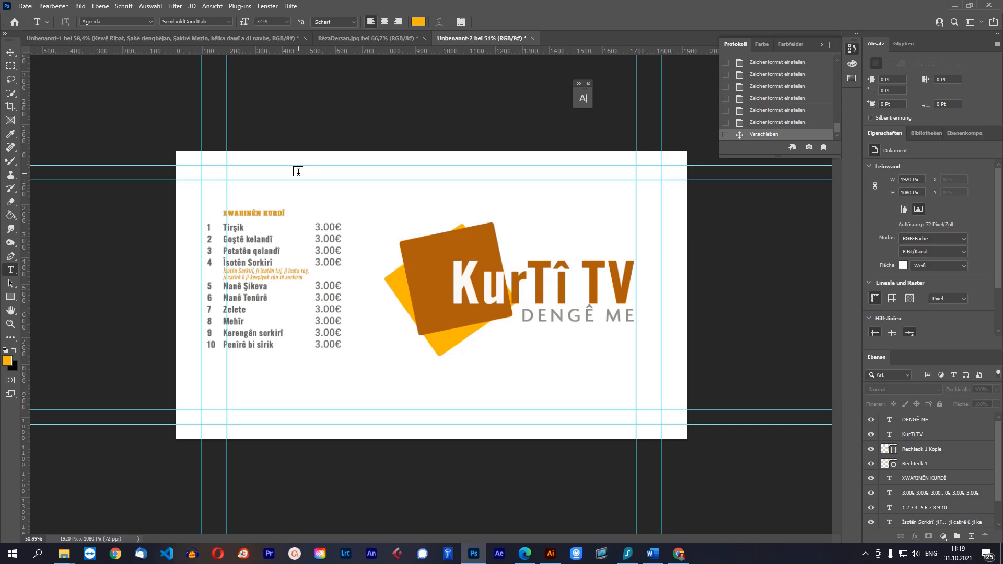
click(13, 53)
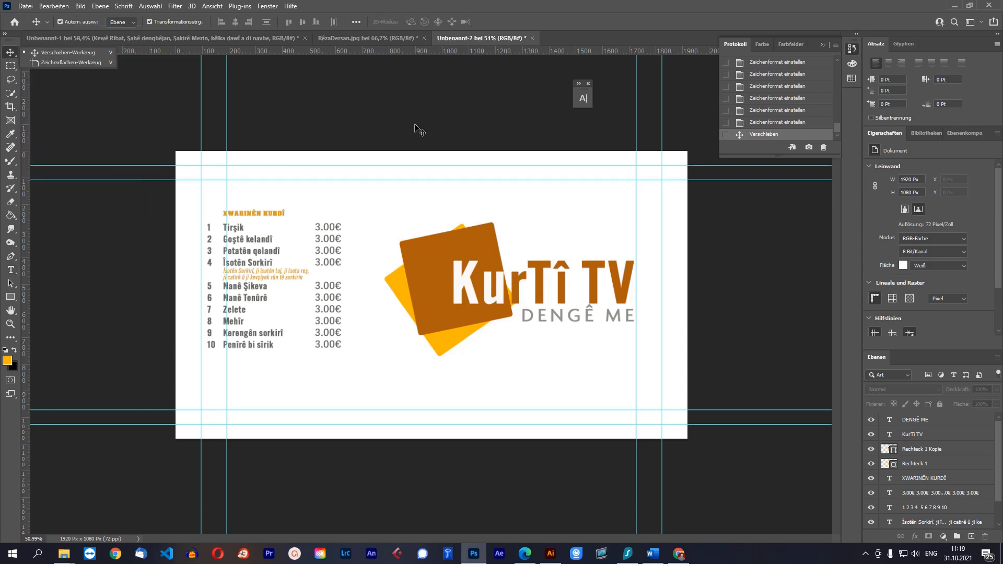